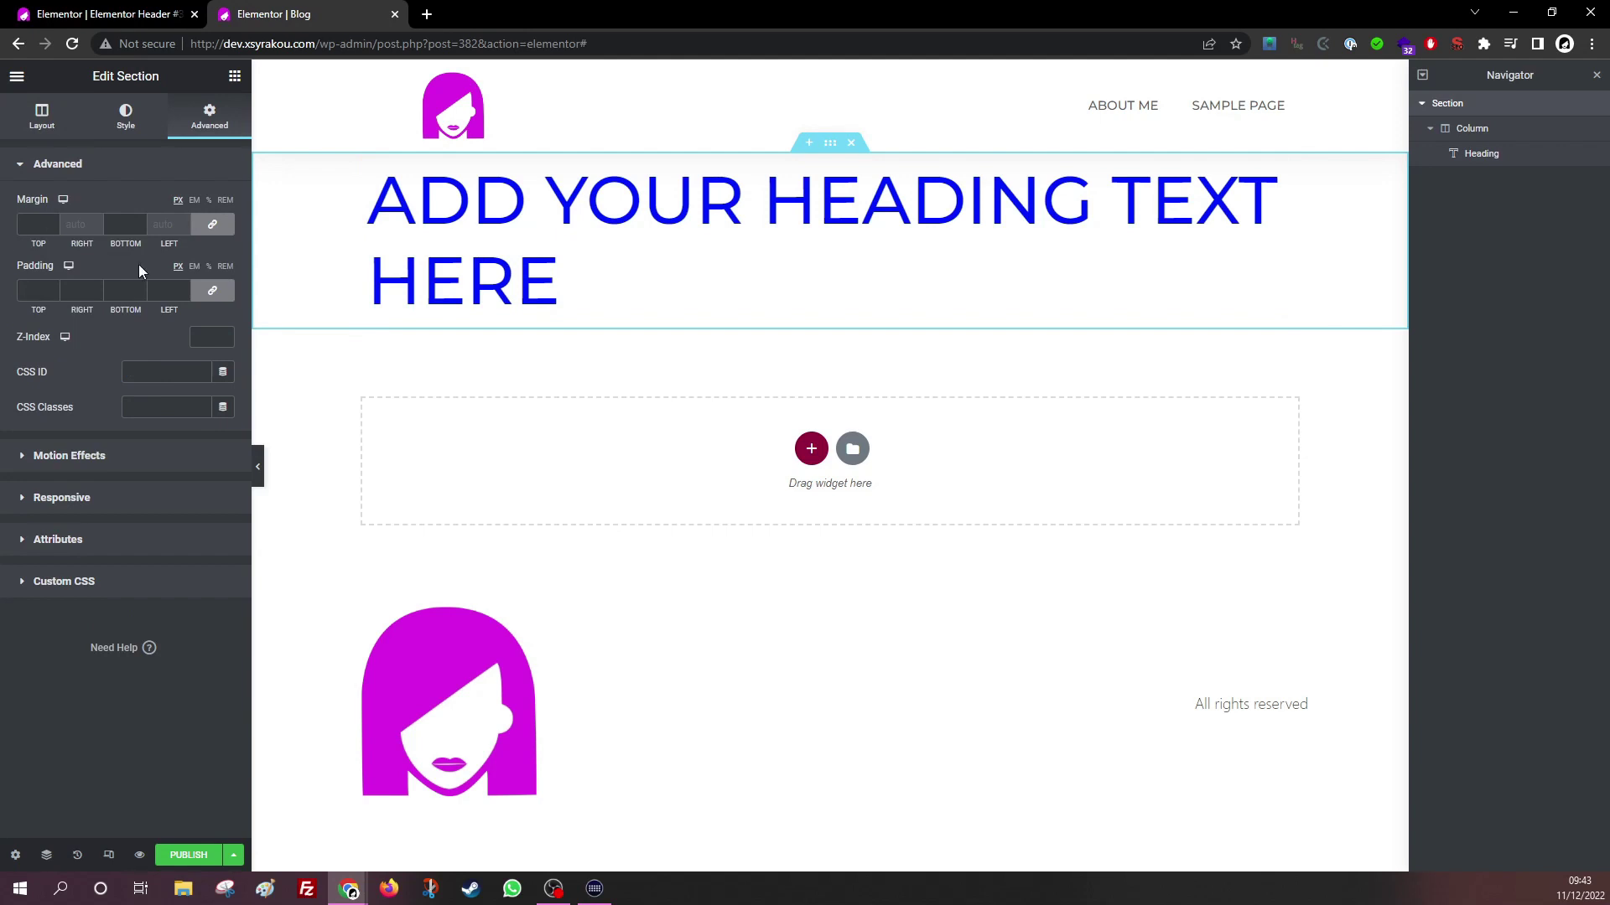
Unlink the heading section's padding values and set its top and bottom padding to 100 px.
left_click(208, 286)
type("100")
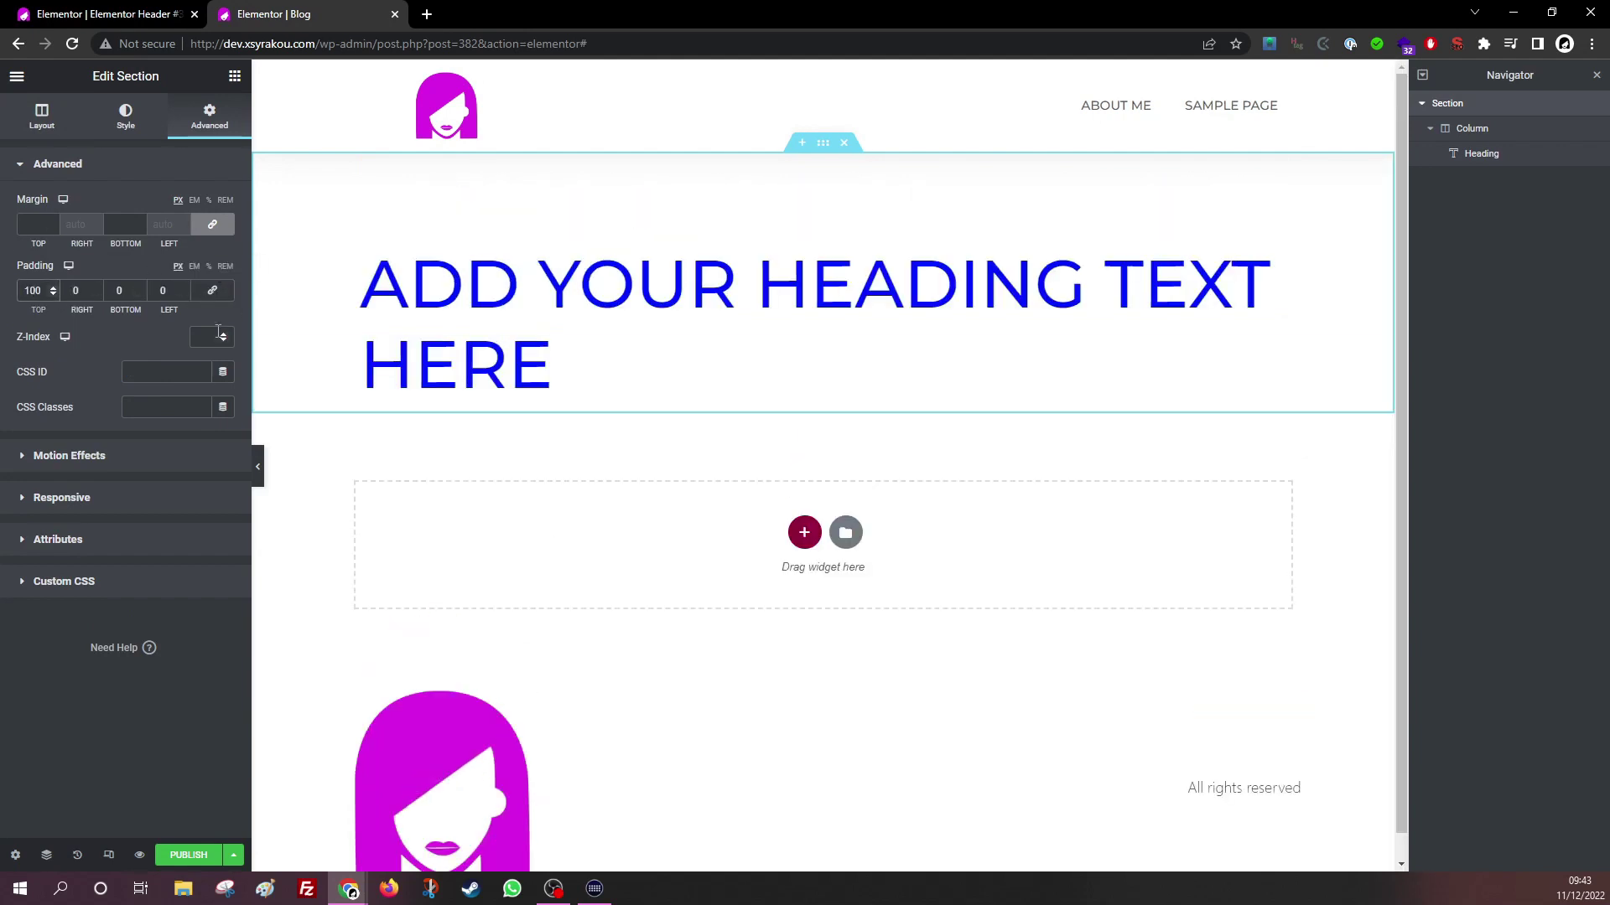
left_click(119, 290)
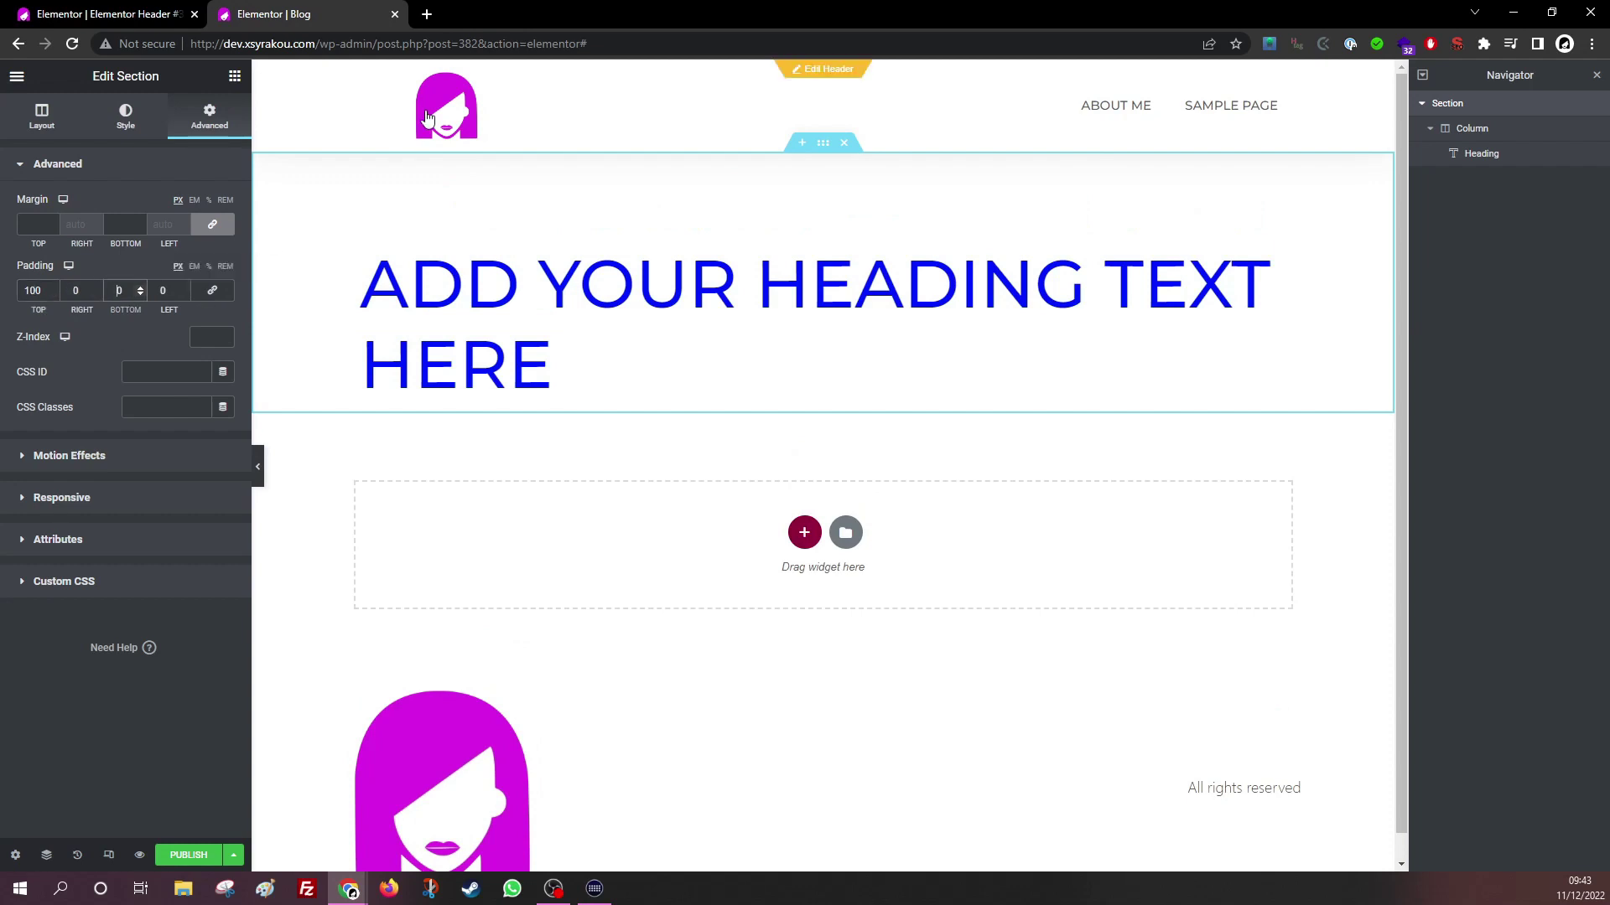
type("100")
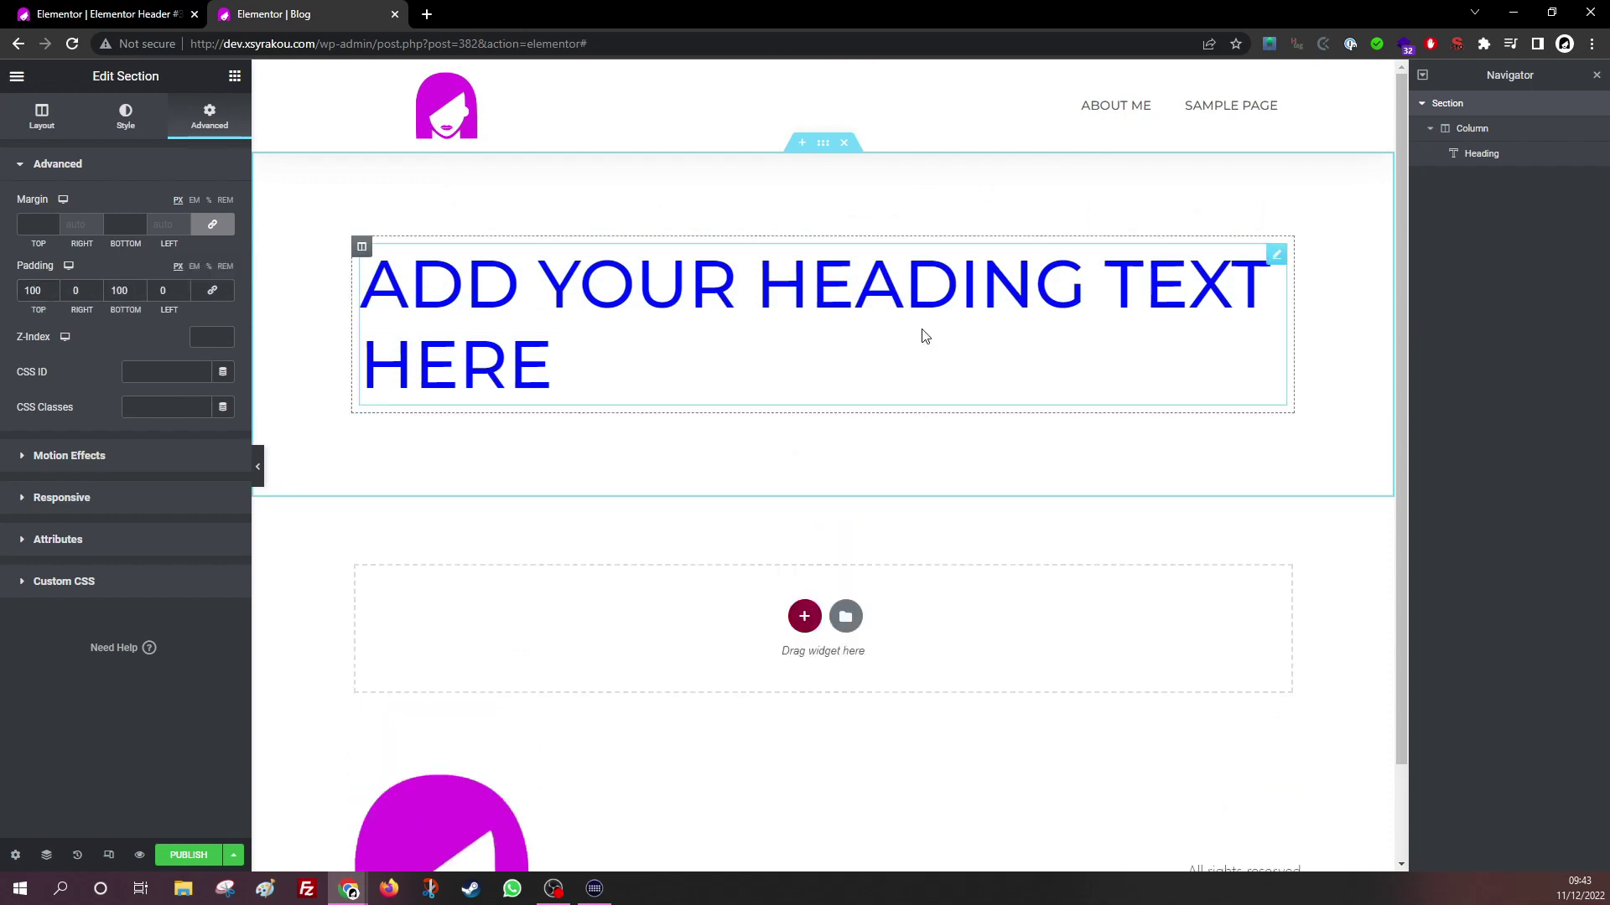
Change the heading text to "WELCOME TO MY BLOG" and align it to the center.
left_click(924, 336)
triple_click(89, 223)
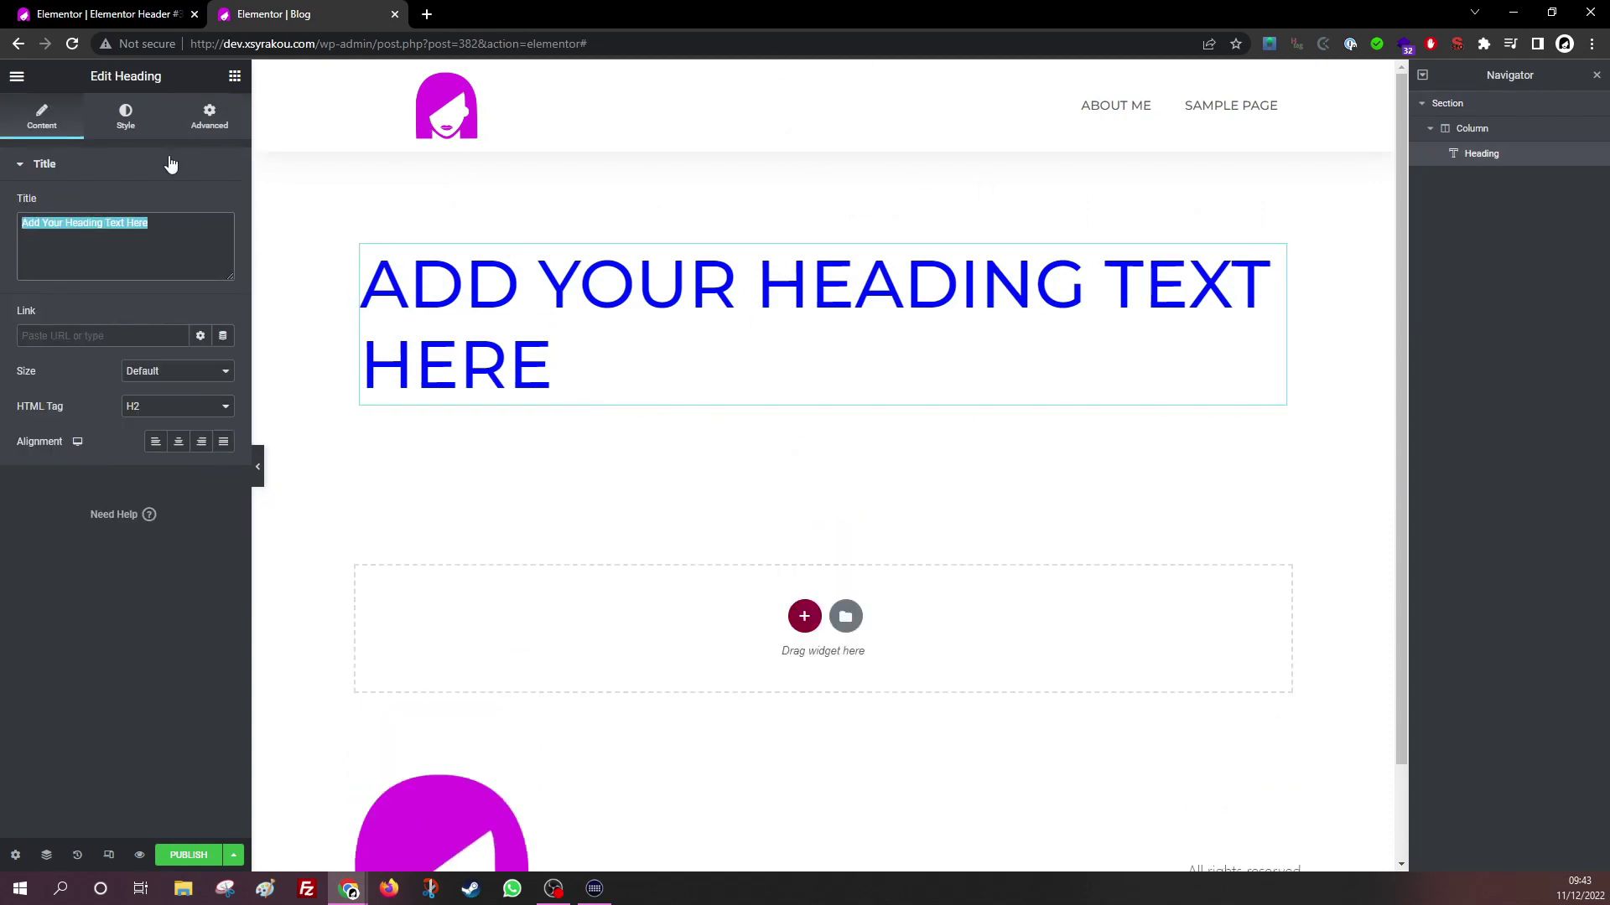
type("WELCOME TO")
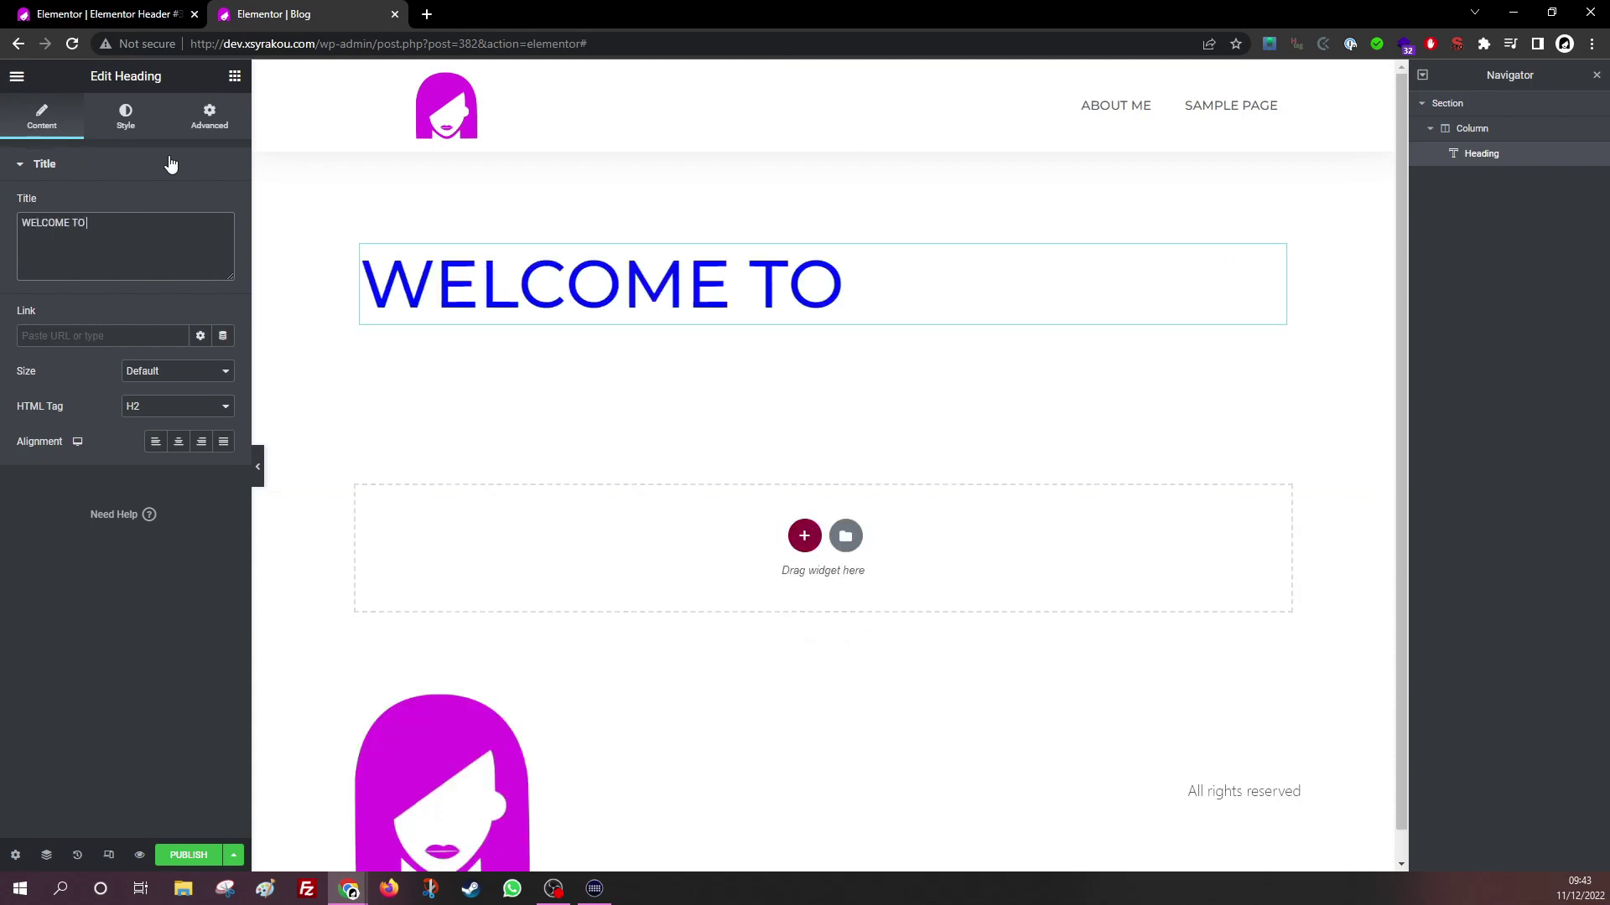
type(" MY BLOG")
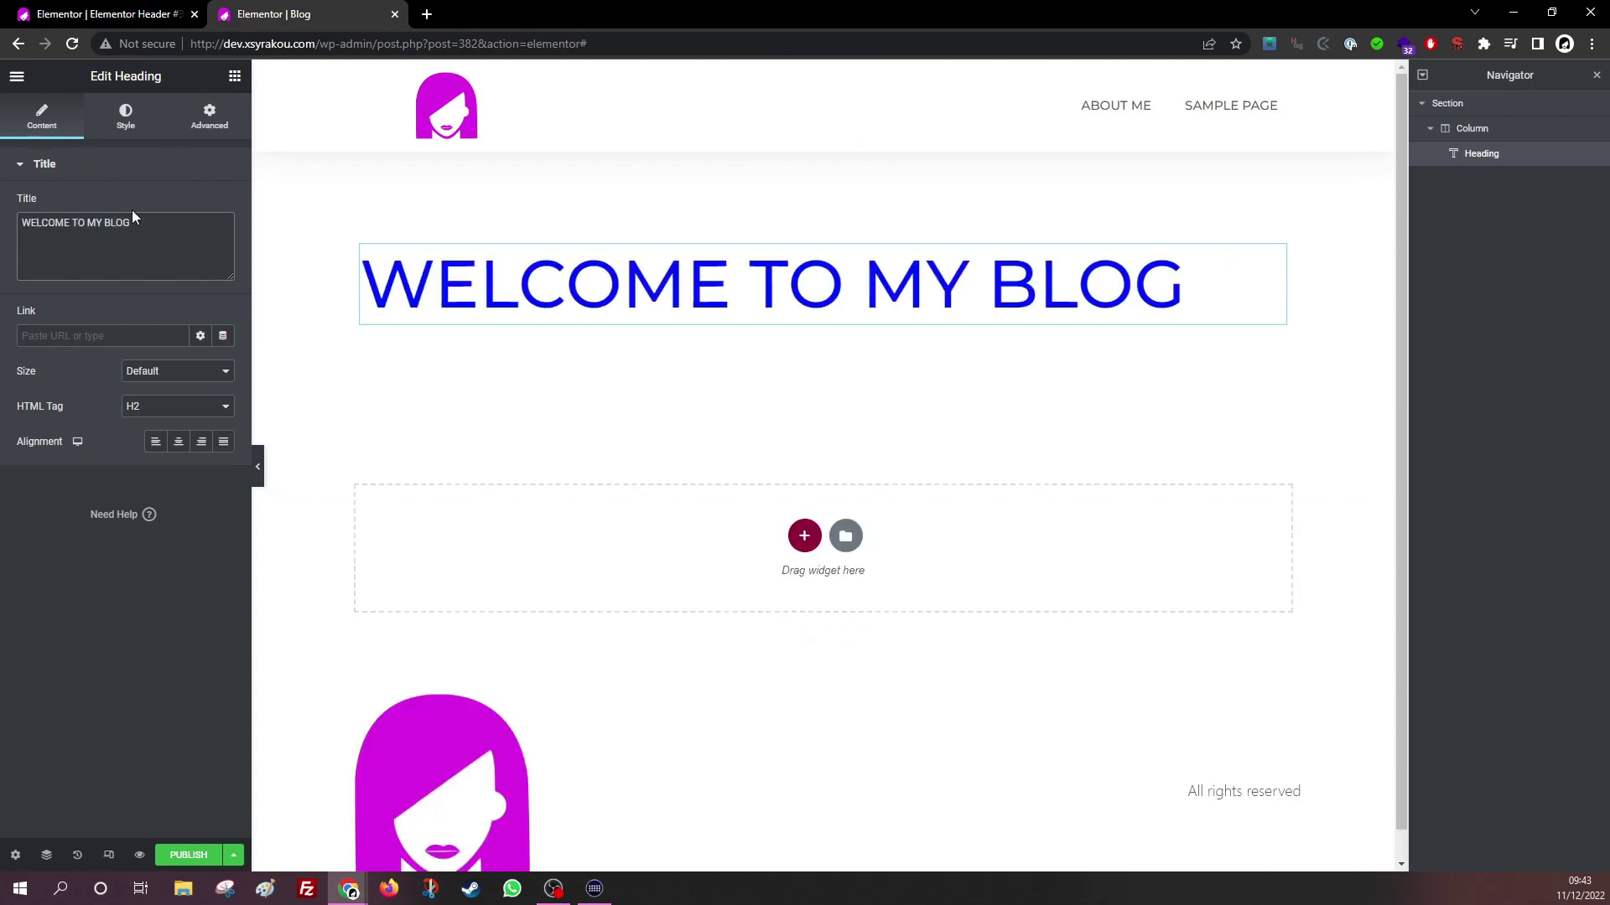
left_click(178, 443)
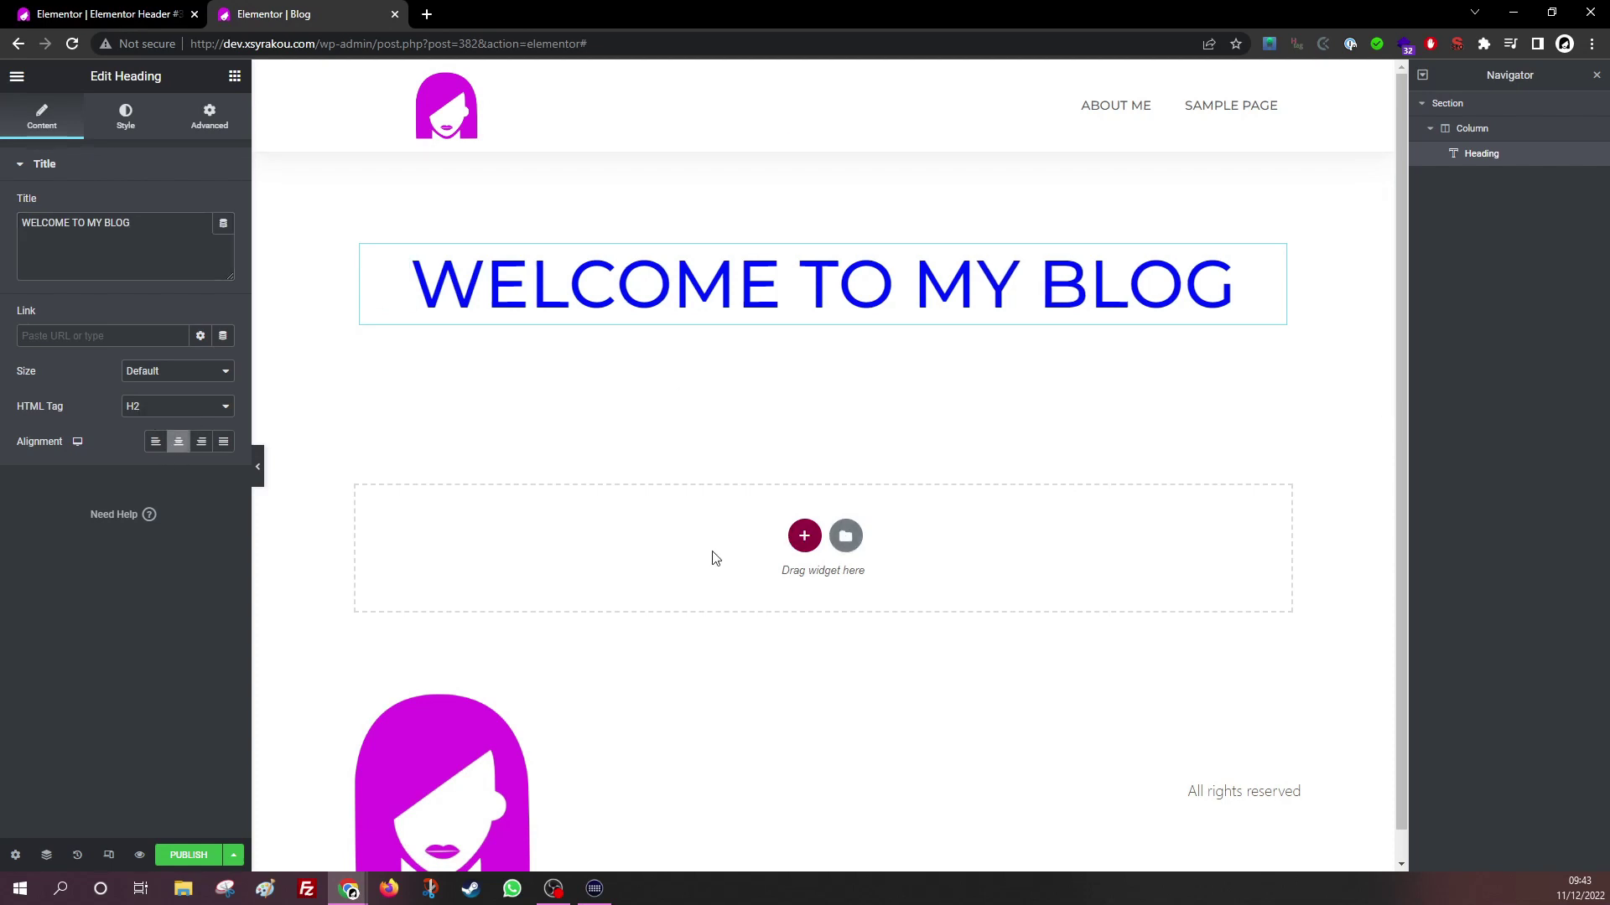
Add a new single-column section below the heading and place a Posts widget in it.
left_click(803, 540)
left_click(600, 576)
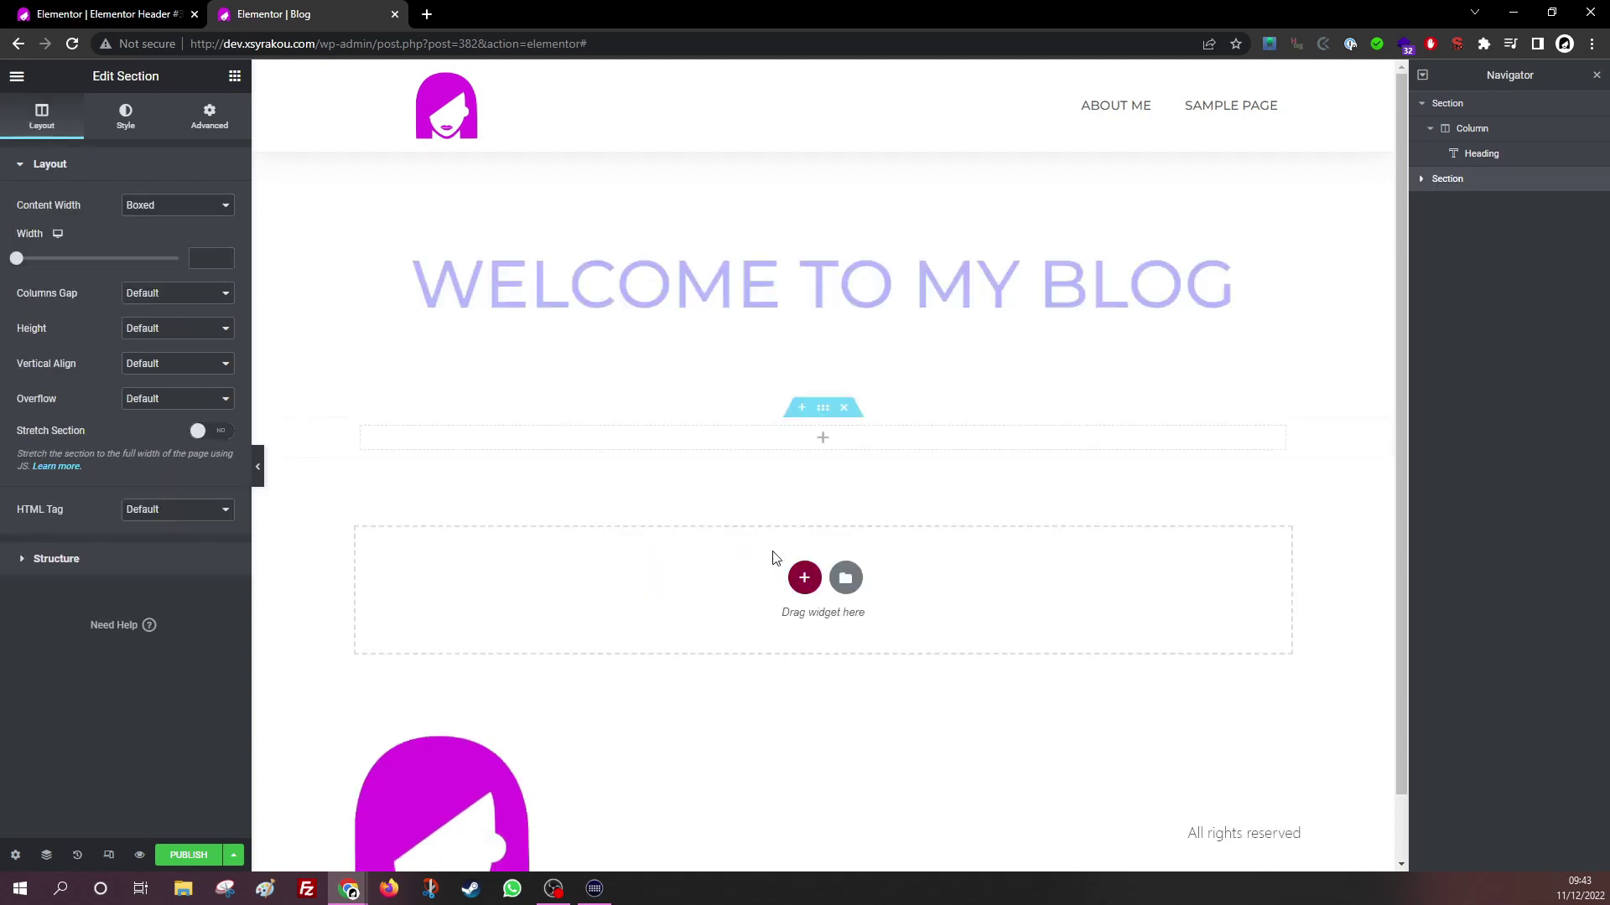
left_click(234, 78)
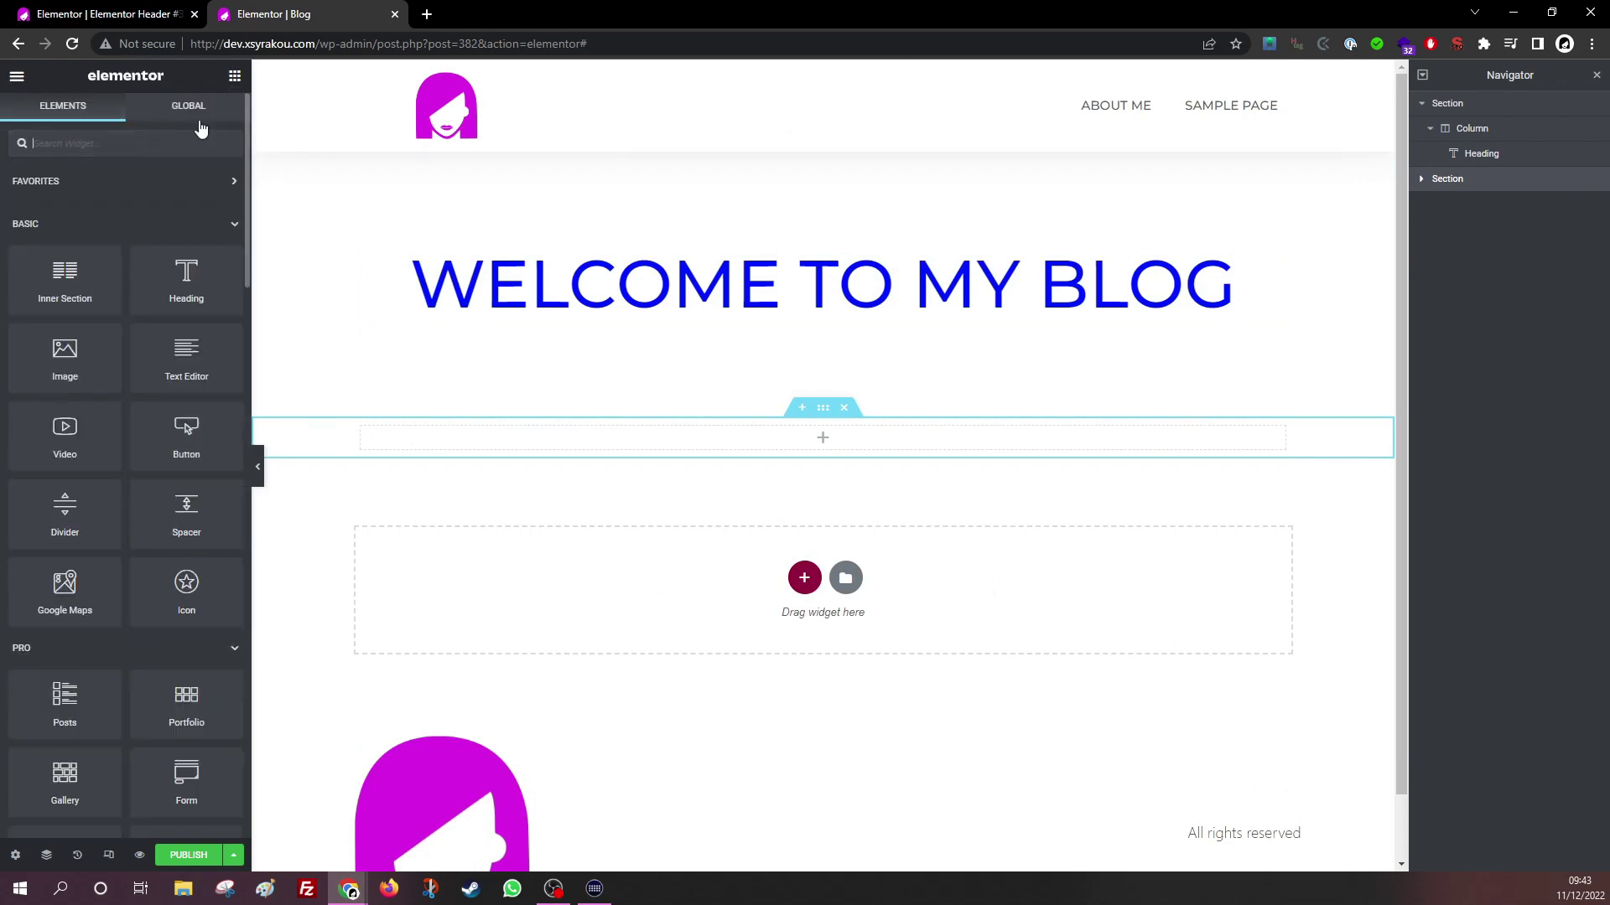
type("post")
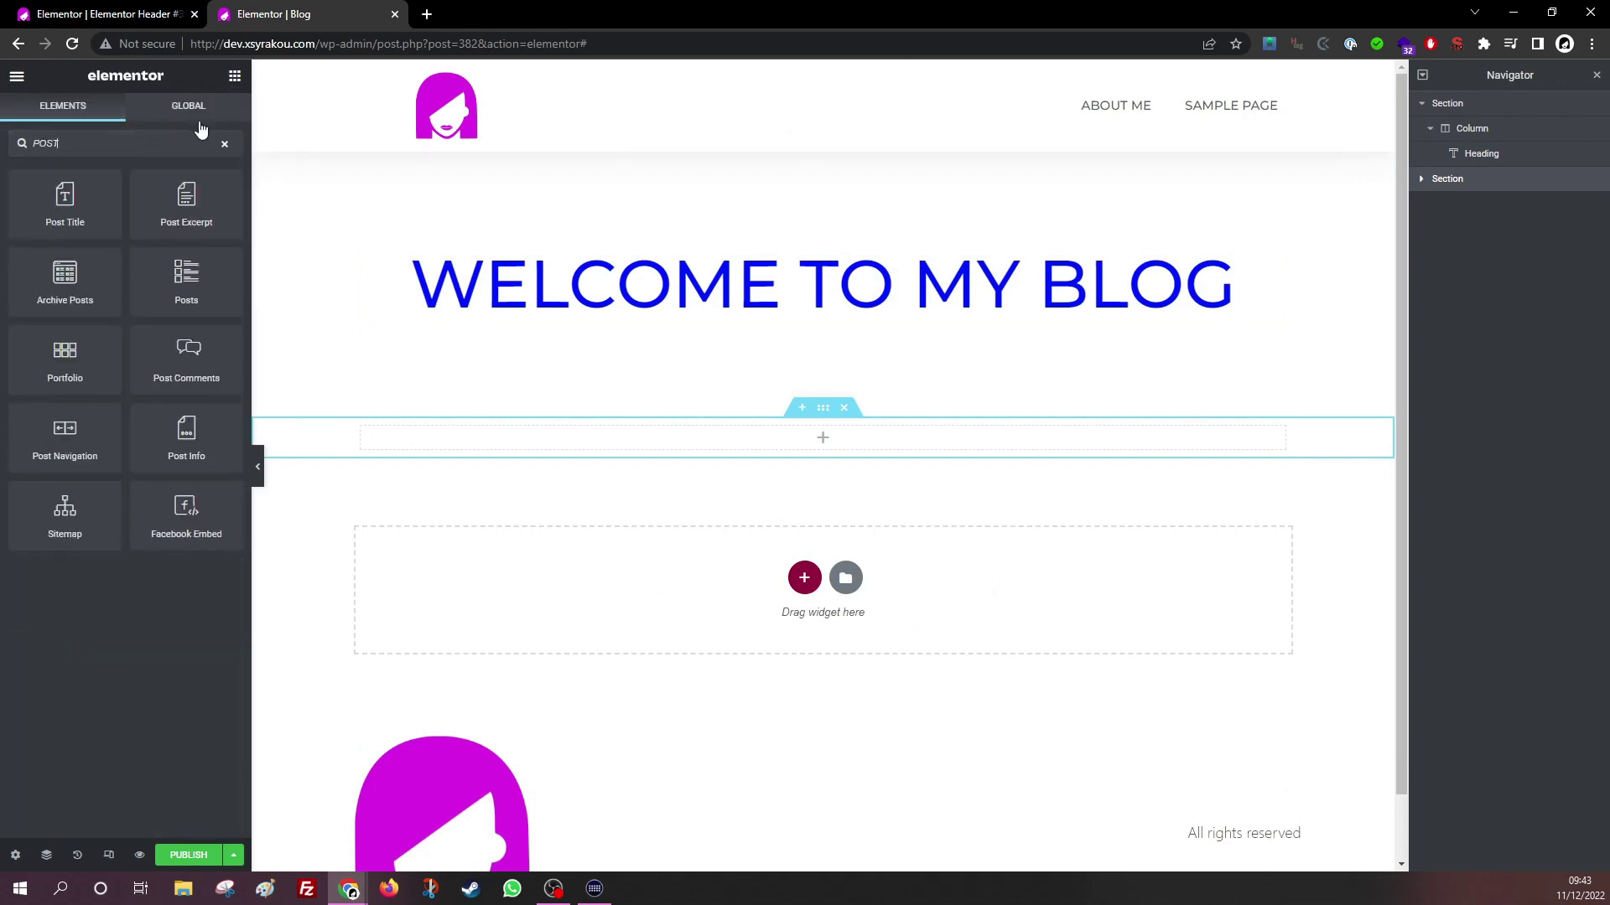
type("s")
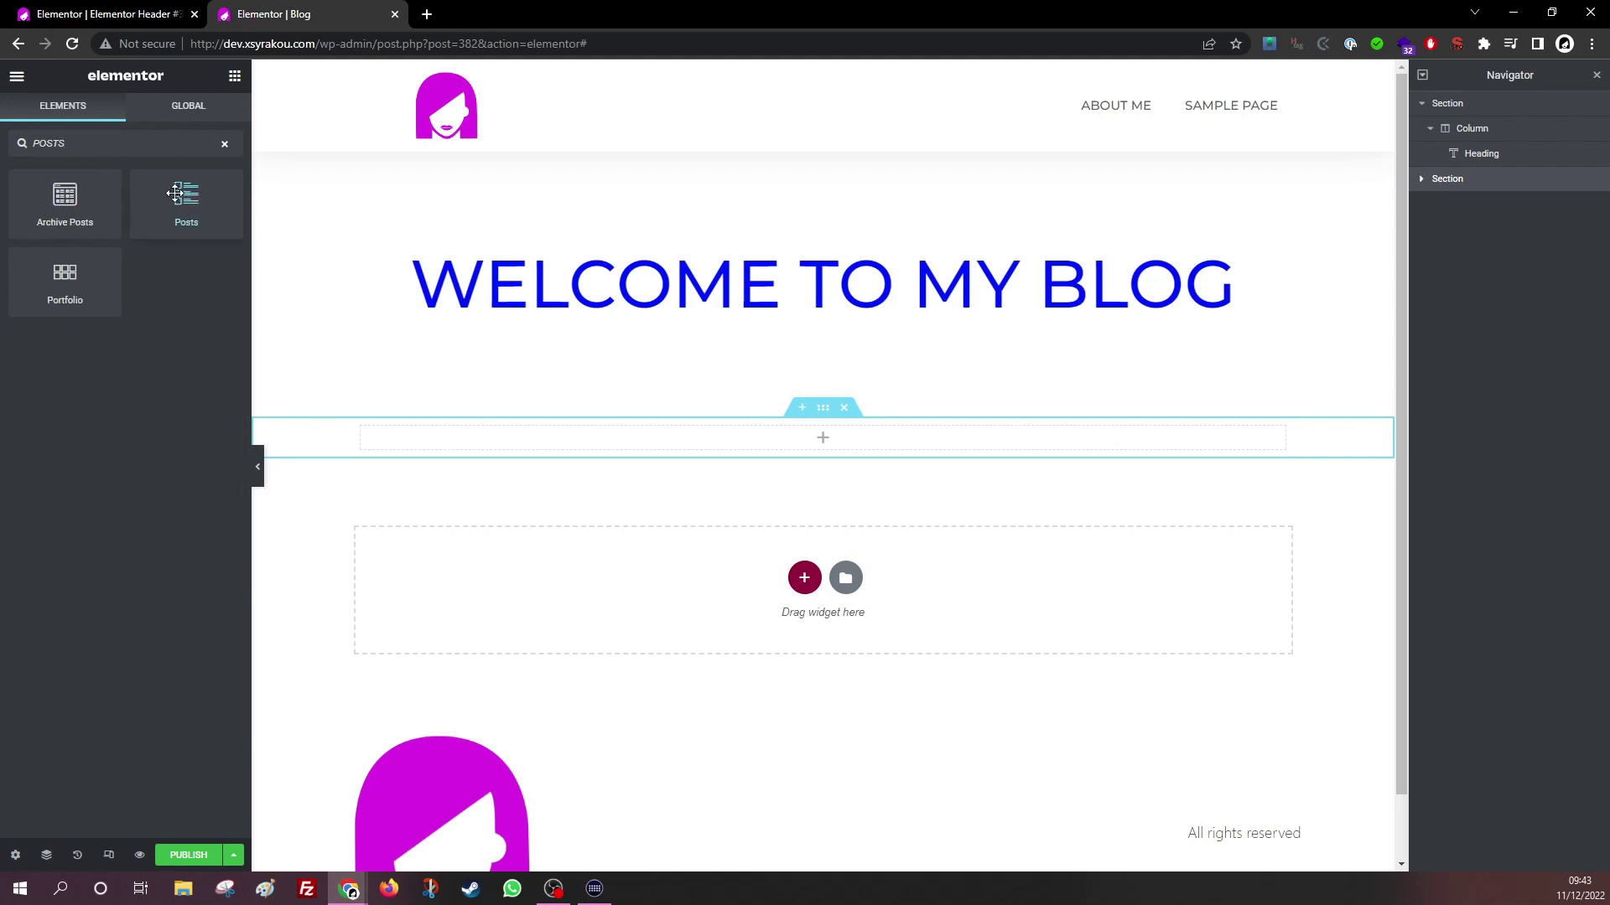
left_click_drag(177, 197, 809, 457)
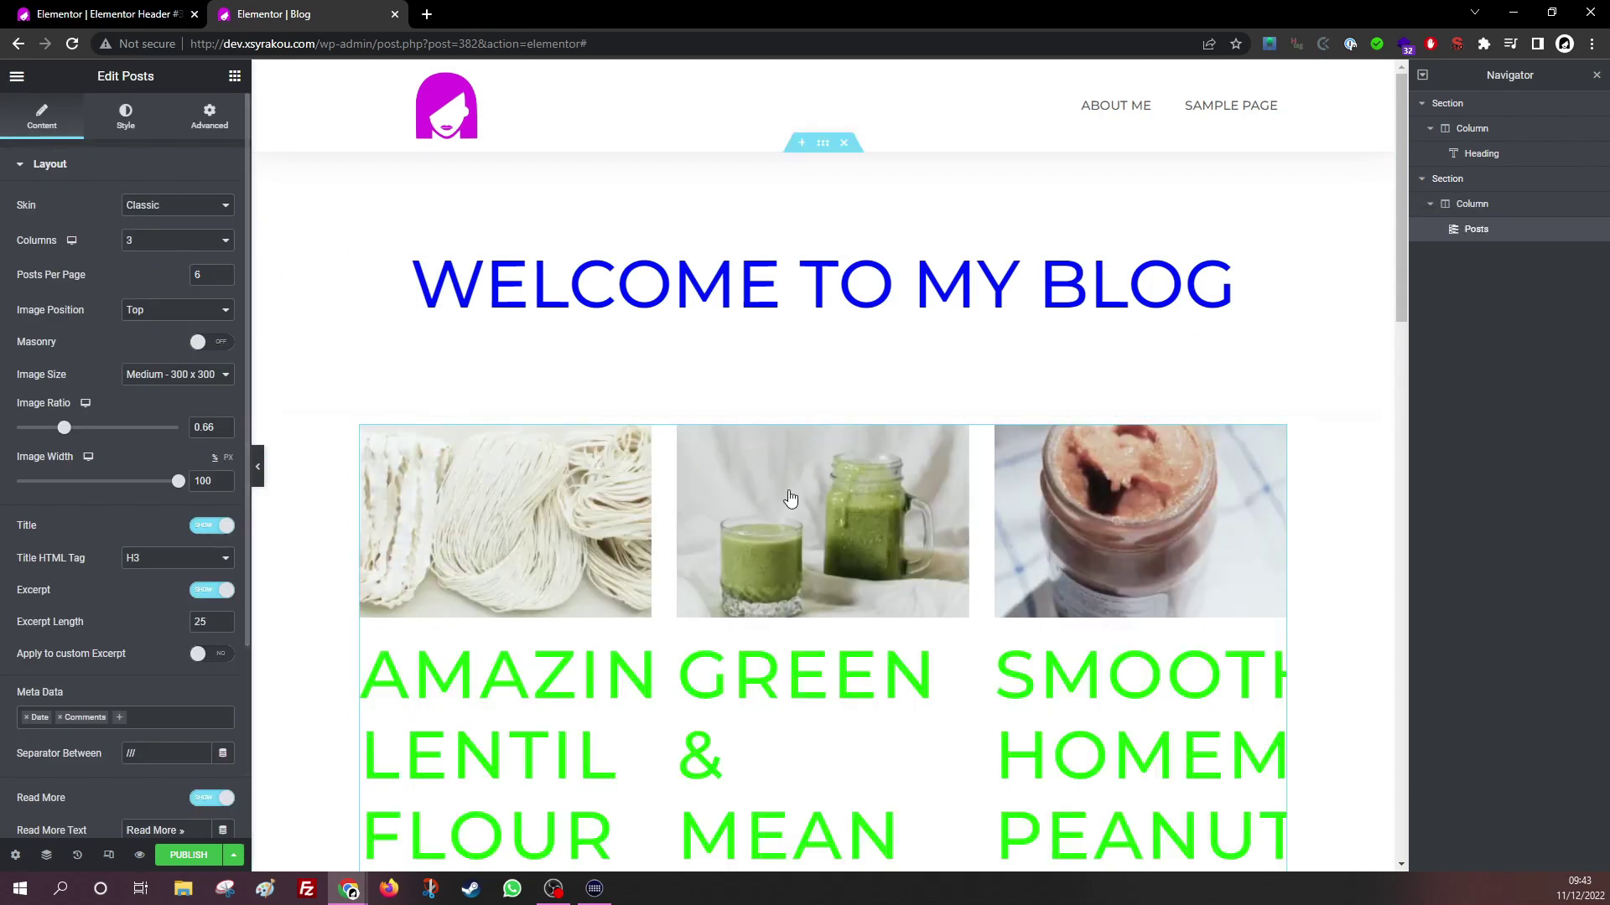
Apply the global font whose name begins with "BLOG TITL" to the post titles.
scroll(1081, 566, "down", 7)
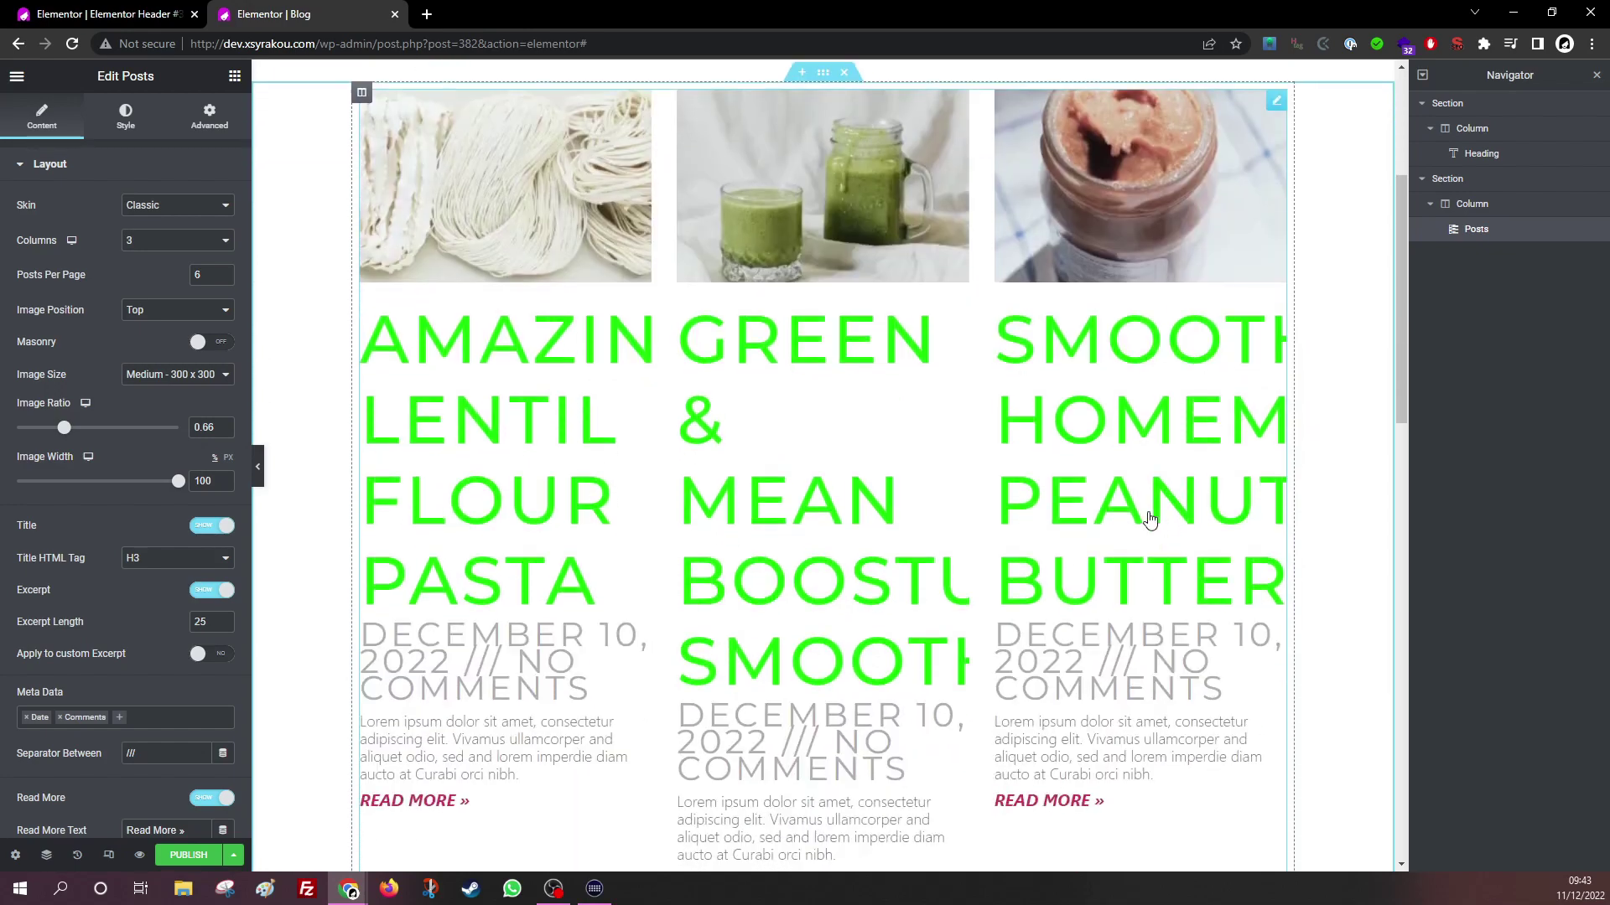
scroll(1113, 558, "down", 6)
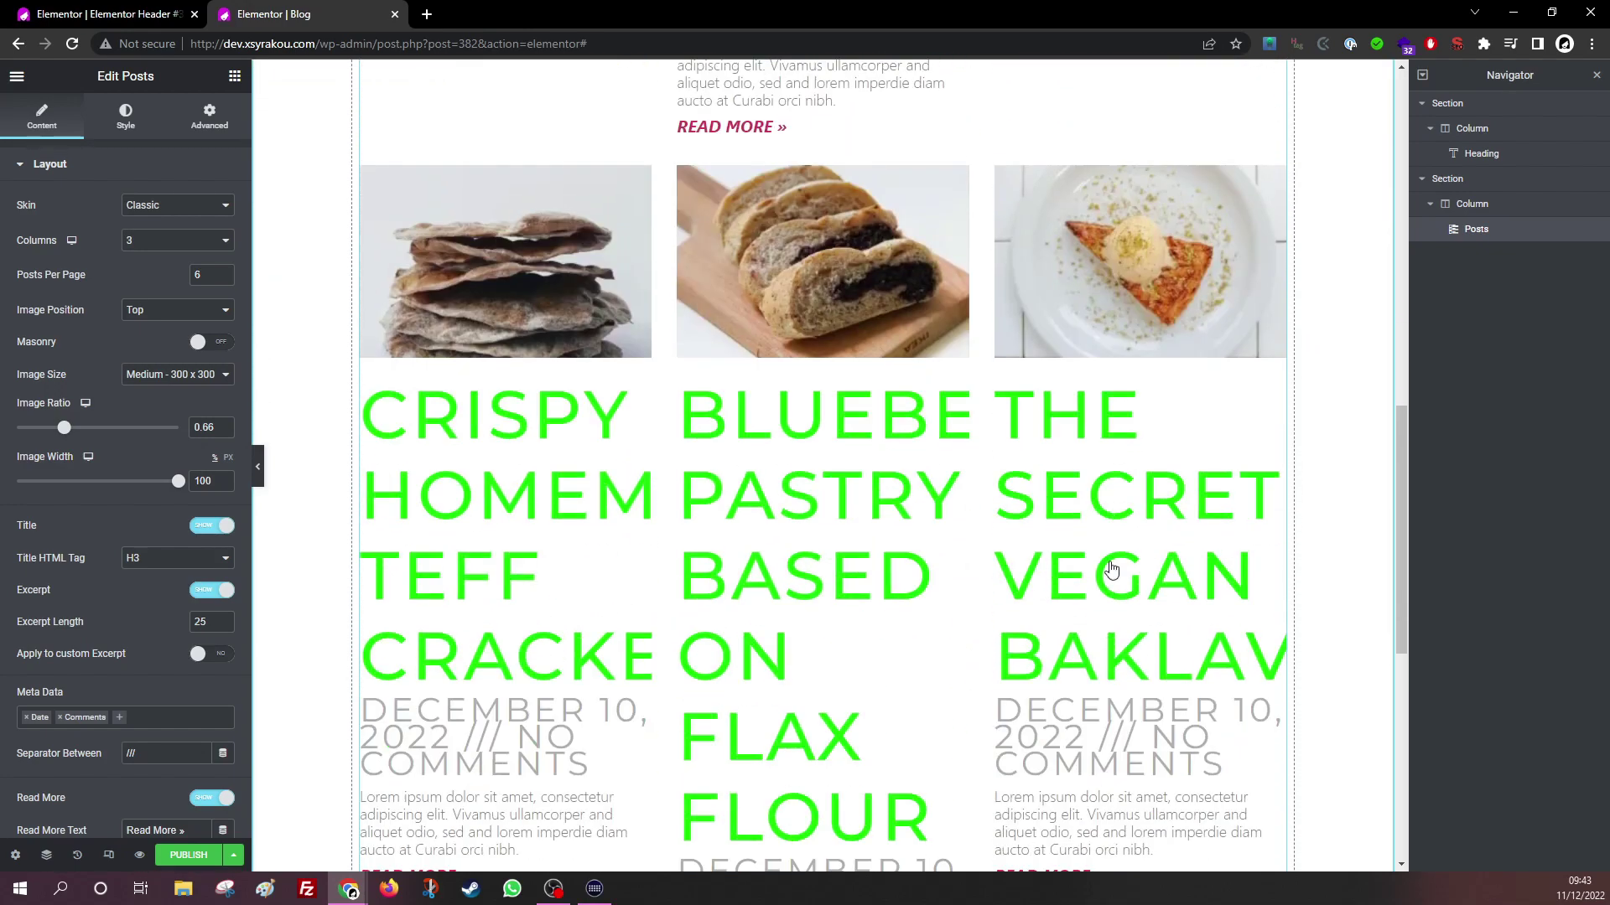
scroll(1112, 570, "up", 10)
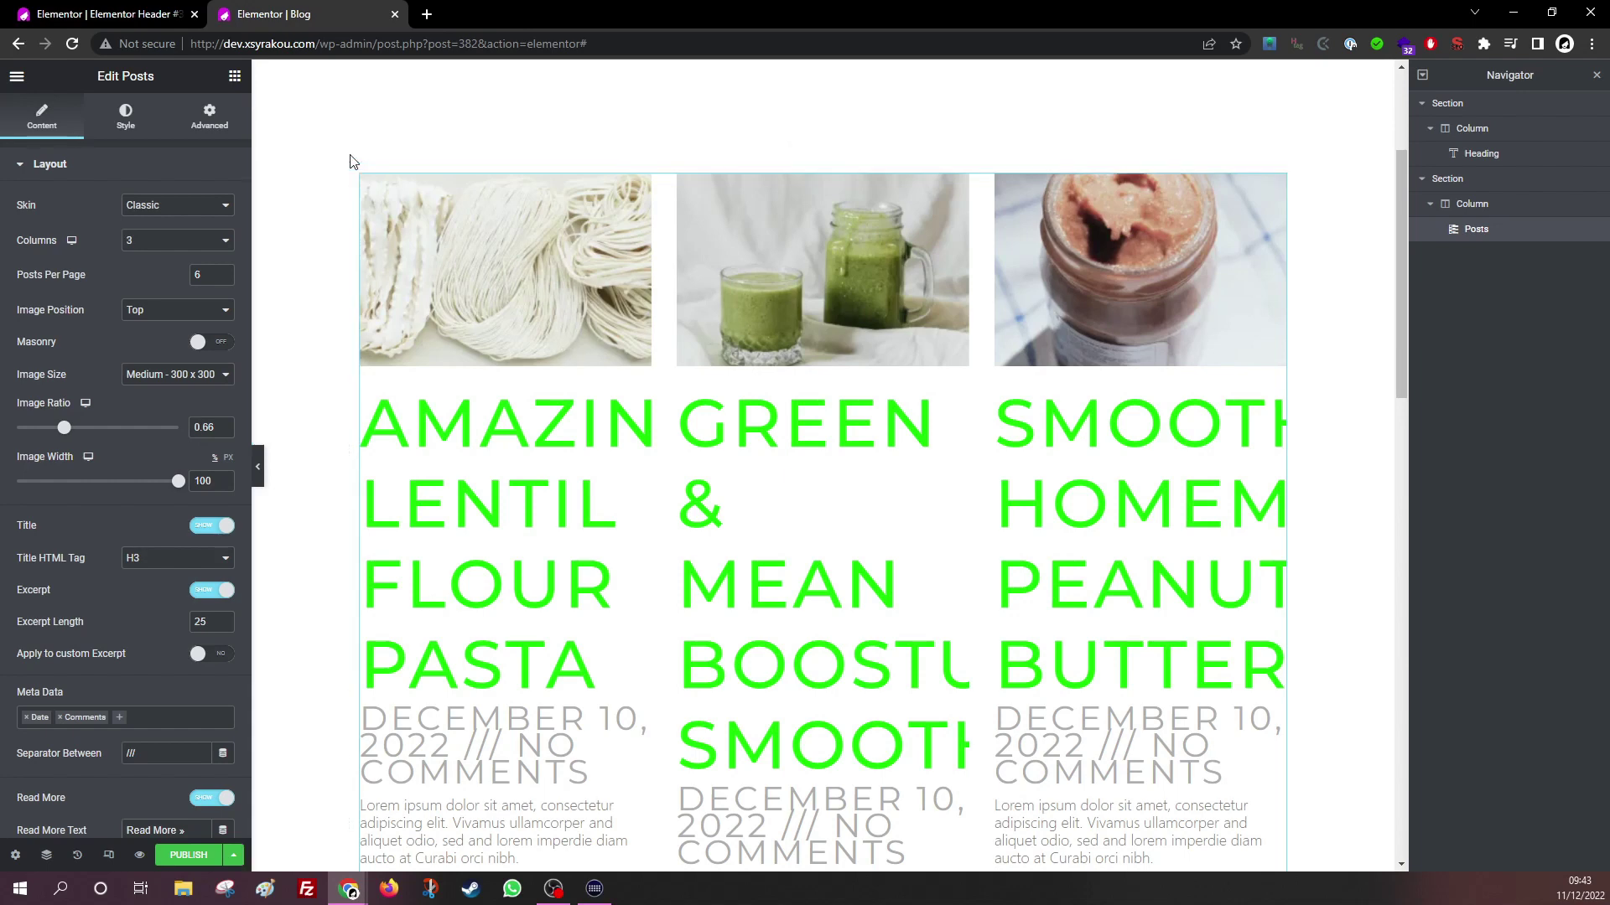
left_click(130, 123)
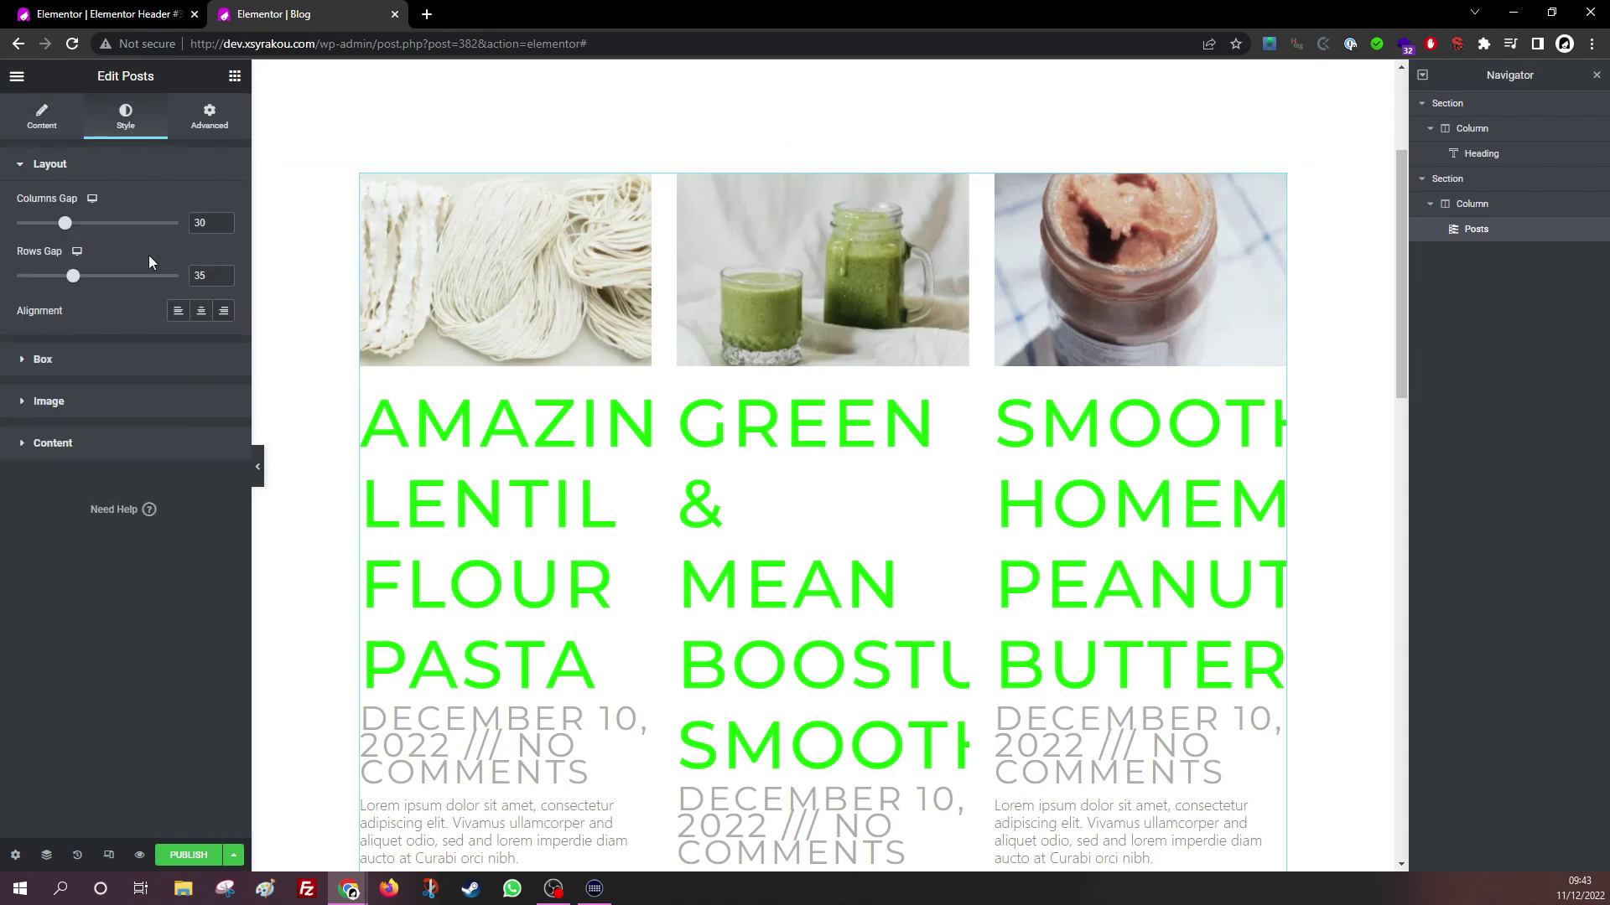
left_click(71, 456)
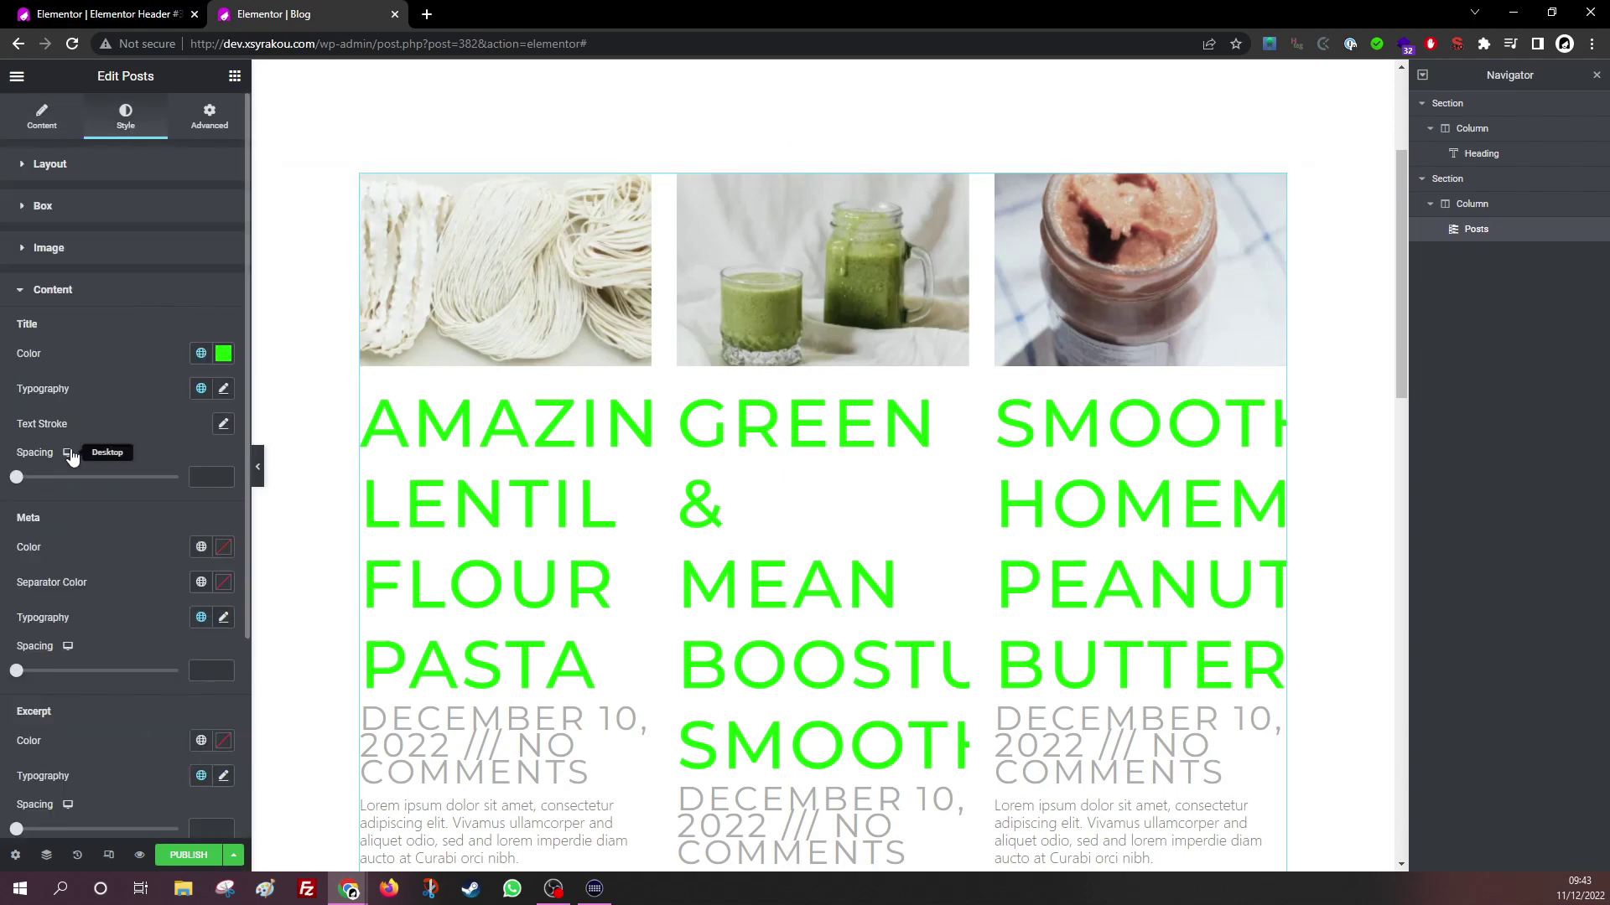
left_click(202, 388)
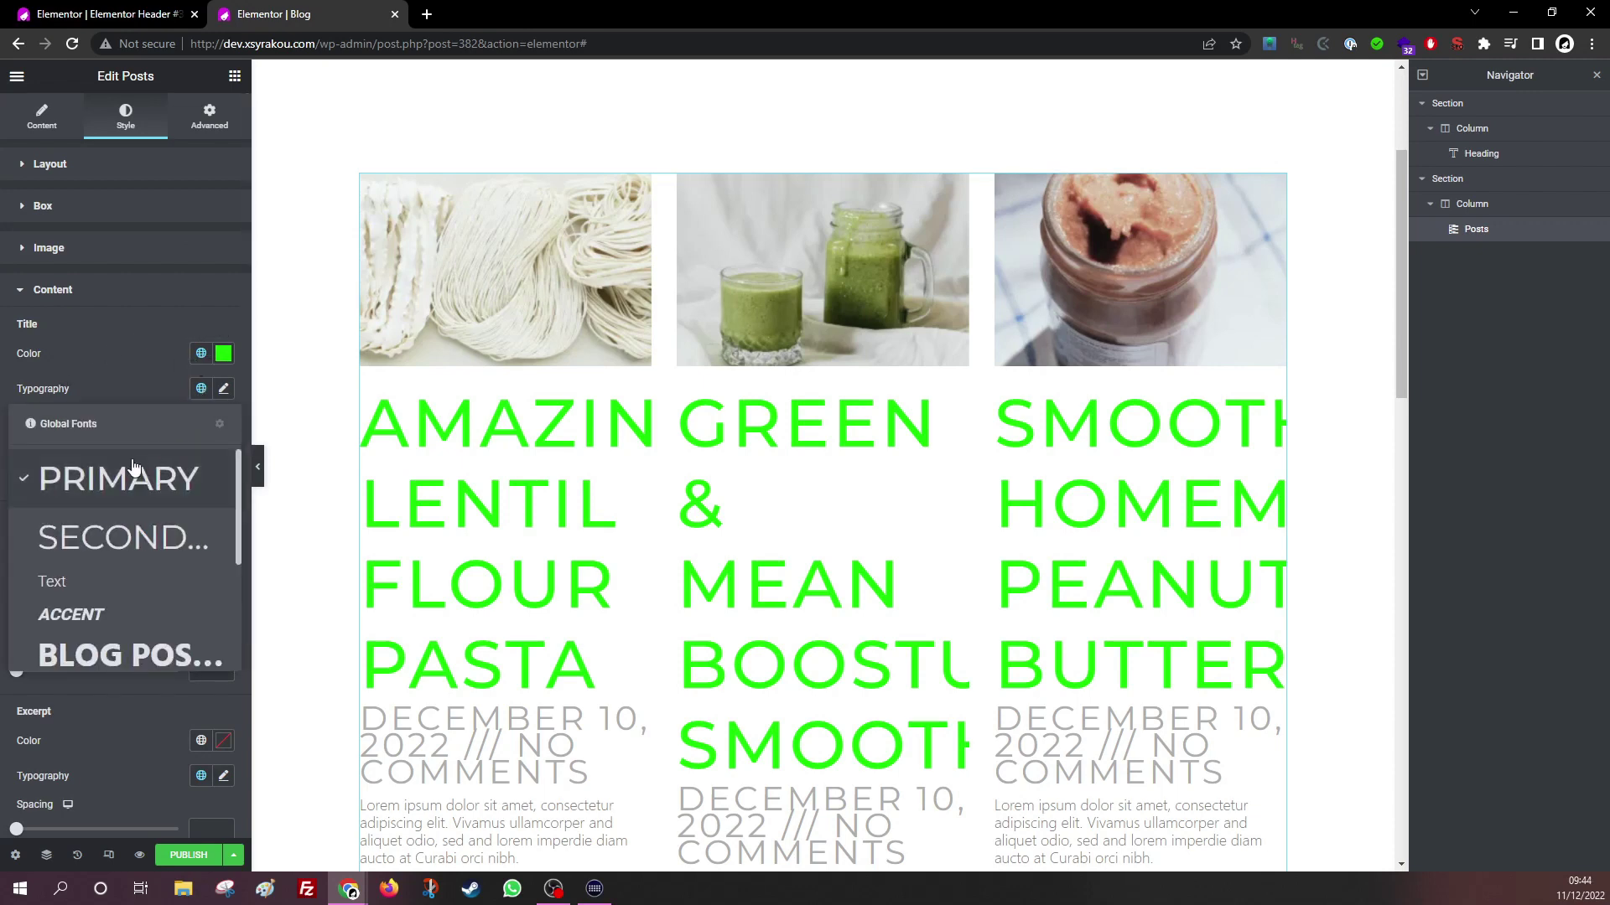
scroll(138, 495, "down", 3)
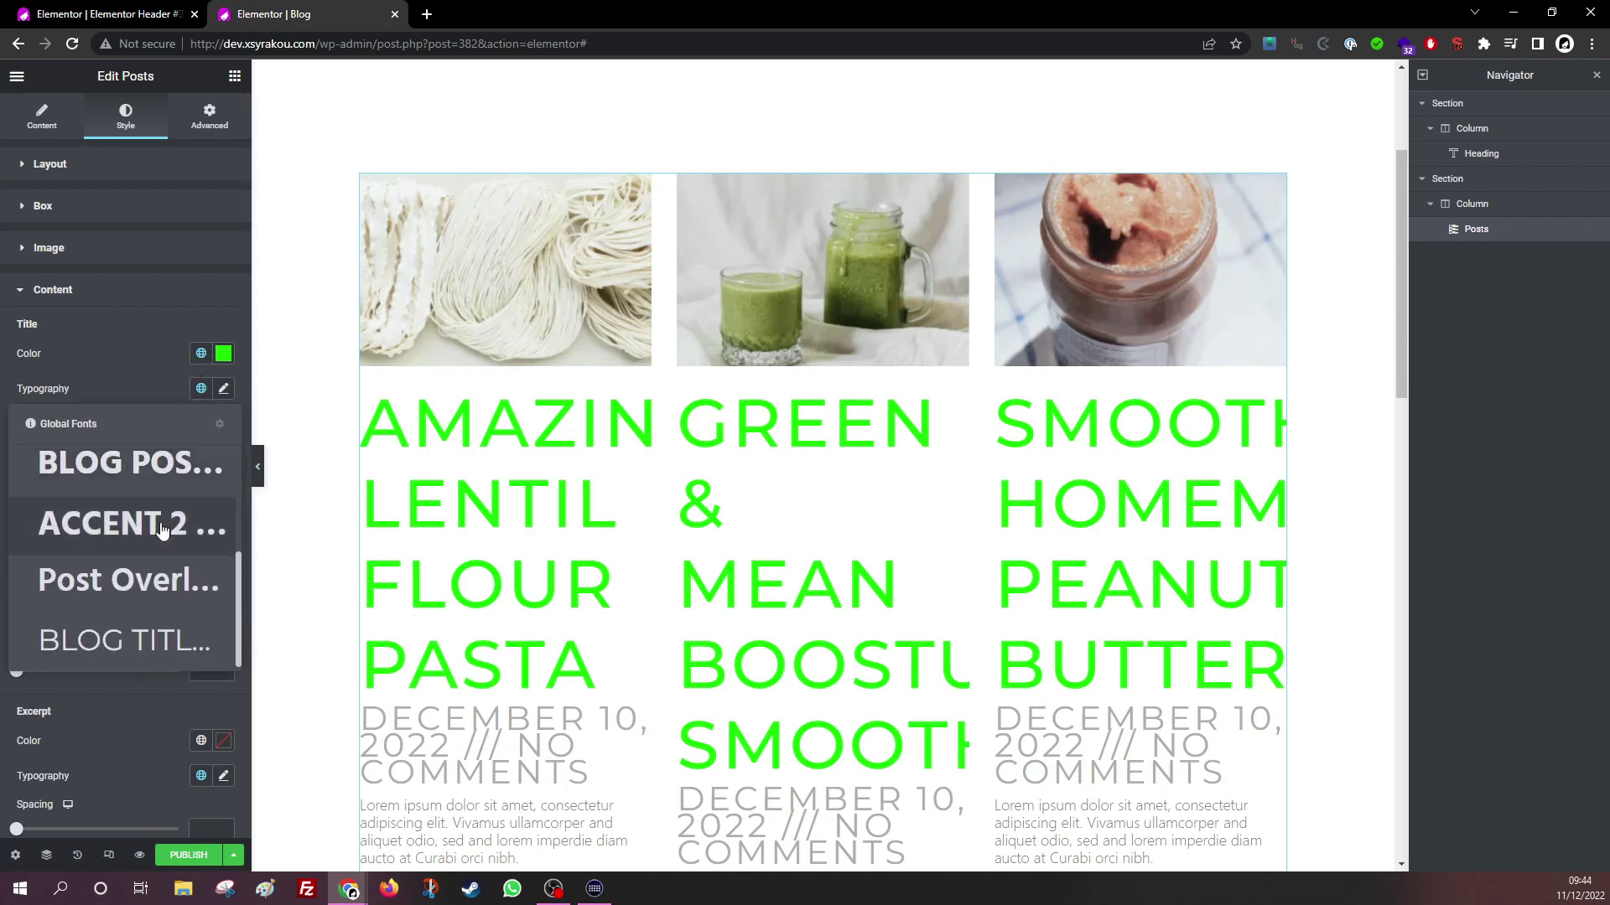
left_click(114, 641)
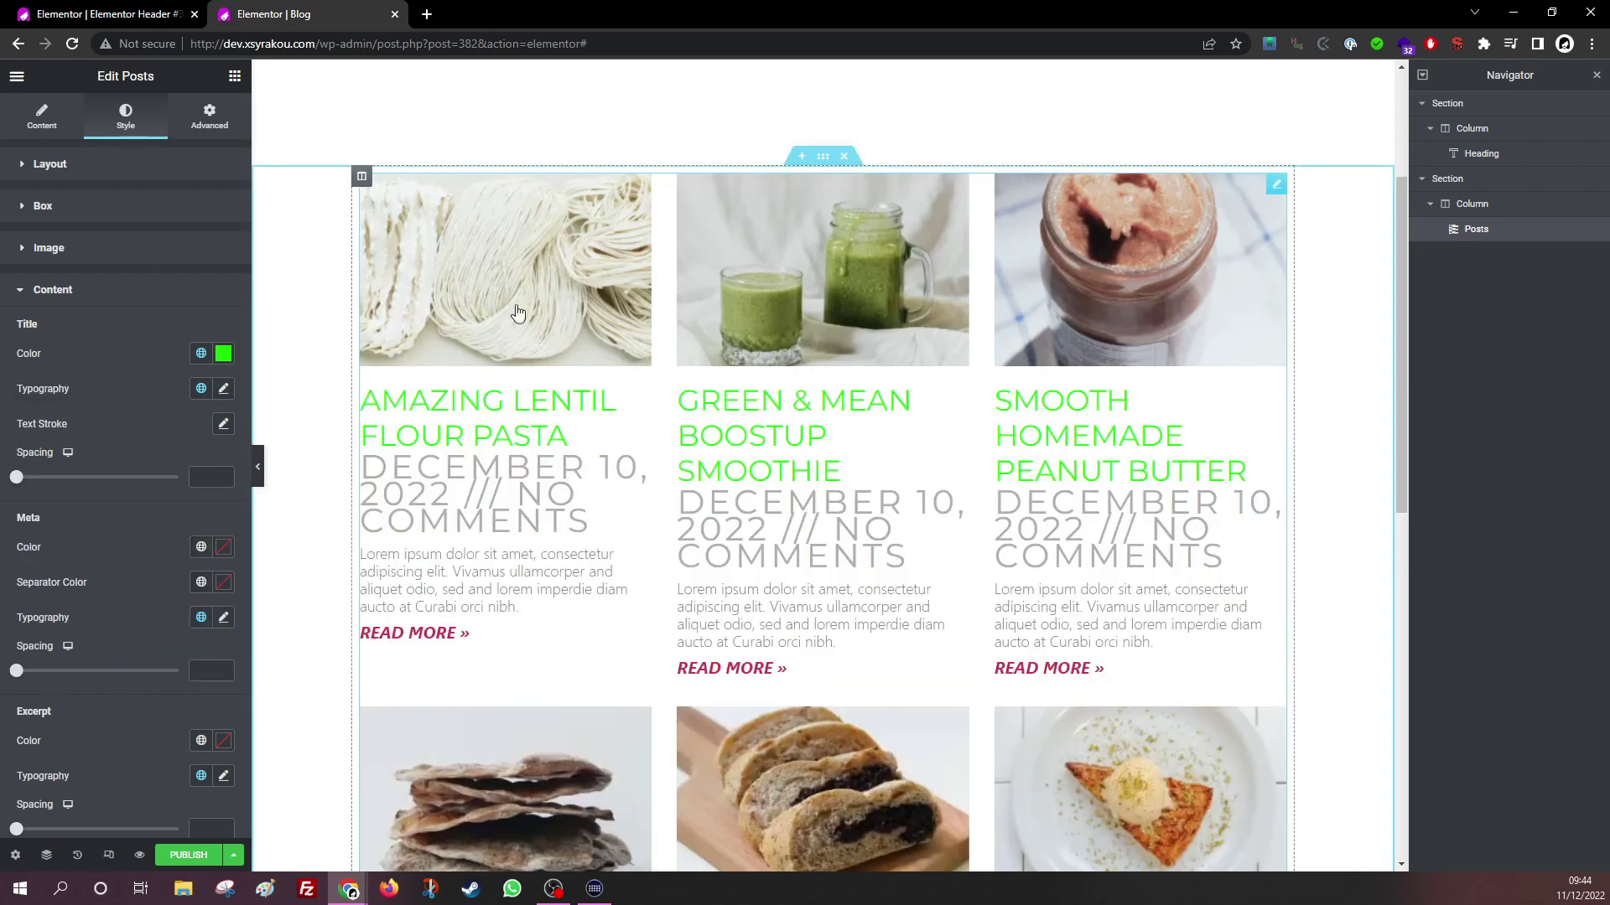
Try showing the posts in 1 column on desktop and look through the resulting list.
left_click(43, 115)
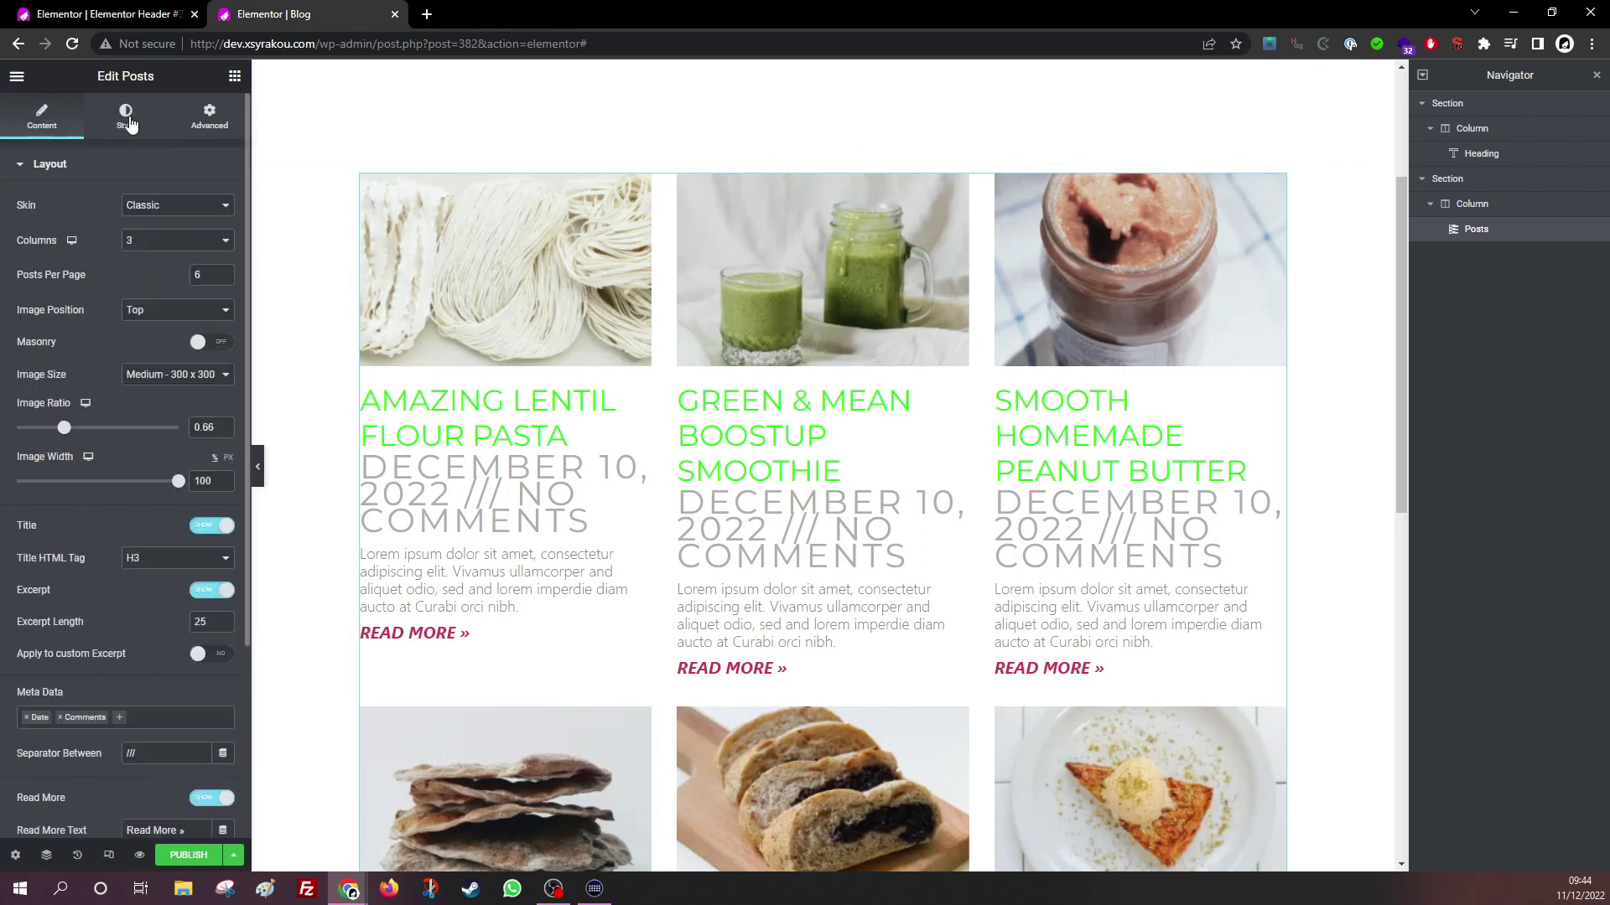
left_click(162, 264)
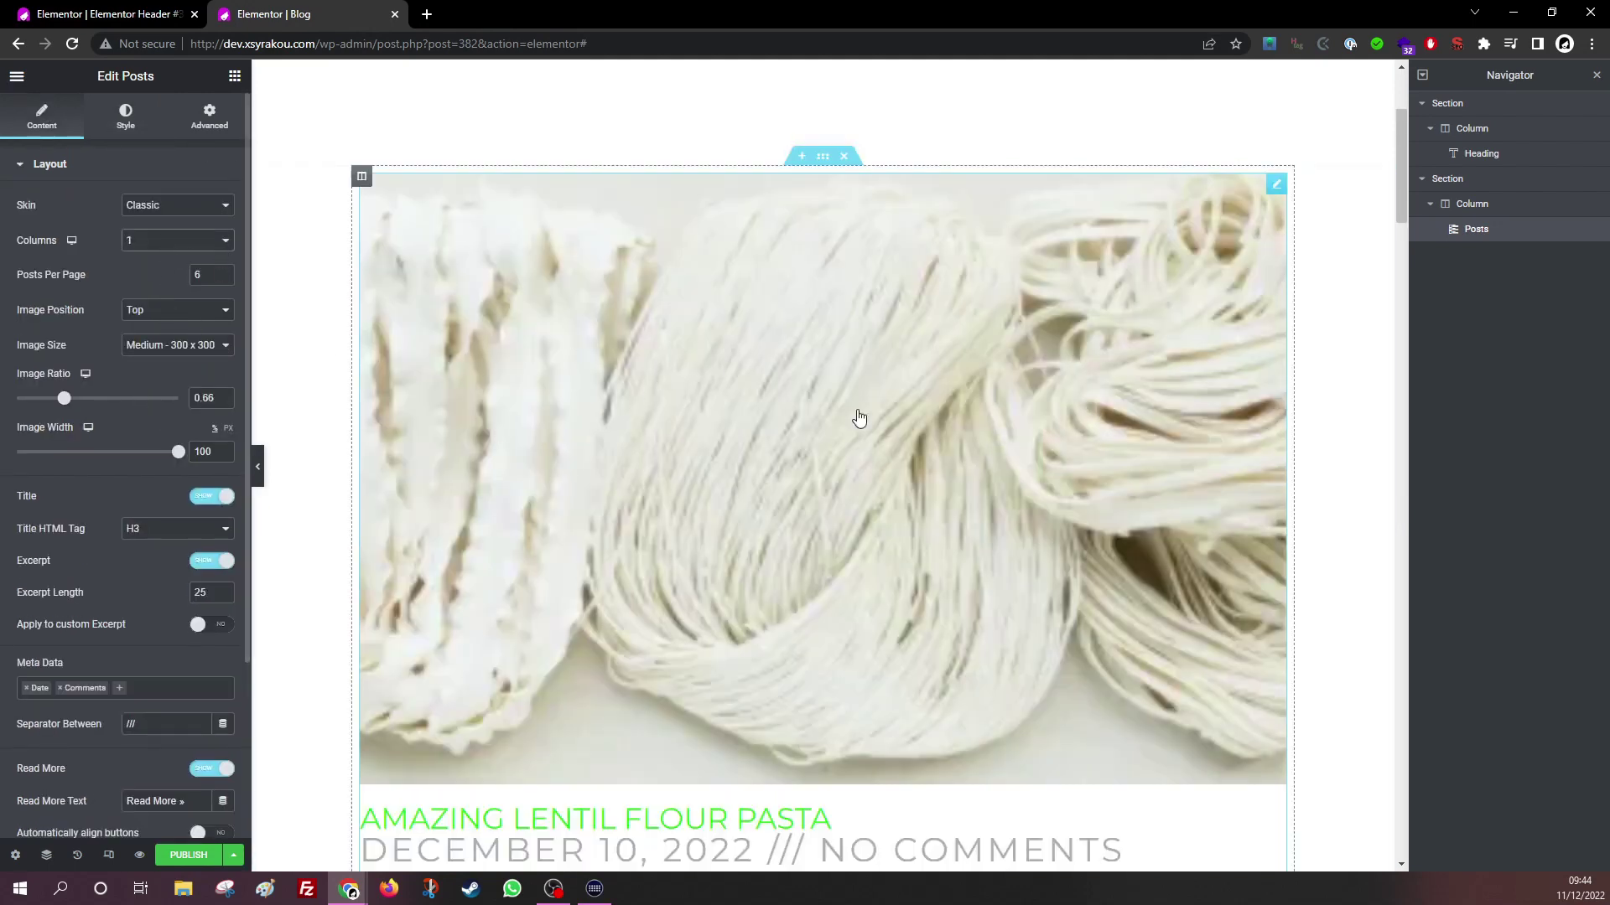
scroll(897, 423, "down", 10)
scroll(902, 424, "down", 15)
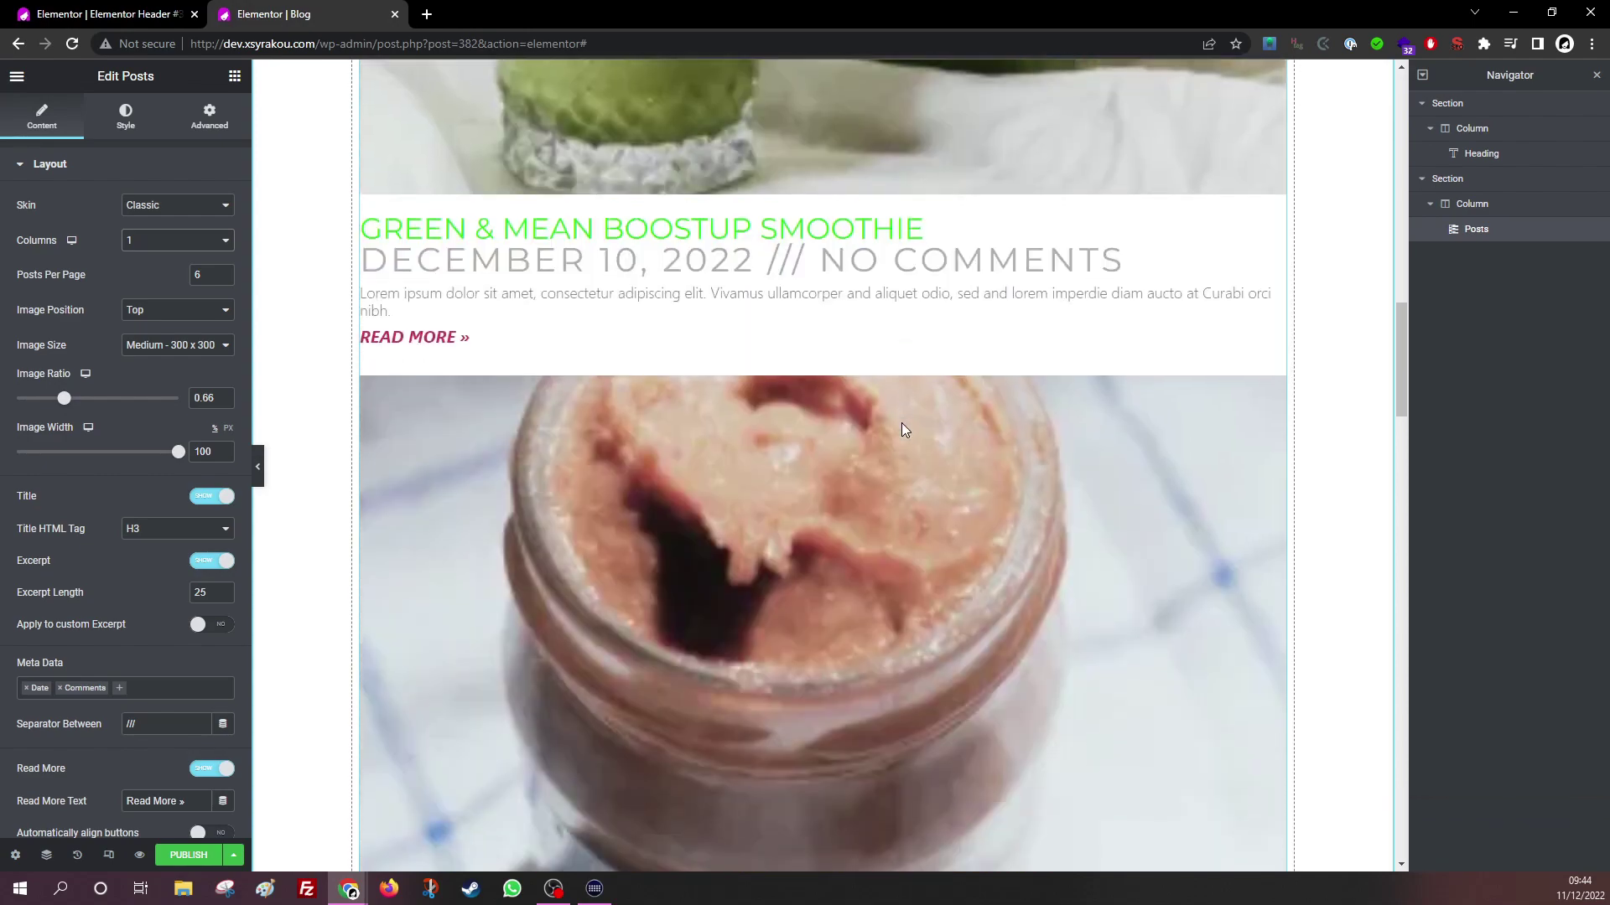
Change the Posts widget's image size to Large - 1024 x 1024, and finally to Full.
scroll(888, 460, "up", 20)
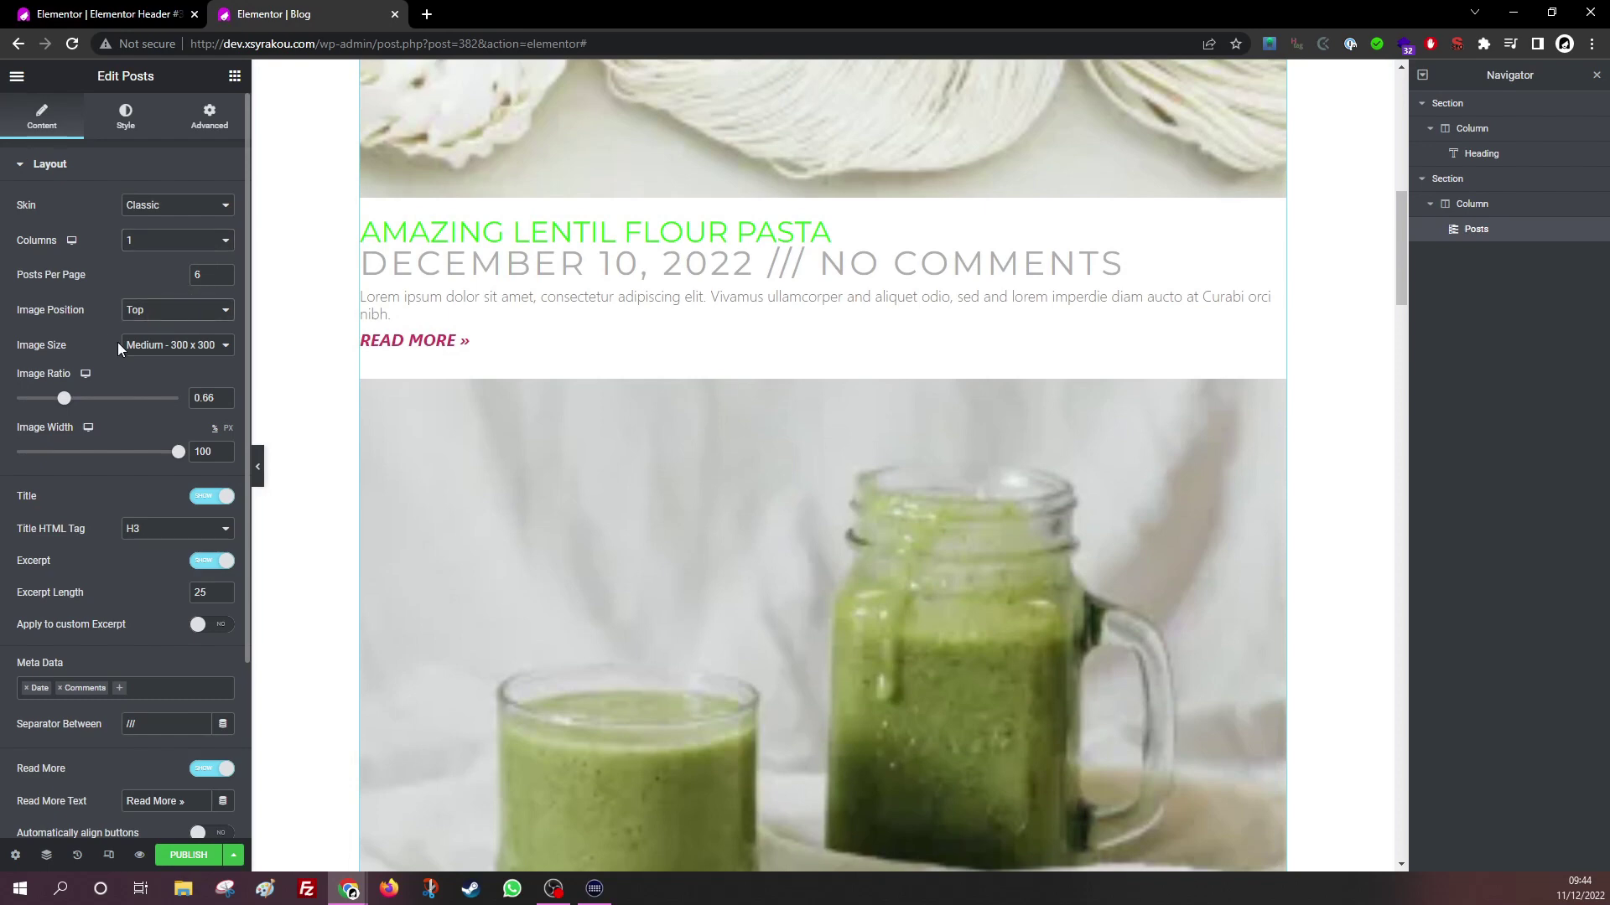
left_click(181, 399)
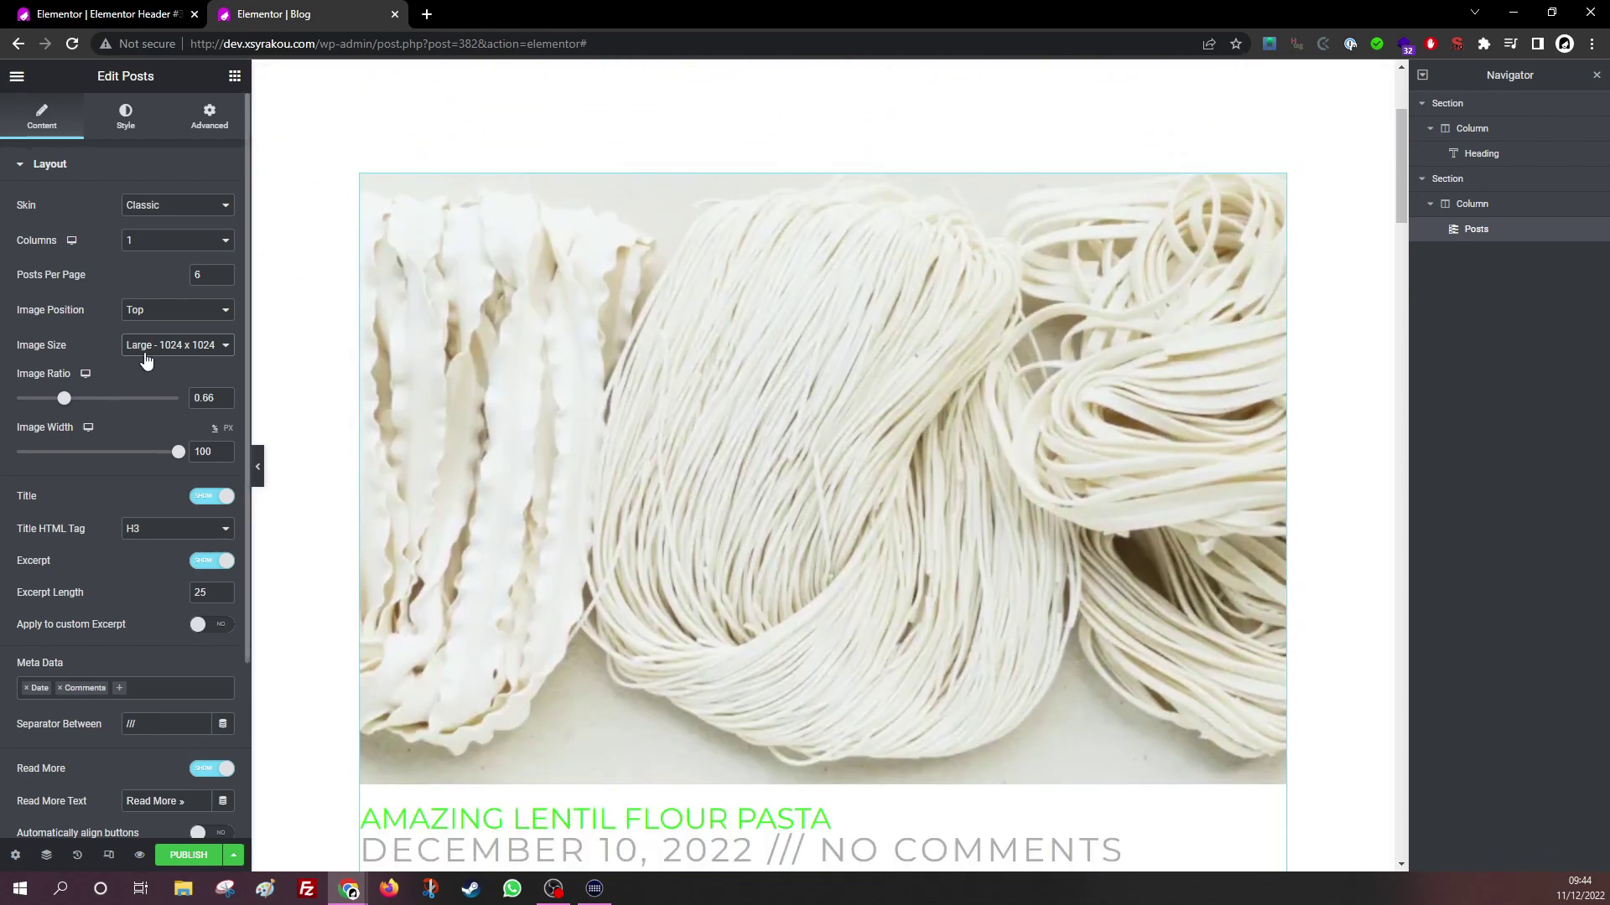
key("Down")
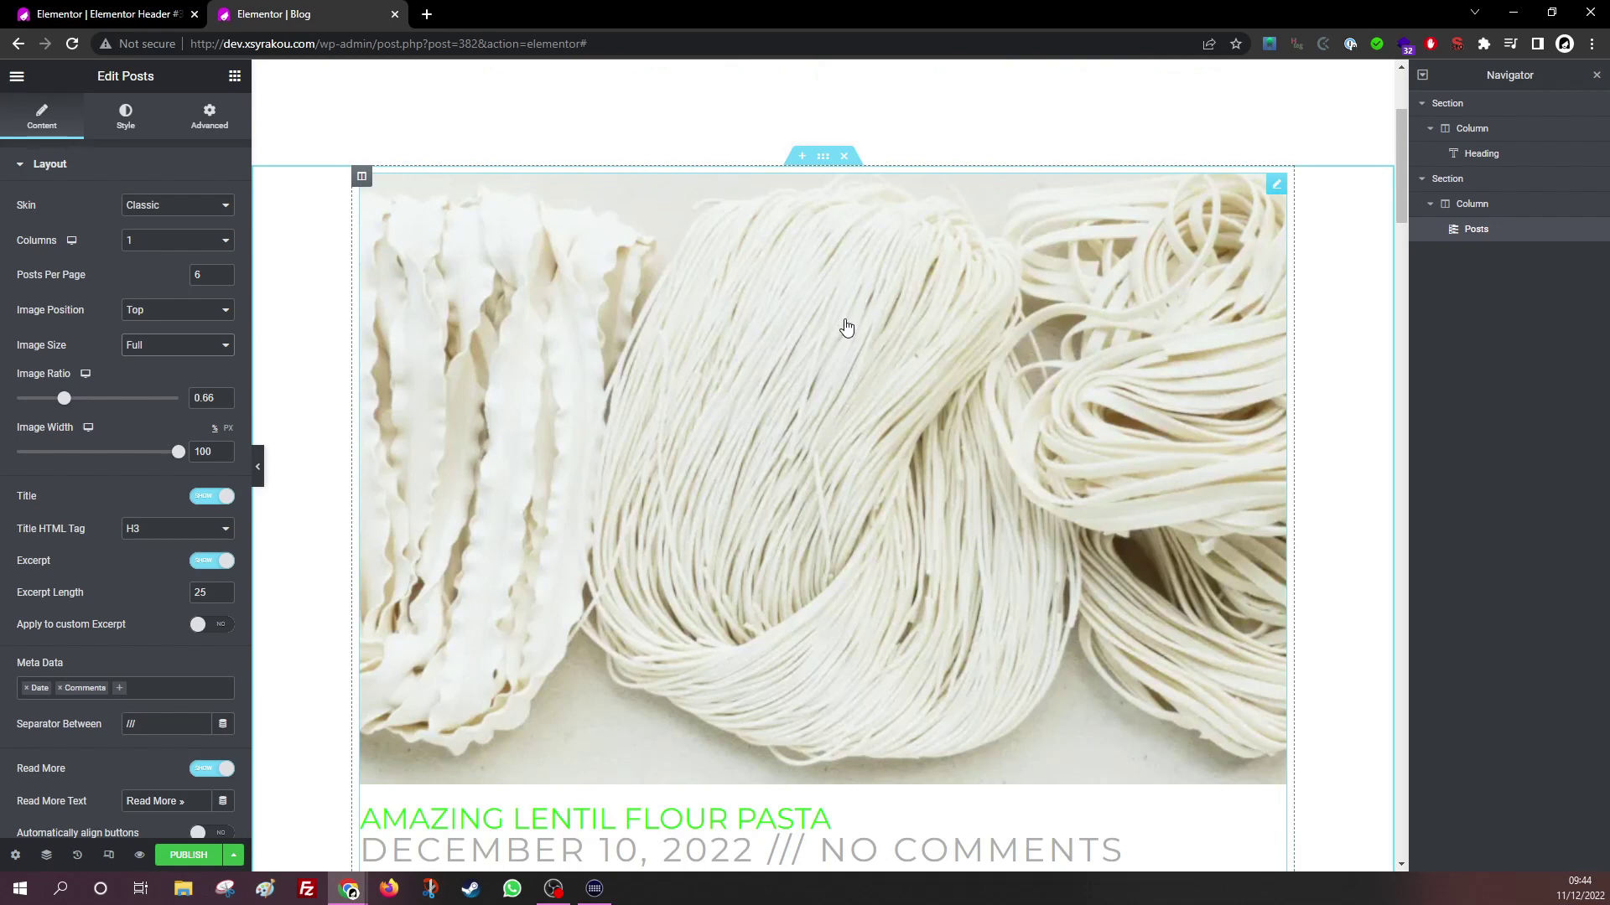
Try 2 columns for the posts on desktop, and settle on 3 columns.
scroll(788, 477, "down", 2)
scroll(794, 463, "down", 2)
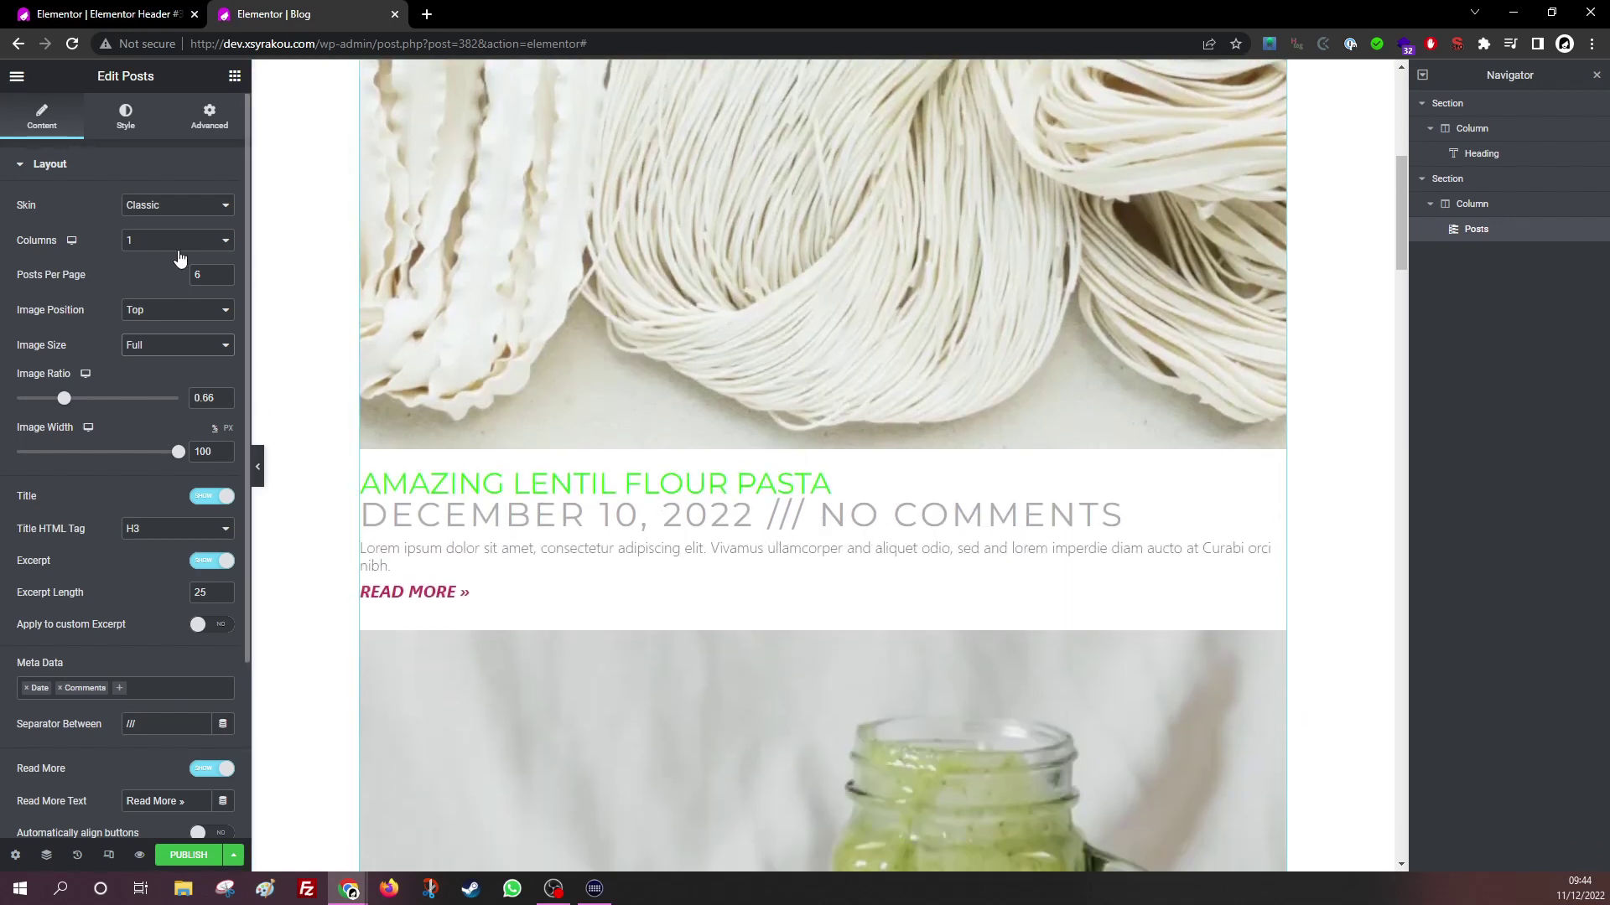
left_click(152, 274)
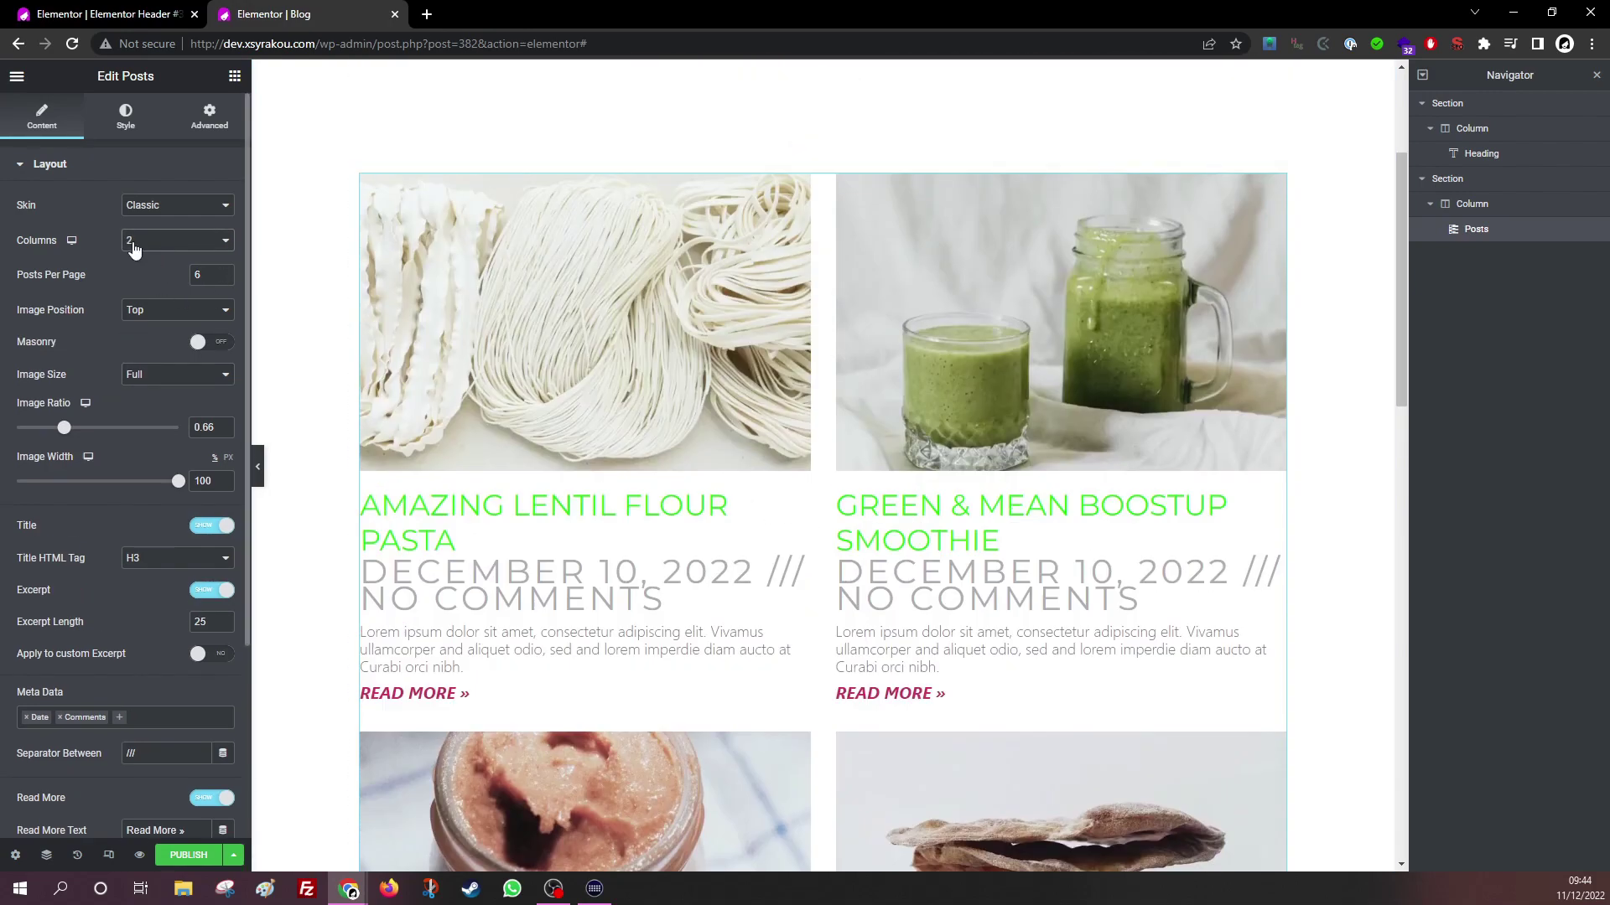
left_click(159, 285)
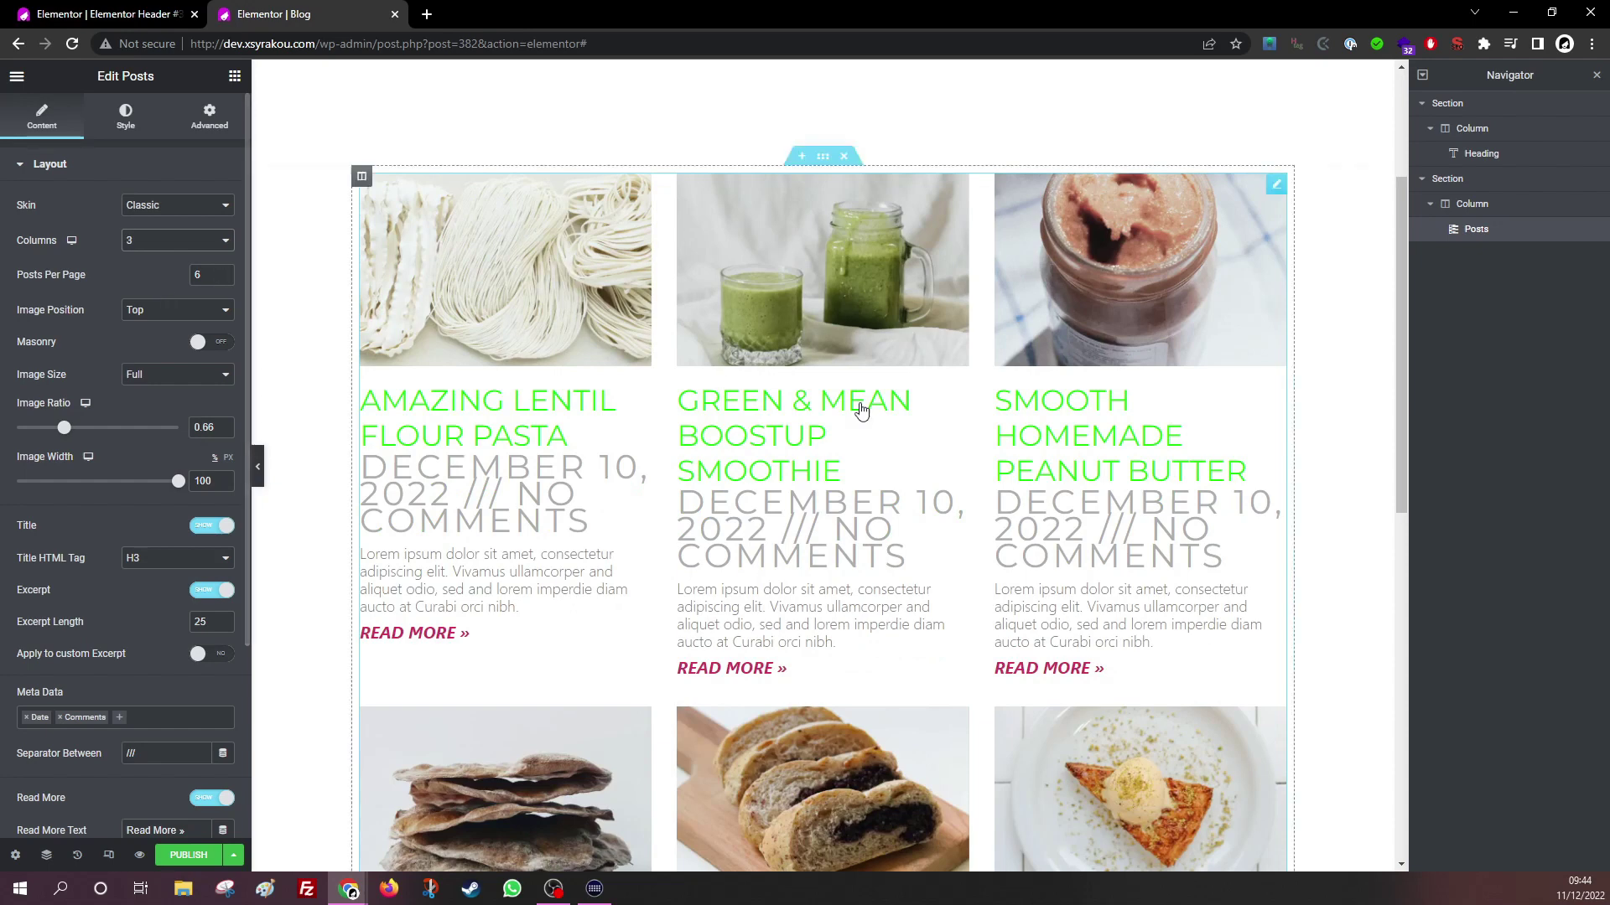
Preview the posts' column layout at tablet and mobile sizes, and return to the desktop view.
left_click(72, 242)
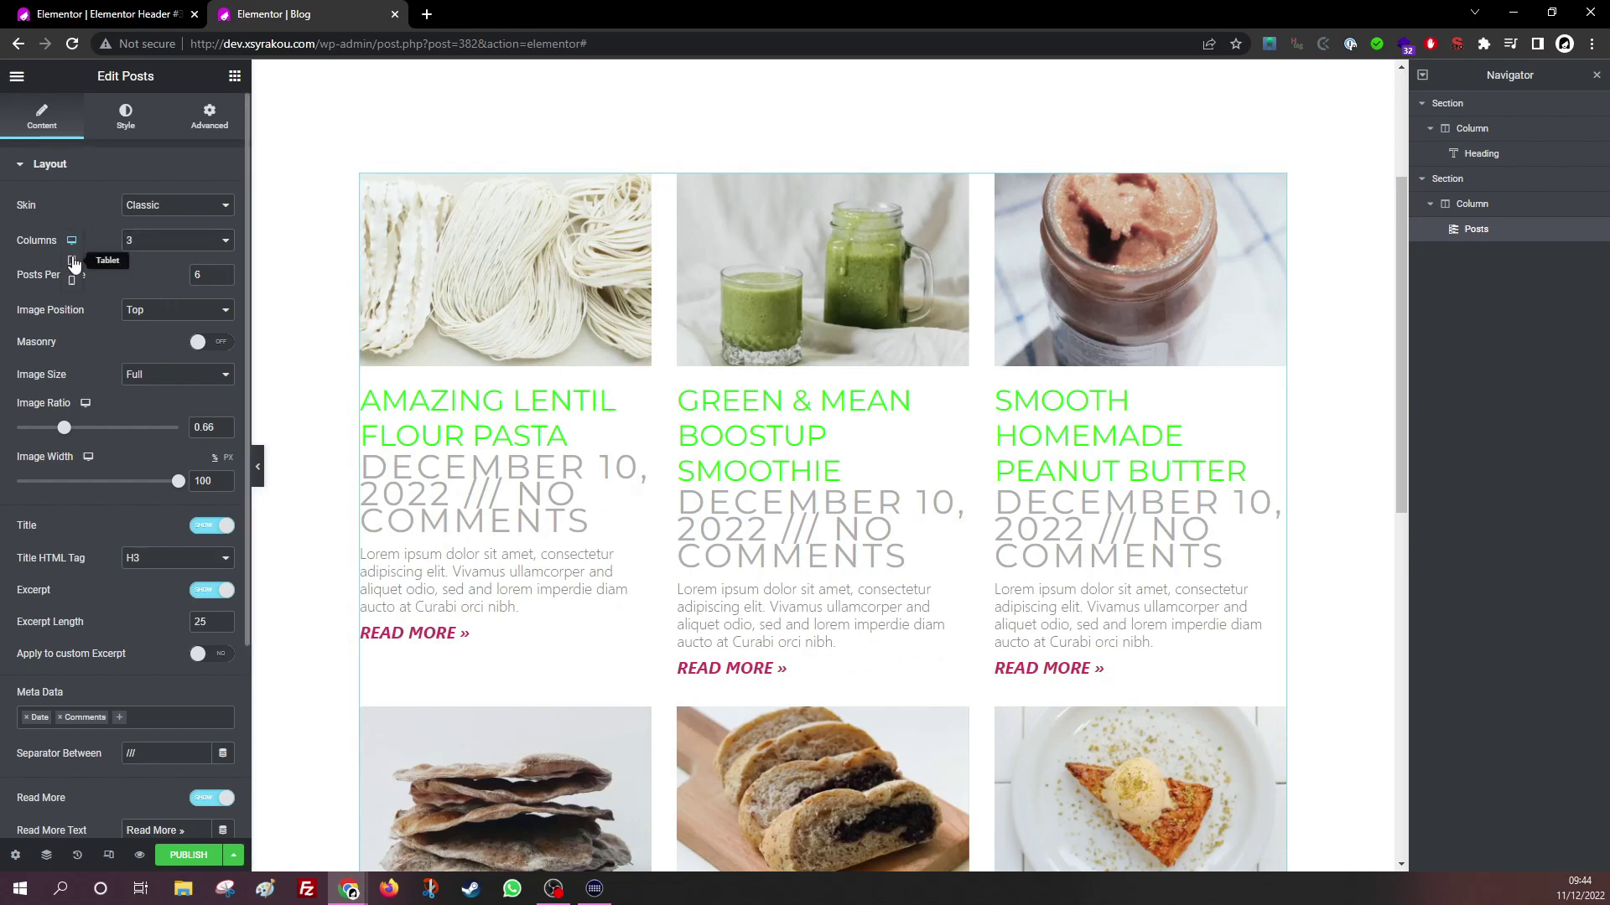
left_click(72, 262)
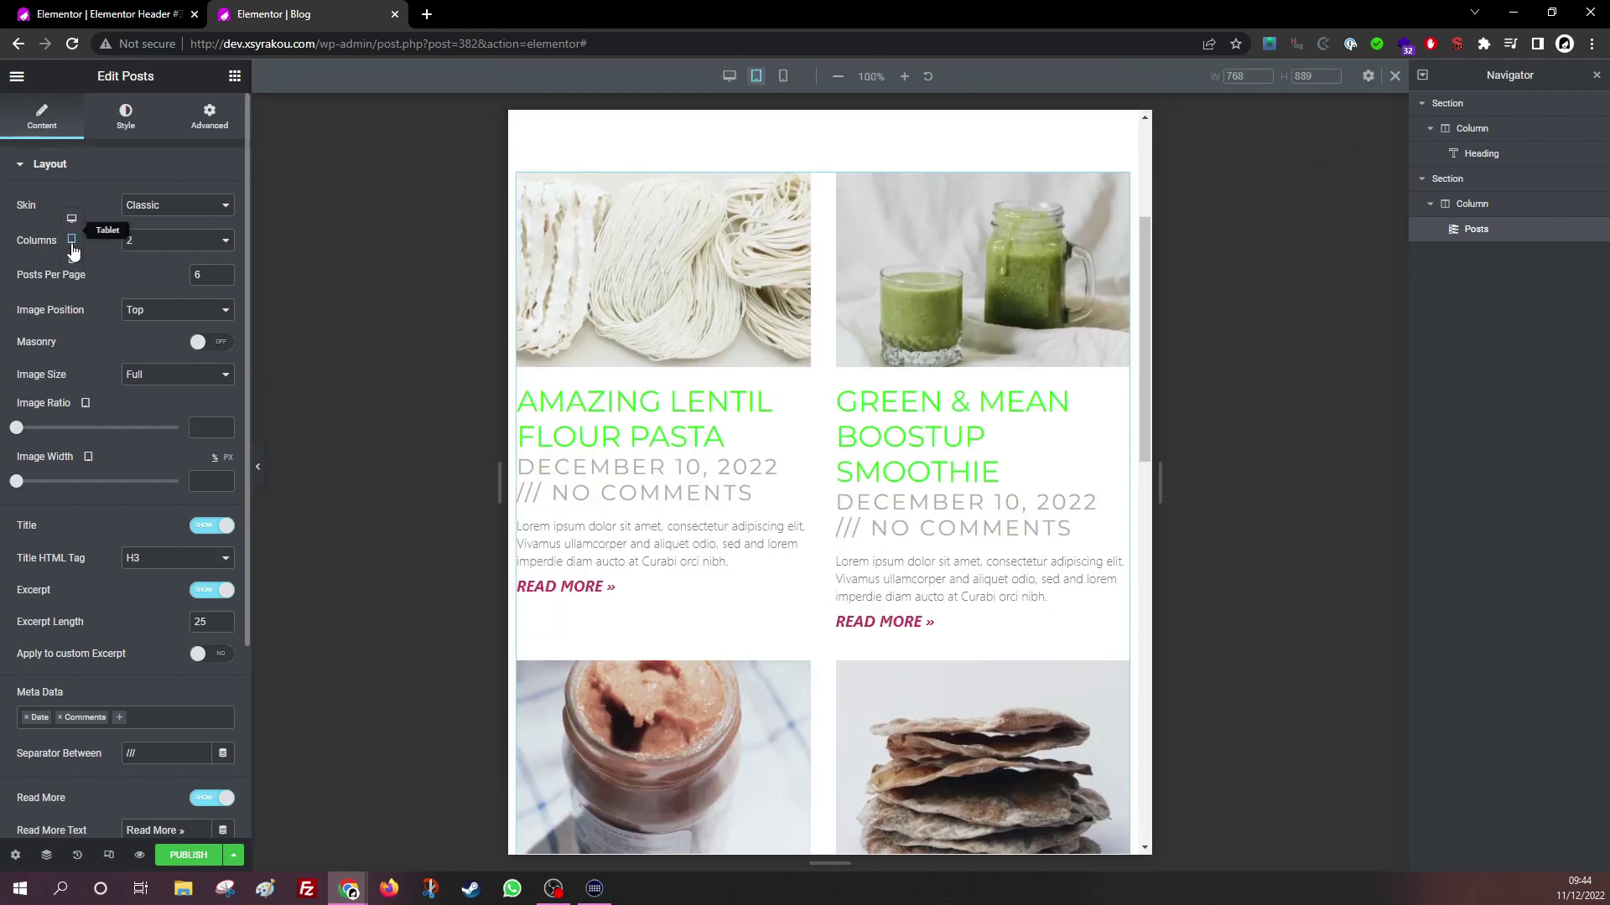
left_click(71, 258)
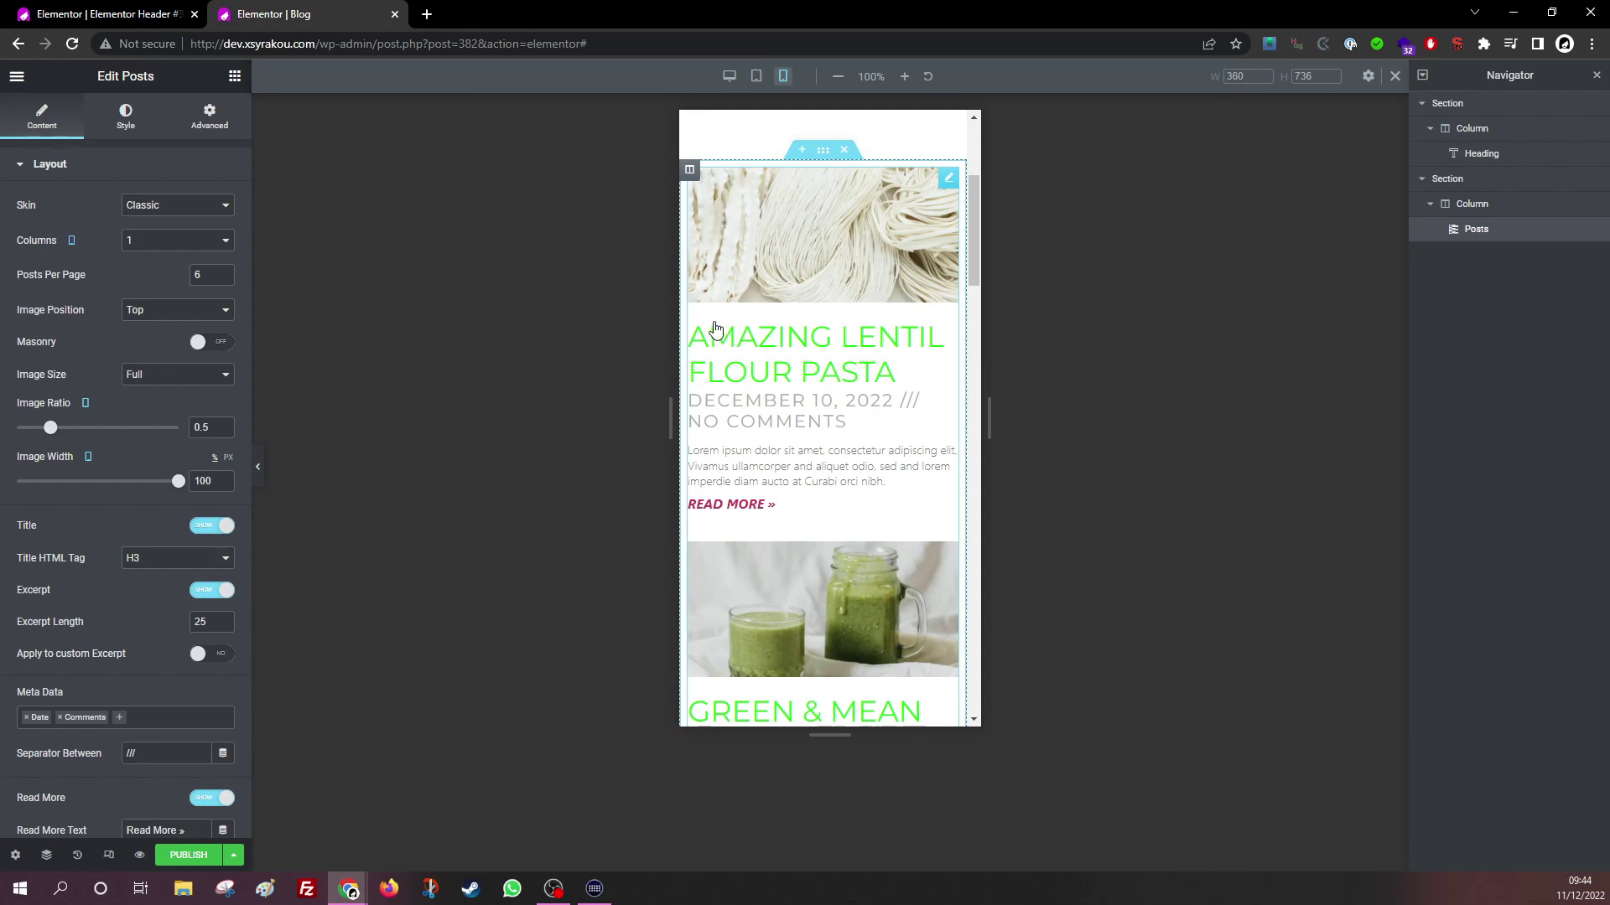
scroll(853, 423, "down", 4)
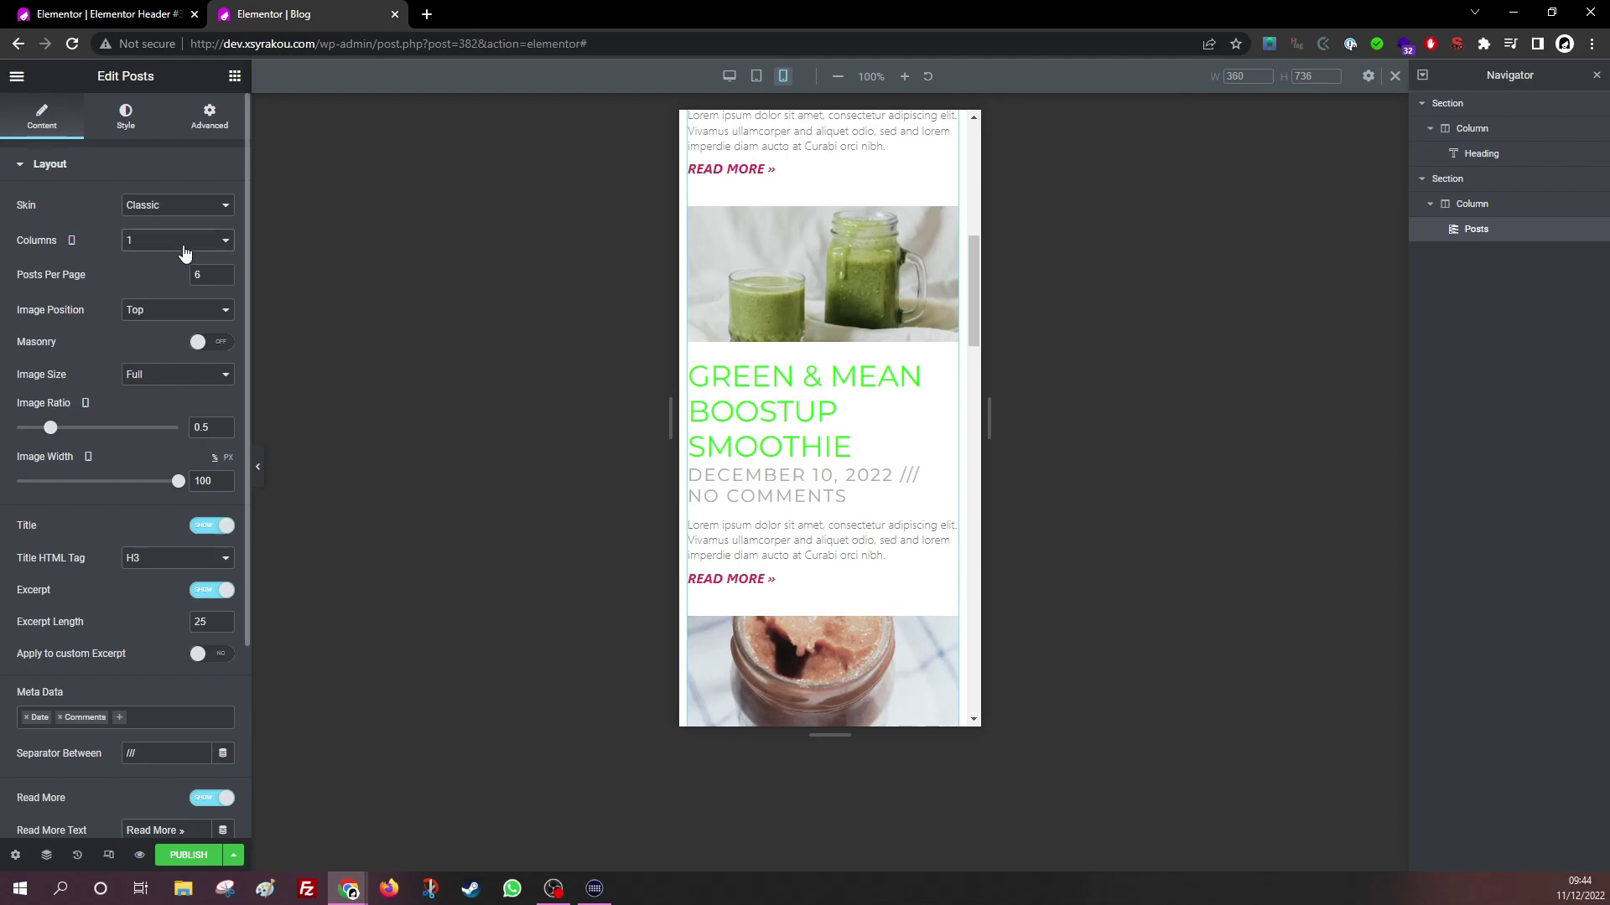
left_click(72, 239)
left_click(71, 217)
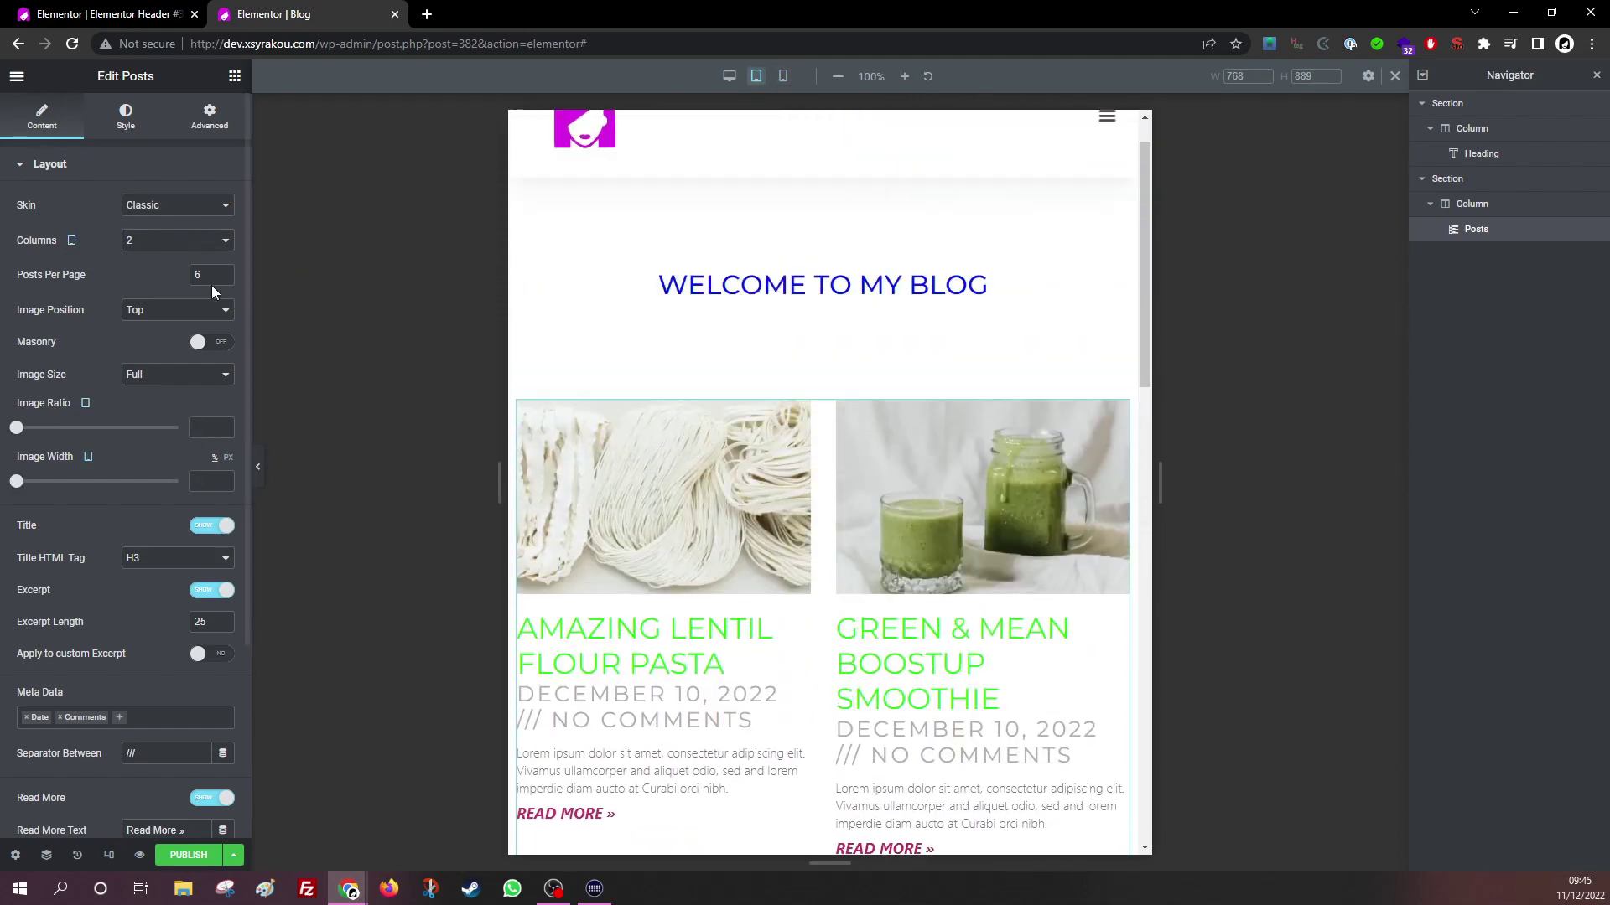
left_click(72, 218)
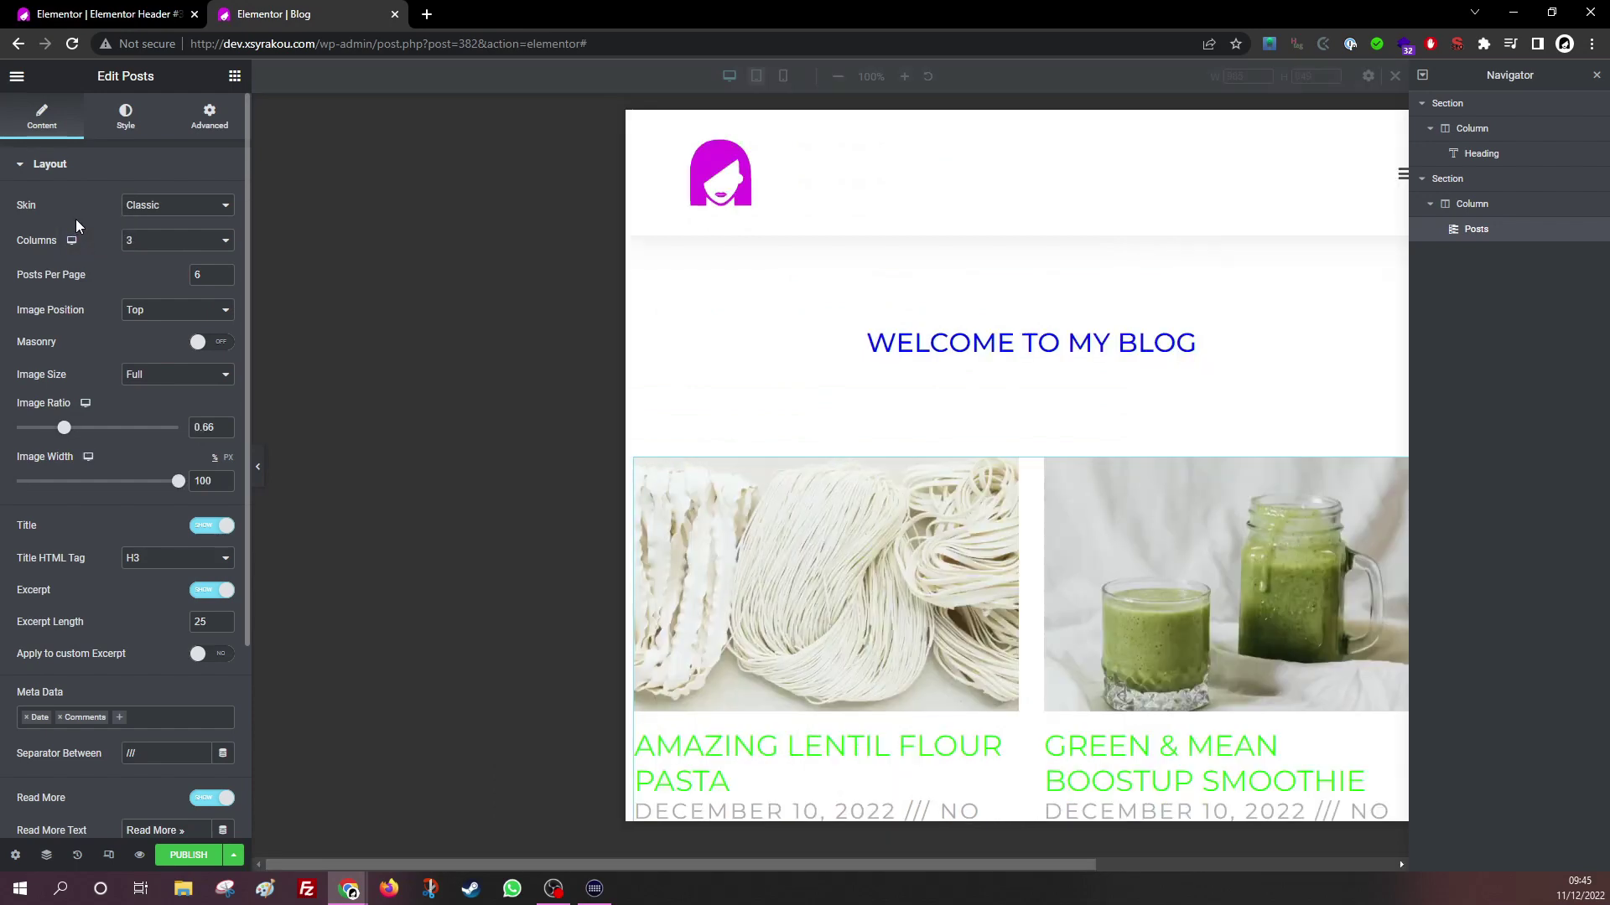
Try the Left and Right image positions for the posts, and return the image position to Top.
scroll(949, 611, "down", 2)
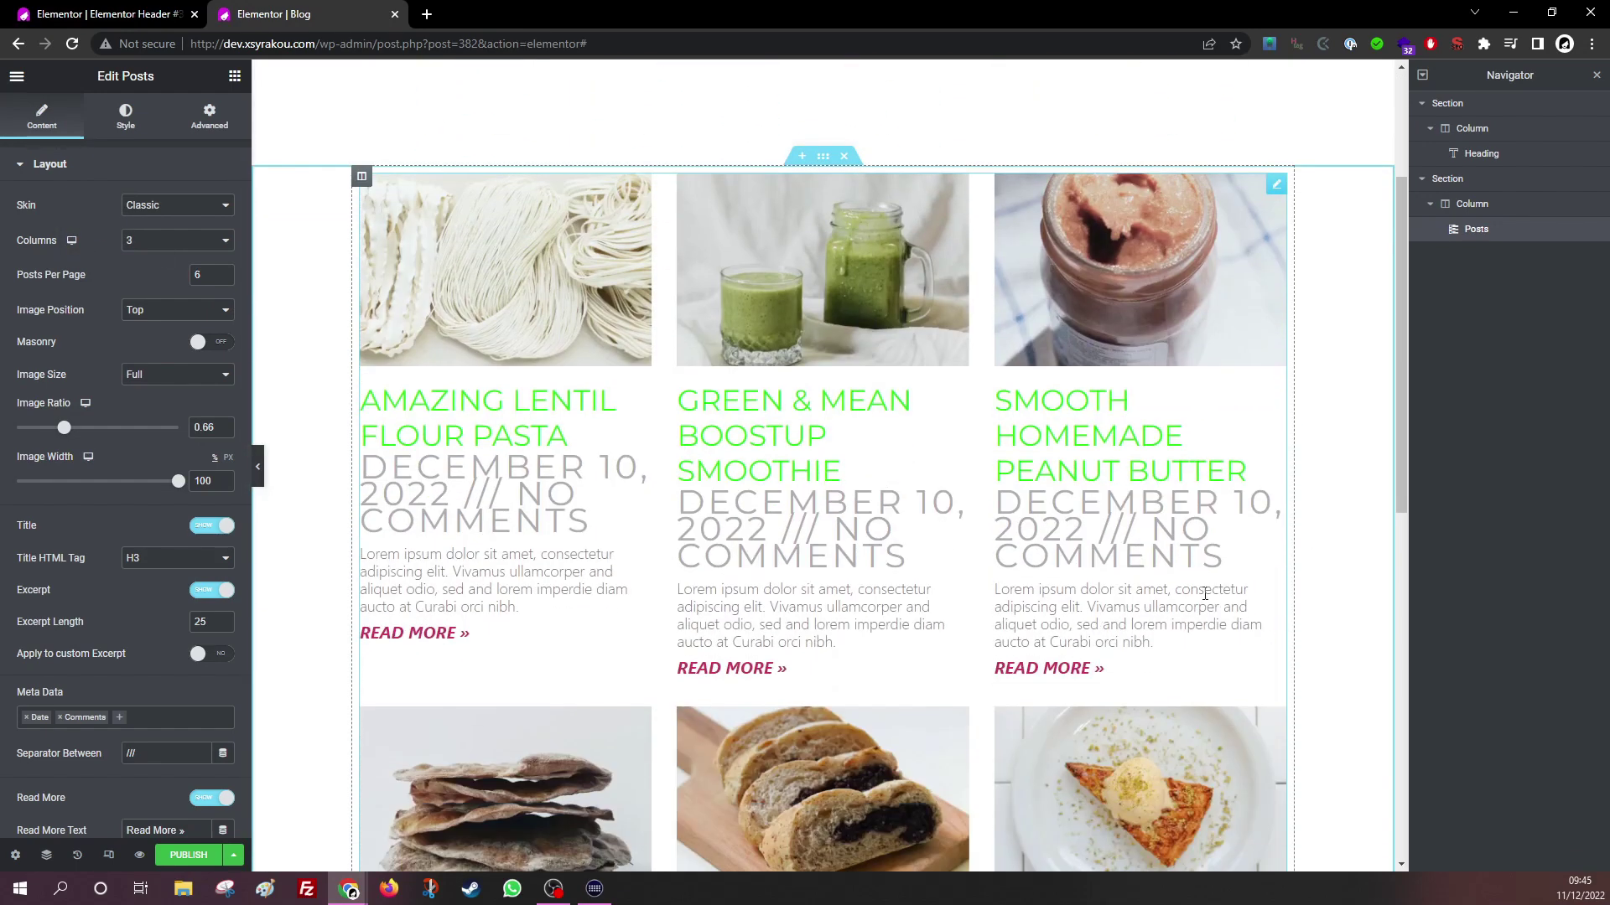
scroll(1138, 562, "down", 3)
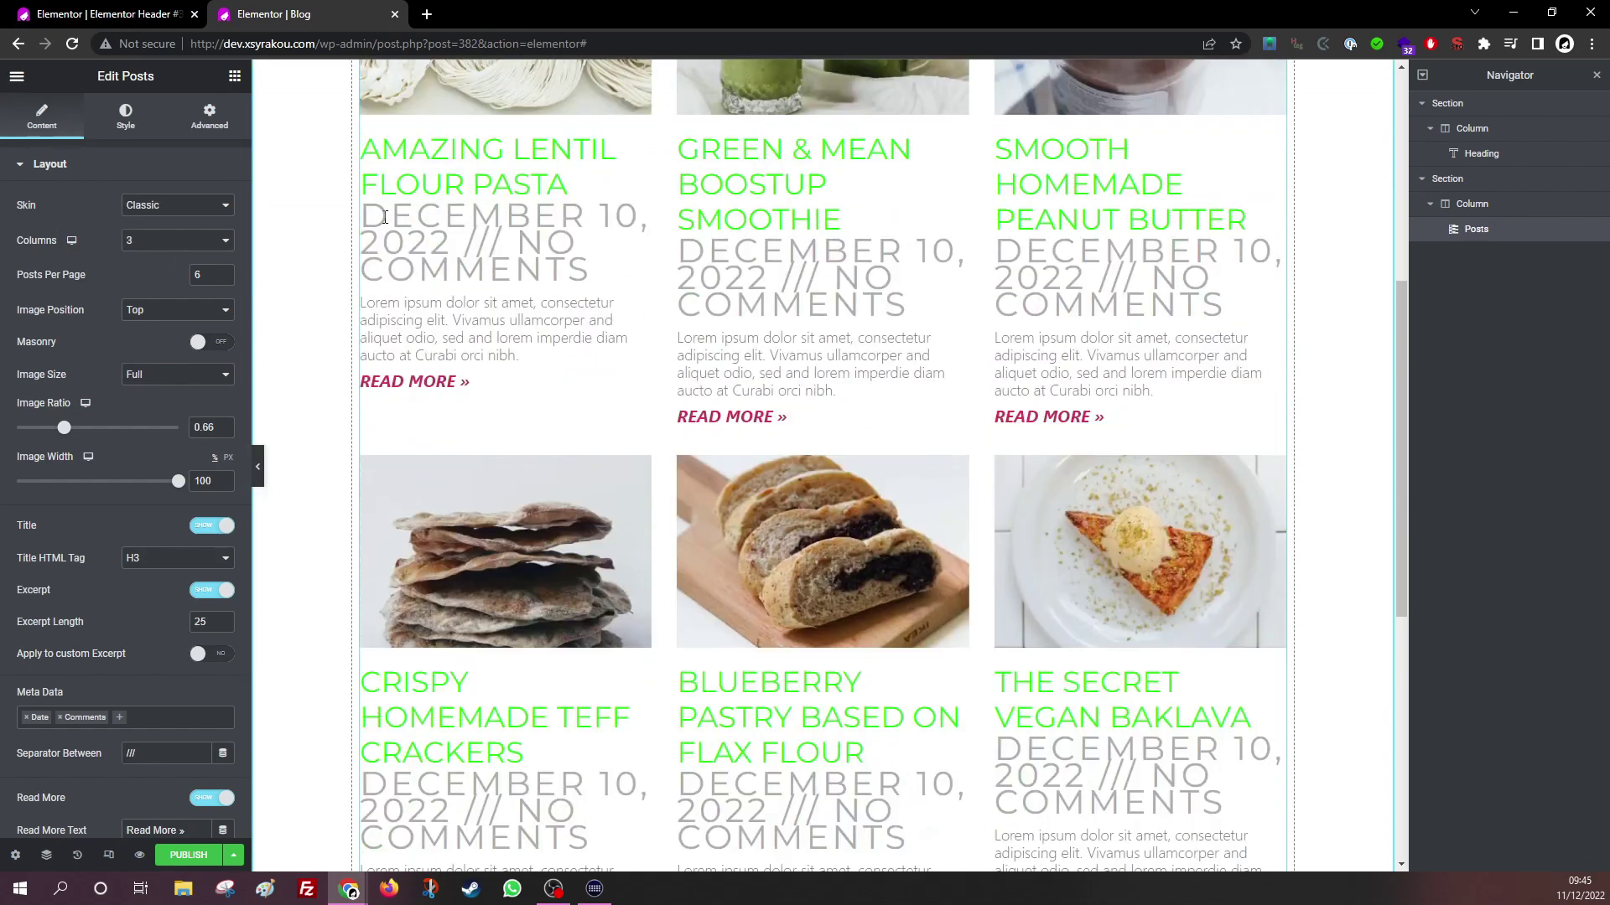
left_click_drag(374, 229, 715, 394)
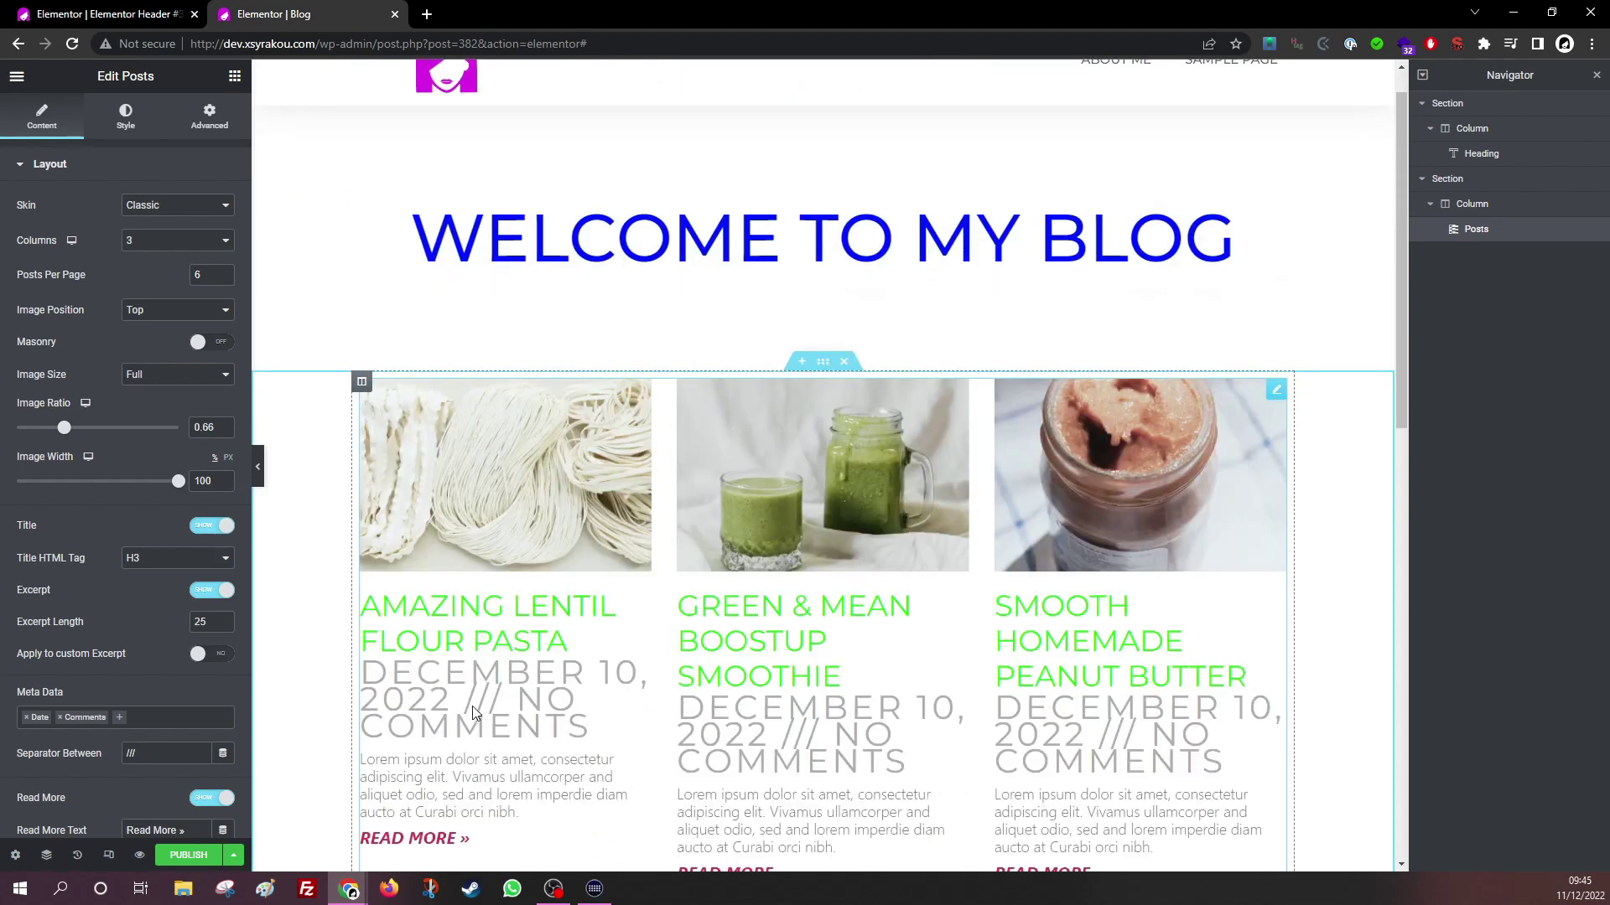
scroll(108, 541, "down", 1)
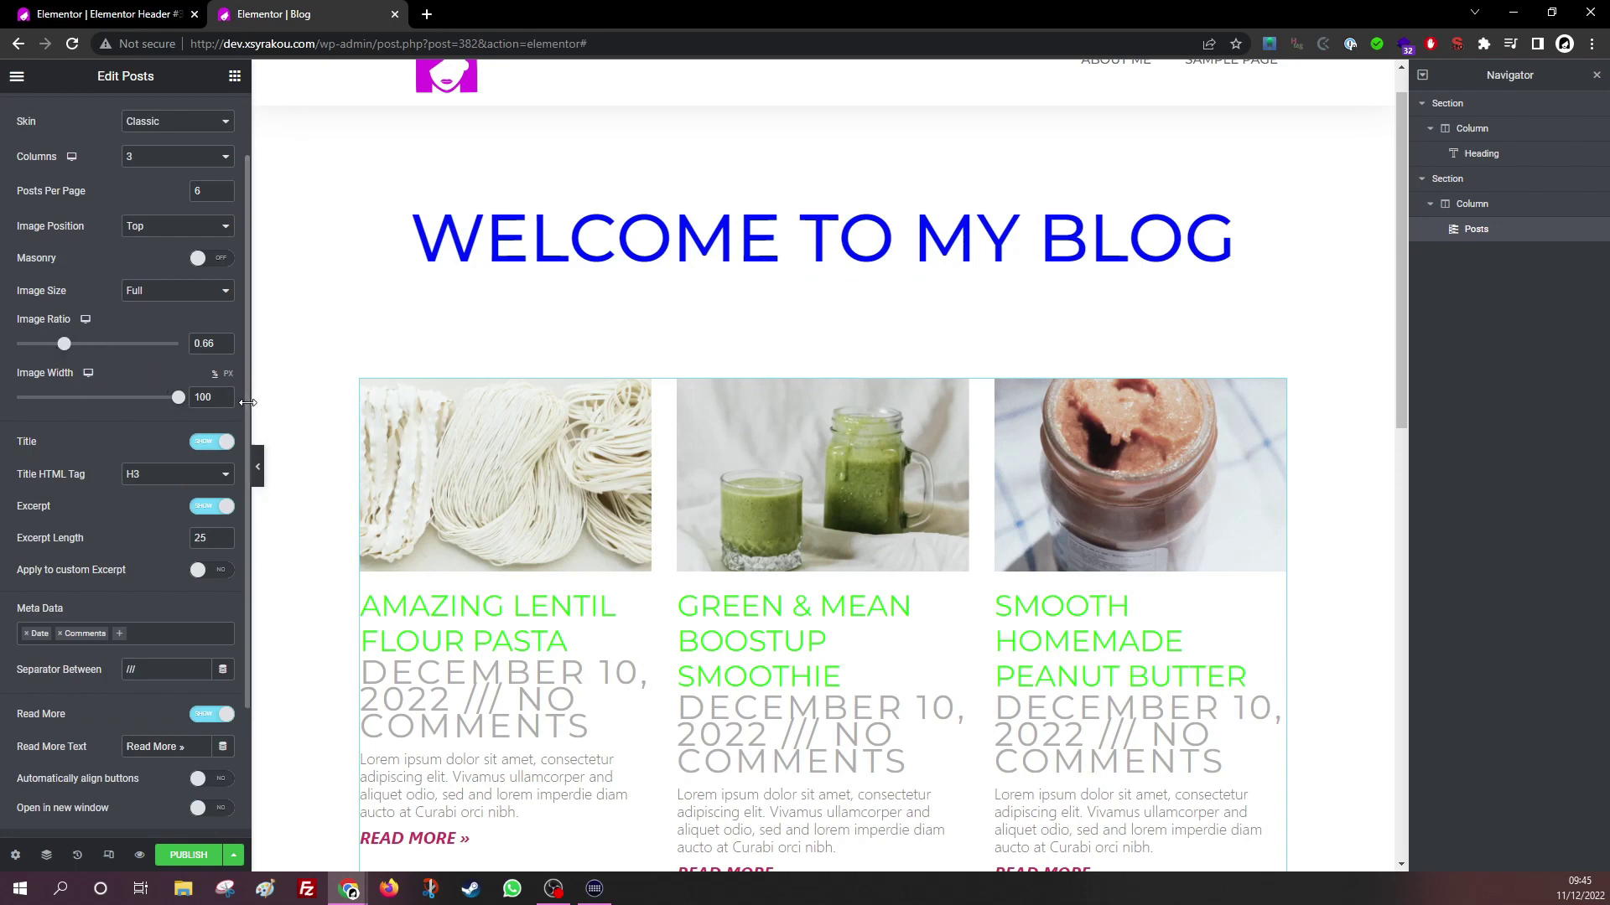
mouse_move(177, 407)
left_mouse_down()
mouse_move(62, 407)
mouse_move(195, 423)
left_mouse_up()
left_click(164, 258)
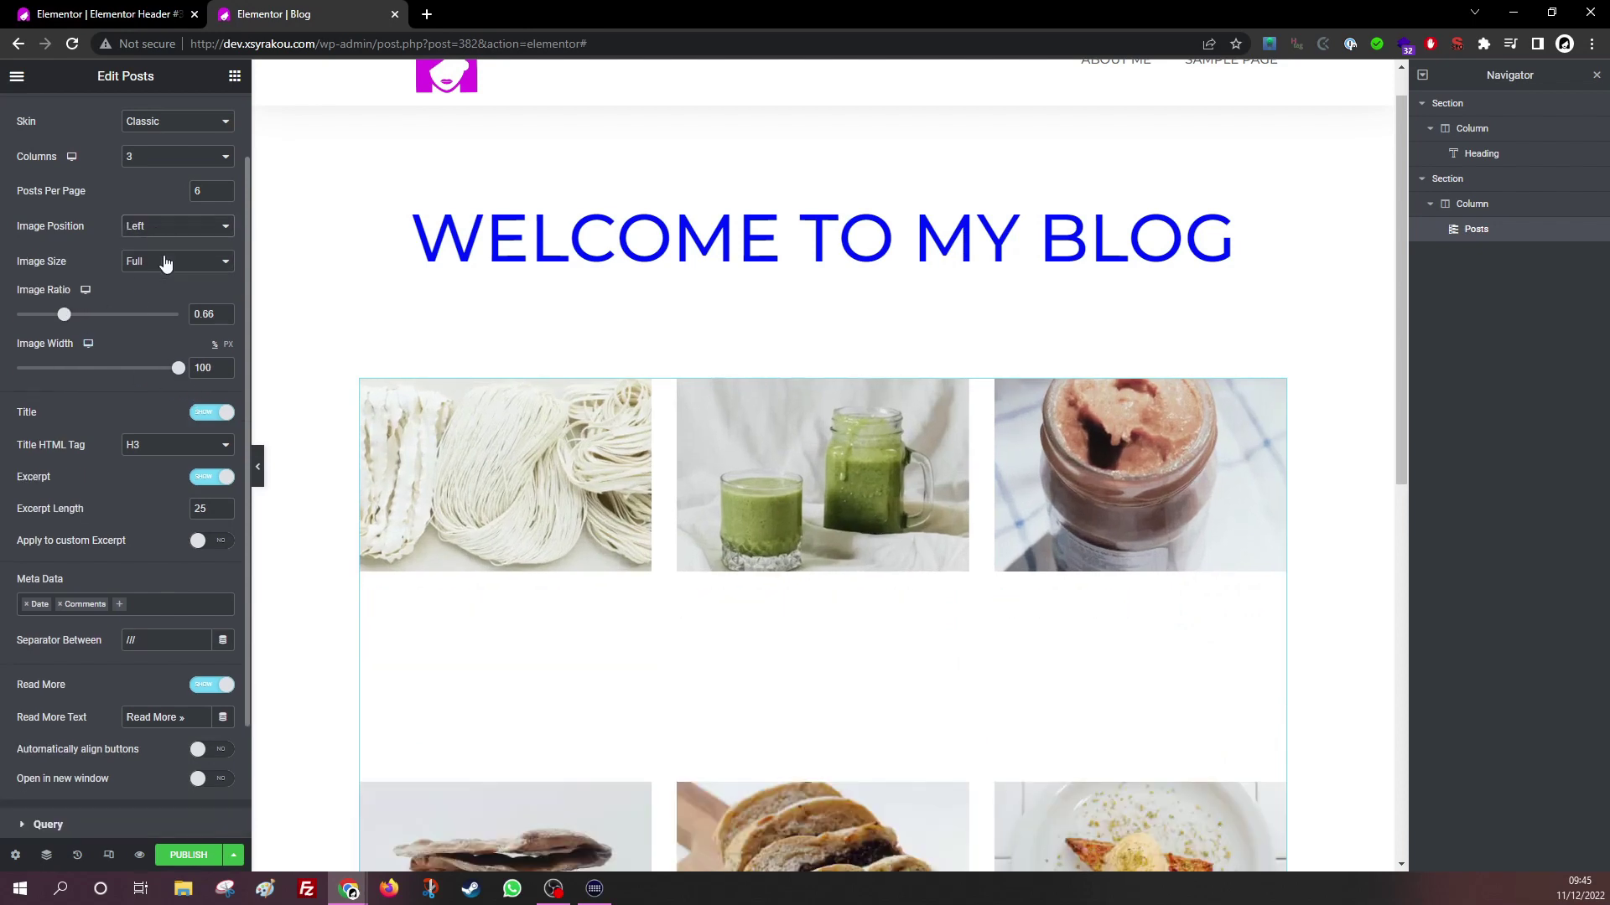
left_click(156, 267)
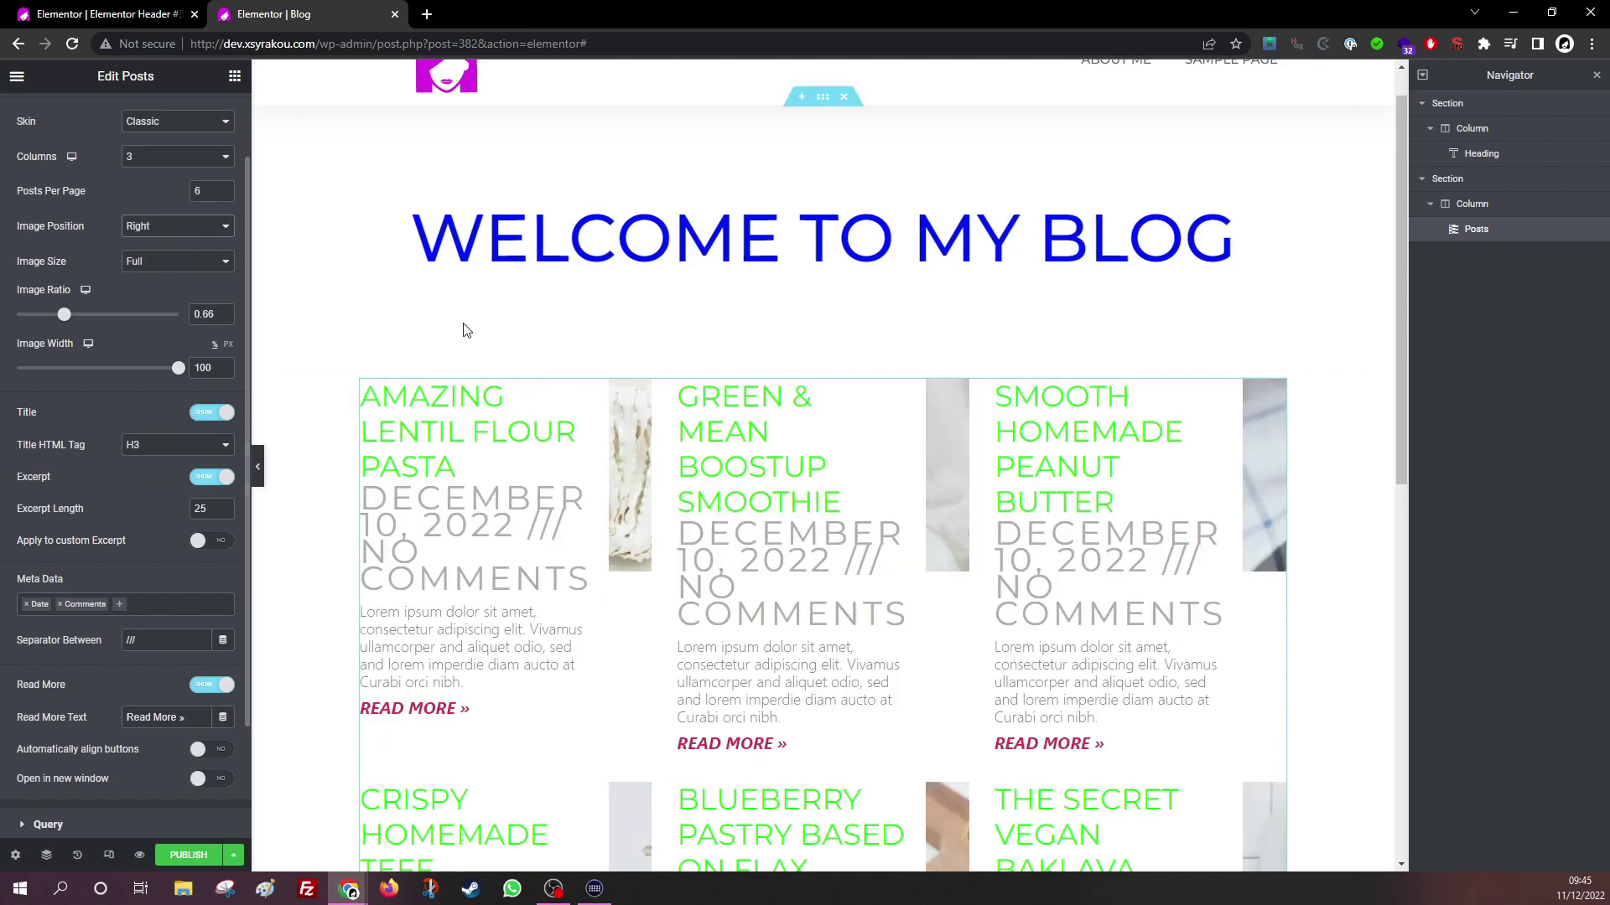
left_click(149, 252)
Try adding Time and removing Comments in the posts' meta data, and end with Date and Comments.
scroll(147, 548, "down", 1)
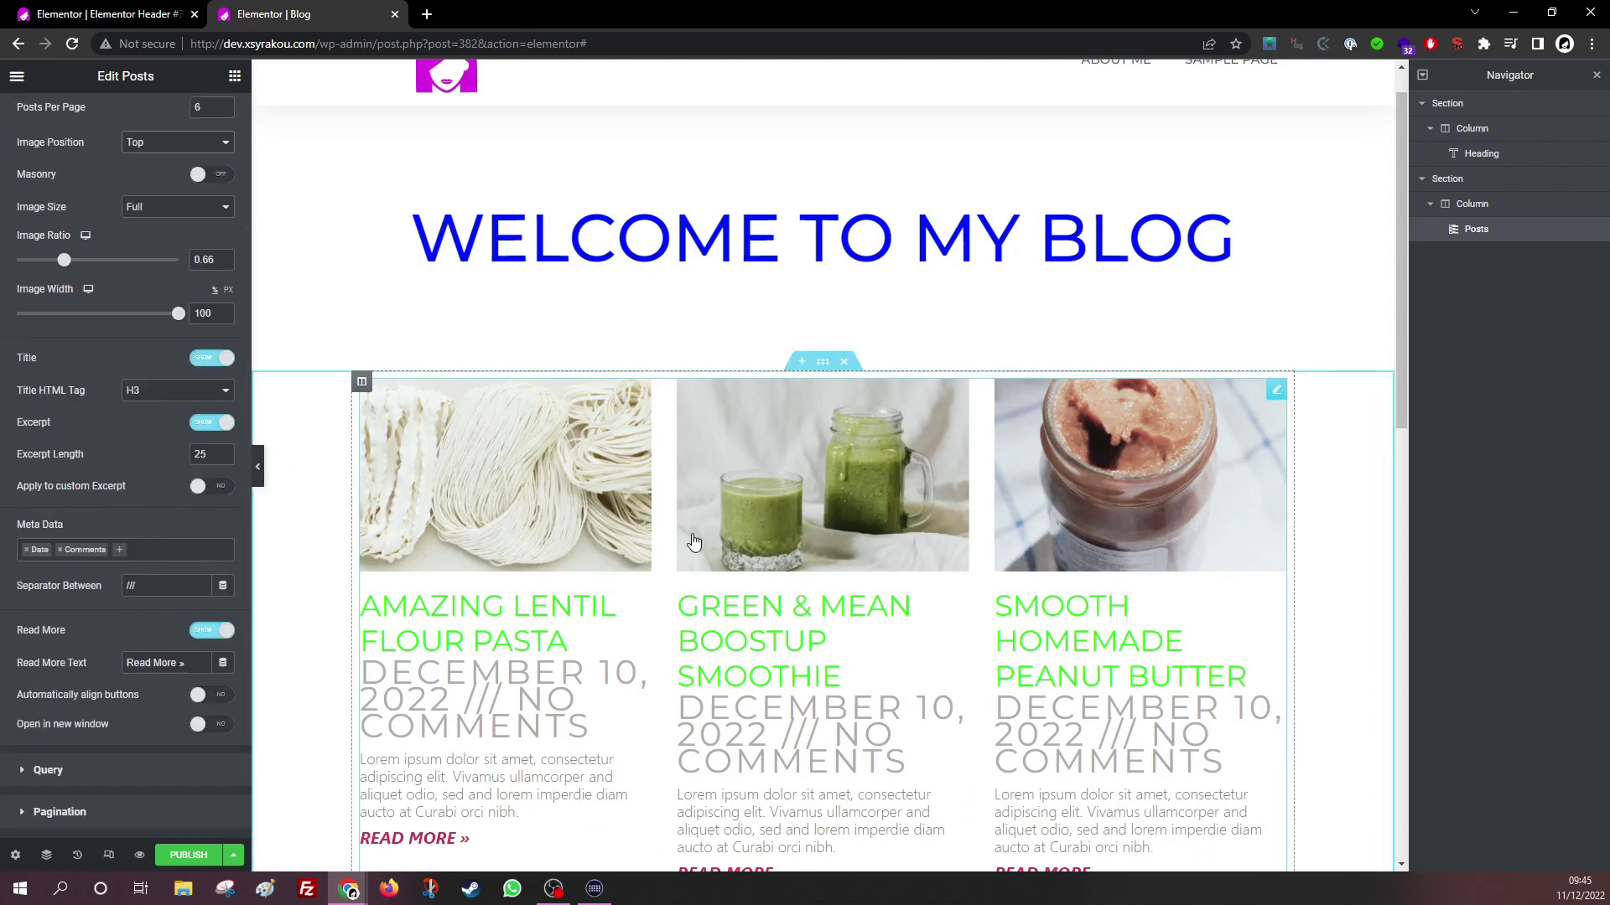
scroll(149, 521, "down", 1)
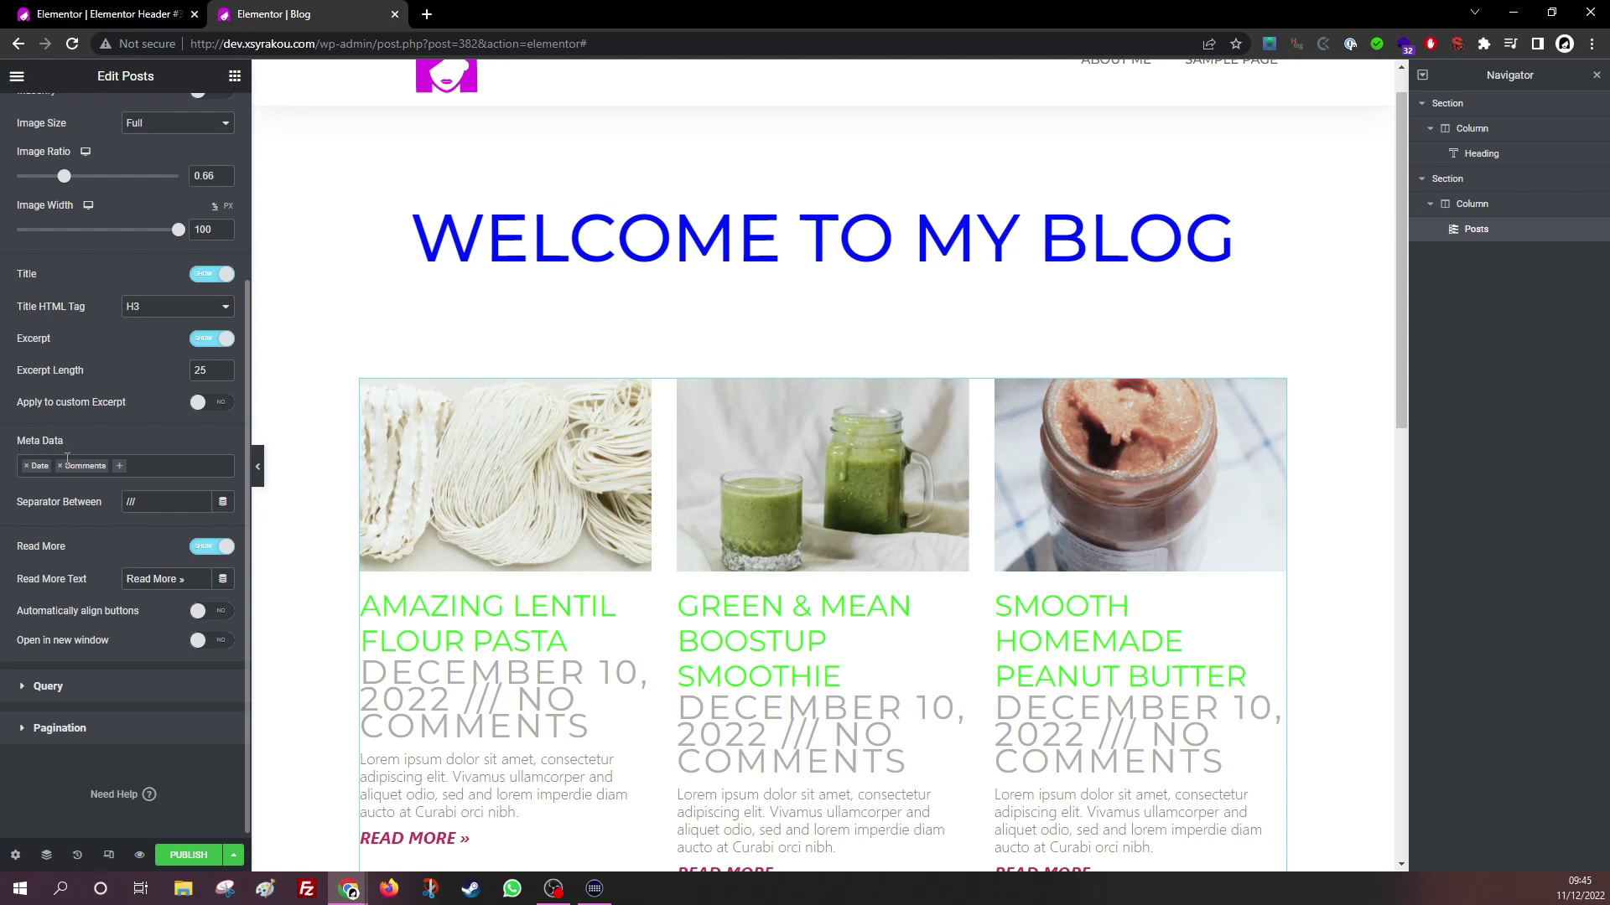
left_click(120, 474)
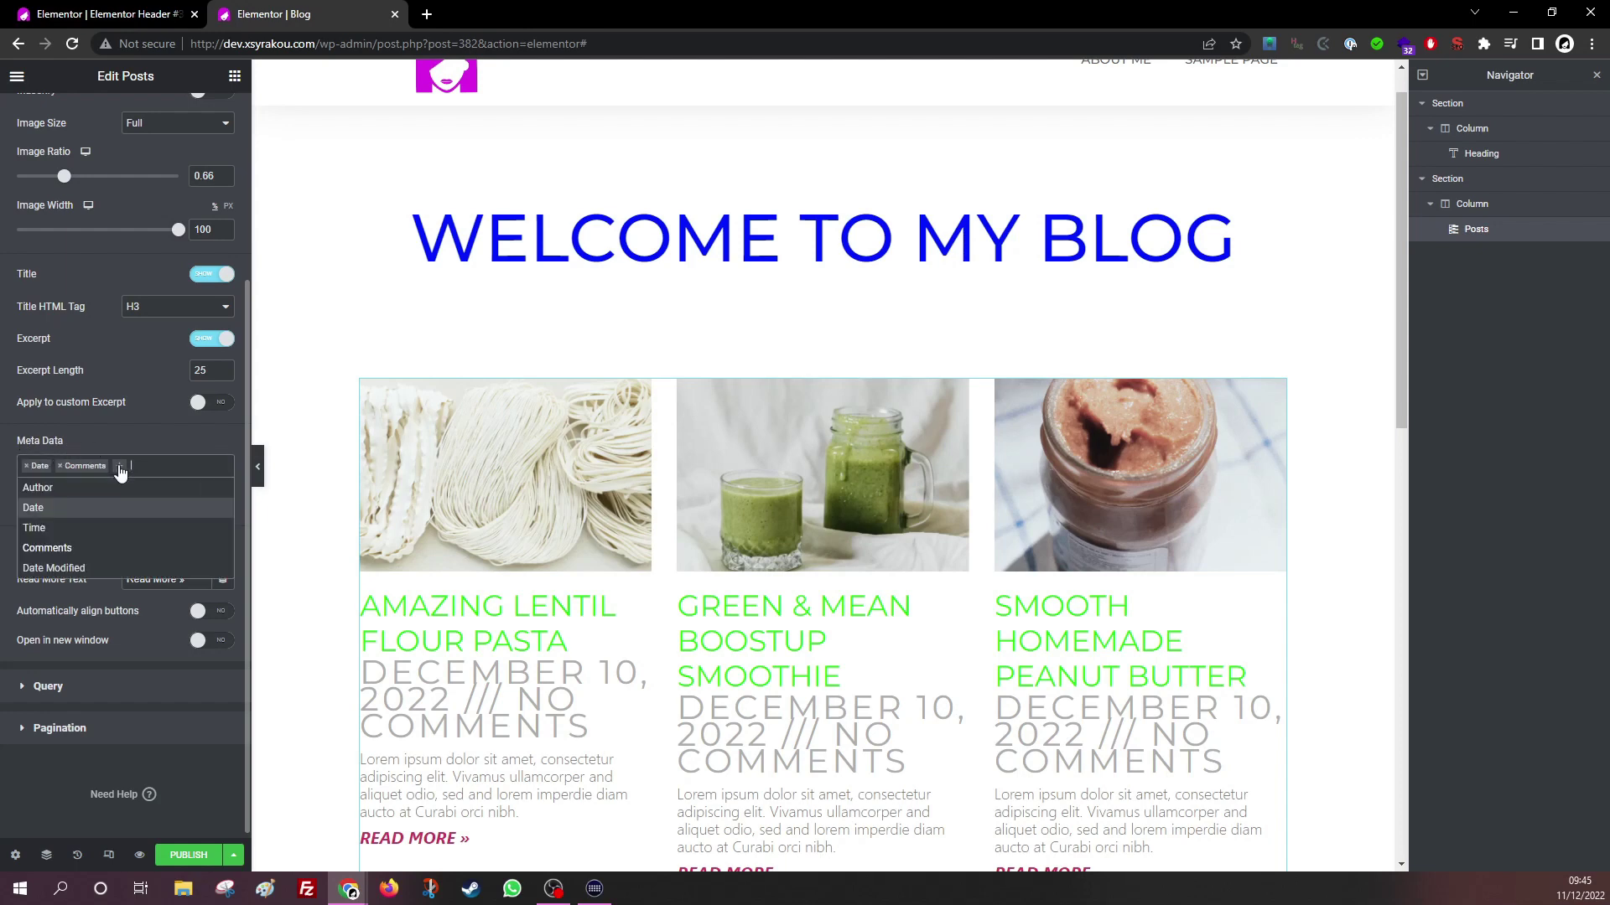
left_click(57, 525)
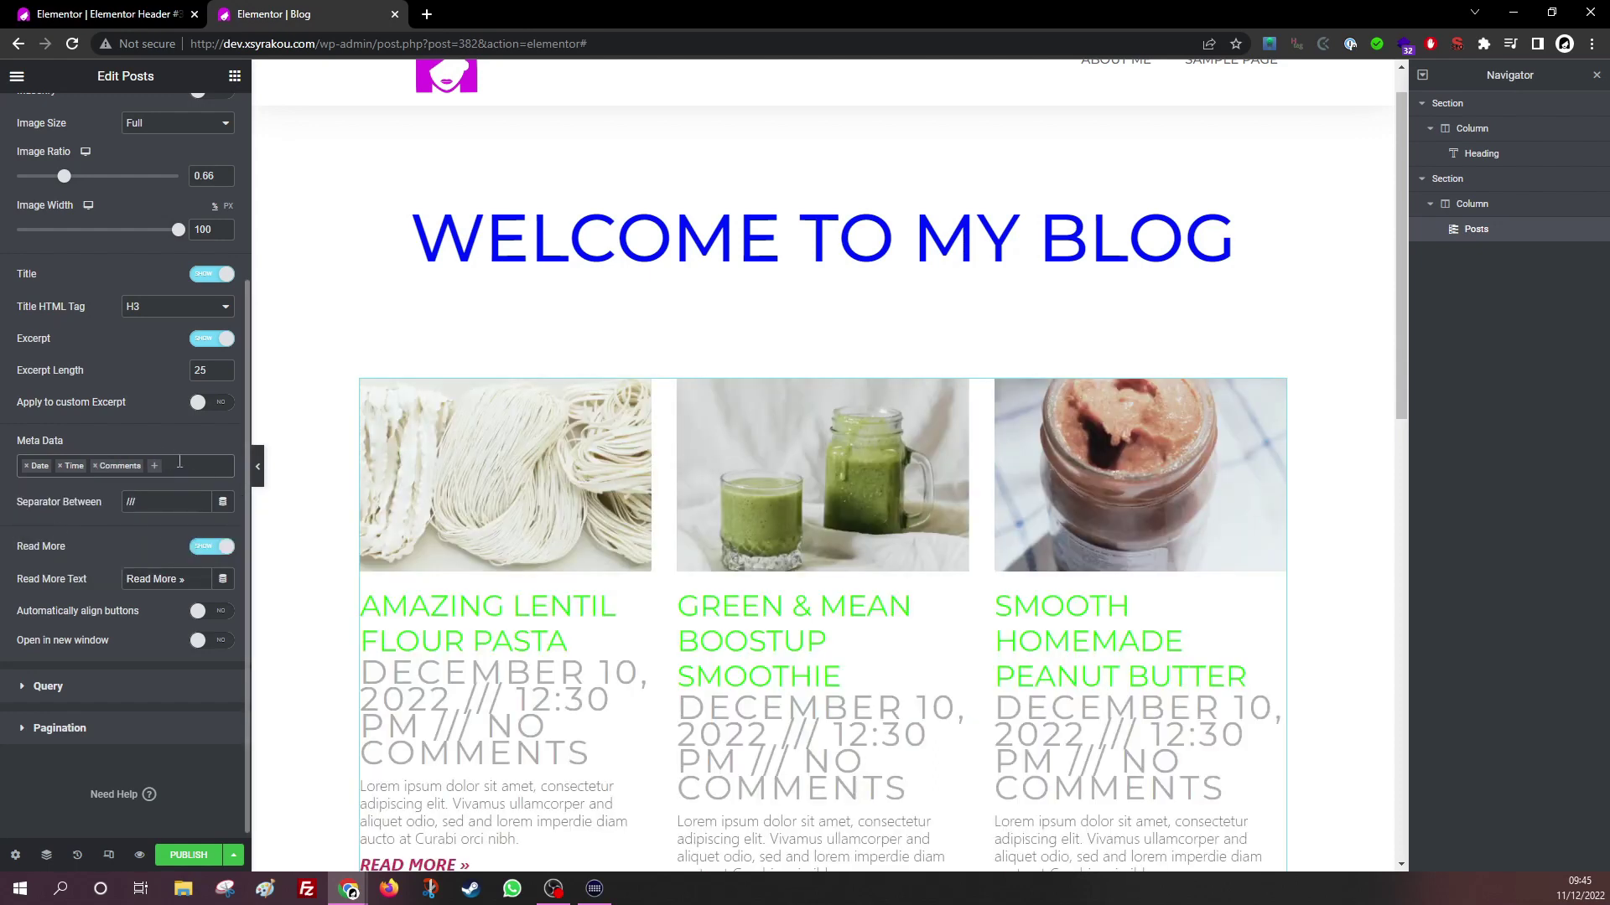
left_click(95, 467)
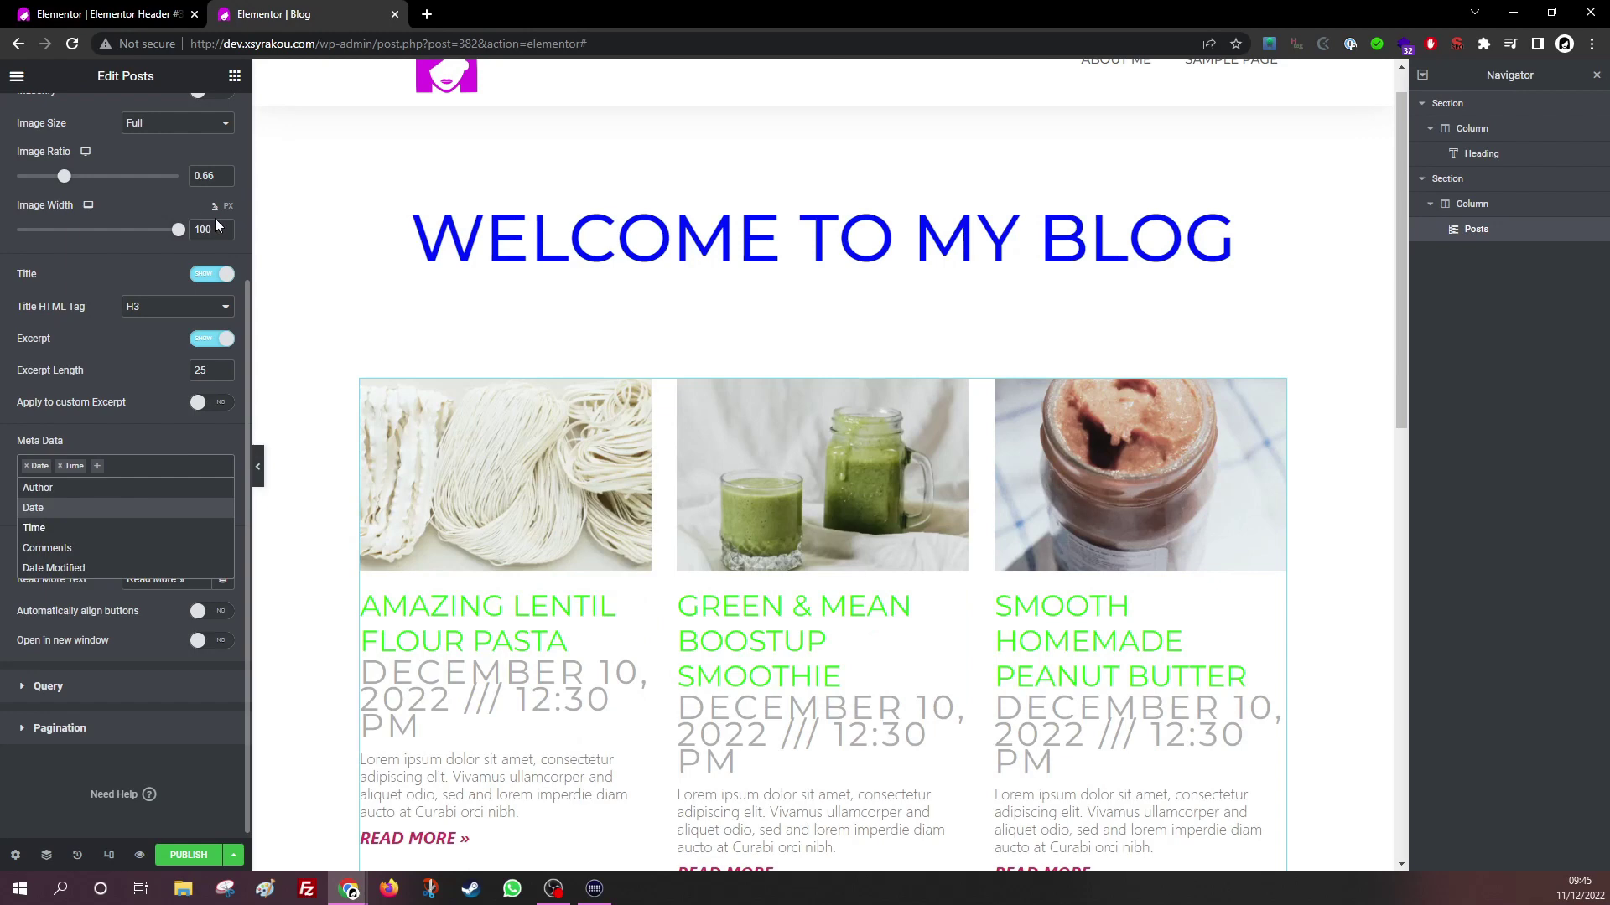
left_click(60, 466)
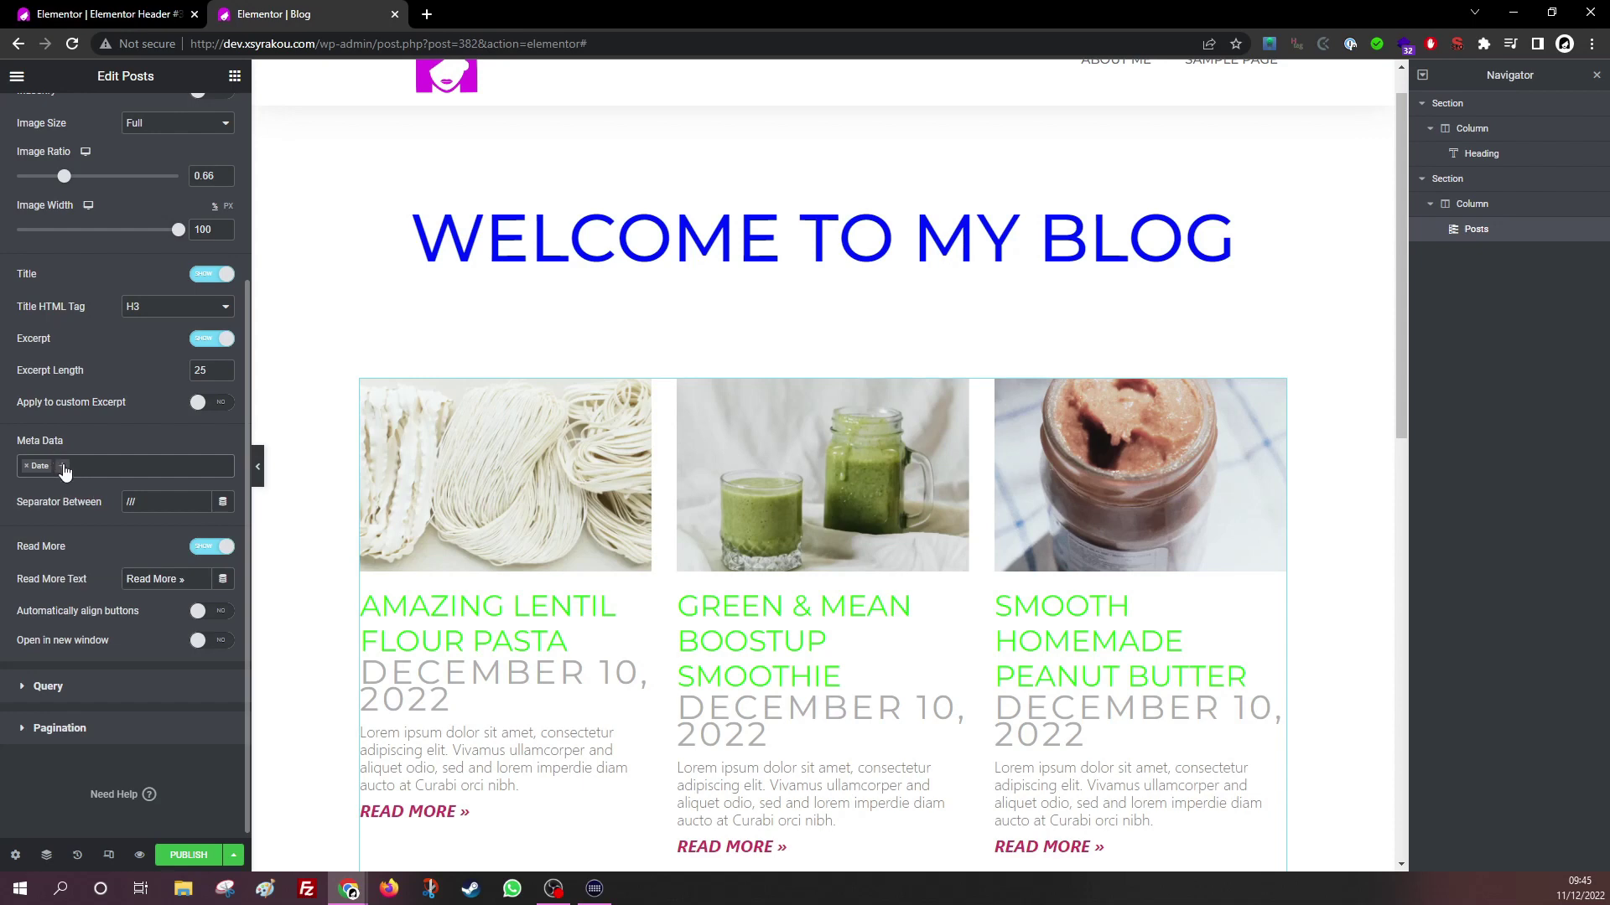
left_click(65, 473)
left_click(74, 546)
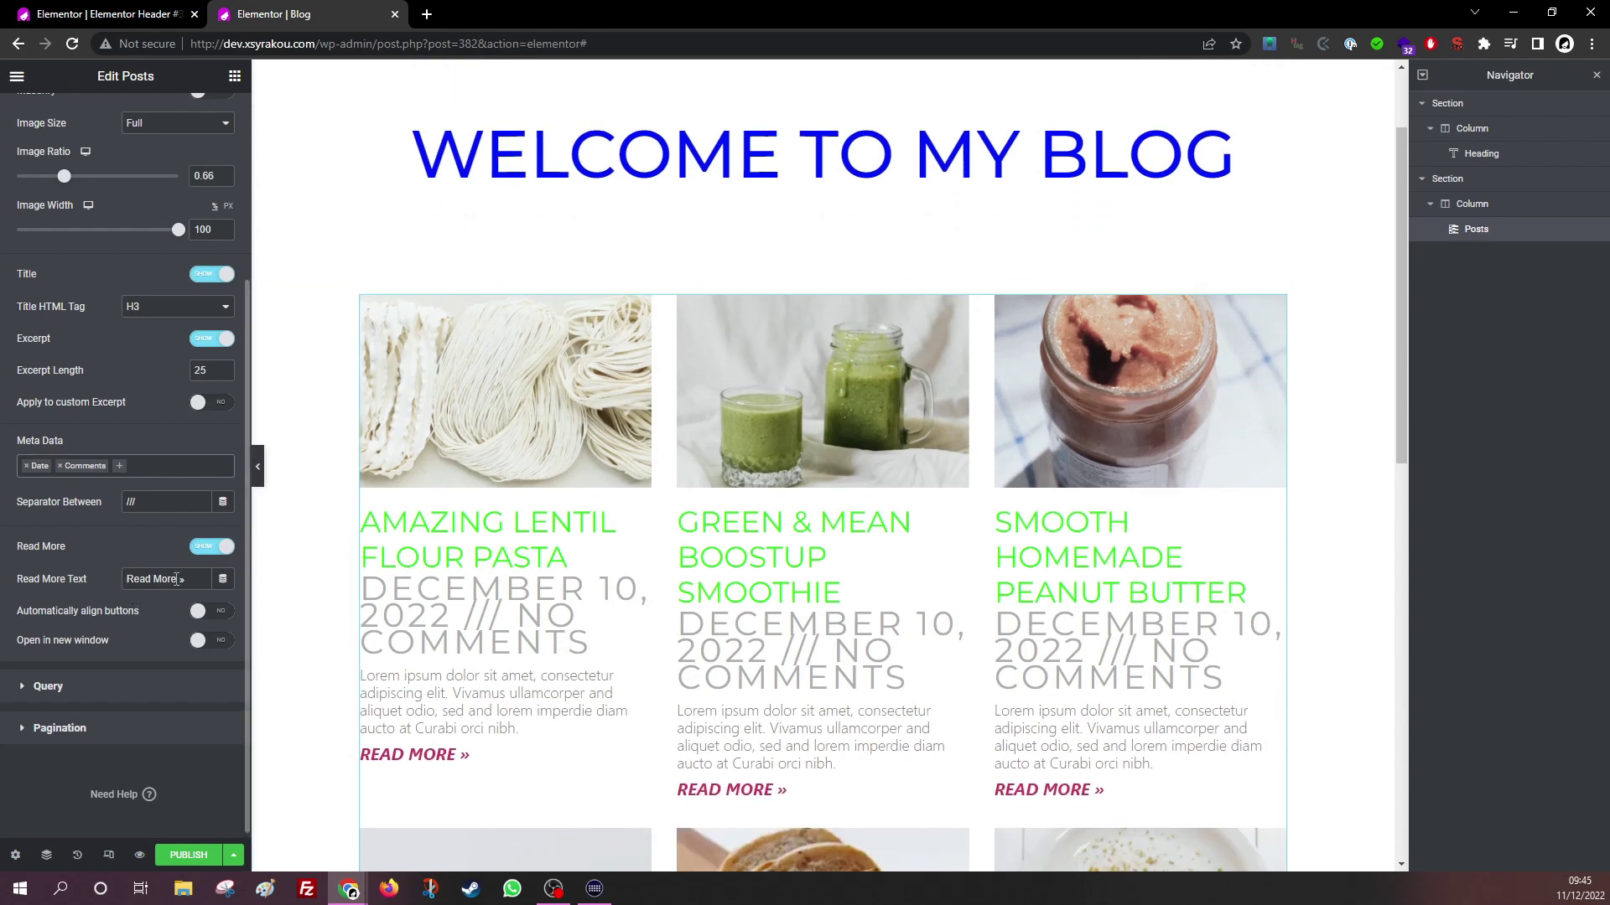
Try adding SDFDSFDS to the posts' Read More text, and remove the added characters again.
left_click(176, 578)
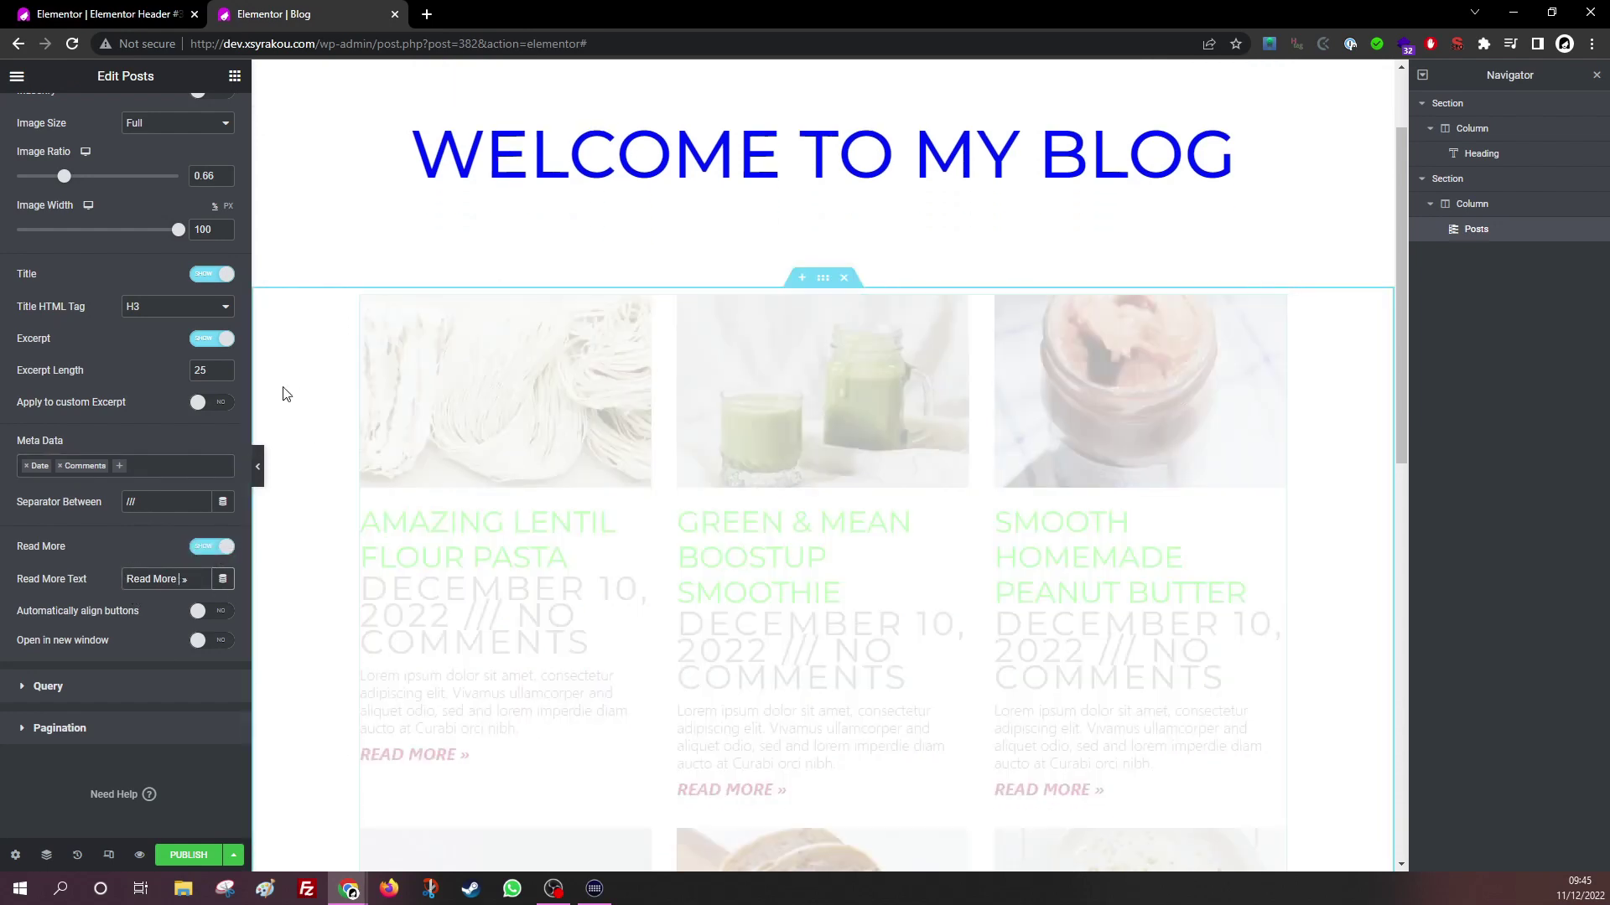
type("SDFDSFDS")
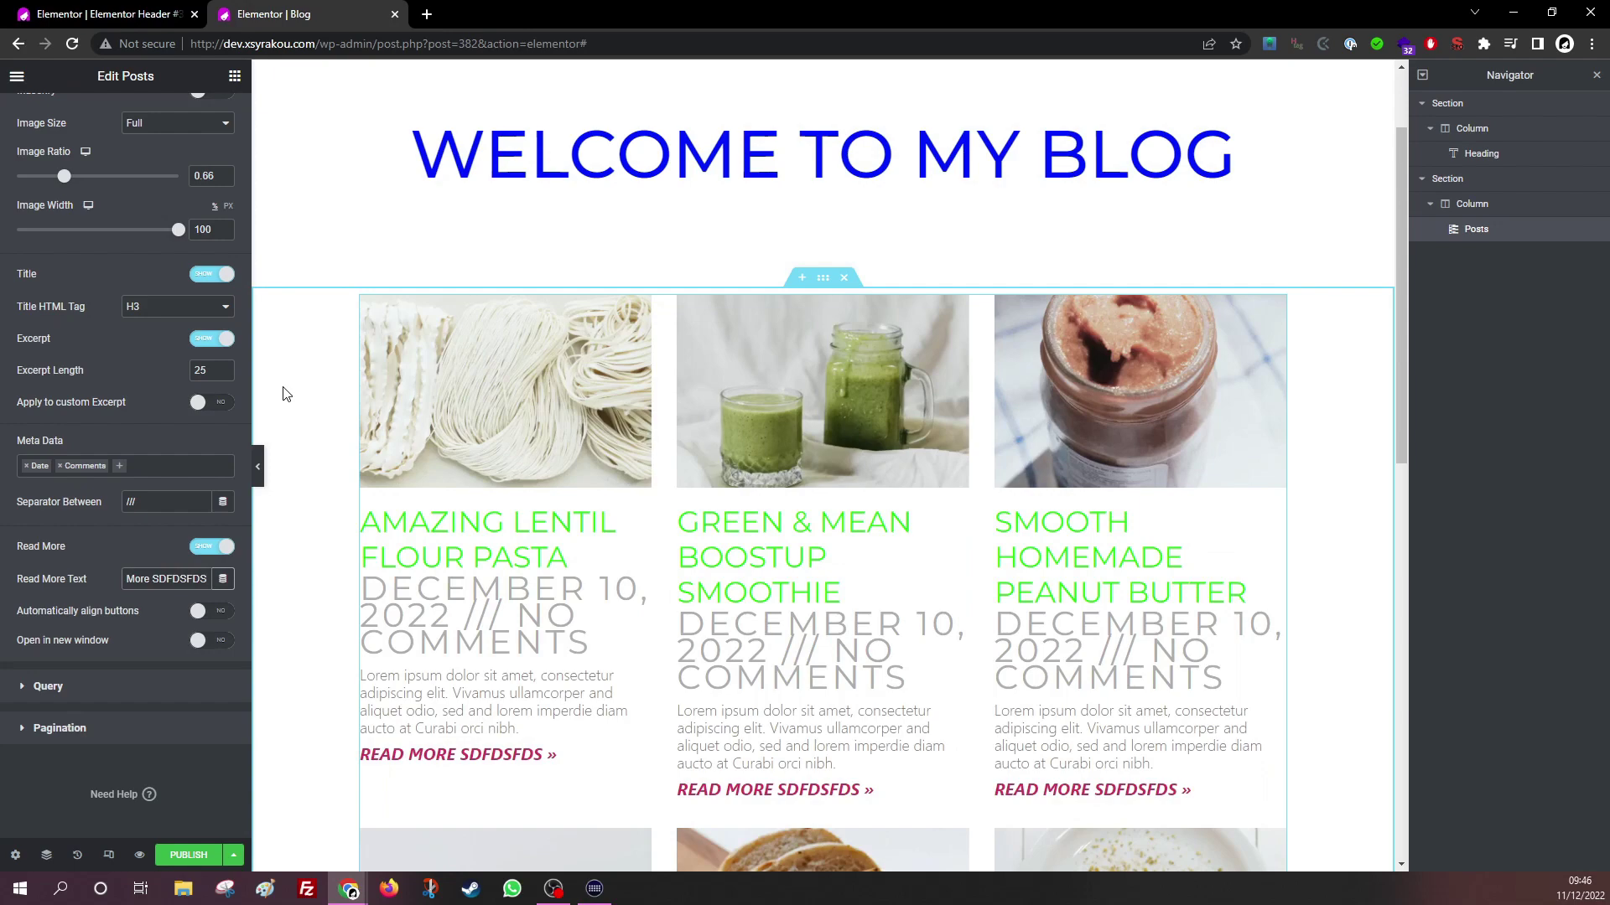
key("BackSpace")
key("BackSpace")
key("BackSpace")
key("BackSpace")
key("BackSpace")
key("BackSpace")
key("BackSpace")
key("BackSpace")
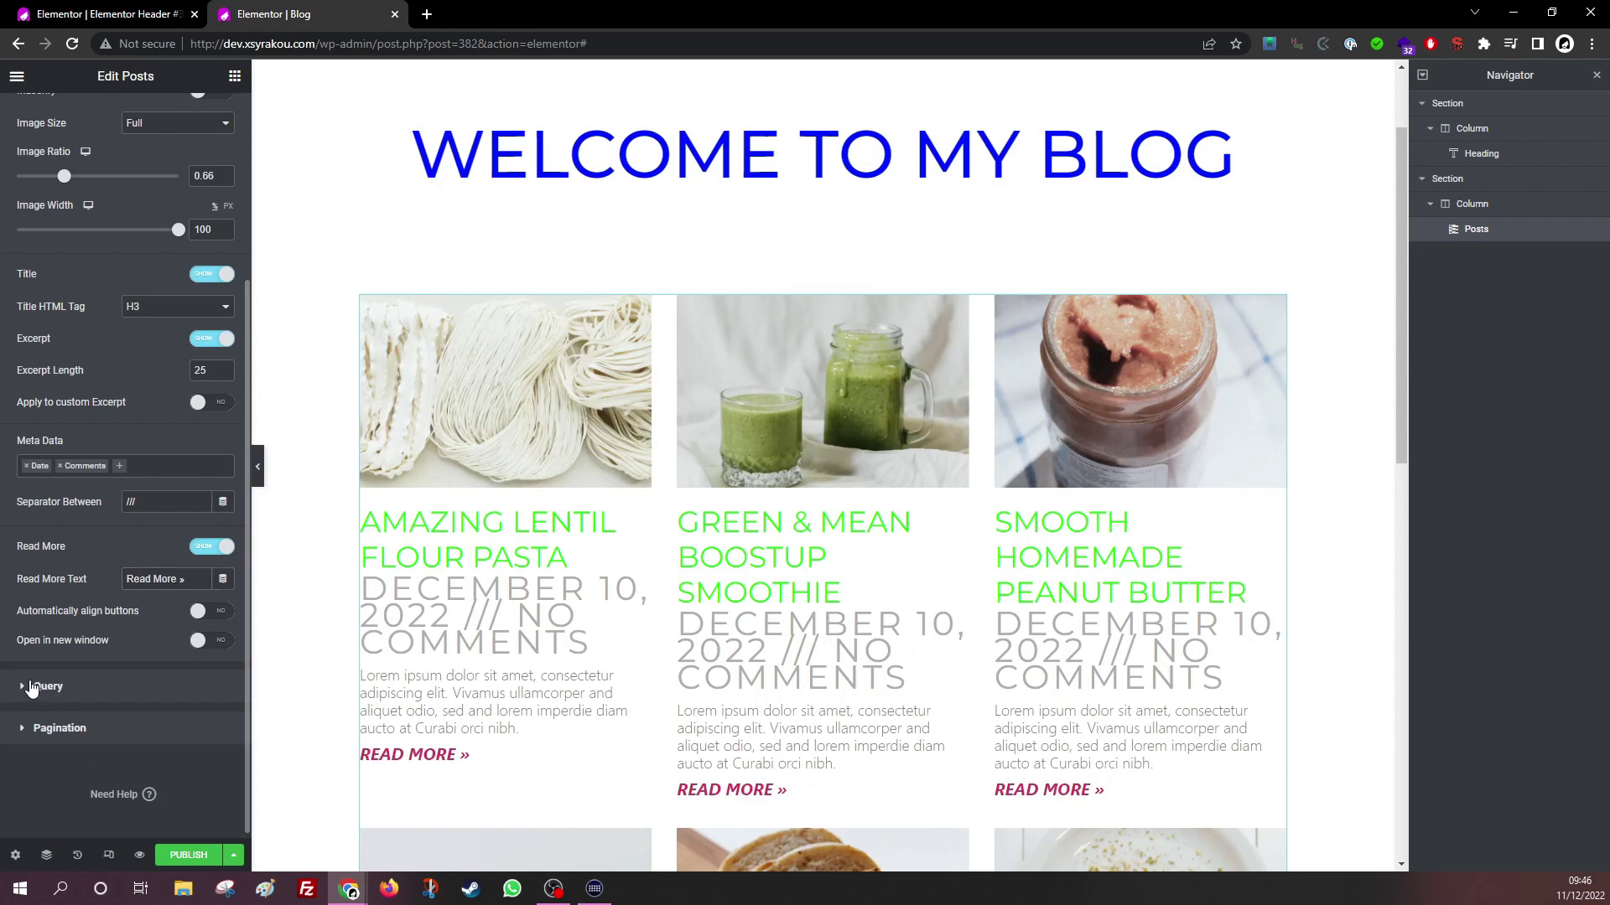
Try limiting the posts query to the term Categories: Gluten-Free Recipes, and remove that filter again.
left_click(32, 685)
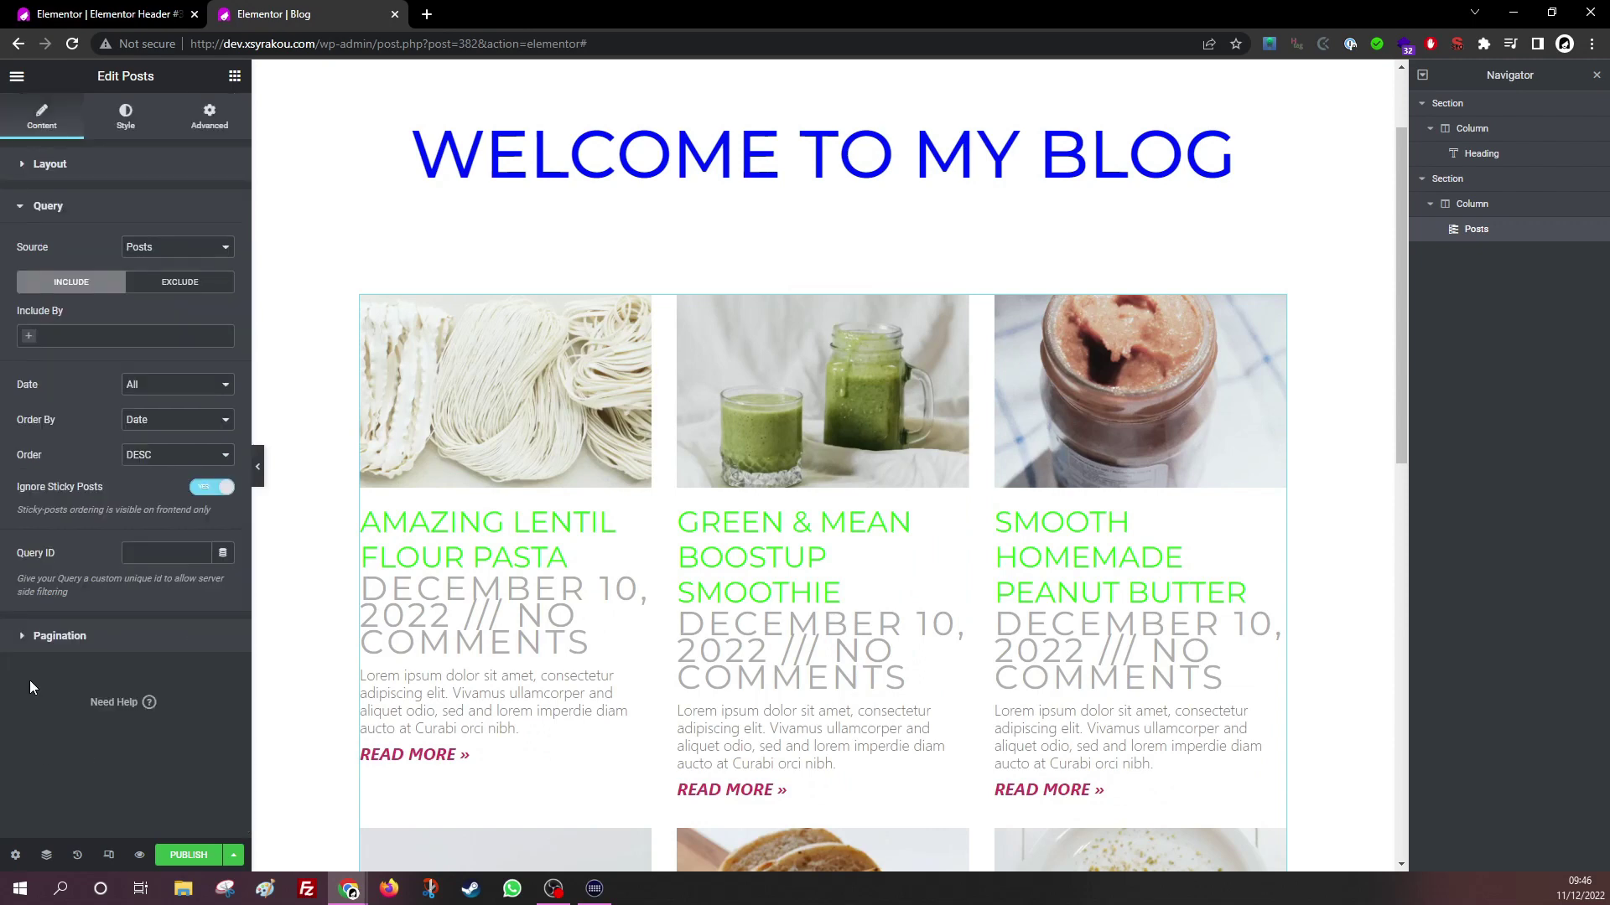
left_click(24, 336)
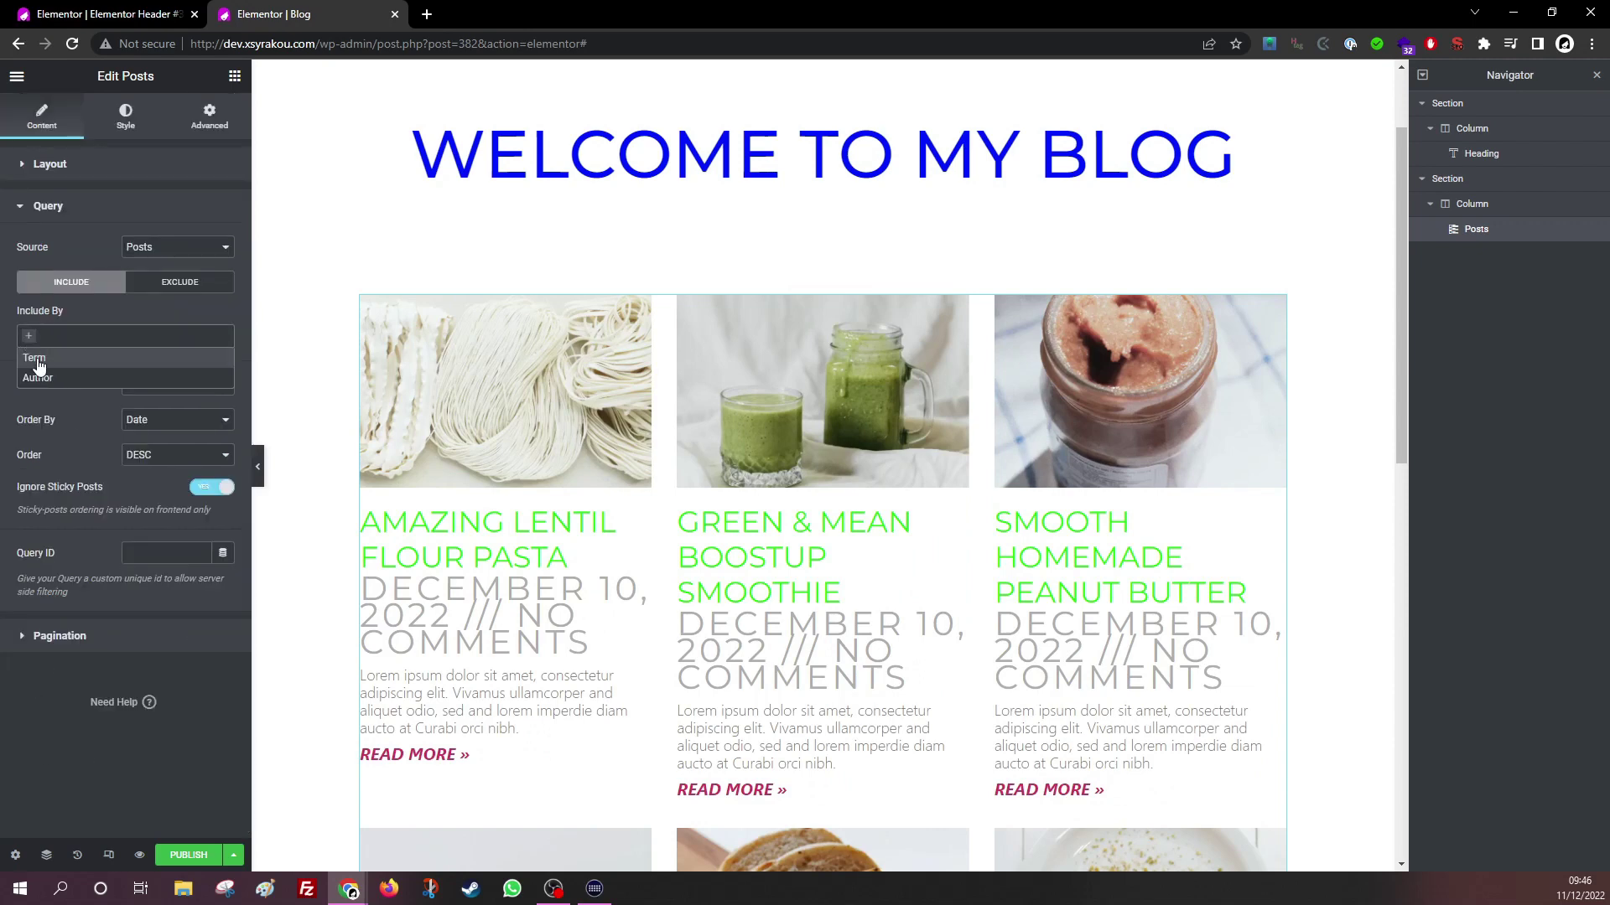
left_click(35, 359)
left_click(40, 390)
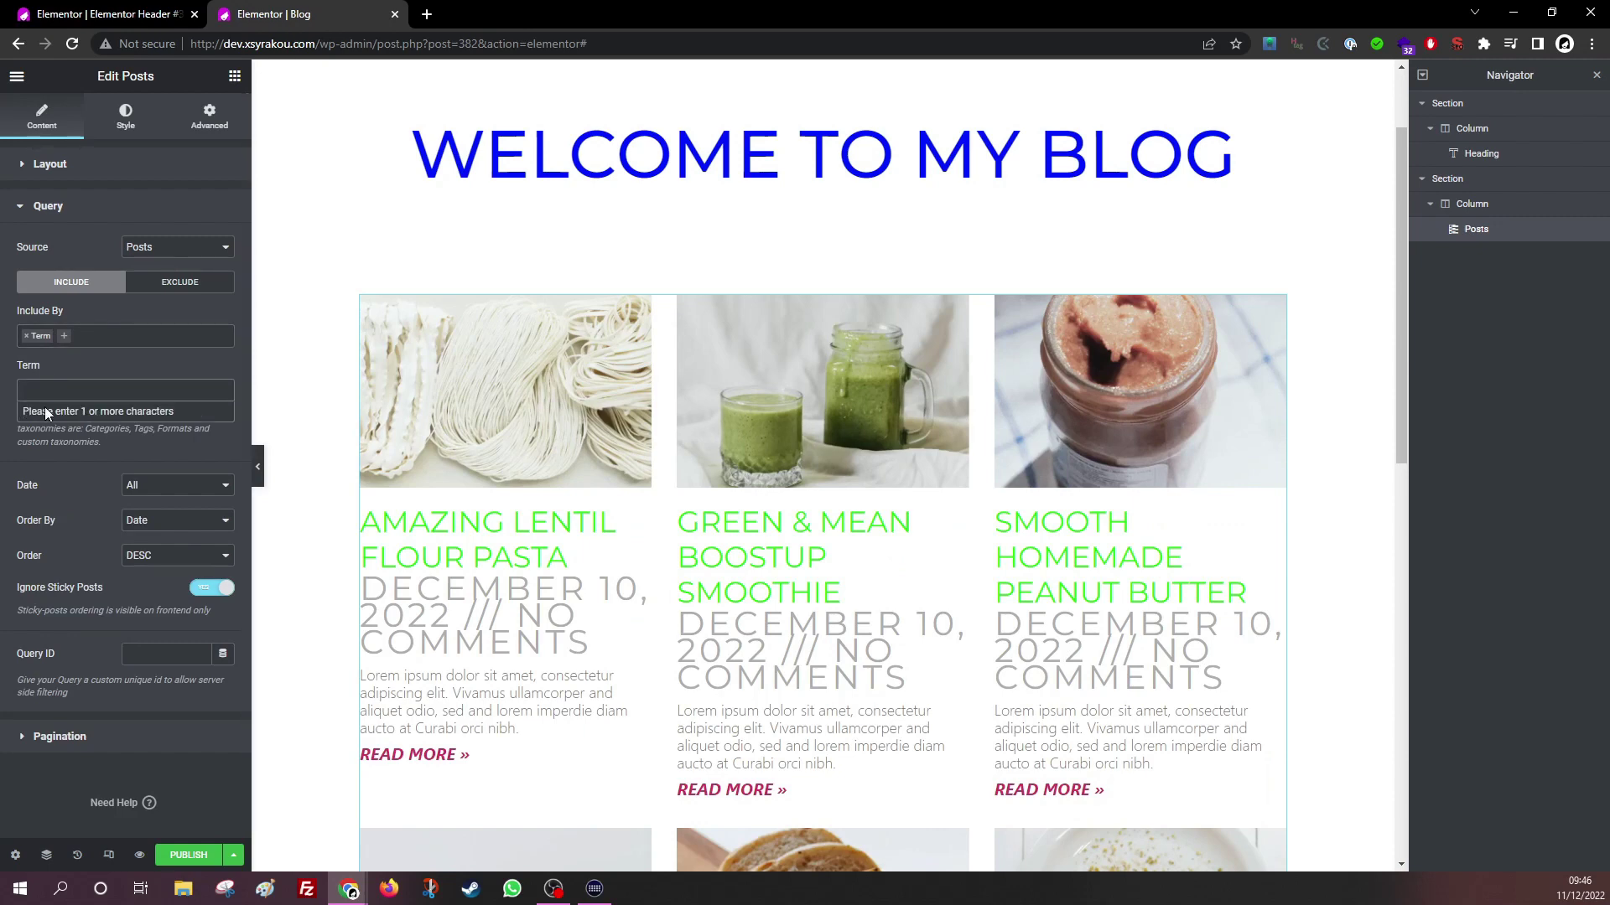
type("GLUTEN")
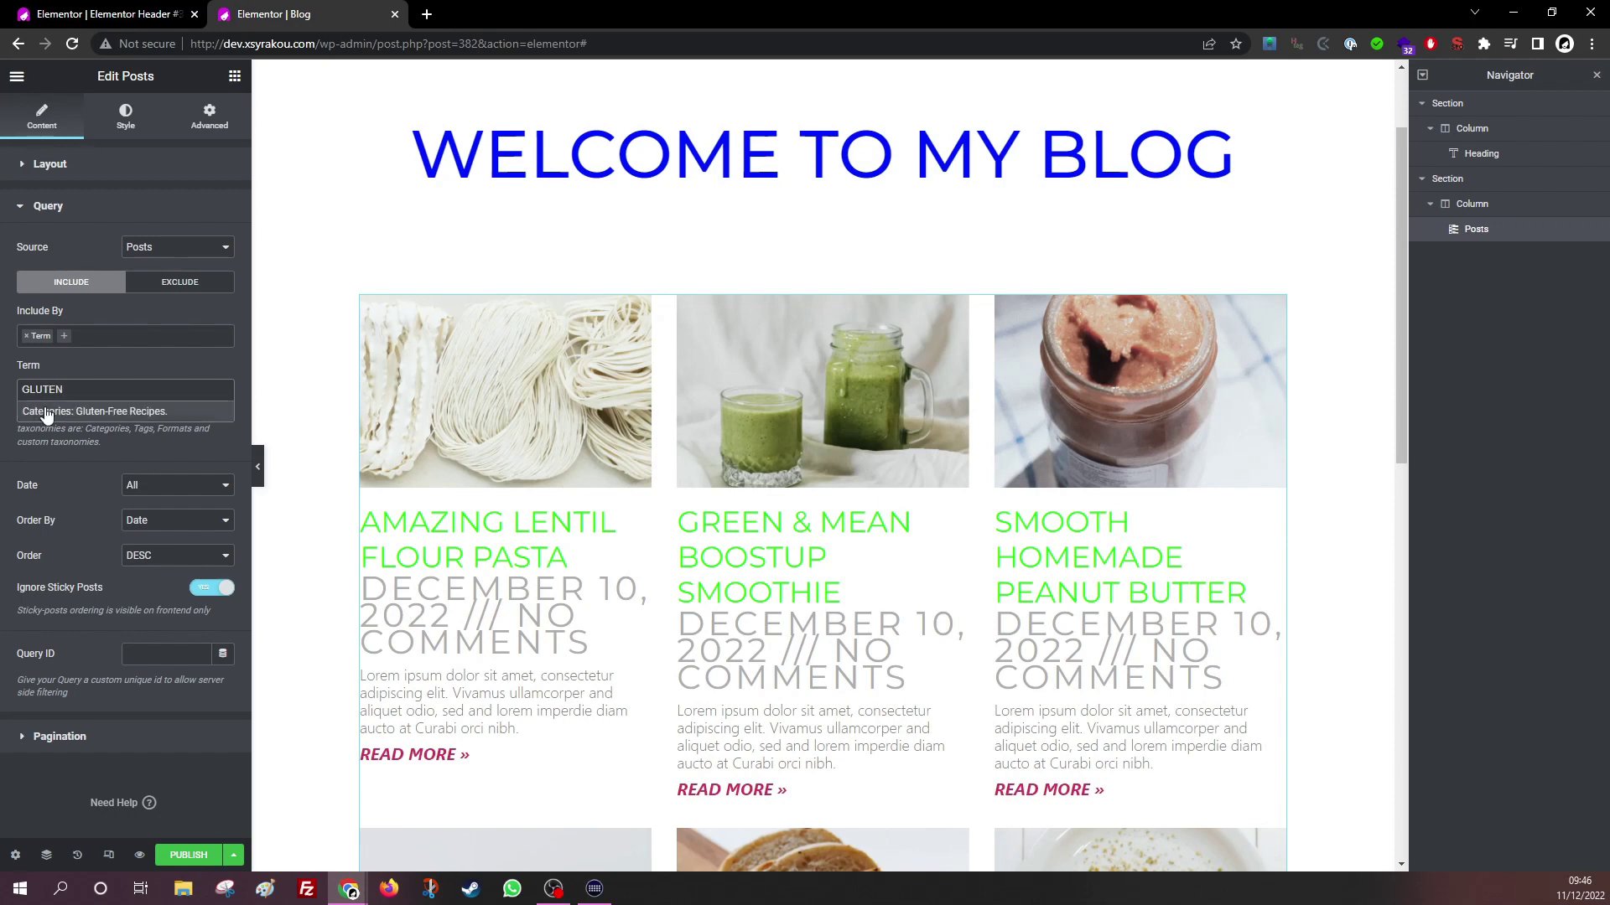
left_click(97, 411)
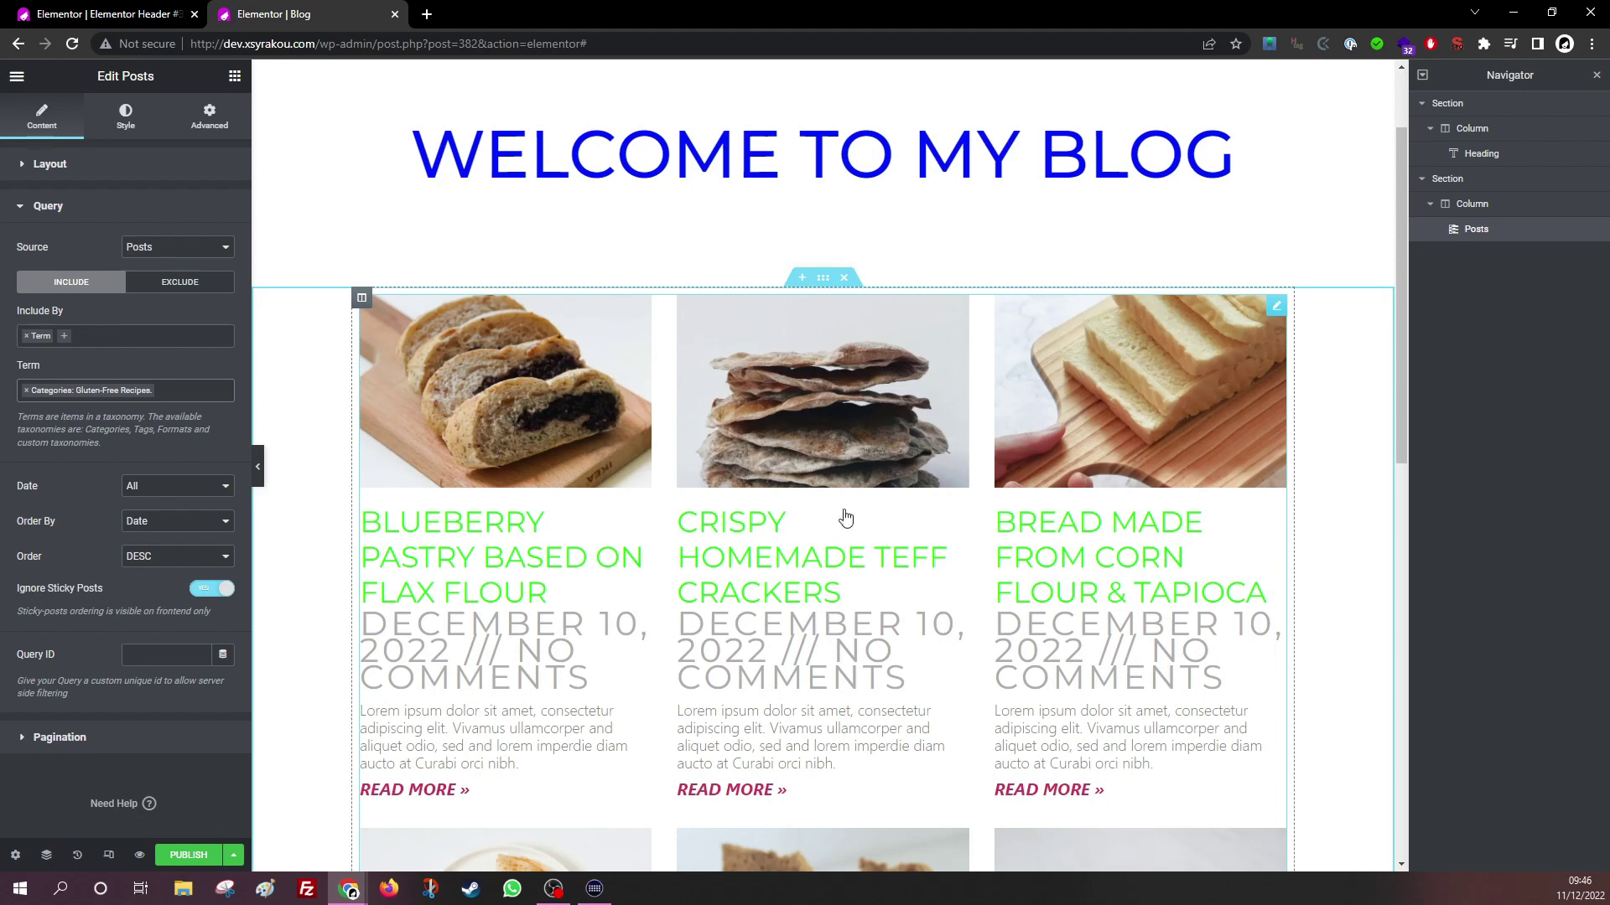
scroll(1063, 609, "down", 1)
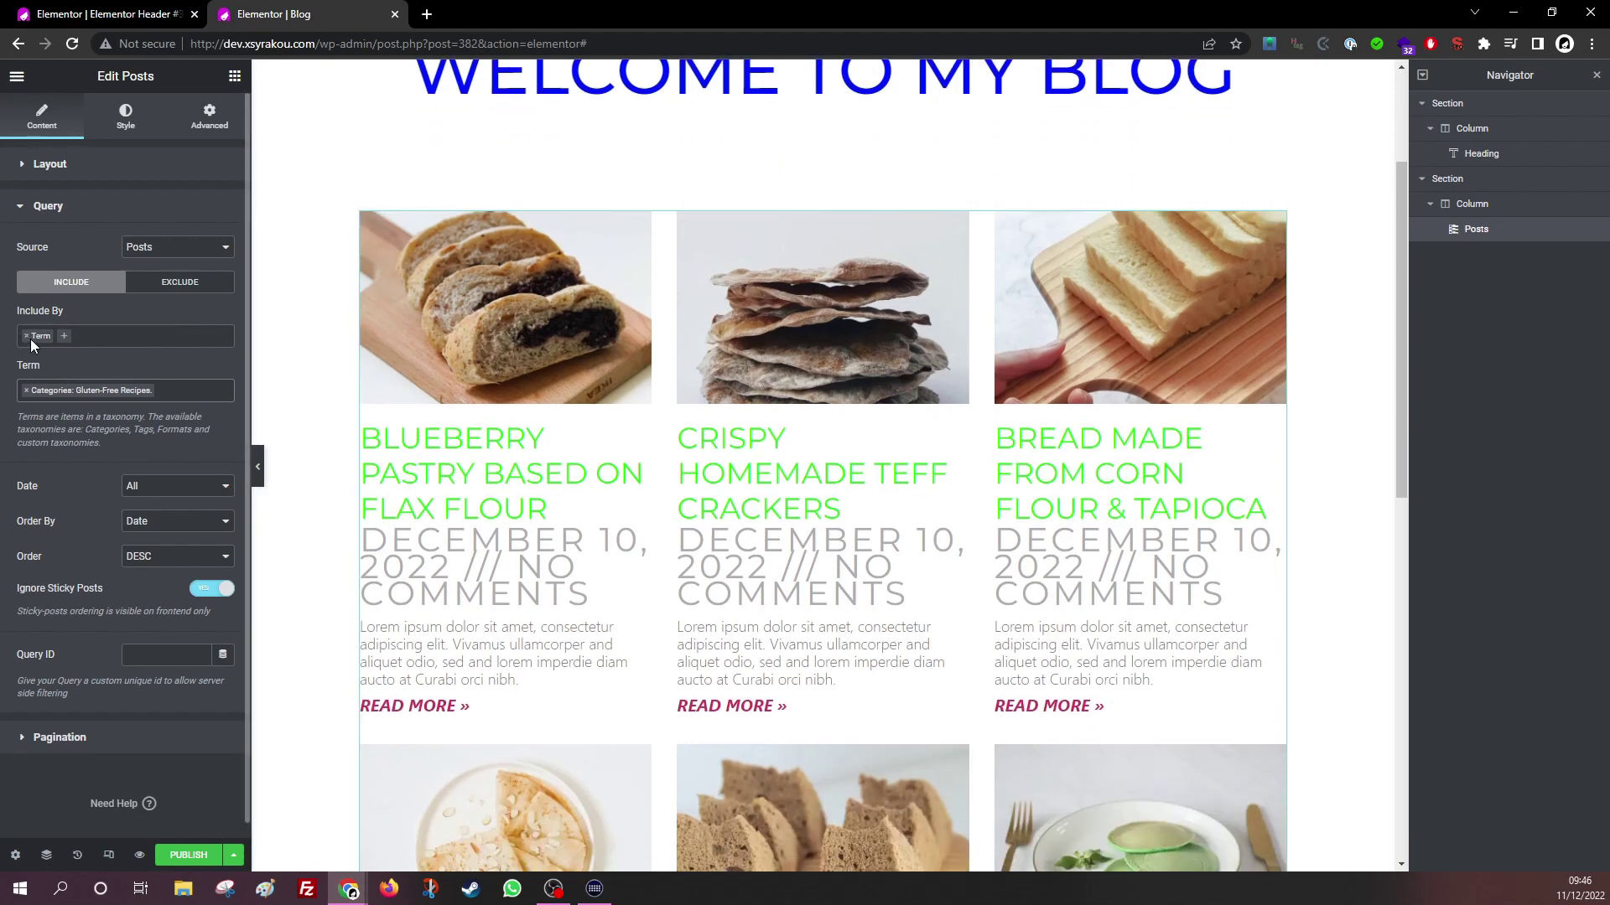
left_click(26, 390)
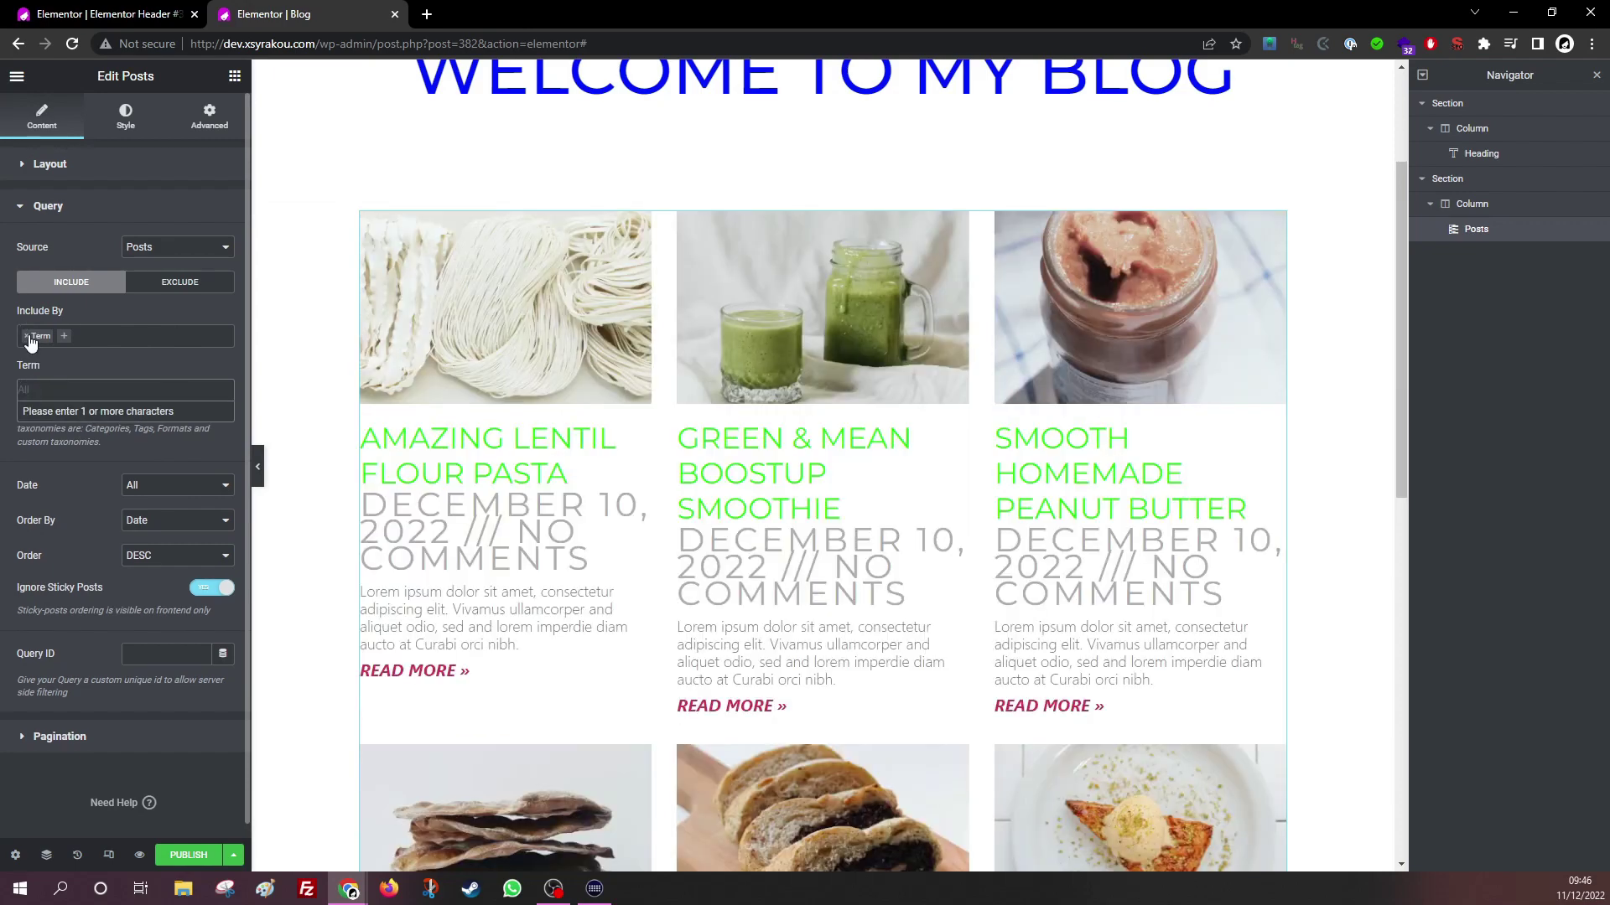
left_click(26, 336)
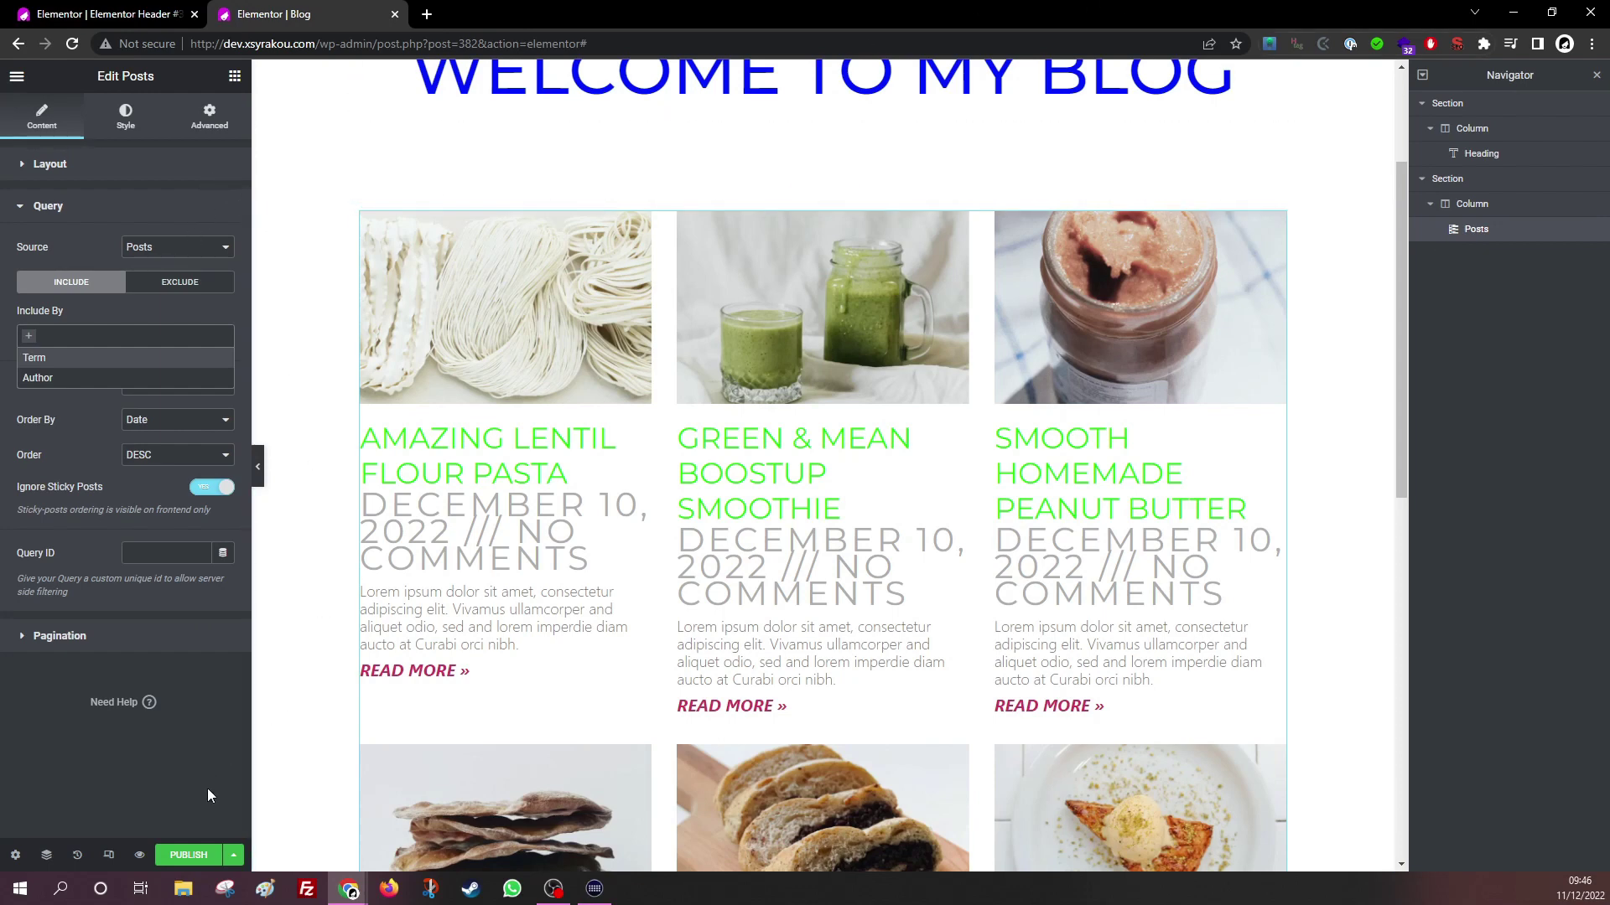
Set the posts layout's columns gap to 40 and its rows gap to 35.
left_click(134, 124)
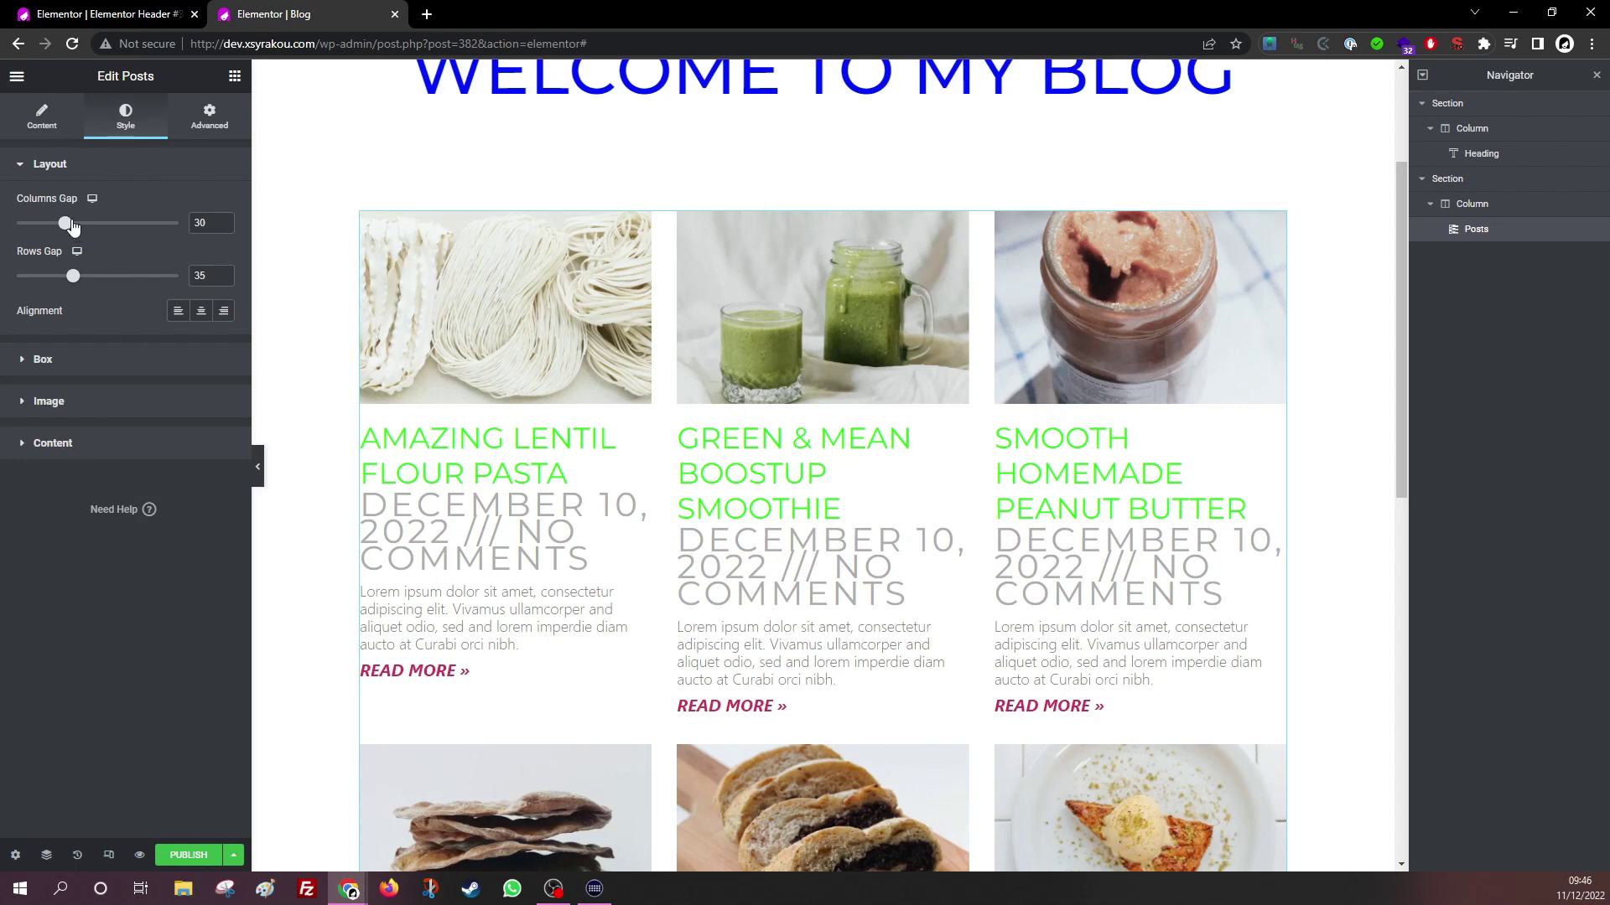
left_click_drag(65, 223, 98, 223)
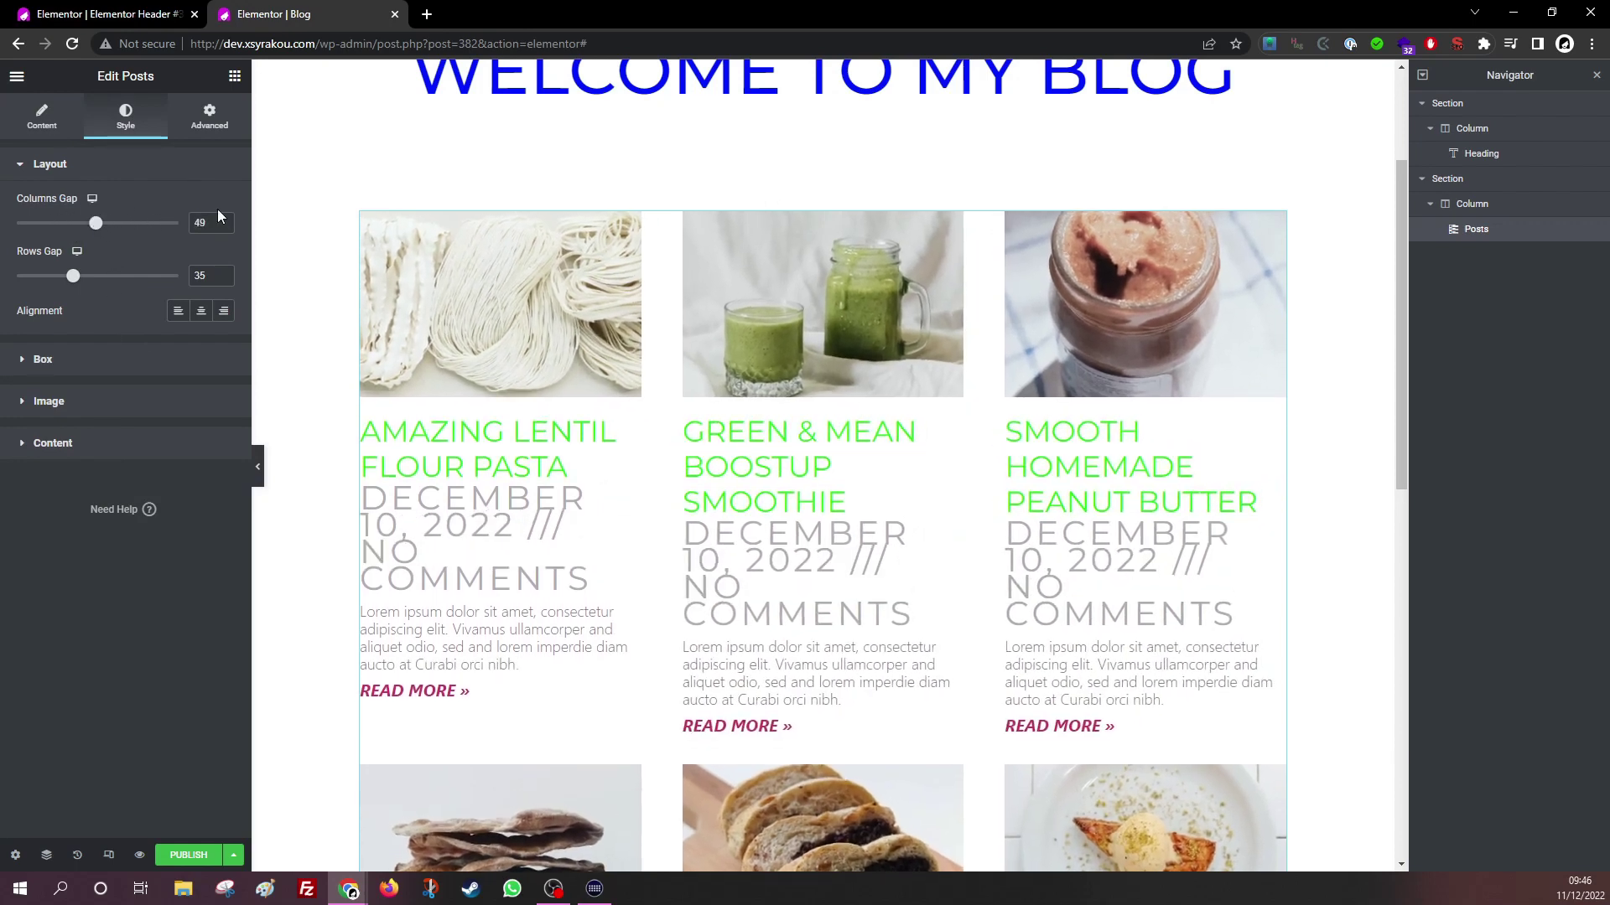
left_click(208, 215)
key("BackSpace")
key("BackSpace")
type("40")
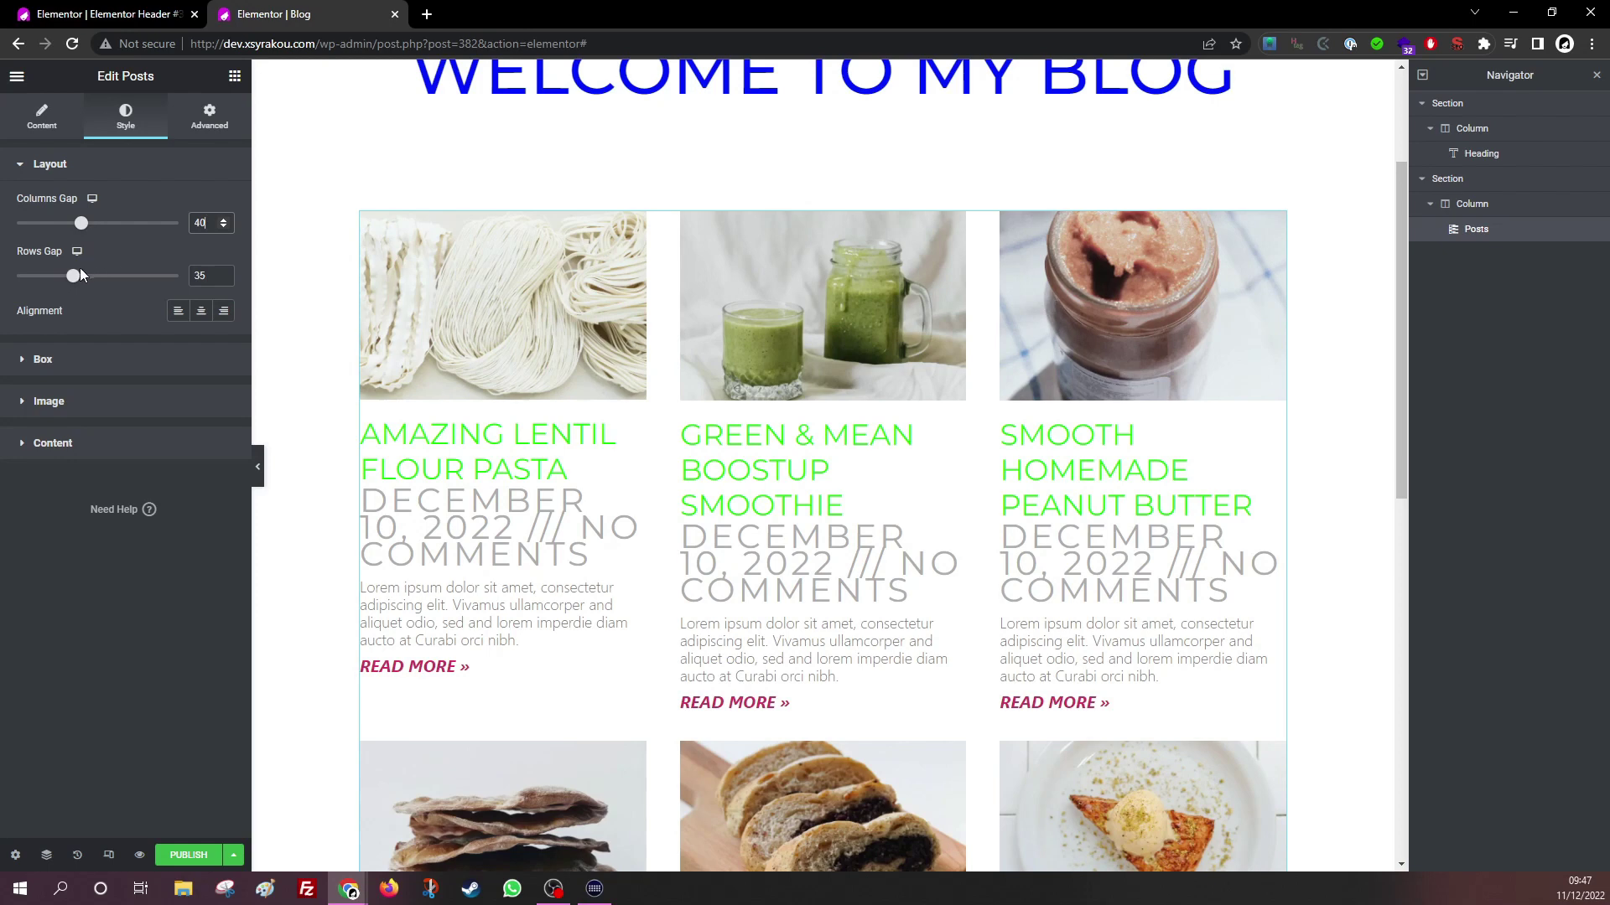
mouse_move(74, 275)
left_mouse_down()
mouse_move(160, 275)
mouse_move(101, 278)
left_mouse_up()
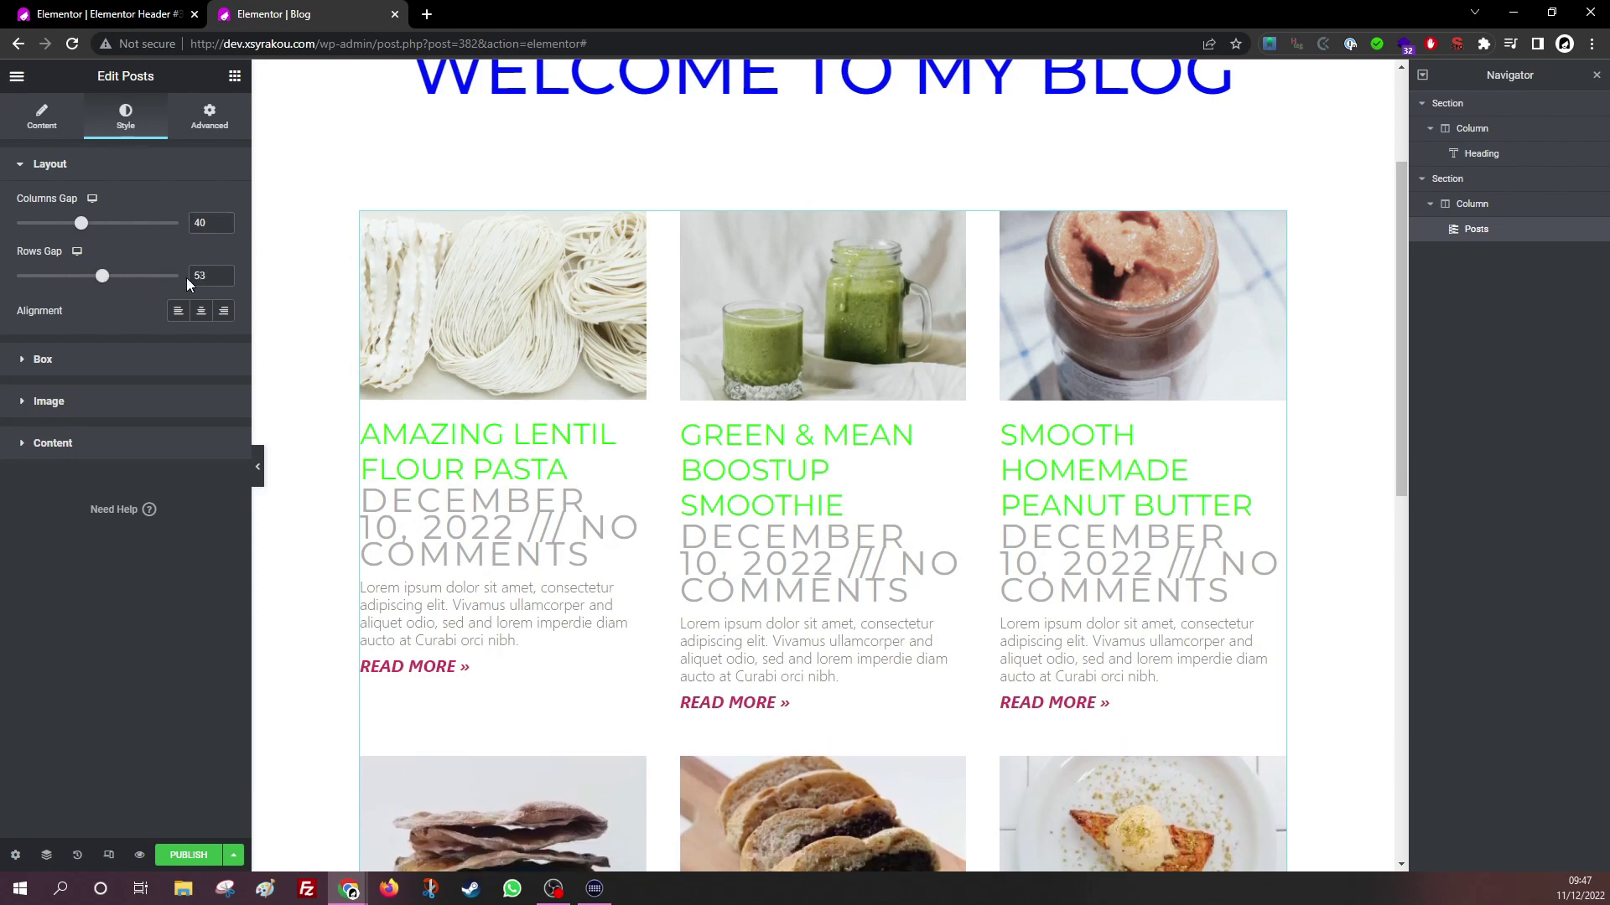
type("35")
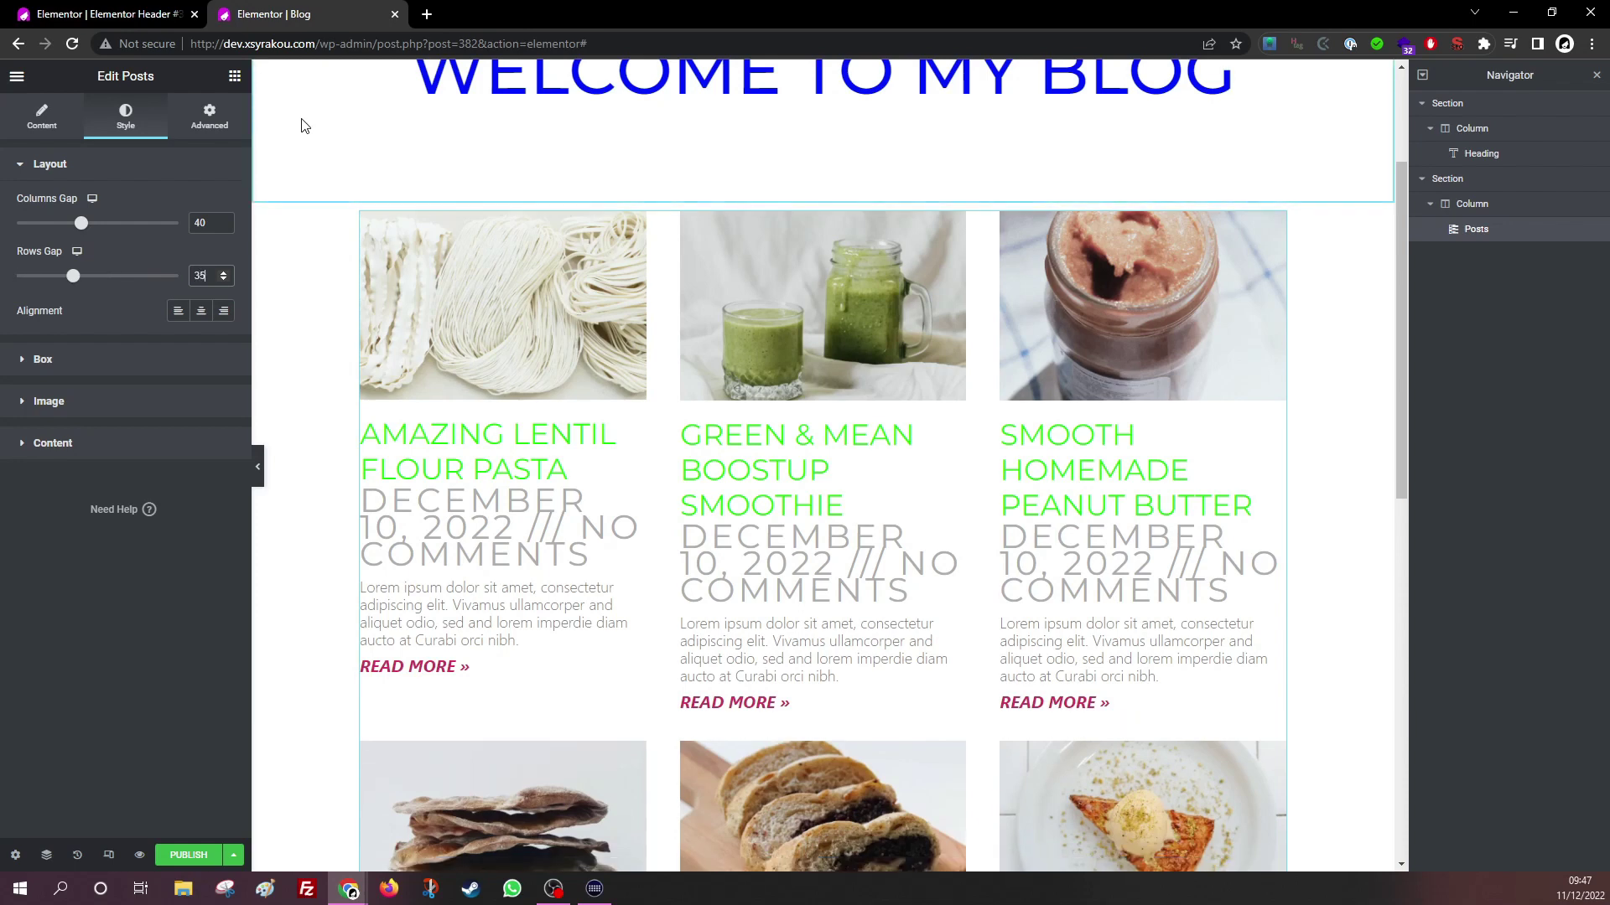
Give the post boxes a border width of 2 px on all four sides, with the values linked.
left_click(51, 359)
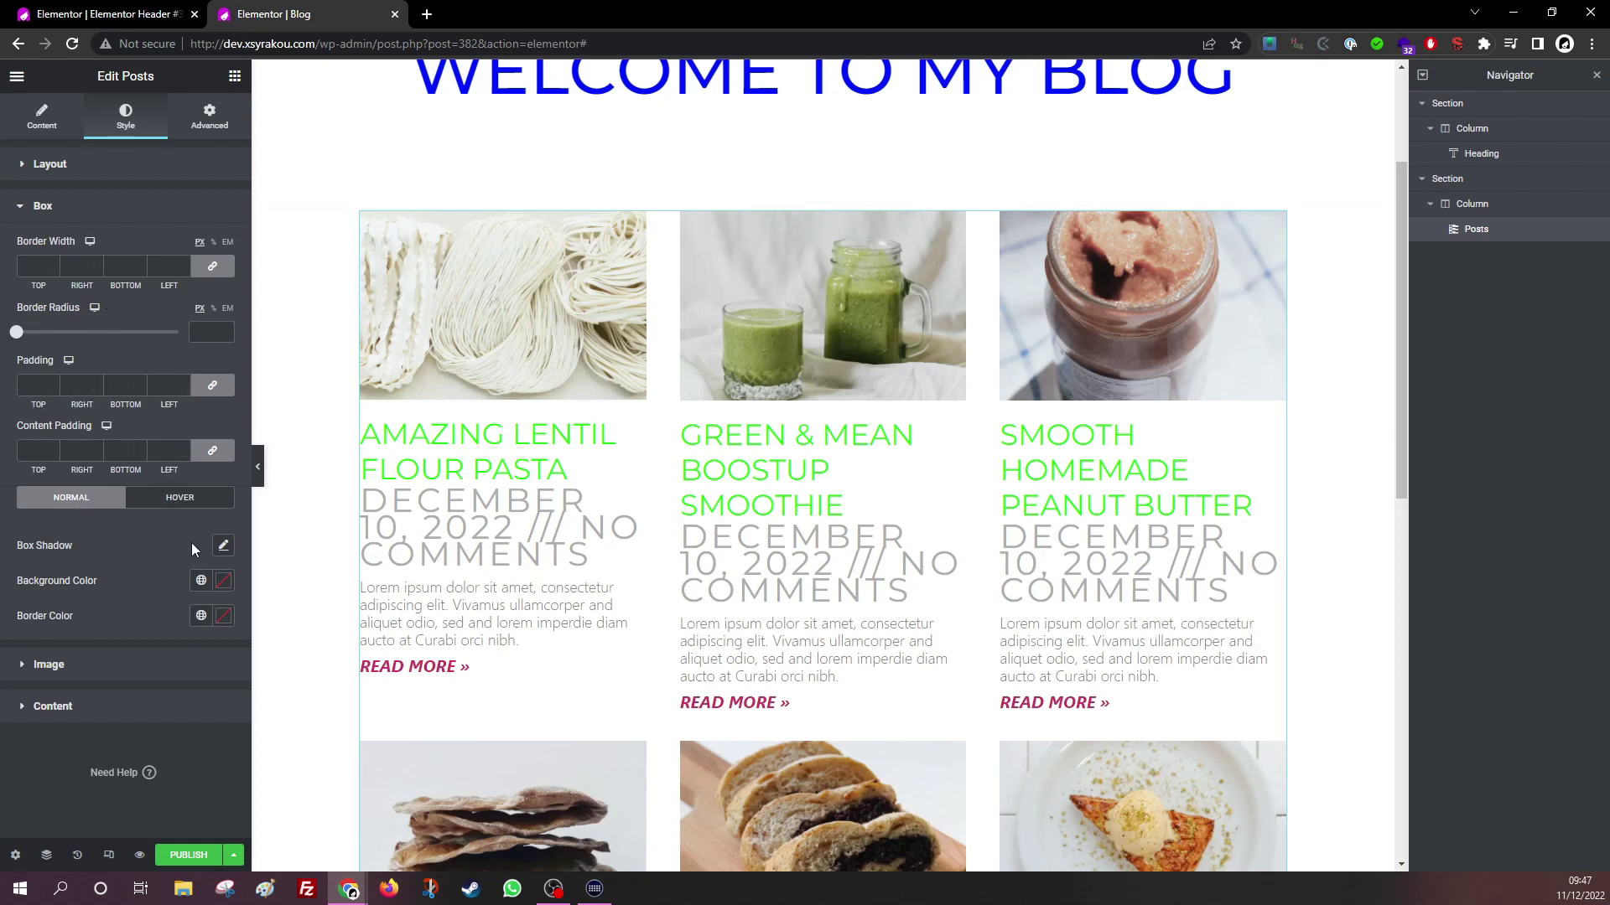
left_click(213, 267)
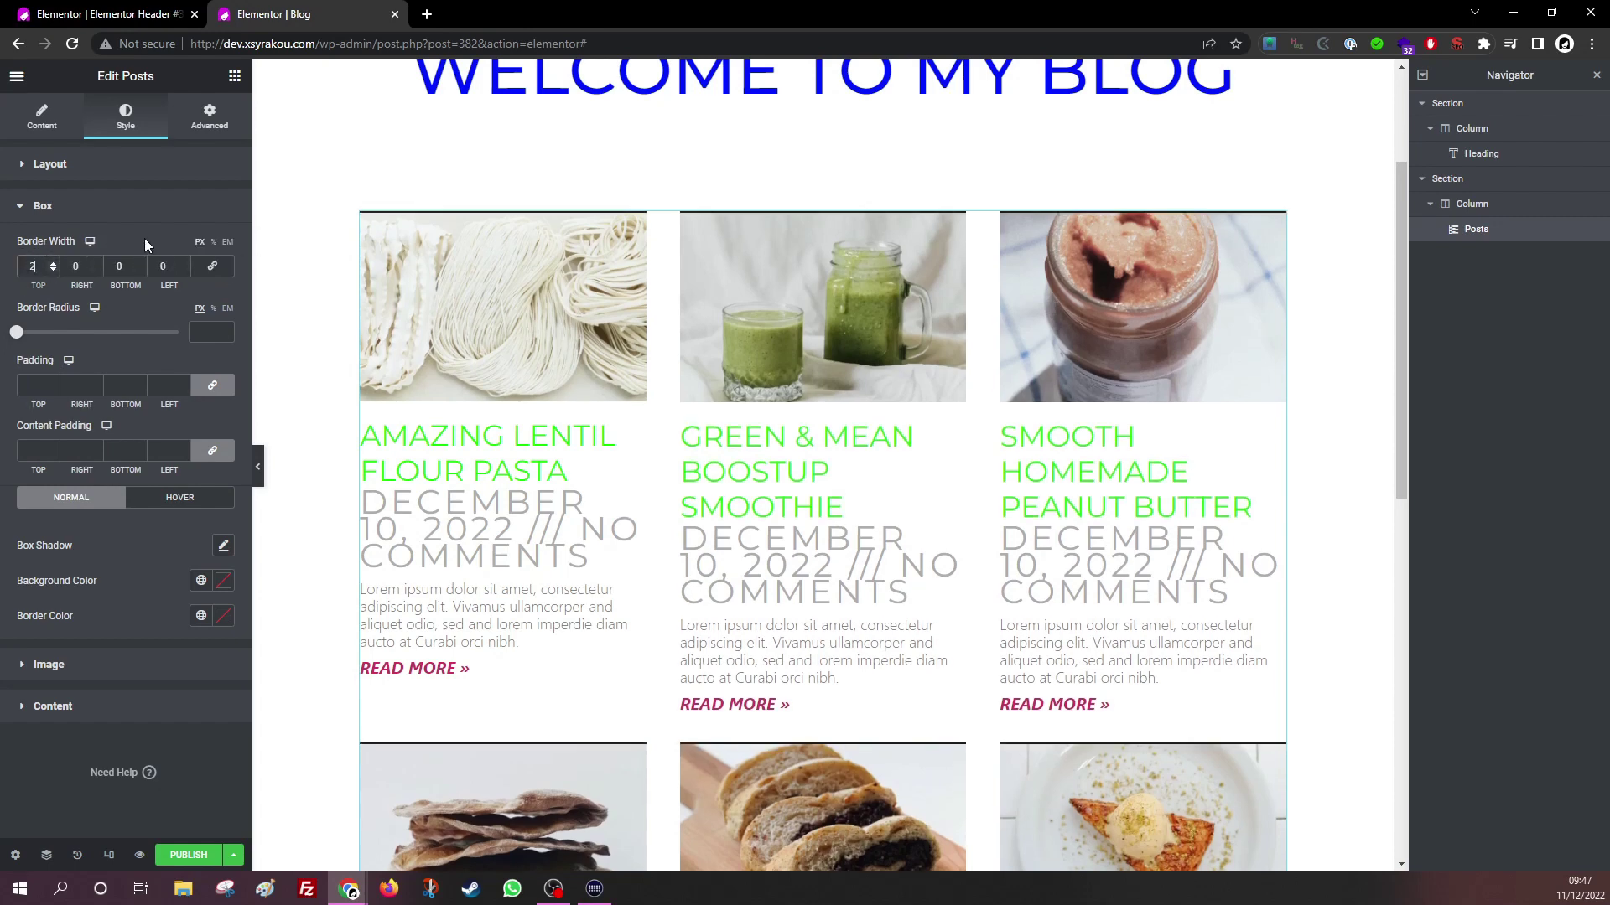
type("2")
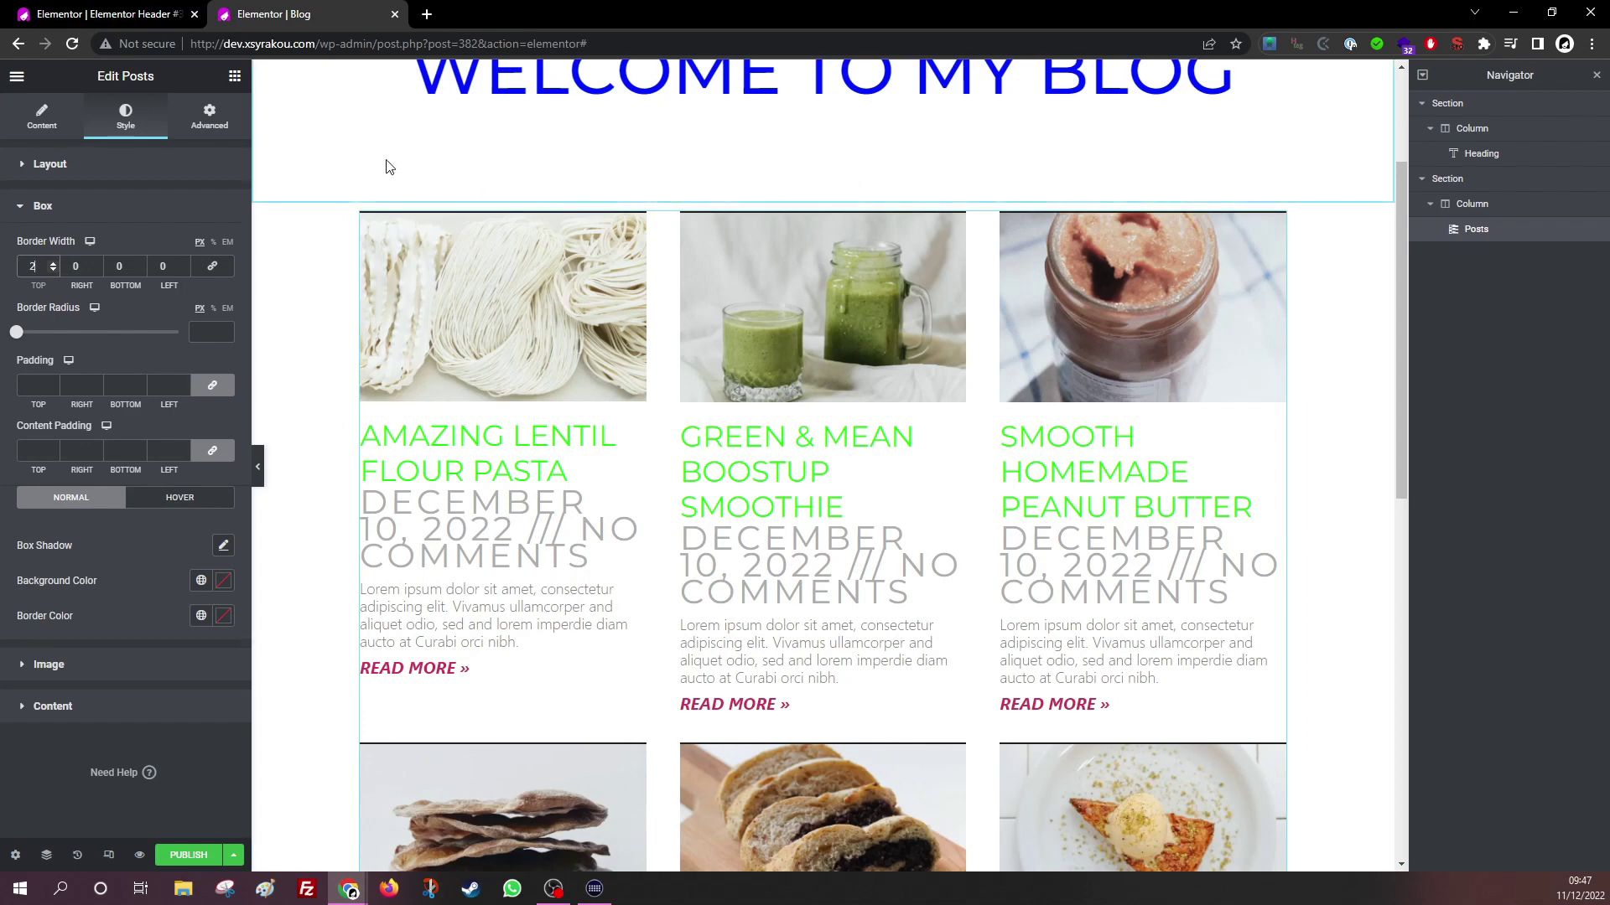
left_click(81, 264)
type("2")
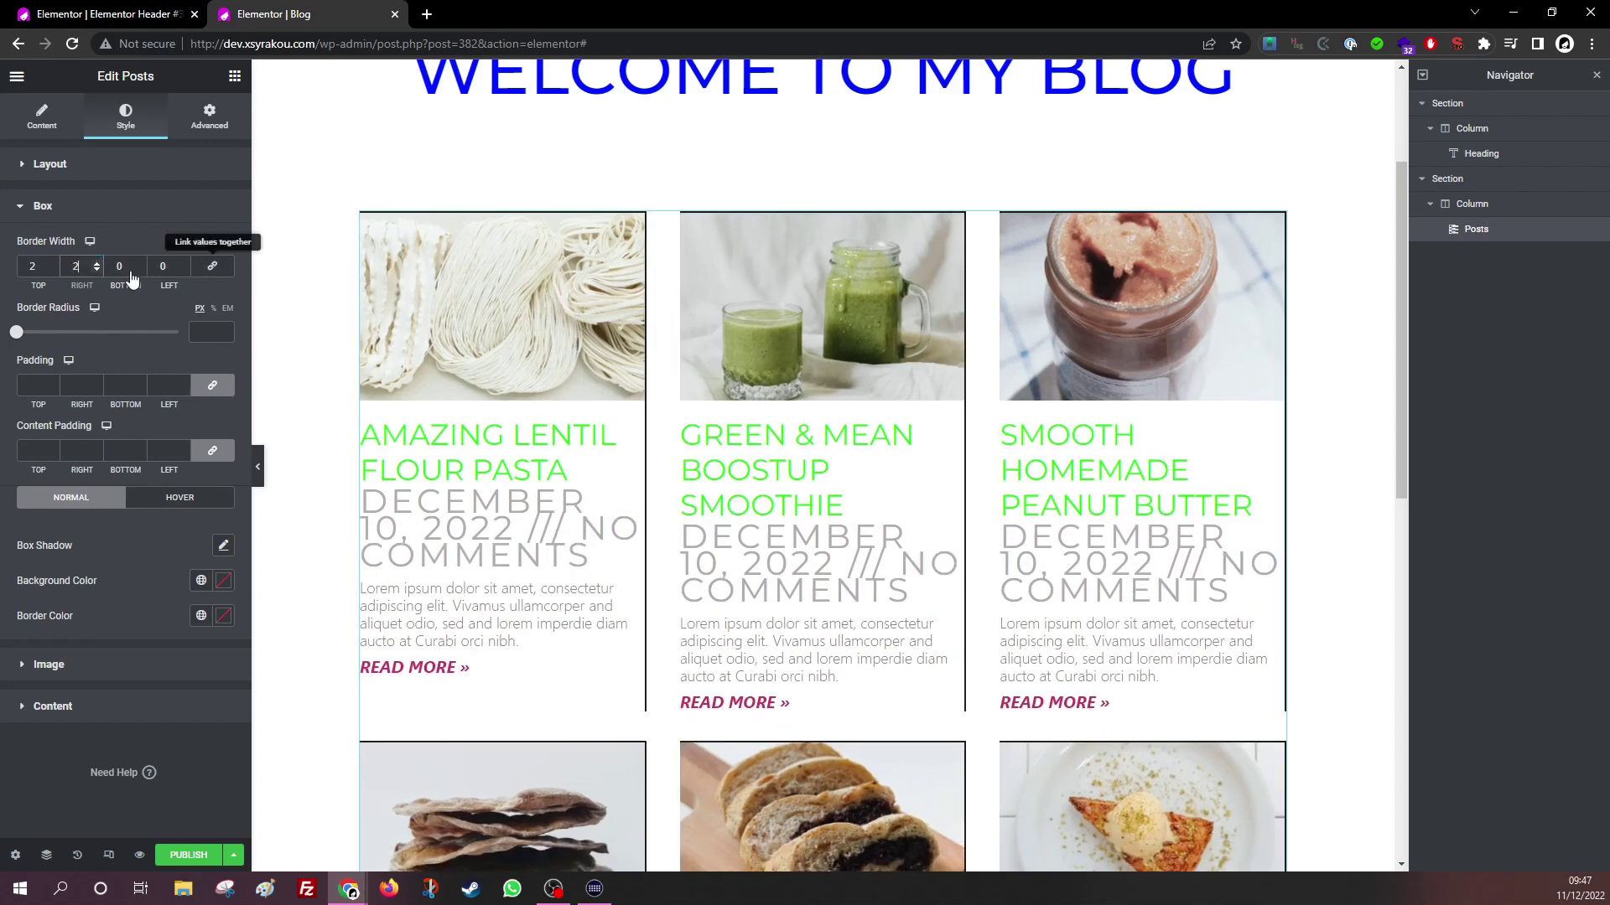
left_click(212, 266)
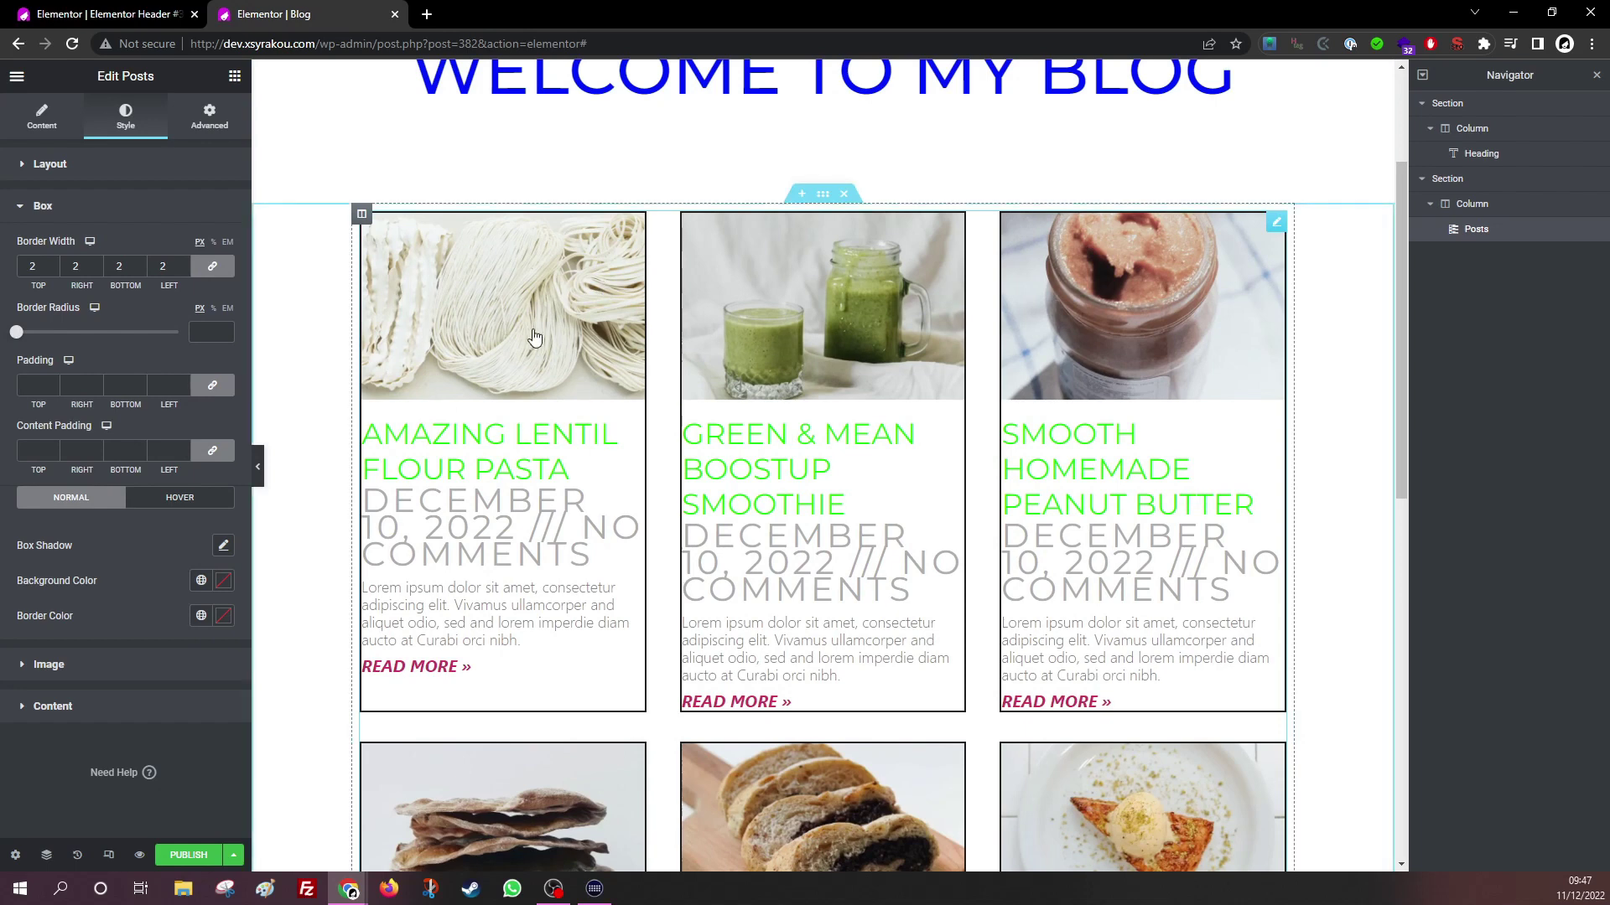
Try unlinked padding on the post boxes, with 60 at the top and 30 at the bottom, and clear the bottom value.
left_click(212, 386)
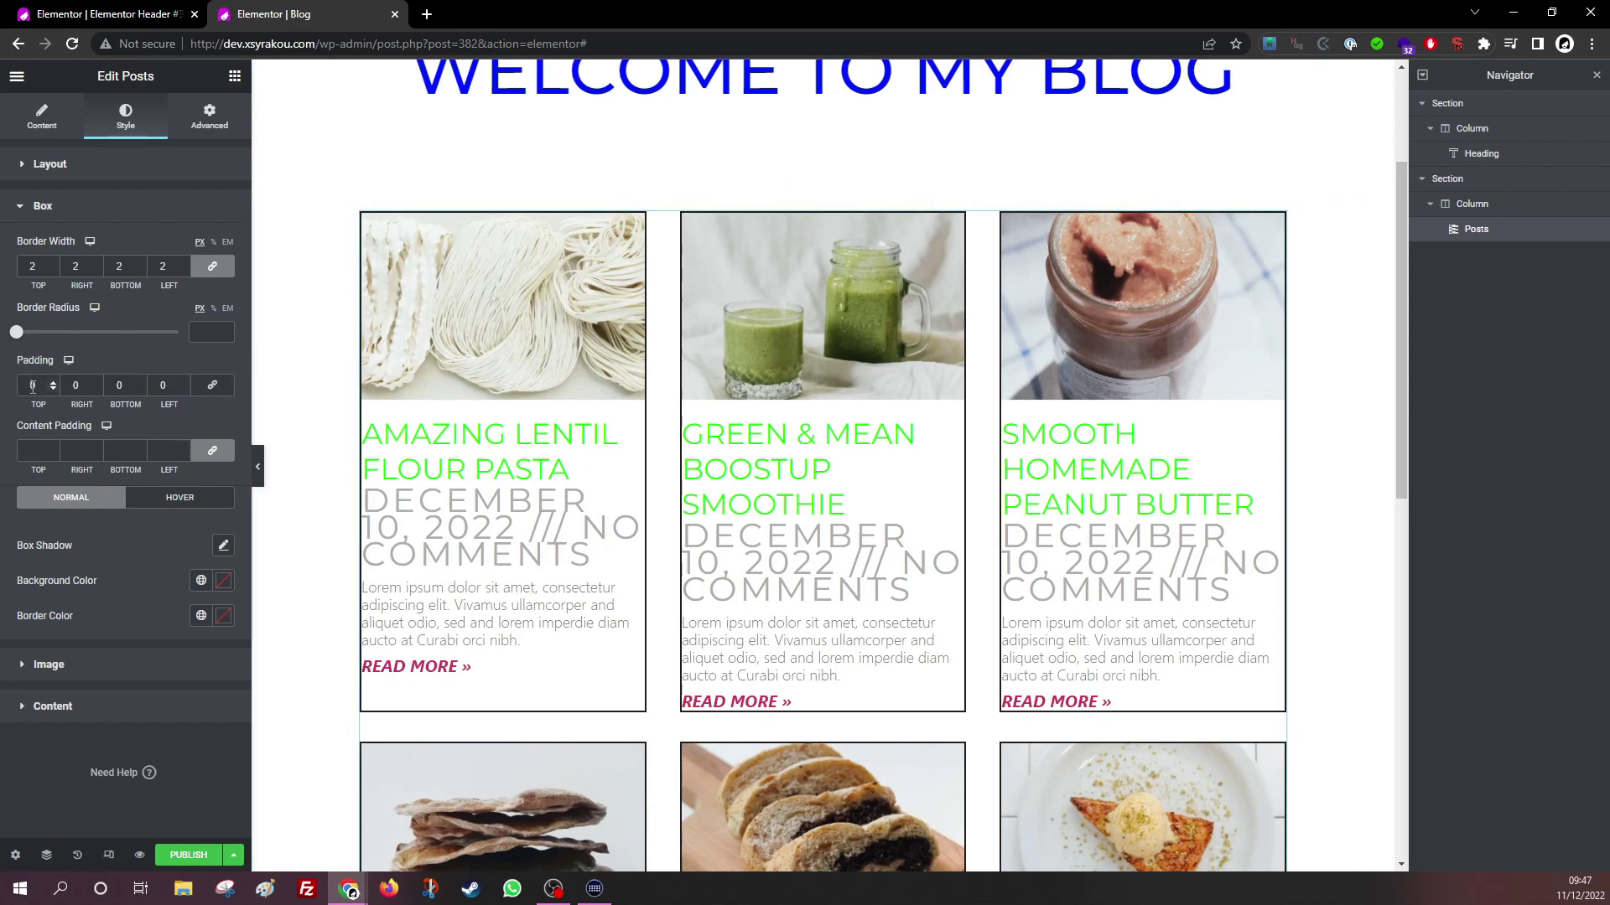
left_click_drag(57, 407, 98, 373)
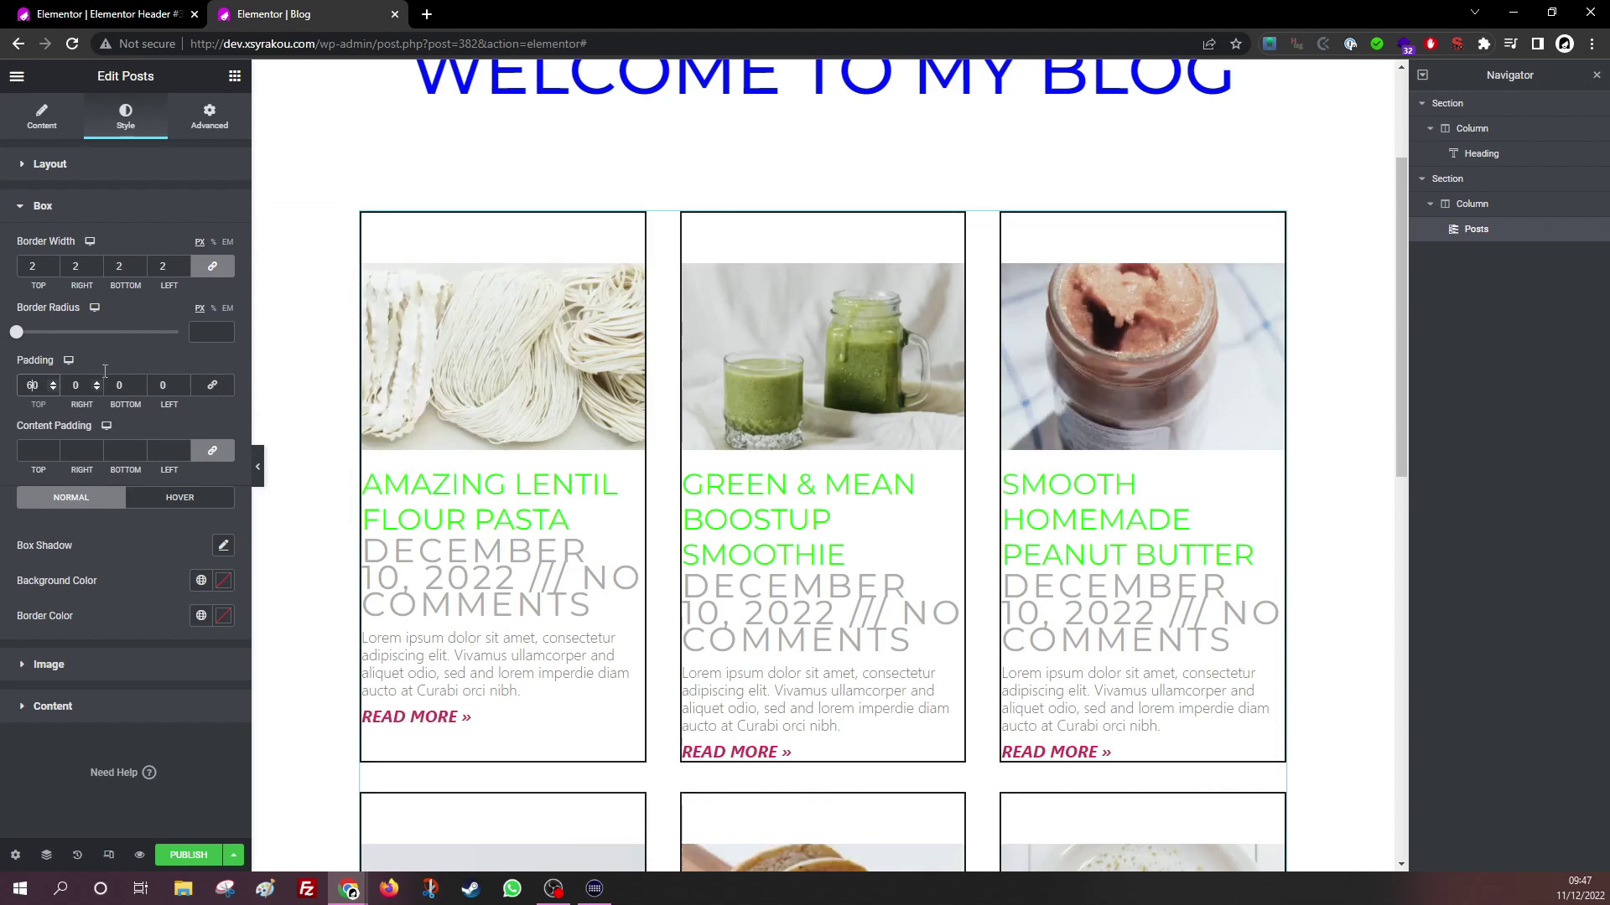
left_click(119, 385)
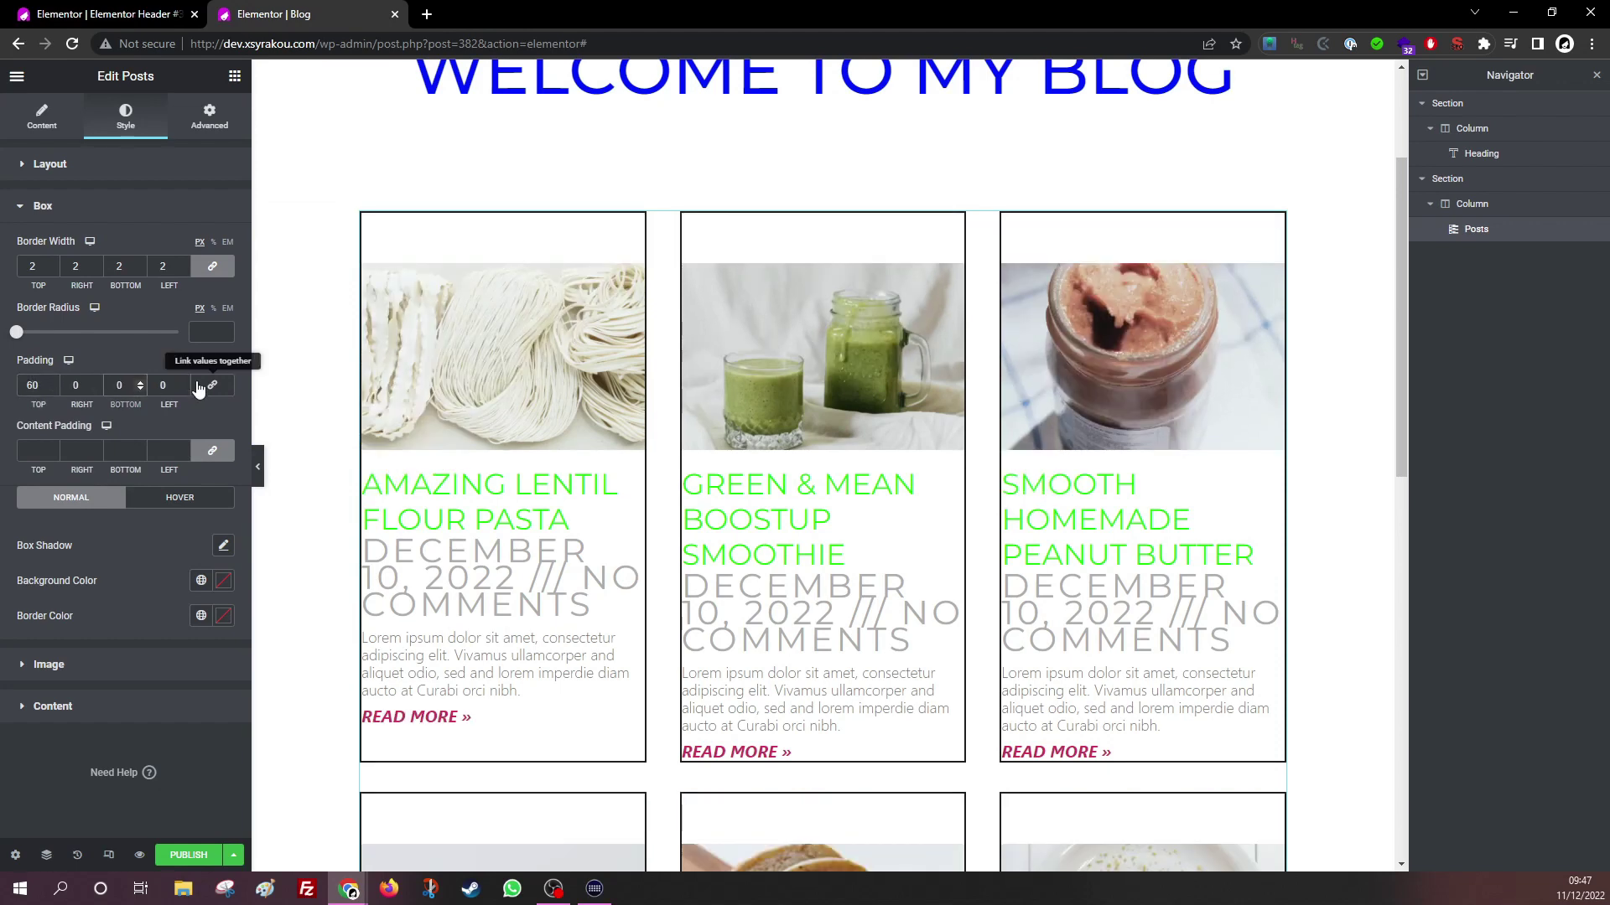
type("3")
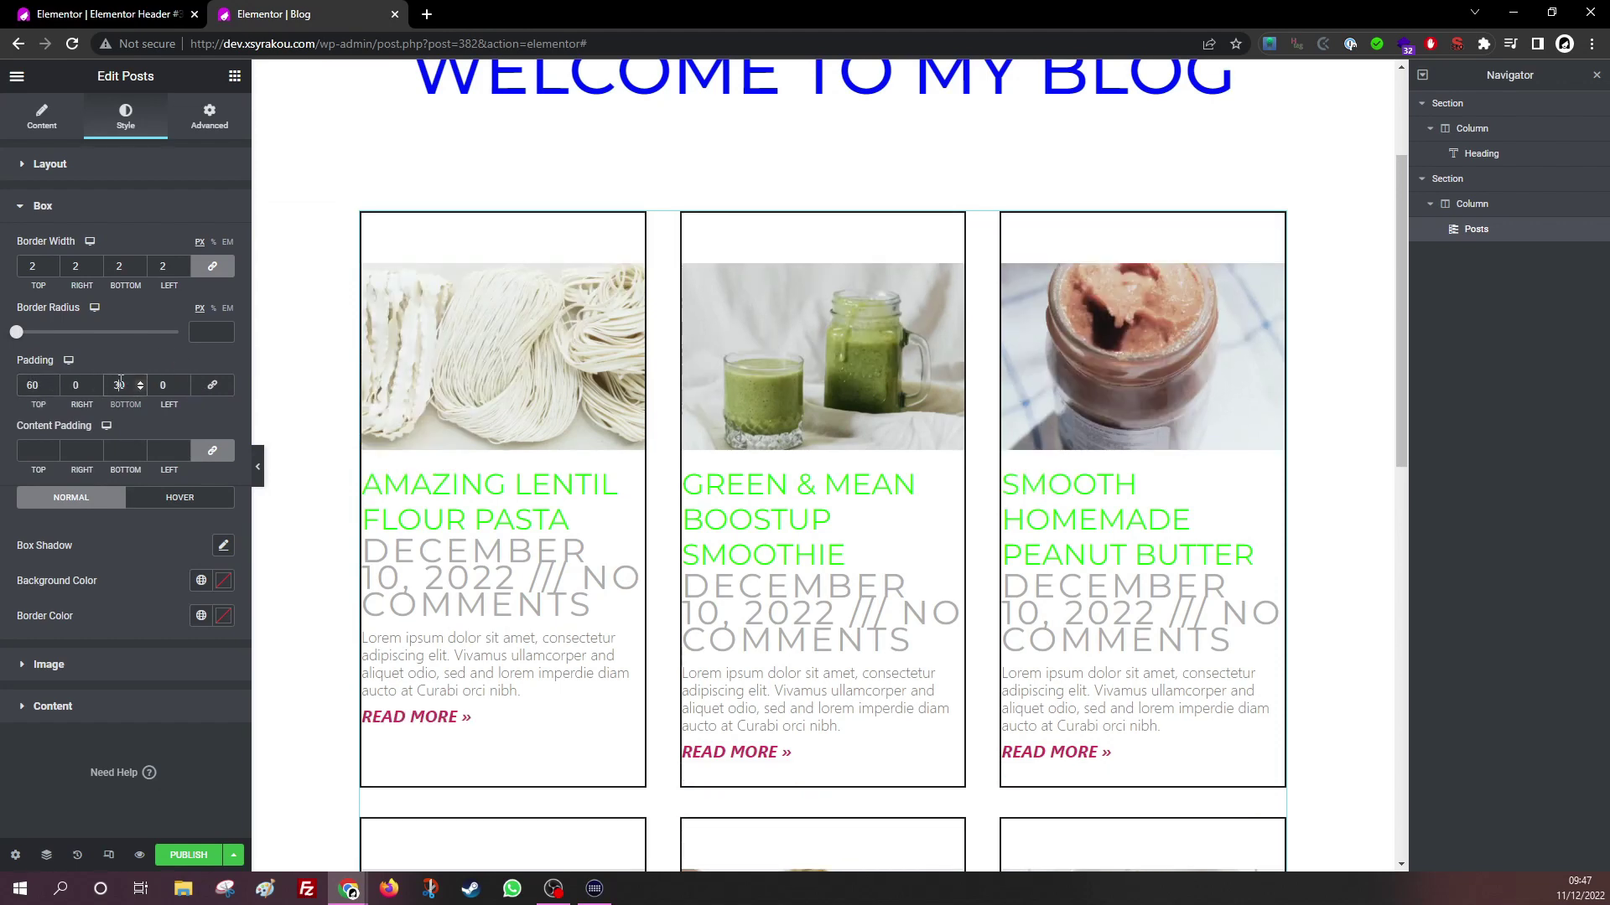
key("BackSpace")
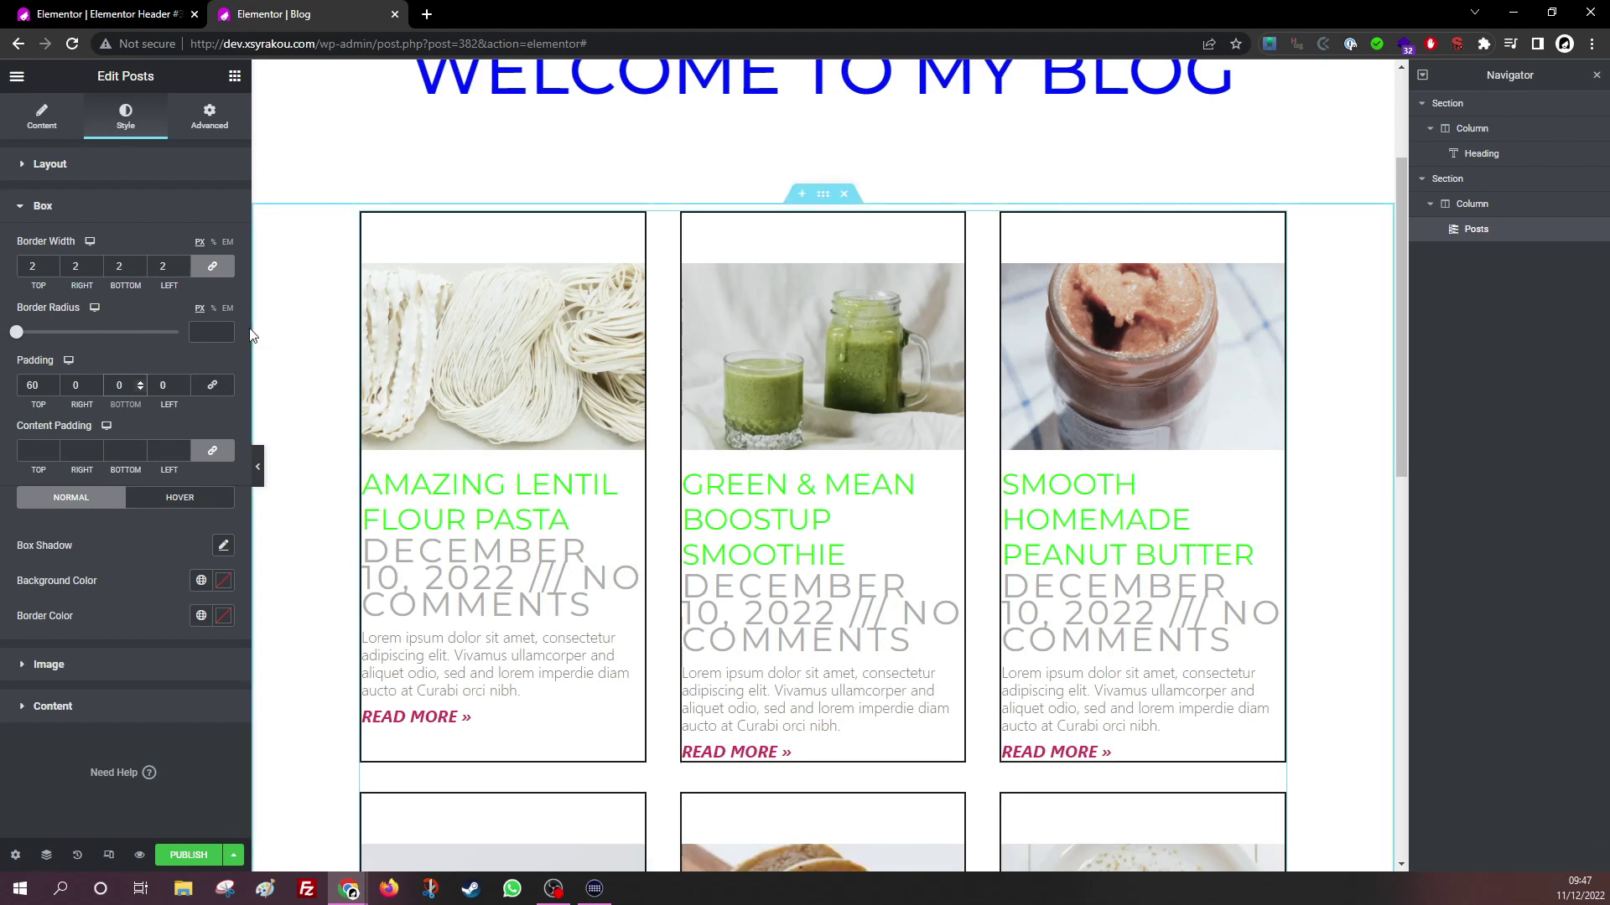
Return the post boxes' padding to 0 with the values linked, and clear their border width on all sides.
double_click(32, 384)
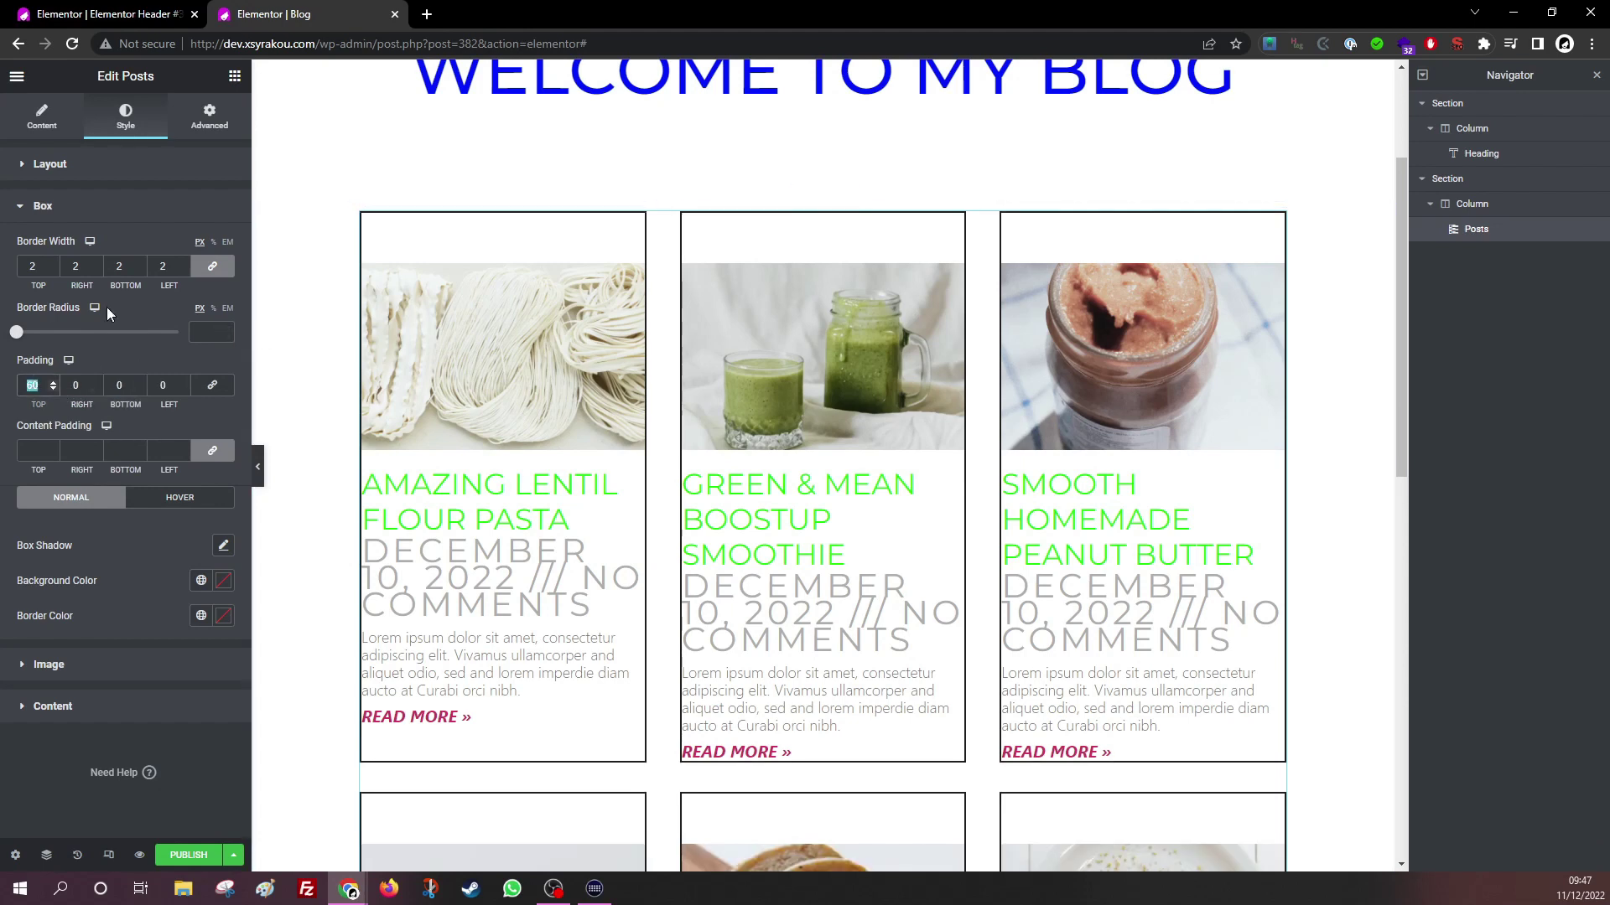
type("0")
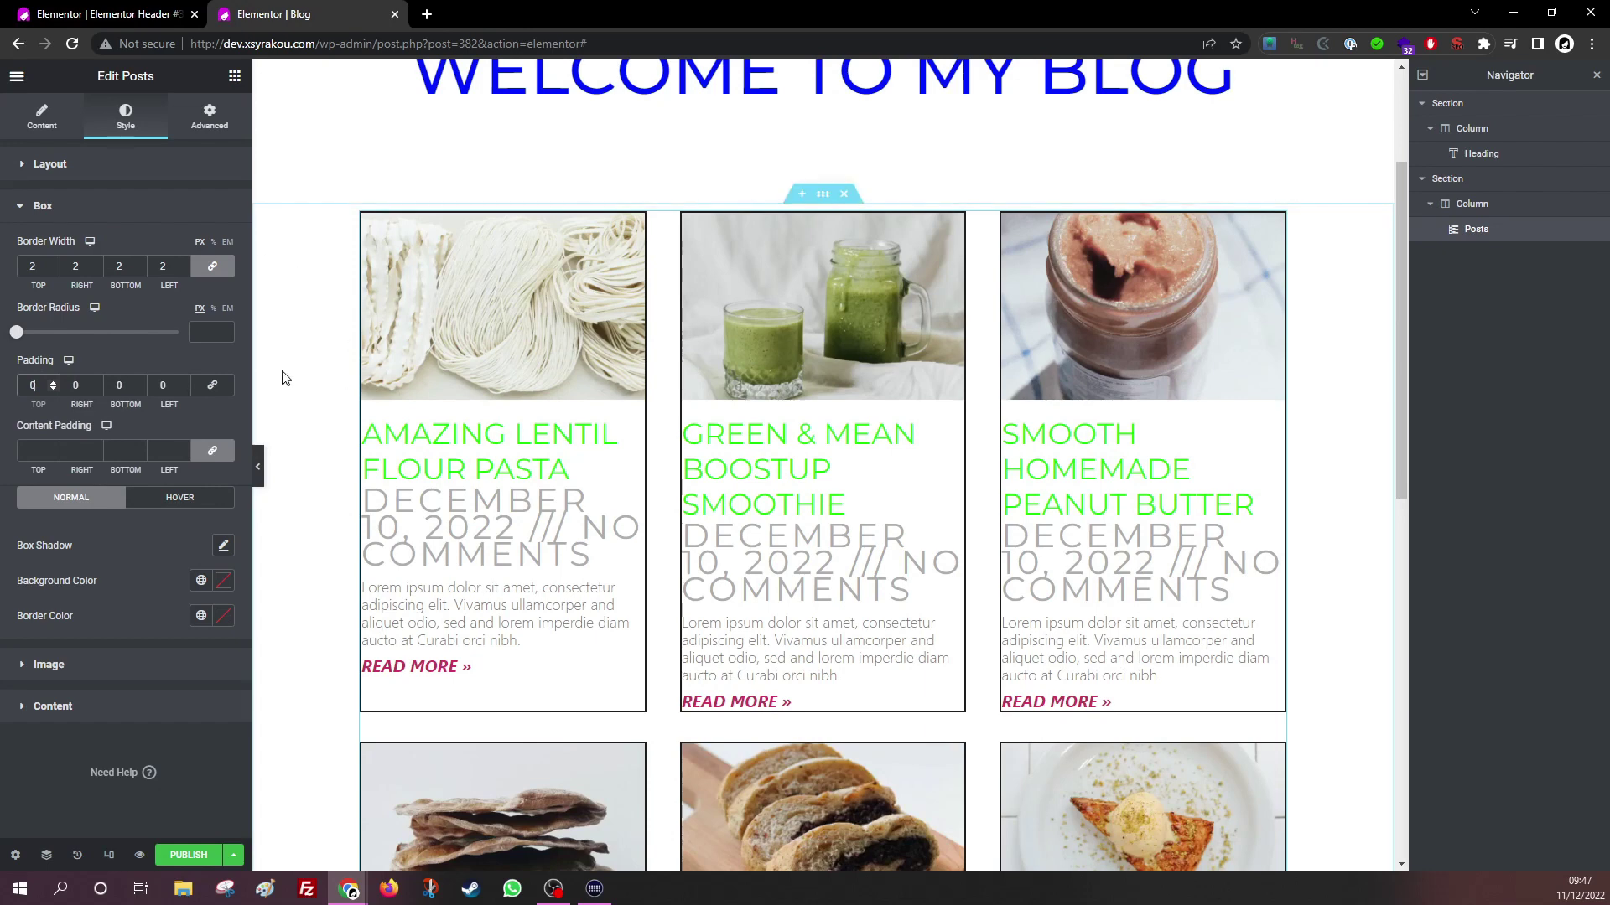
left_click(212, 385)
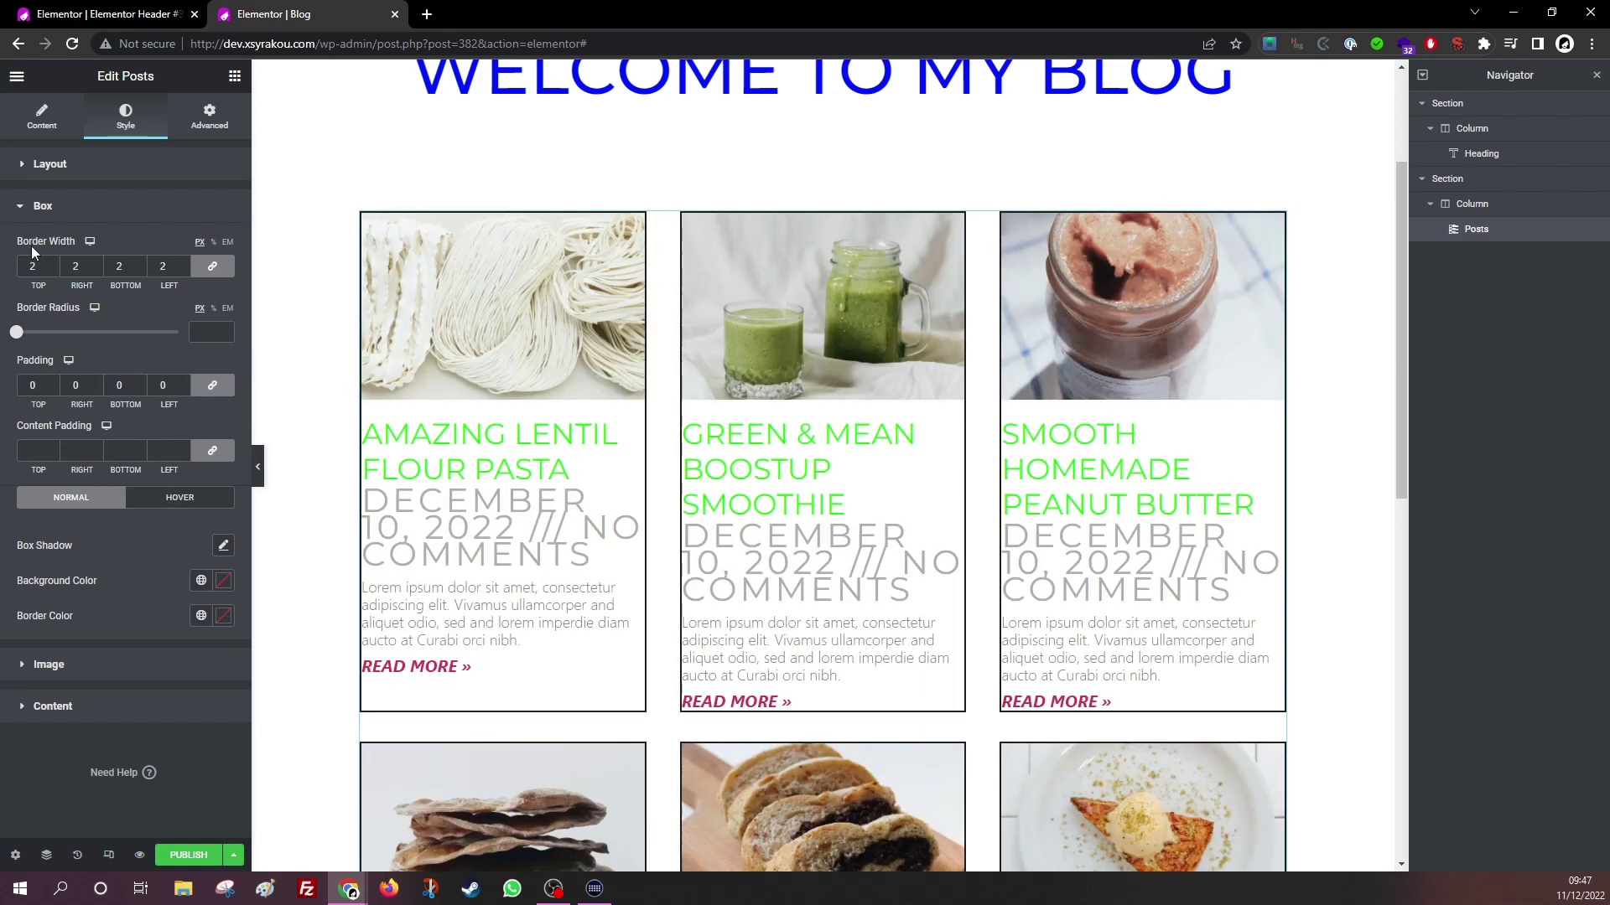
double_click(163, 265)
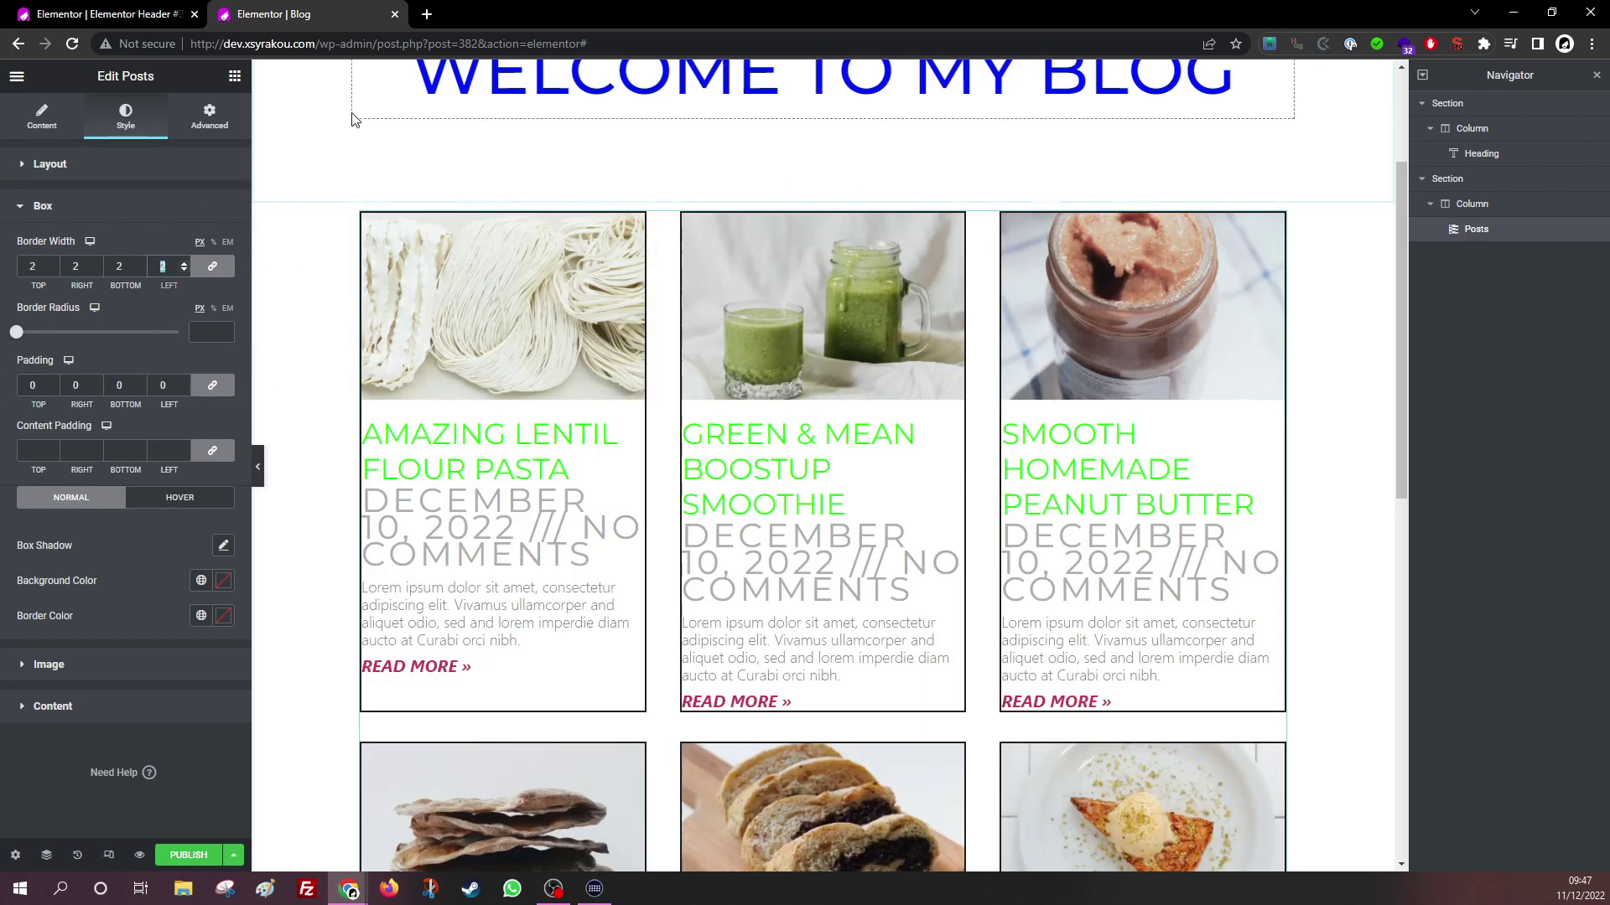
key("BackSpace")
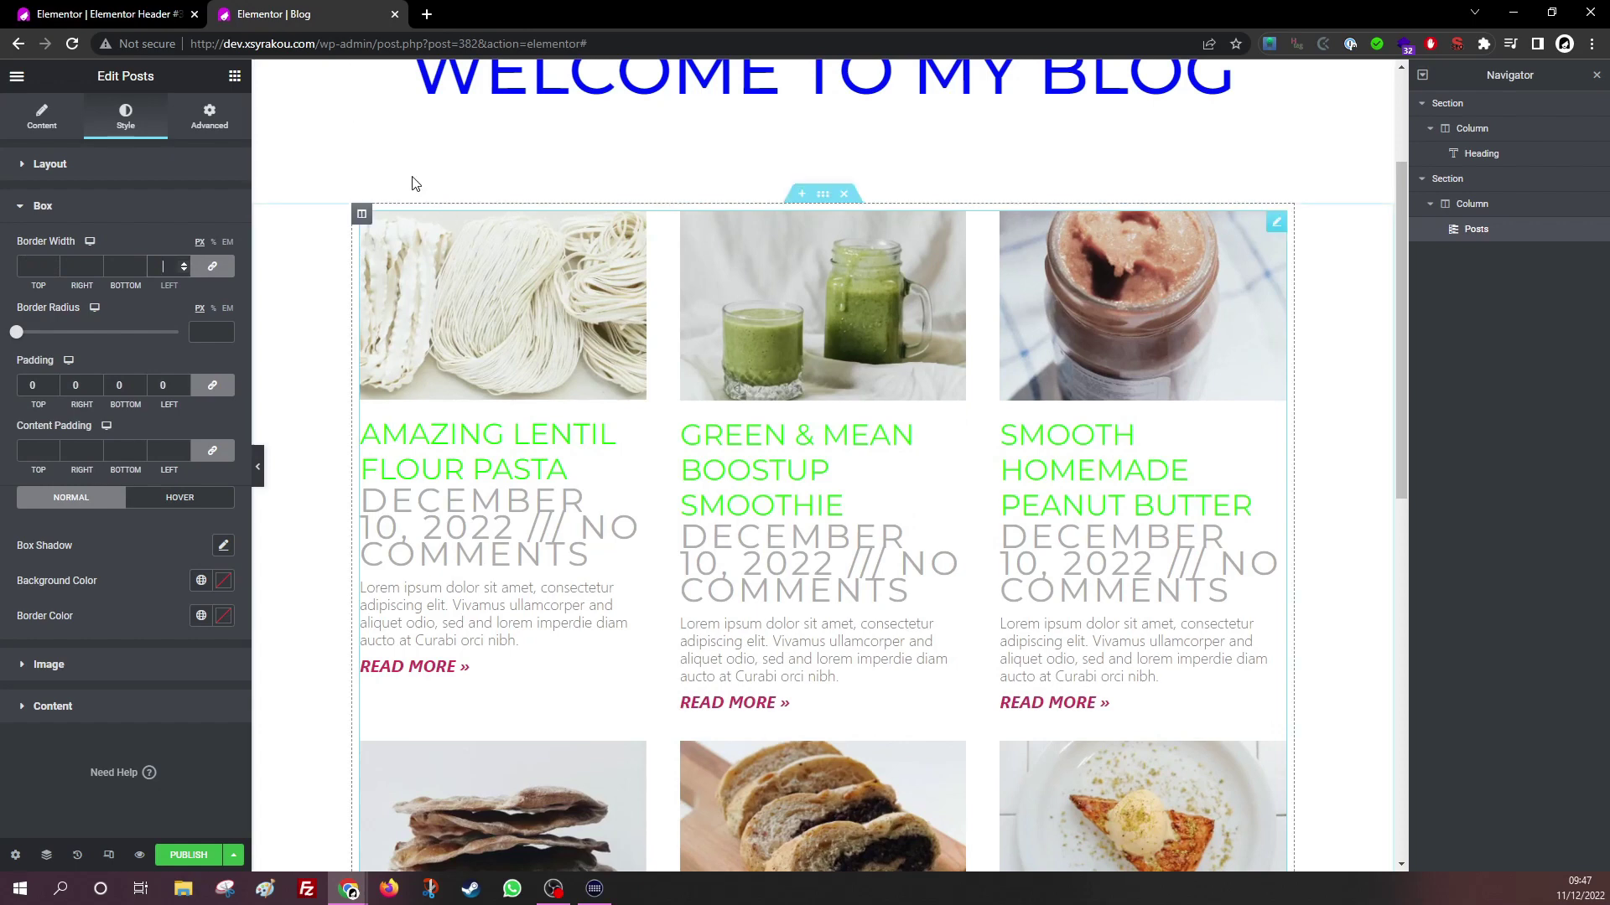
Try the default box shadow and a red background color on the post boxes, and reset both to default.
left_click(223, 548)
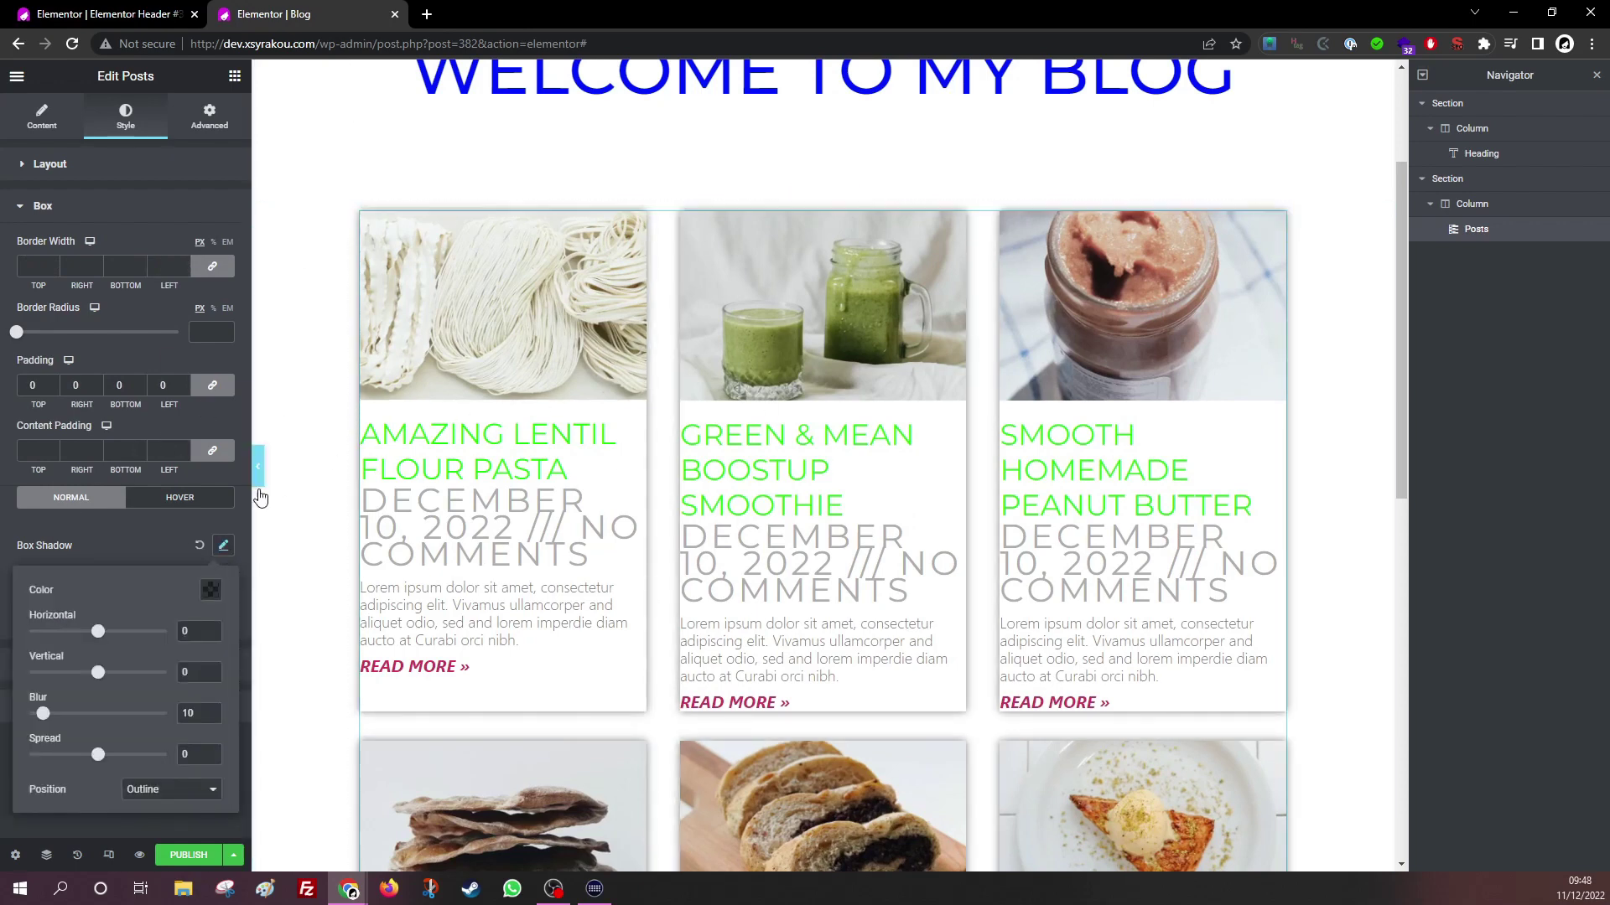
left_click(201, 547)
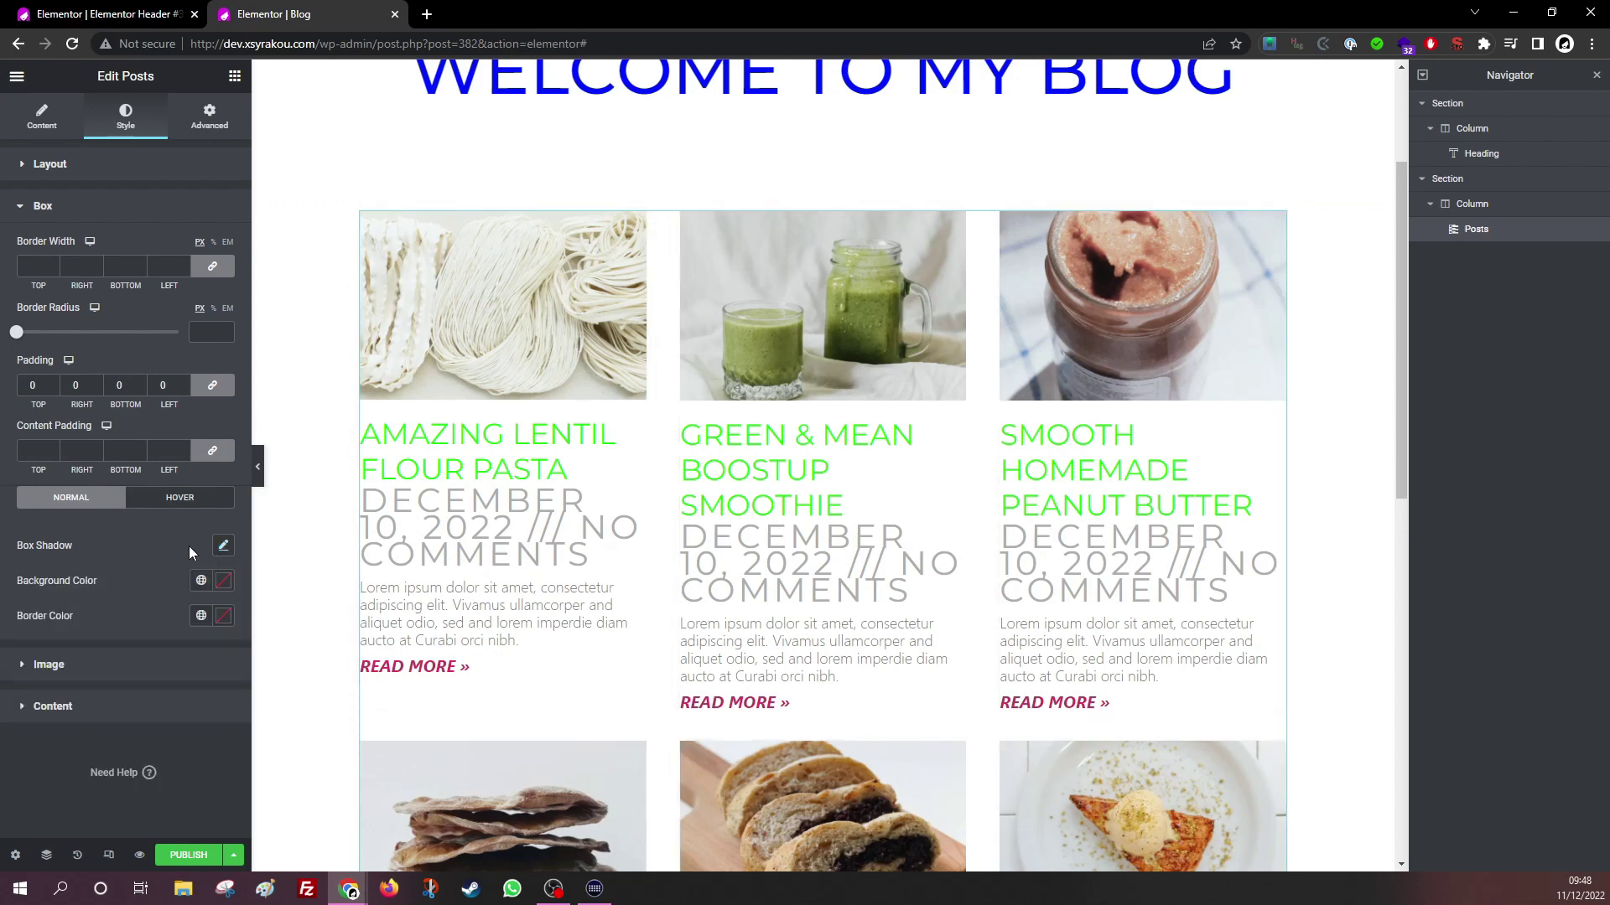
left_click(221, 582)
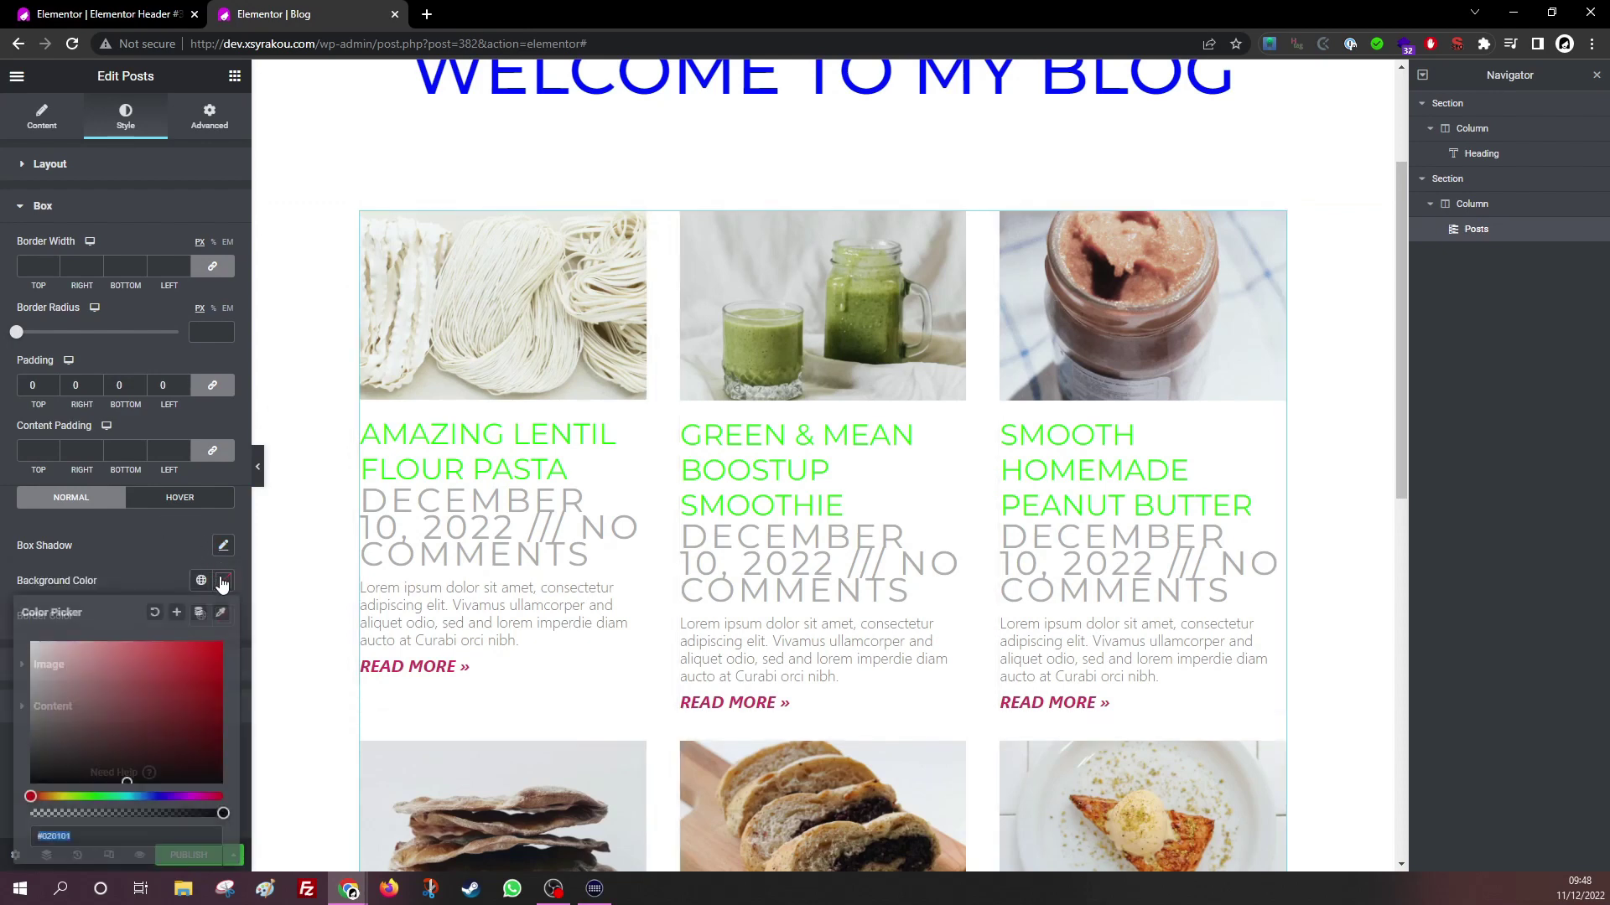
left_click(197, 652)
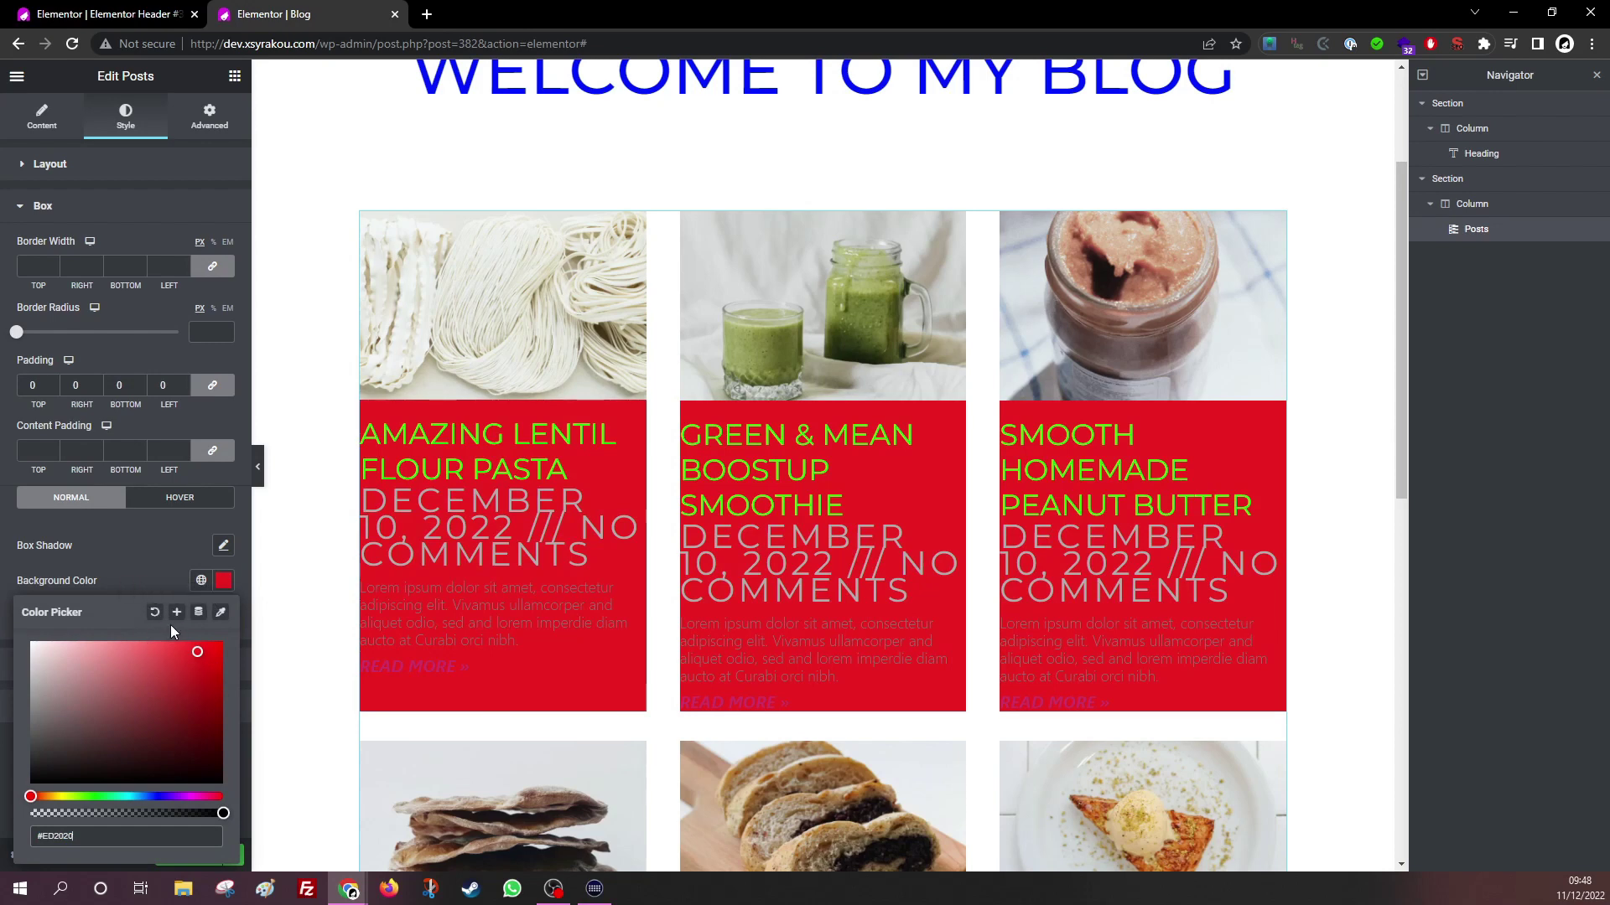
left_click(152, 612)
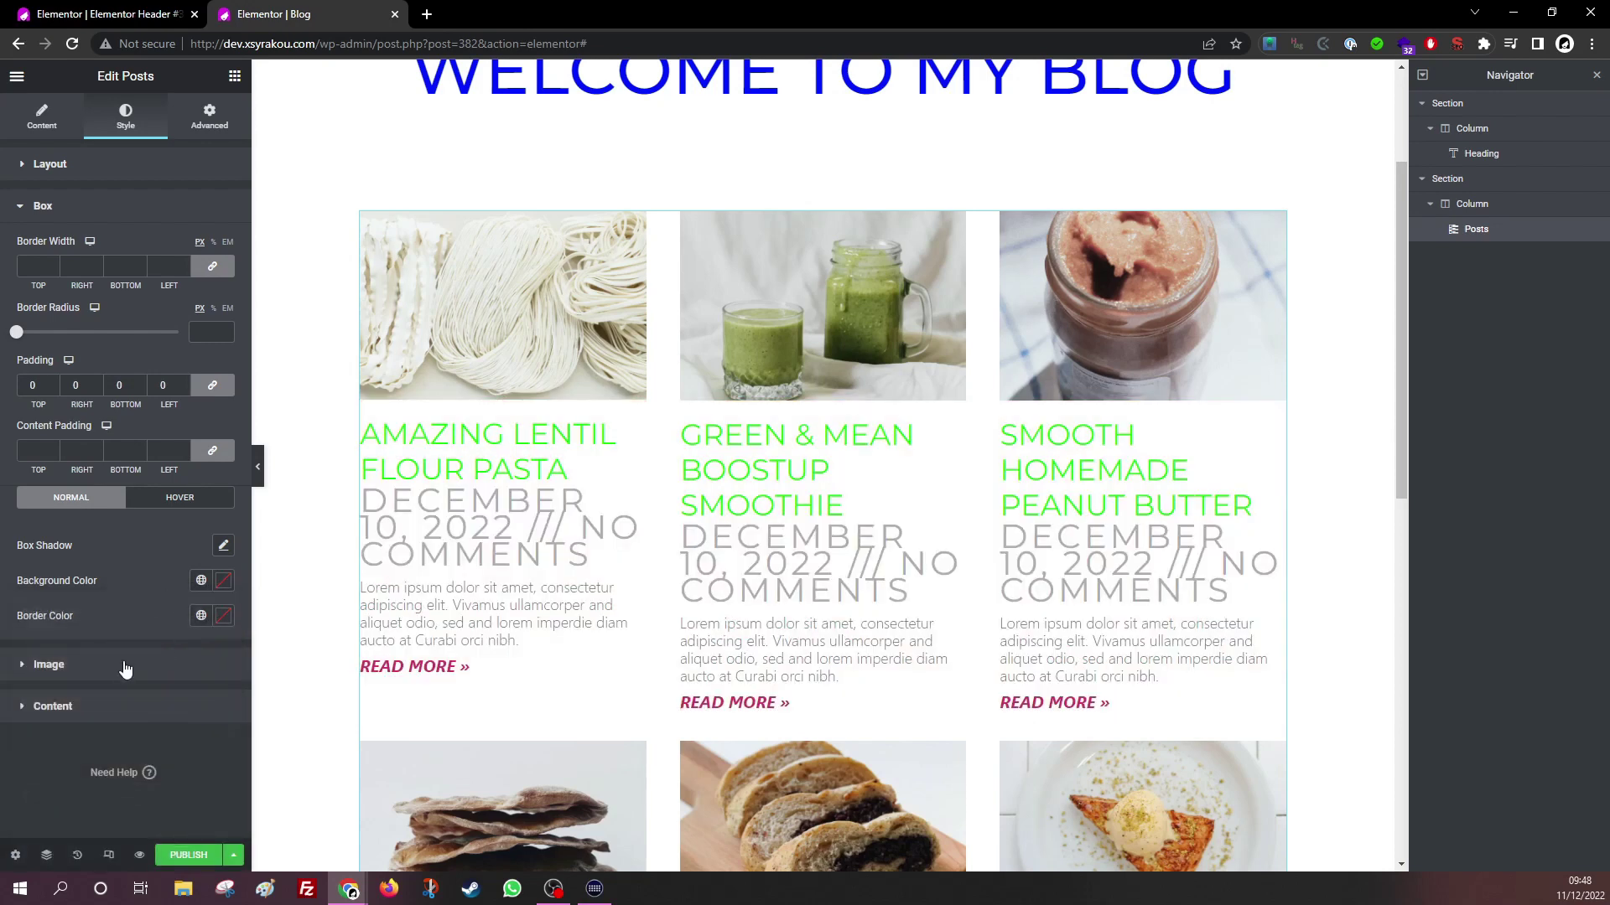
Try linked border radius values of 10 and 50 on the post images, and clear the radius again.
left_click(116, 666)
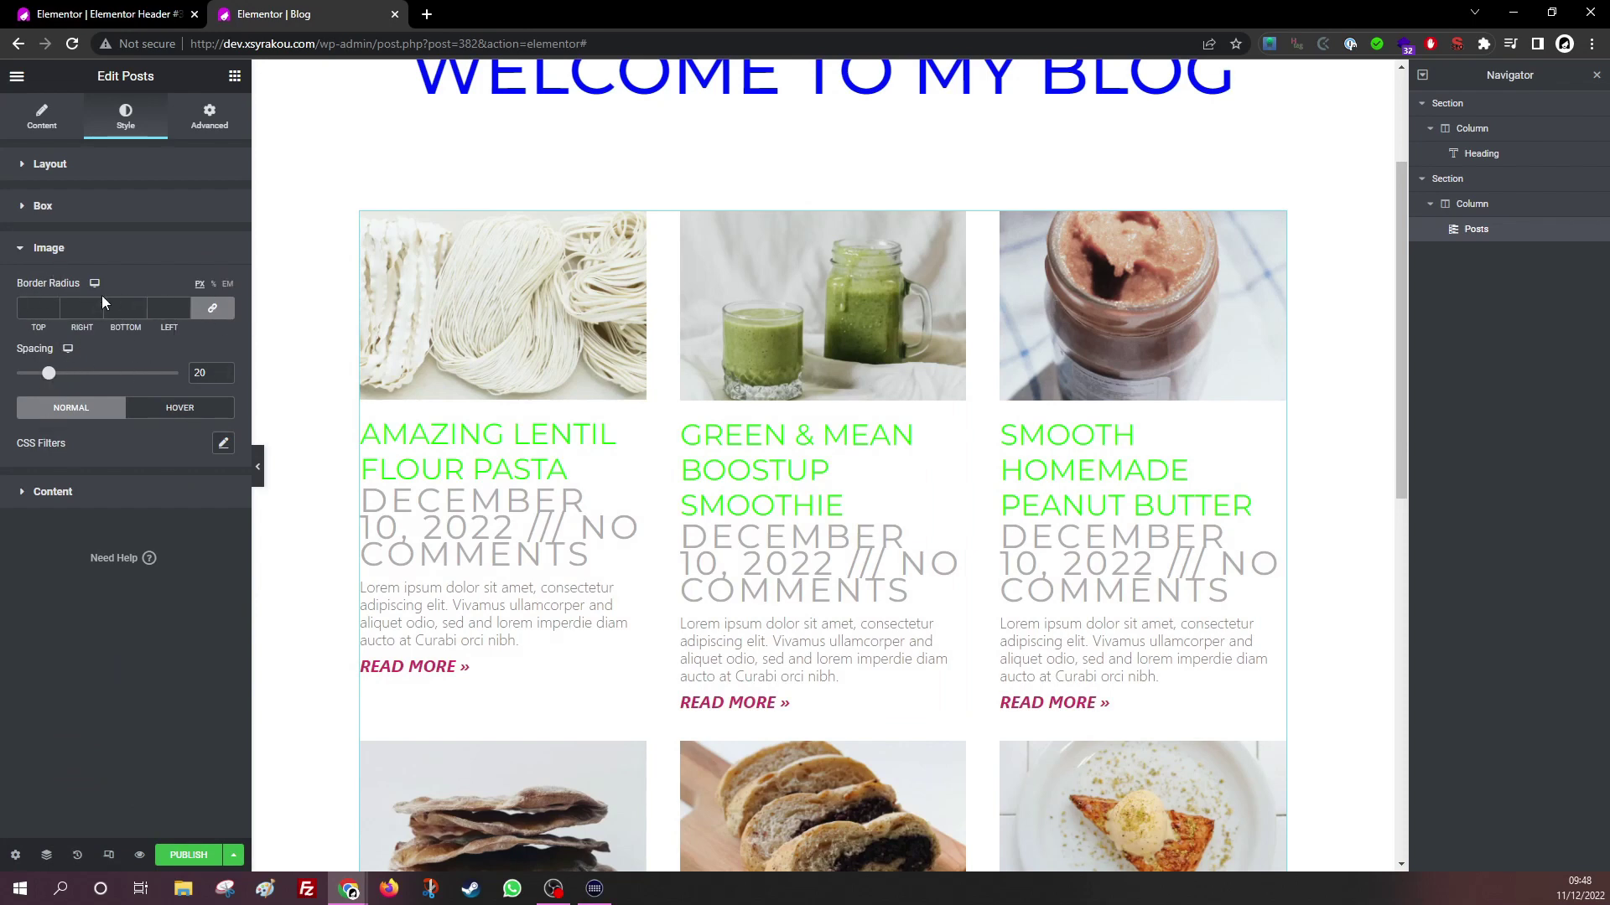
left_click(58, 309)
left_click_drag(34, 310, 14, 313)
type("10")
key("BackSpace")
key("BackSpace")
type("50")
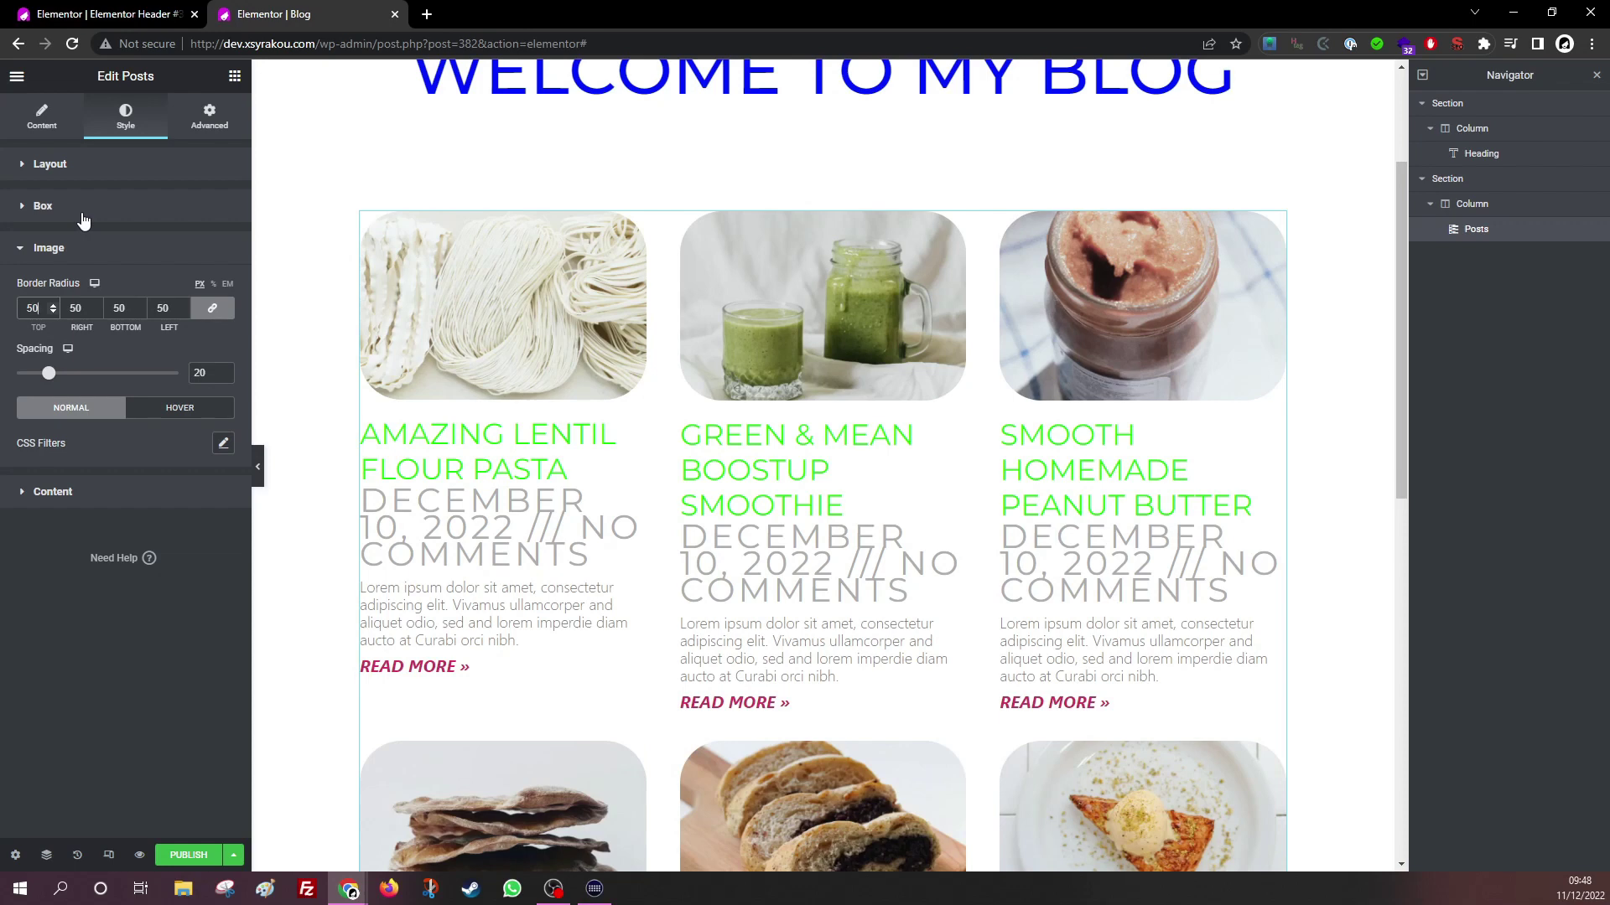
key("BackSpace")
key("BackSpace")
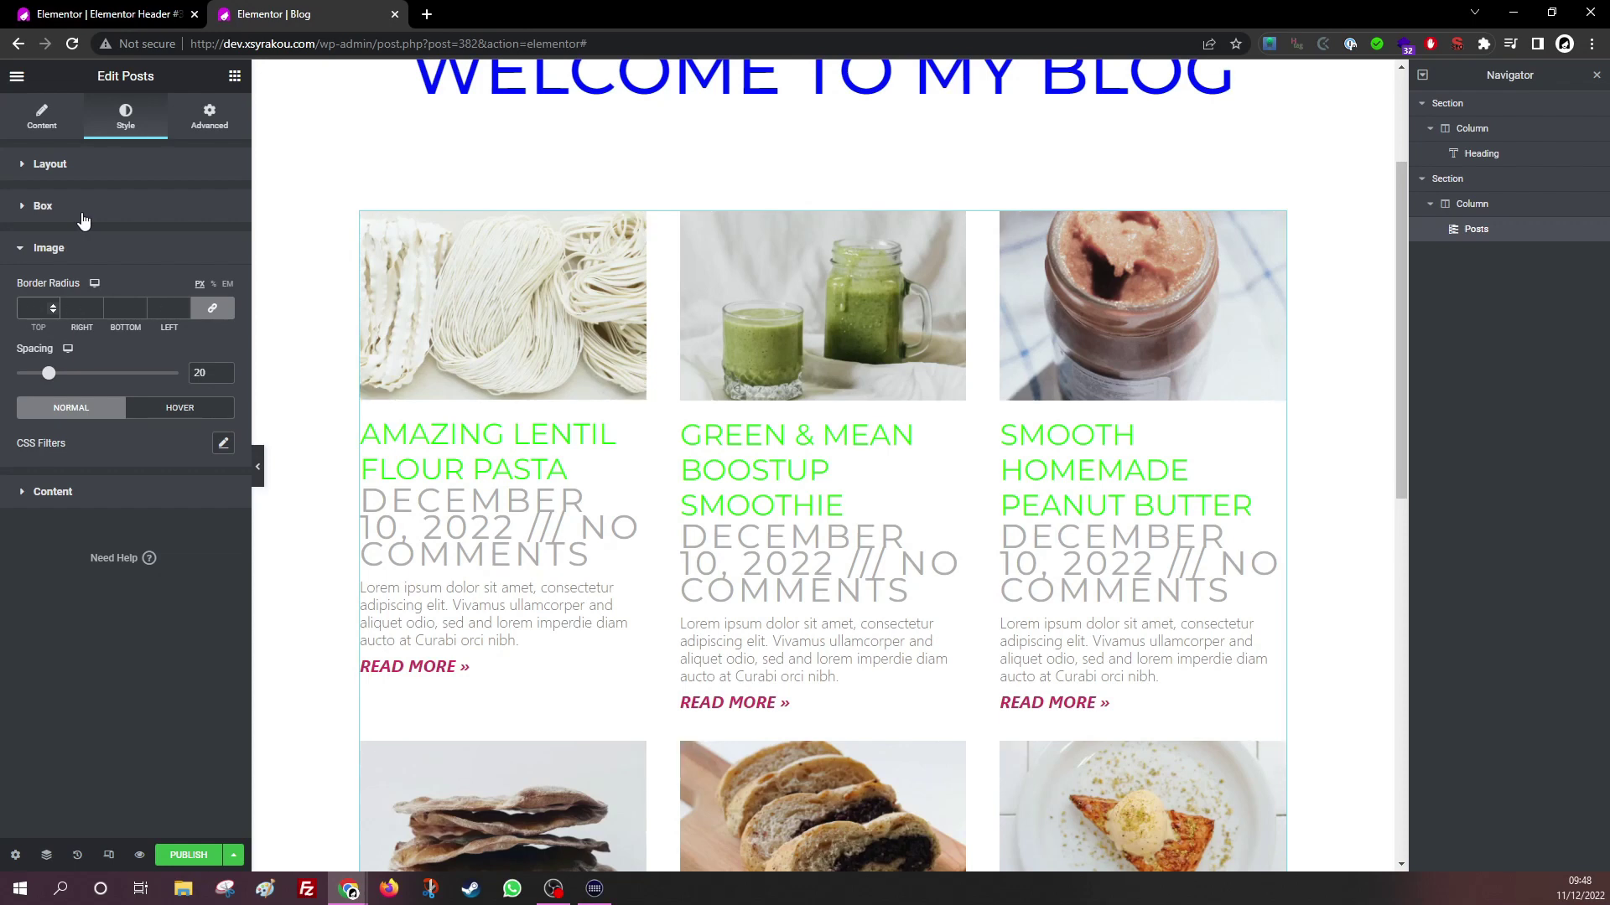
Try a contrast of 159 in the post images' hover CSS filters, and reset the filters to default.
left_click(152, 411)
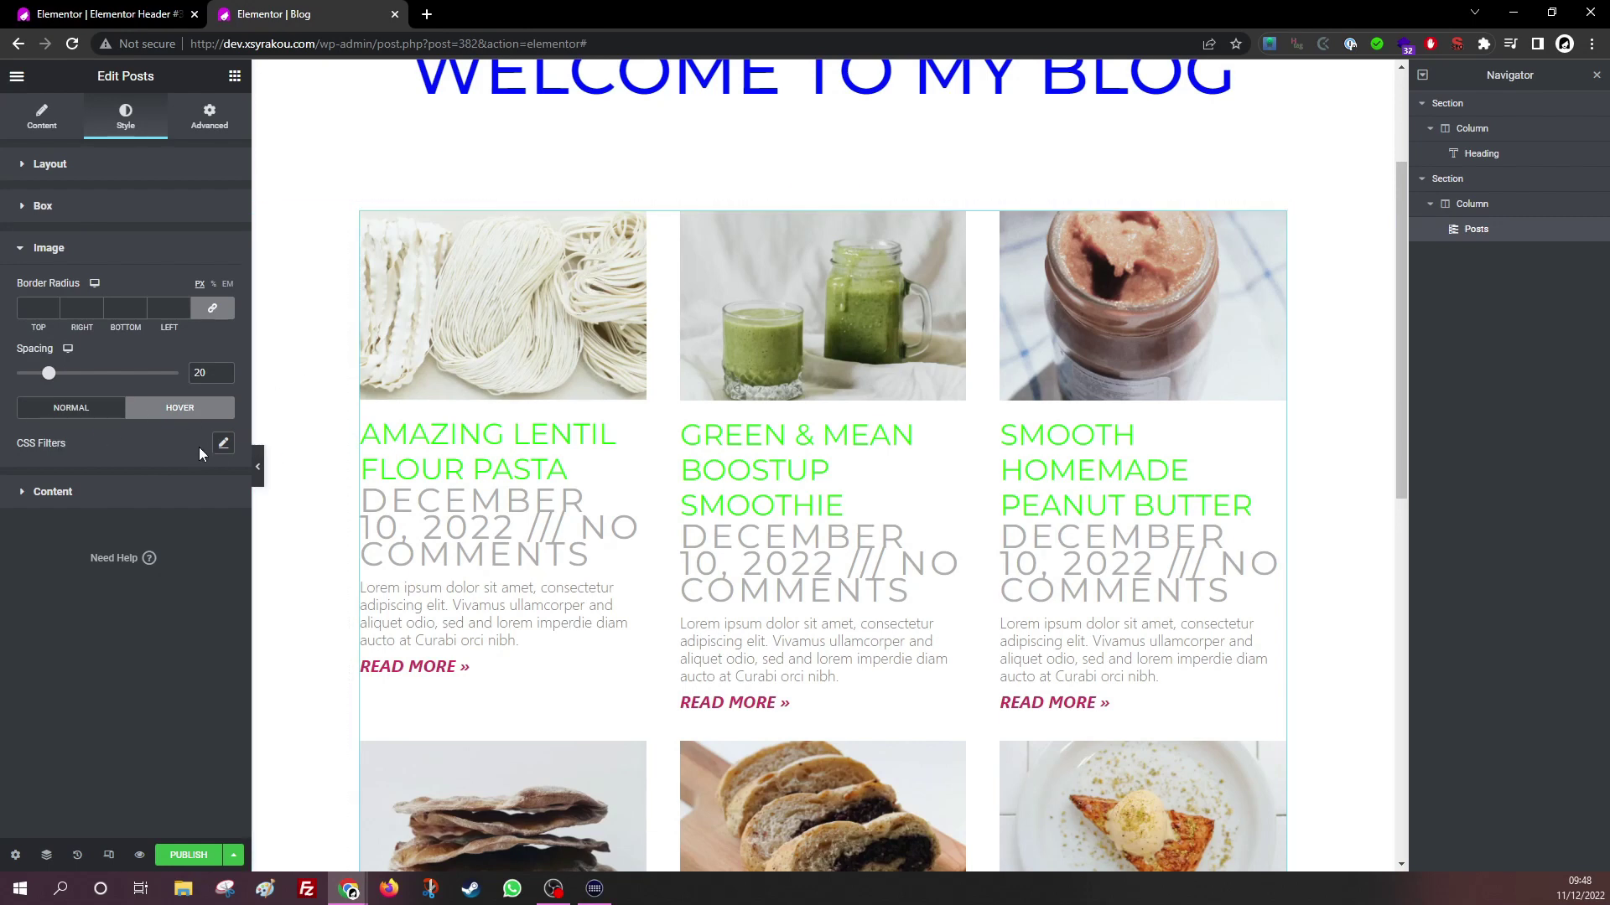
left_click(221, 445)
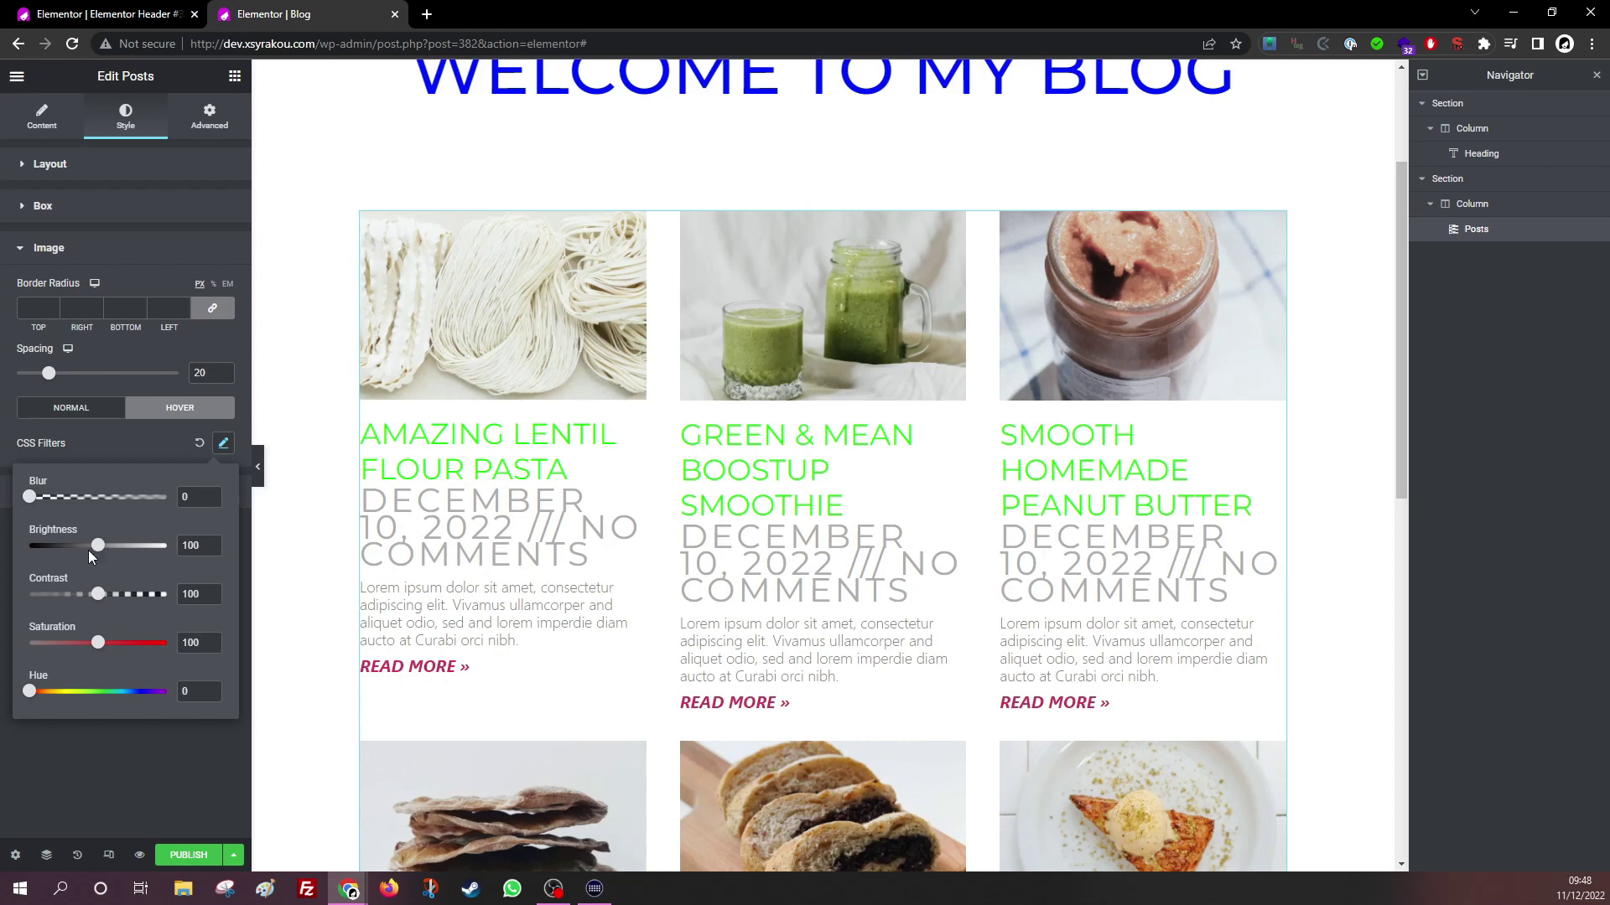
left_click_drag(98, 595, 138, 595)
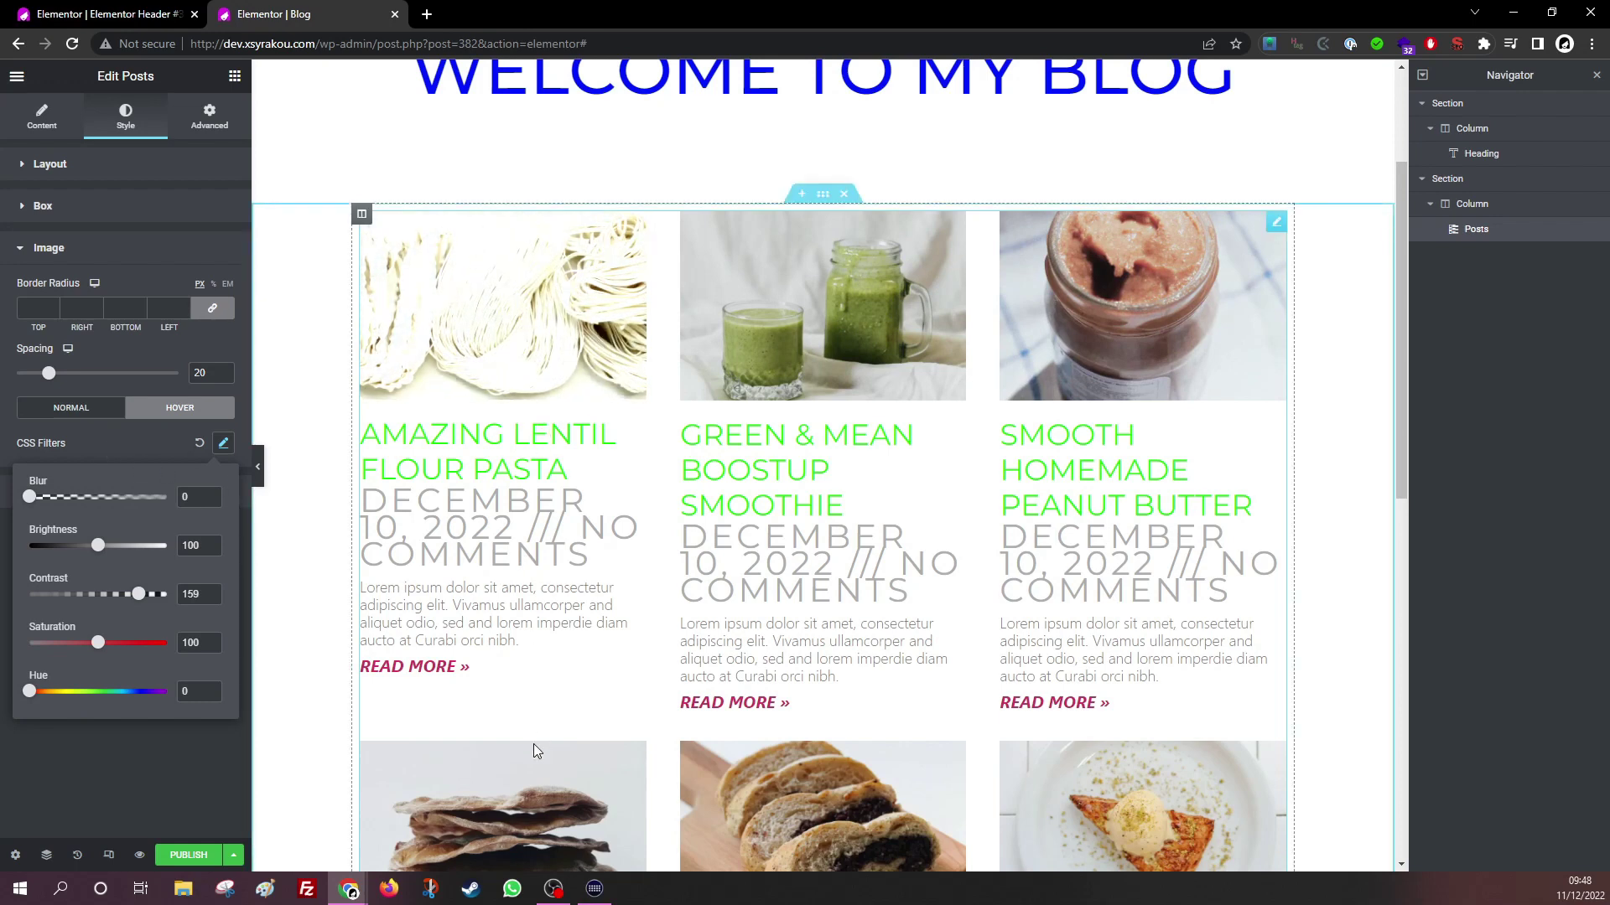
left_click(198, 594)
key("BackSpace")
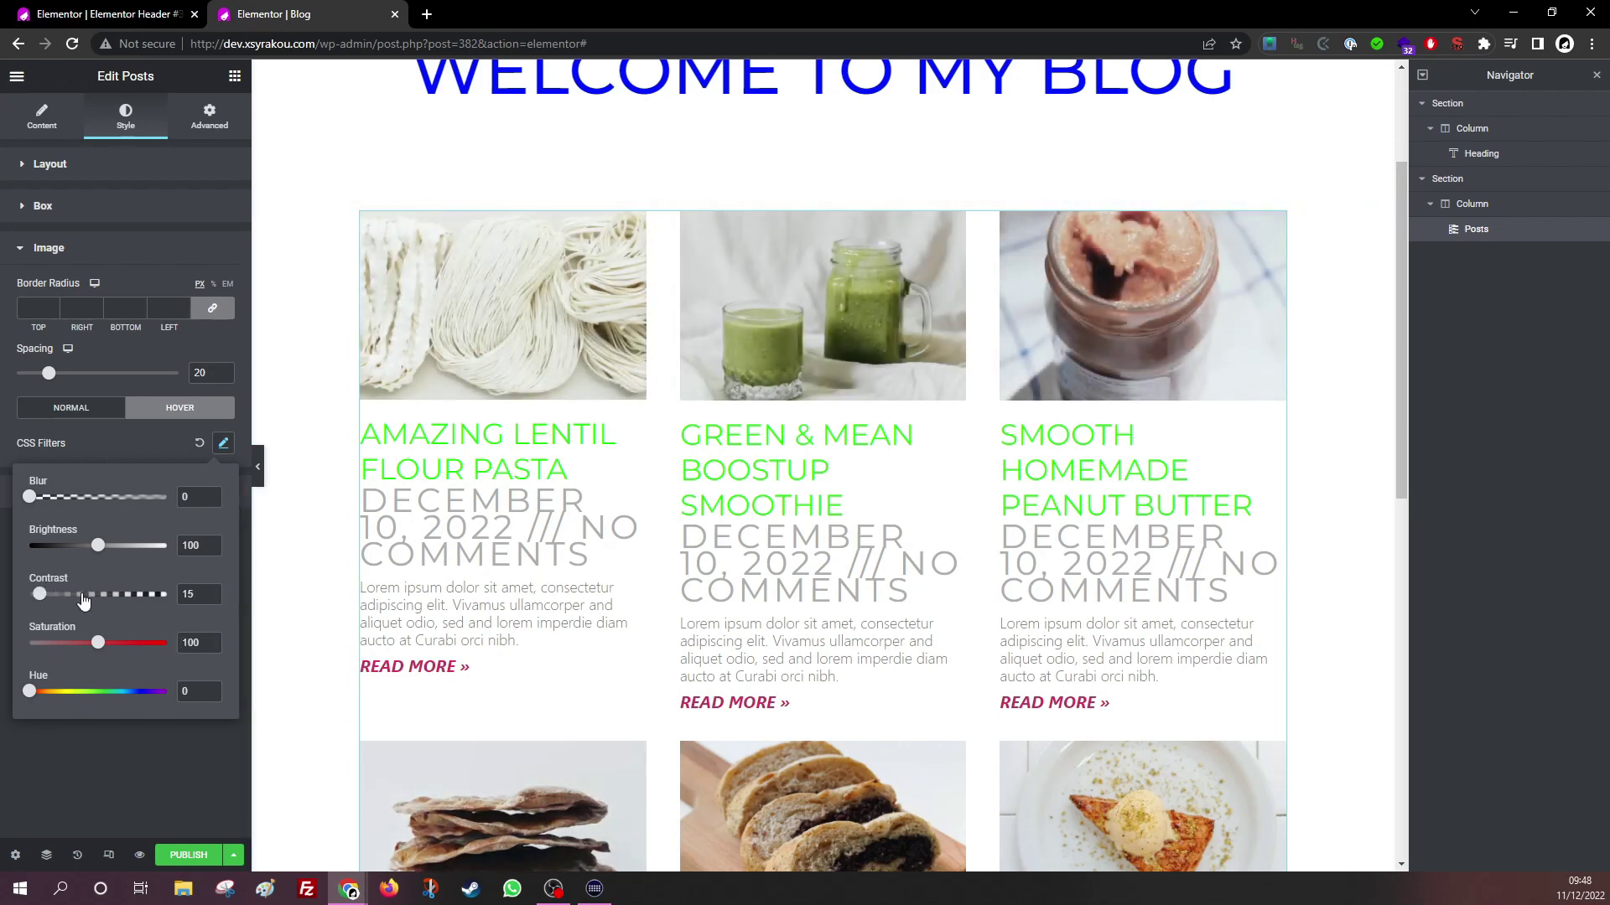
left_click(81, 594)
left_click(183, 445)
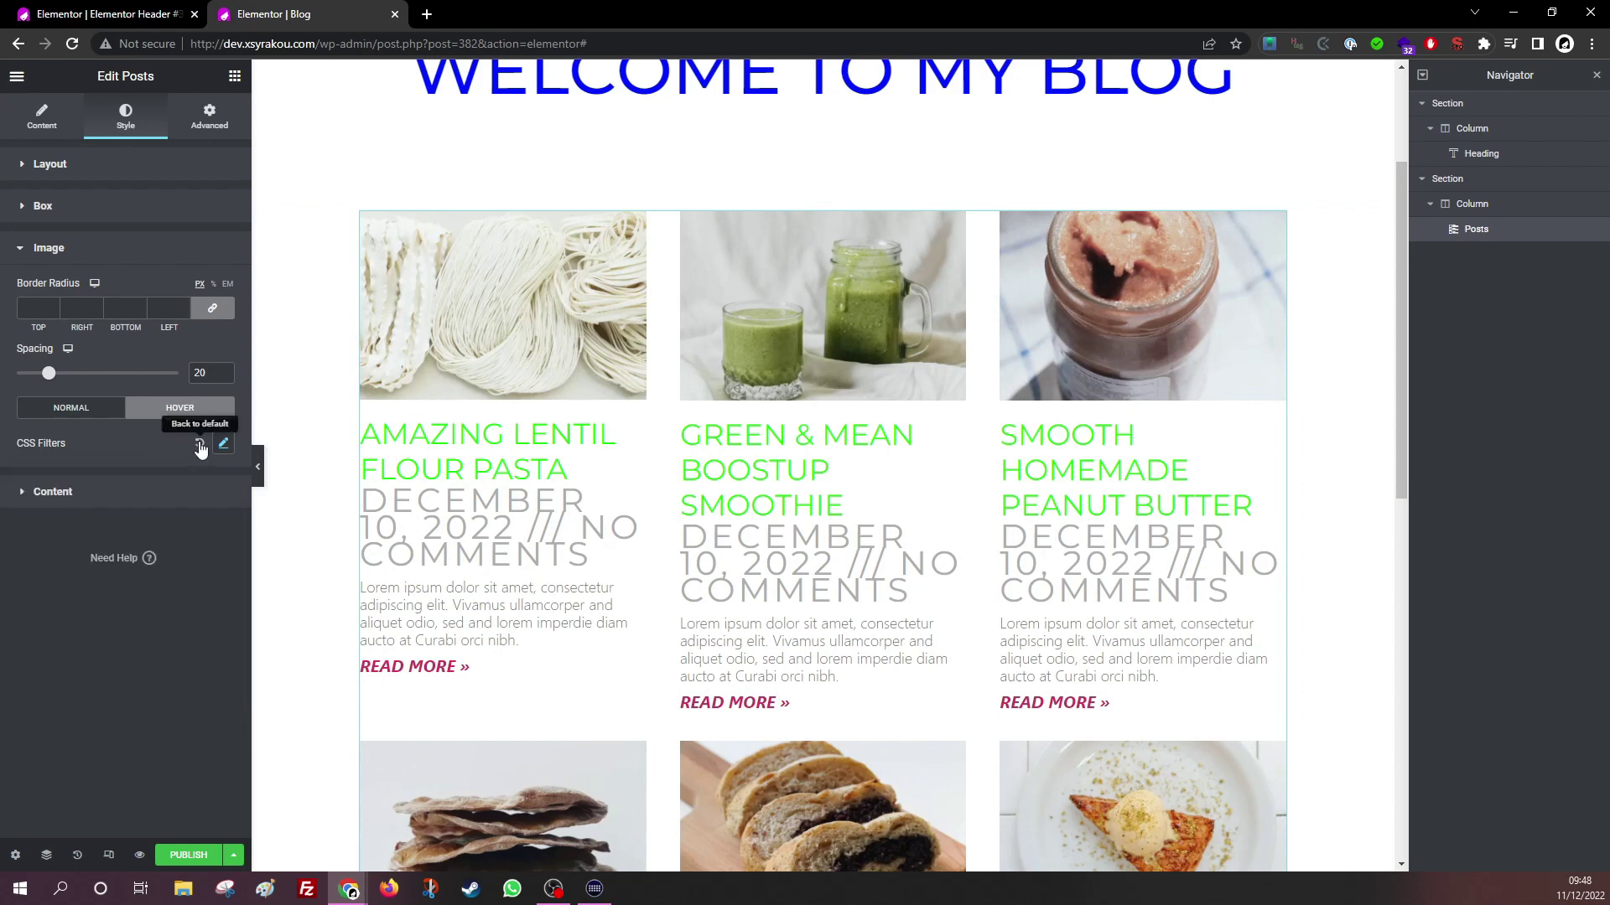
Apply the global Primary color to the post titles in the content styling.
left_click(53, 492)
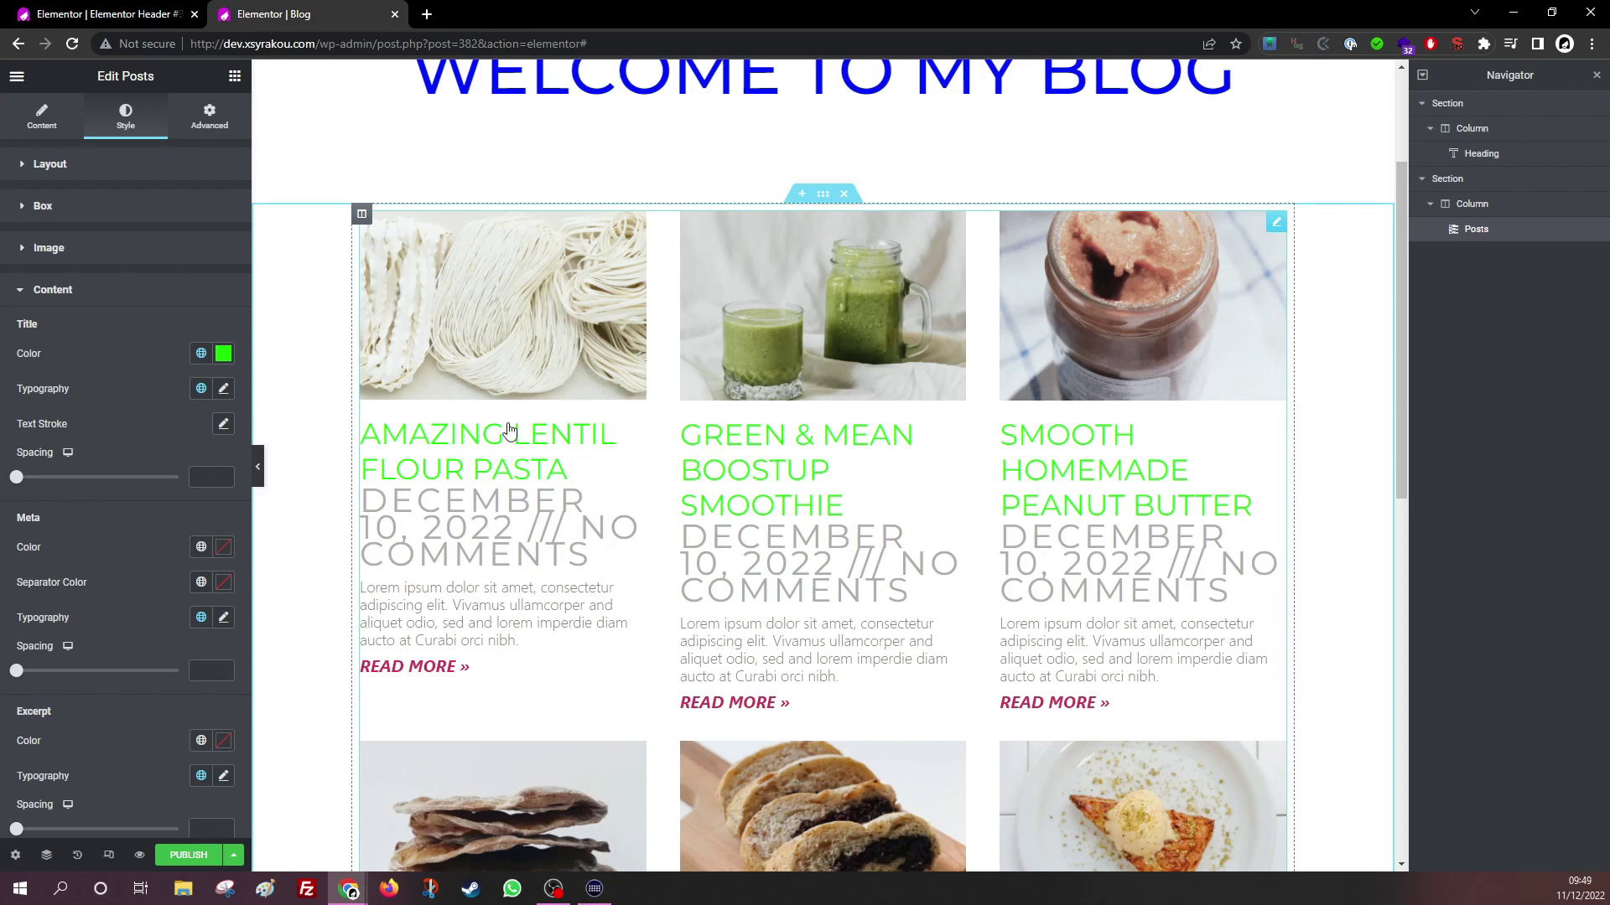
left_click(207, 359)
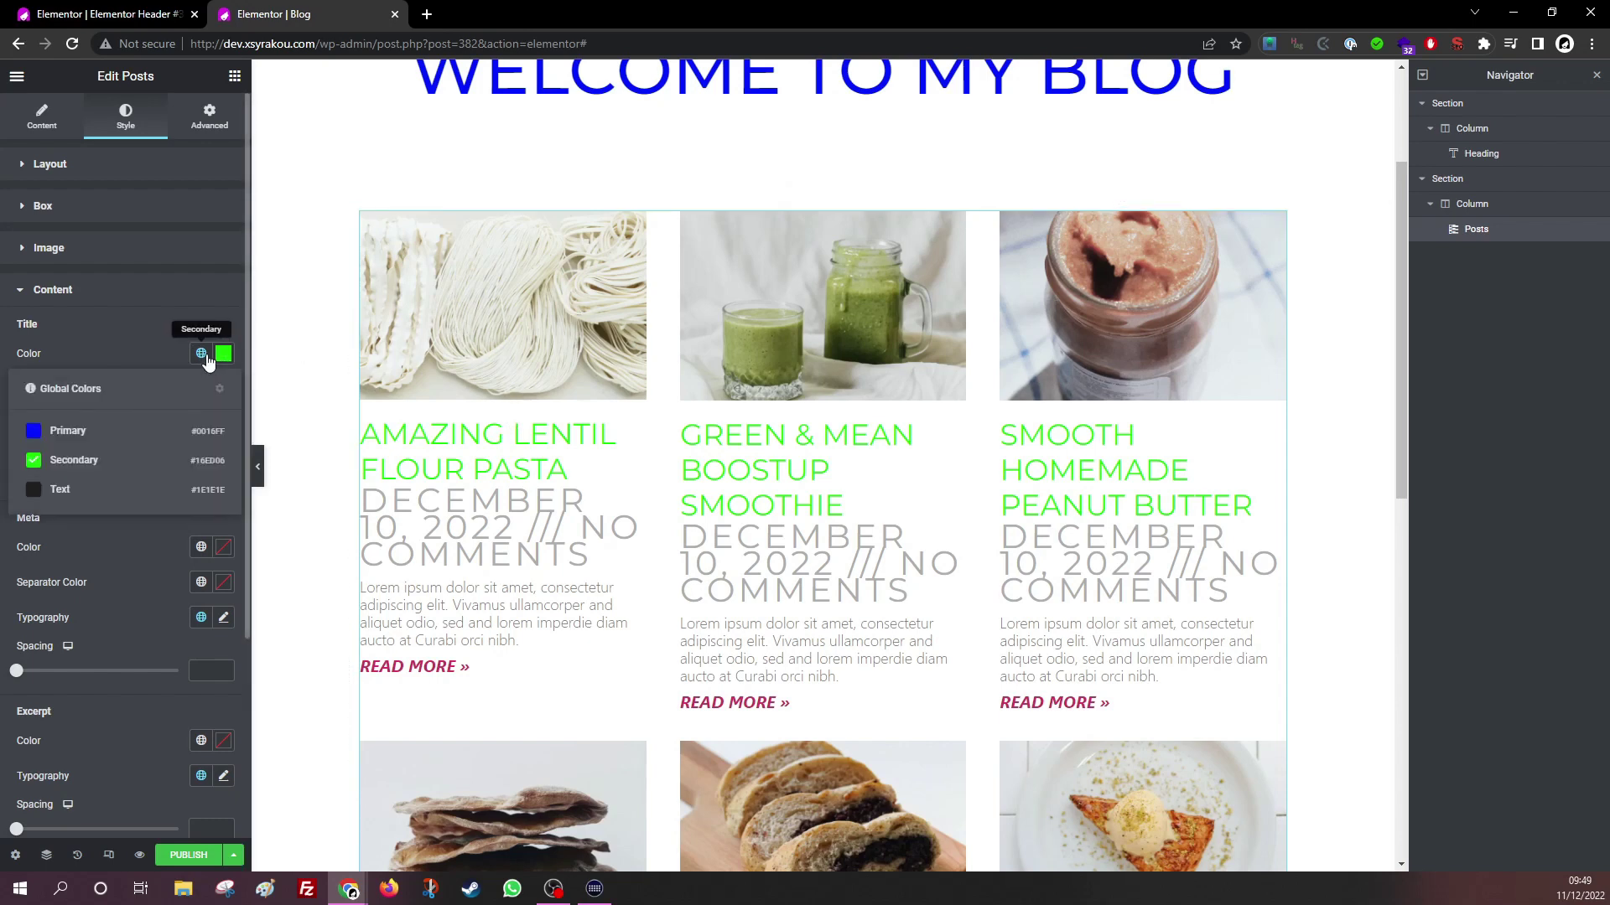
left_click(52, 433)
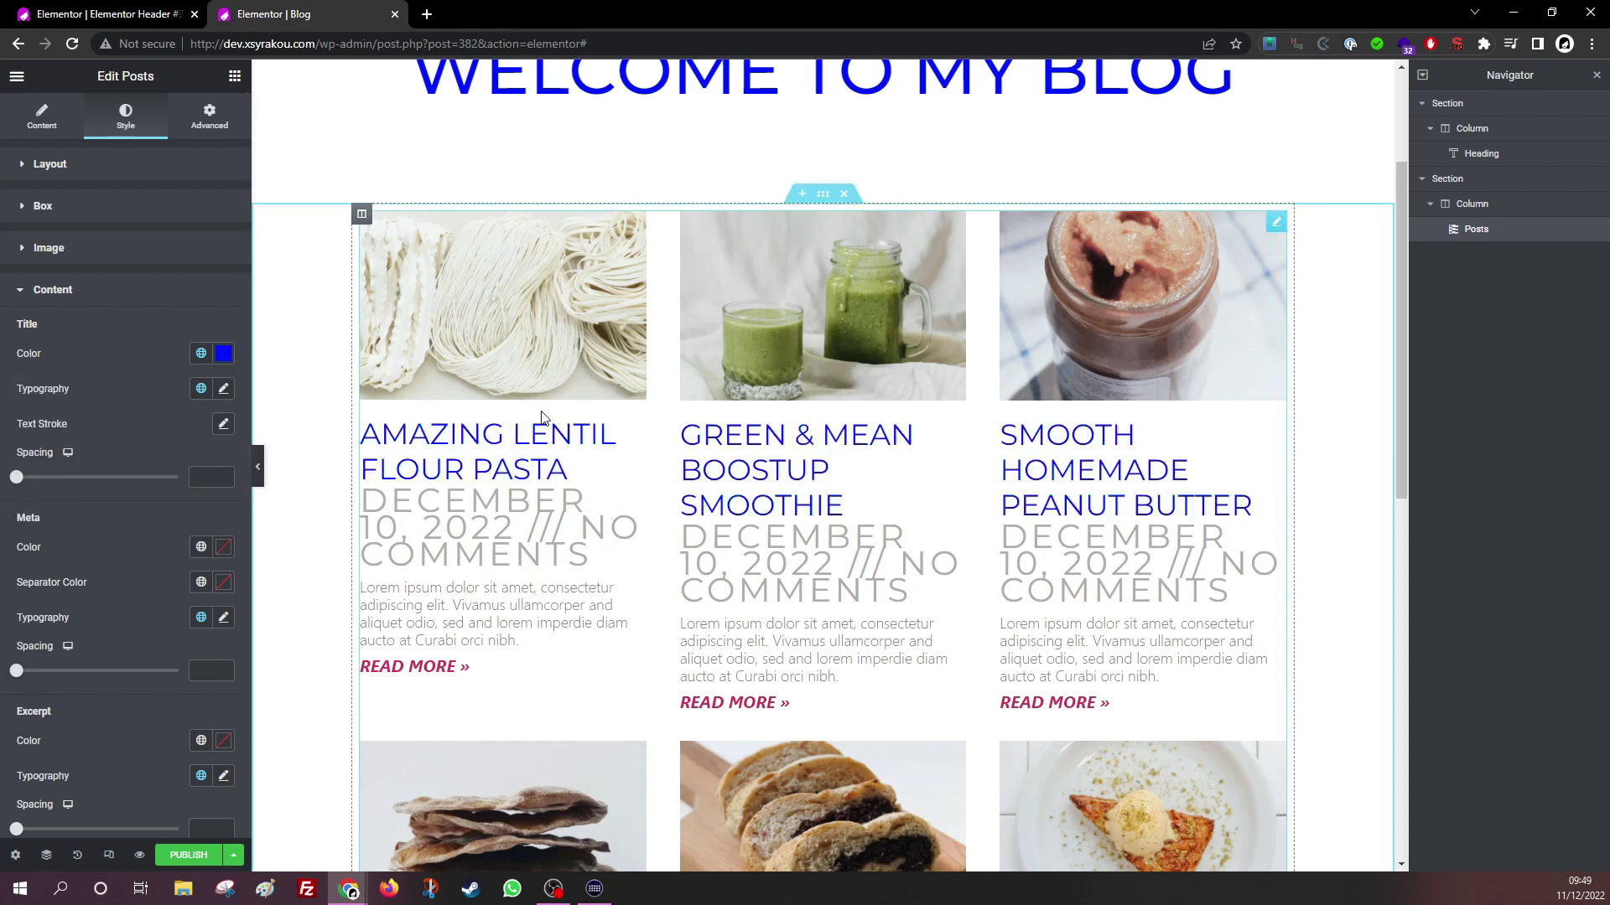
Reduce the post titles' typography size to about 29 px.
left_click(201, 391)
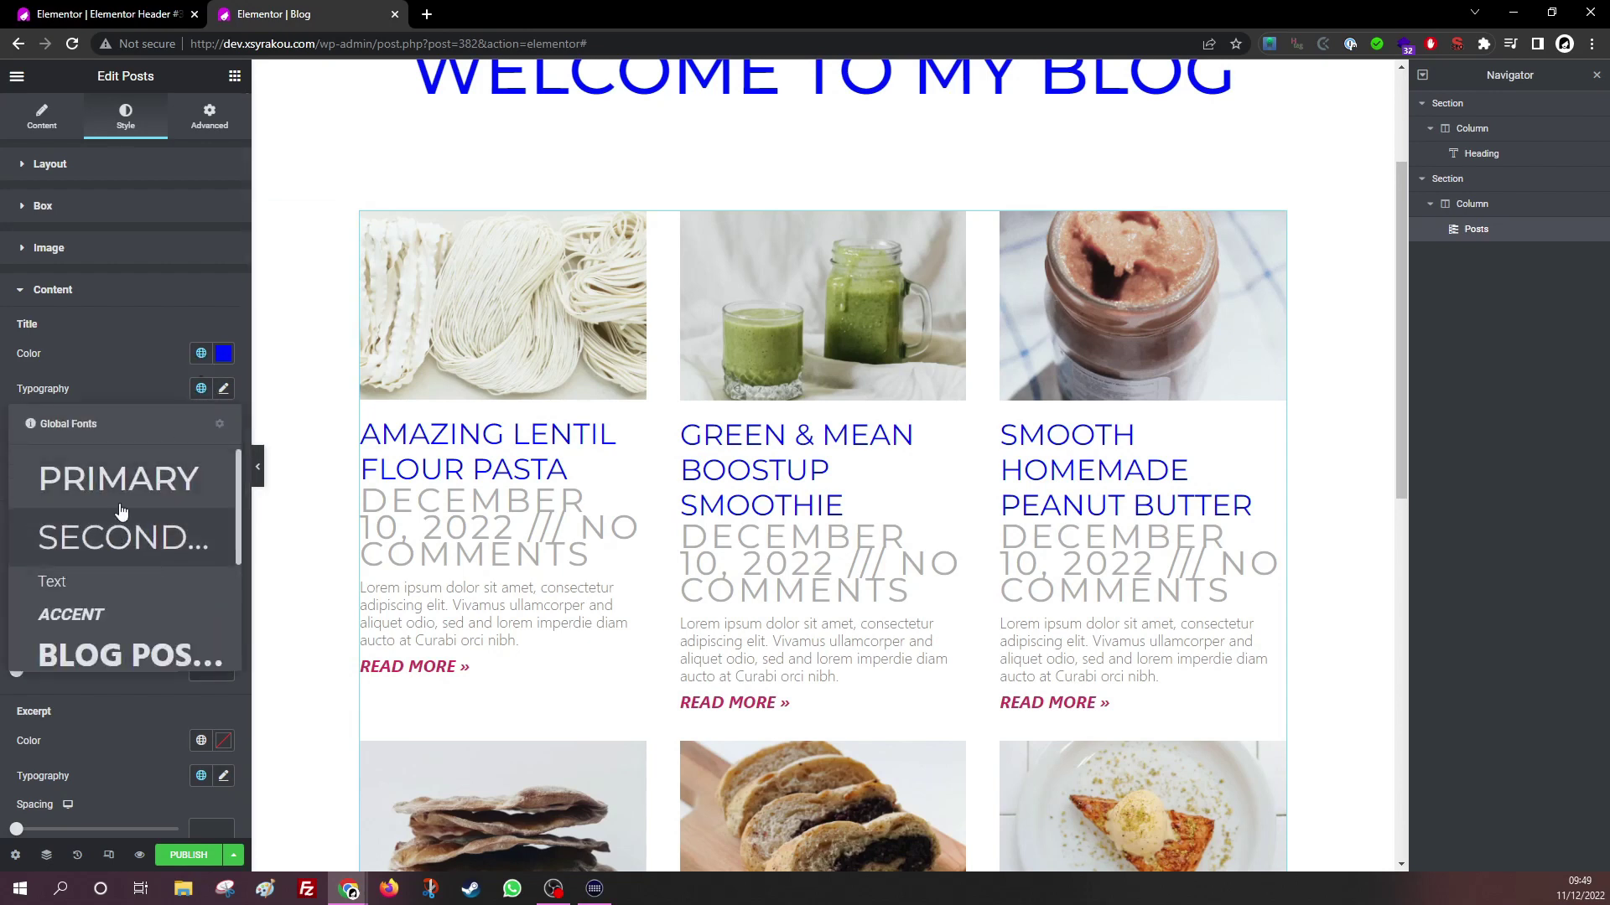
left_click(144, 364)
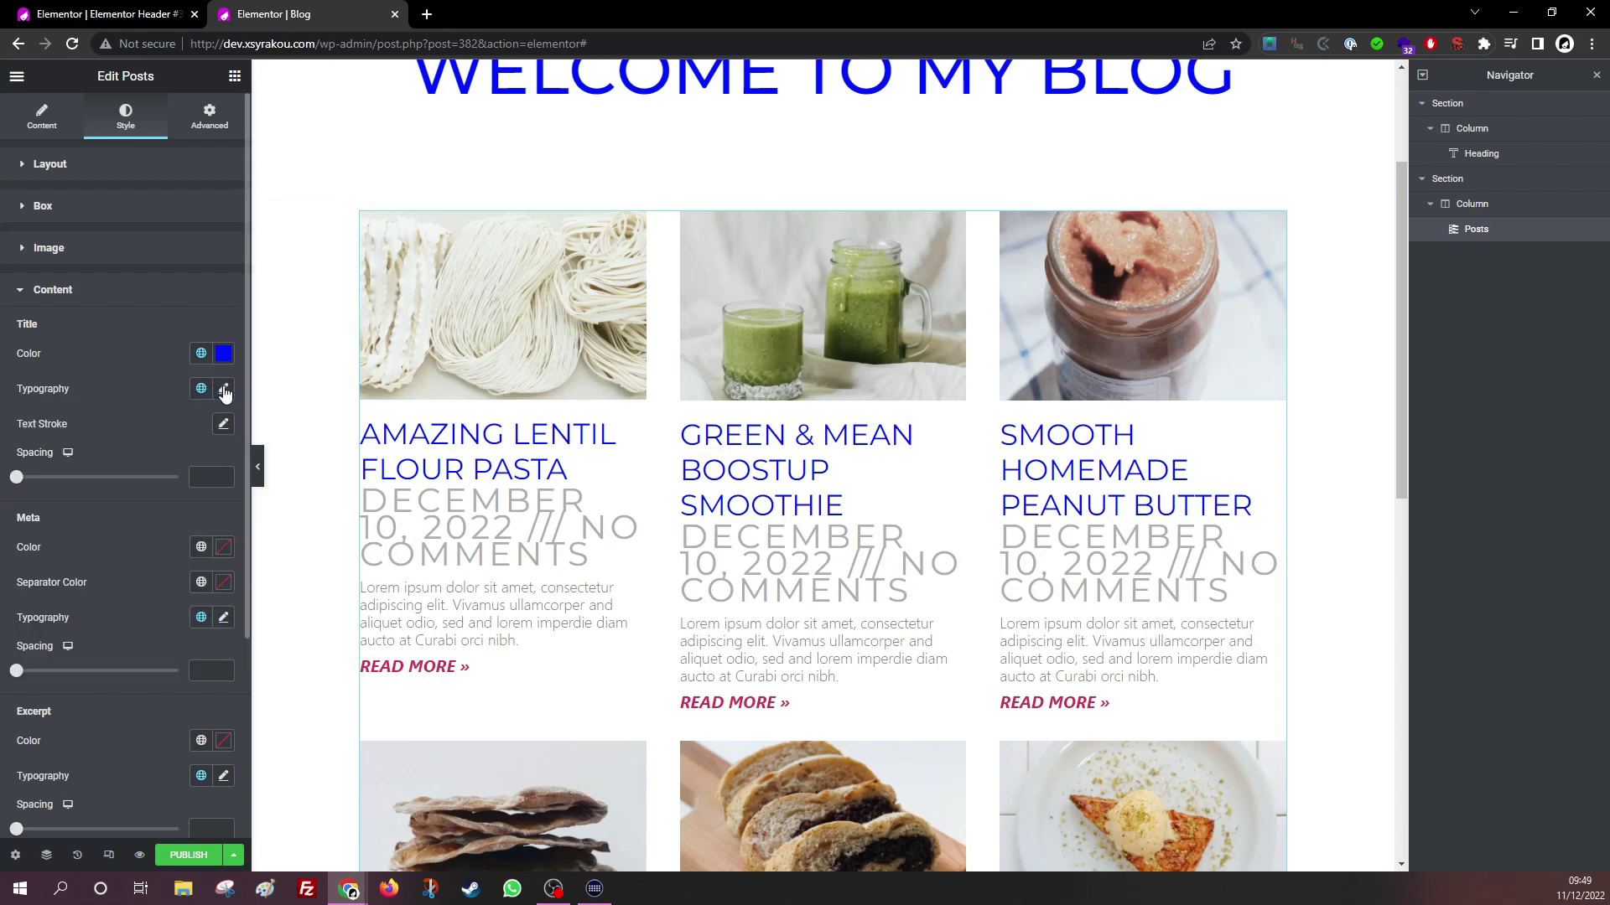
left_click(224, 390)
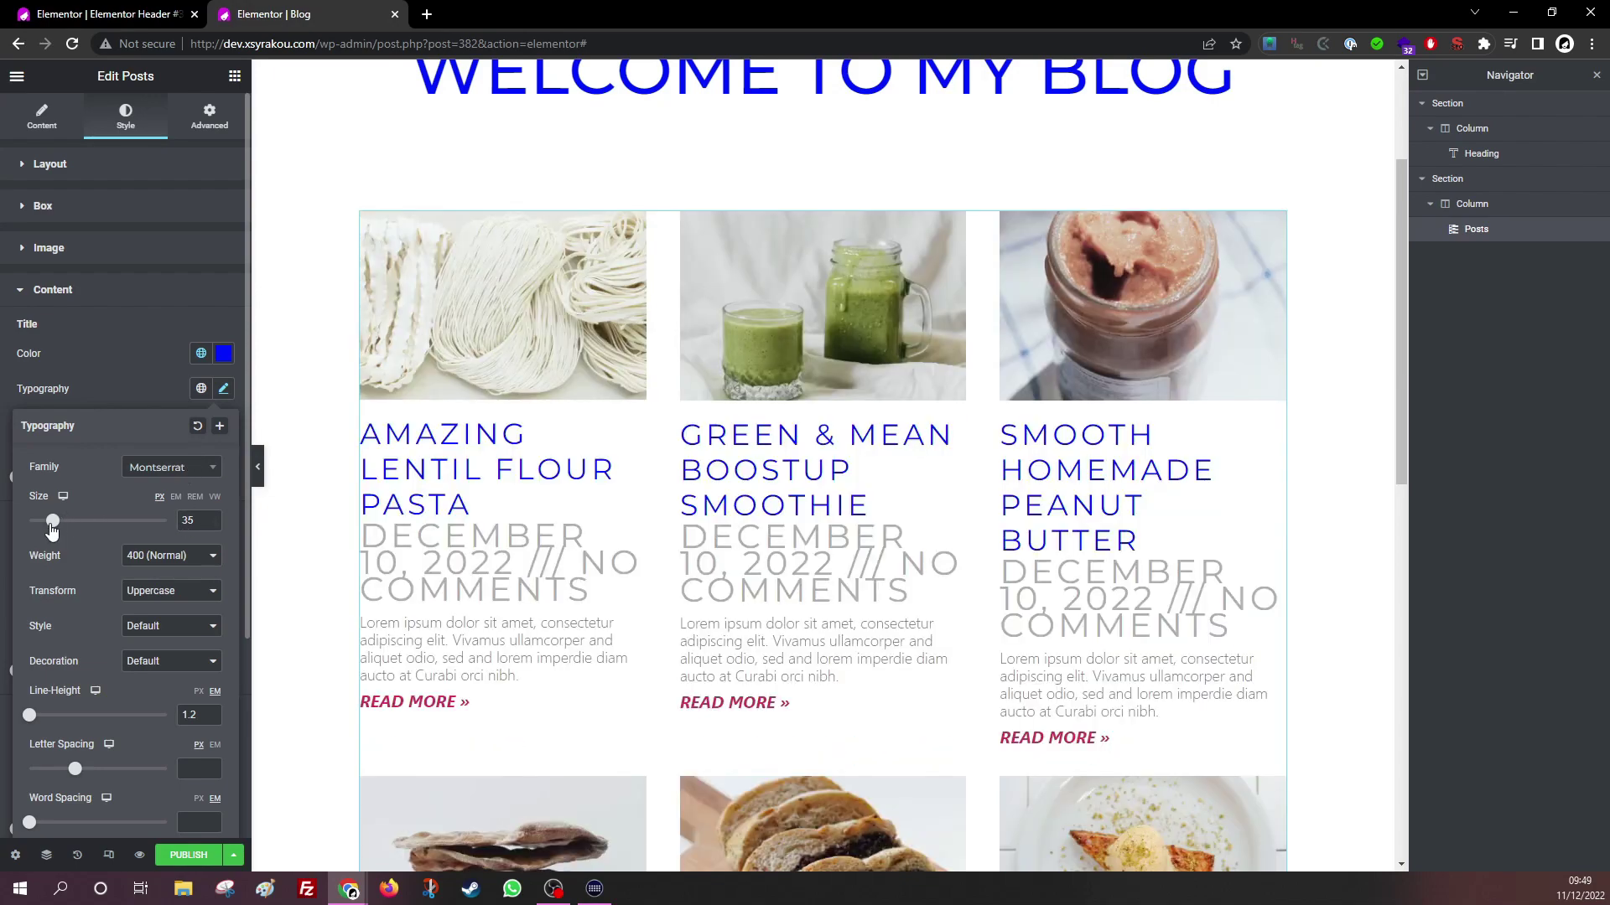
left_click_drag(52, 523, 48, 535)
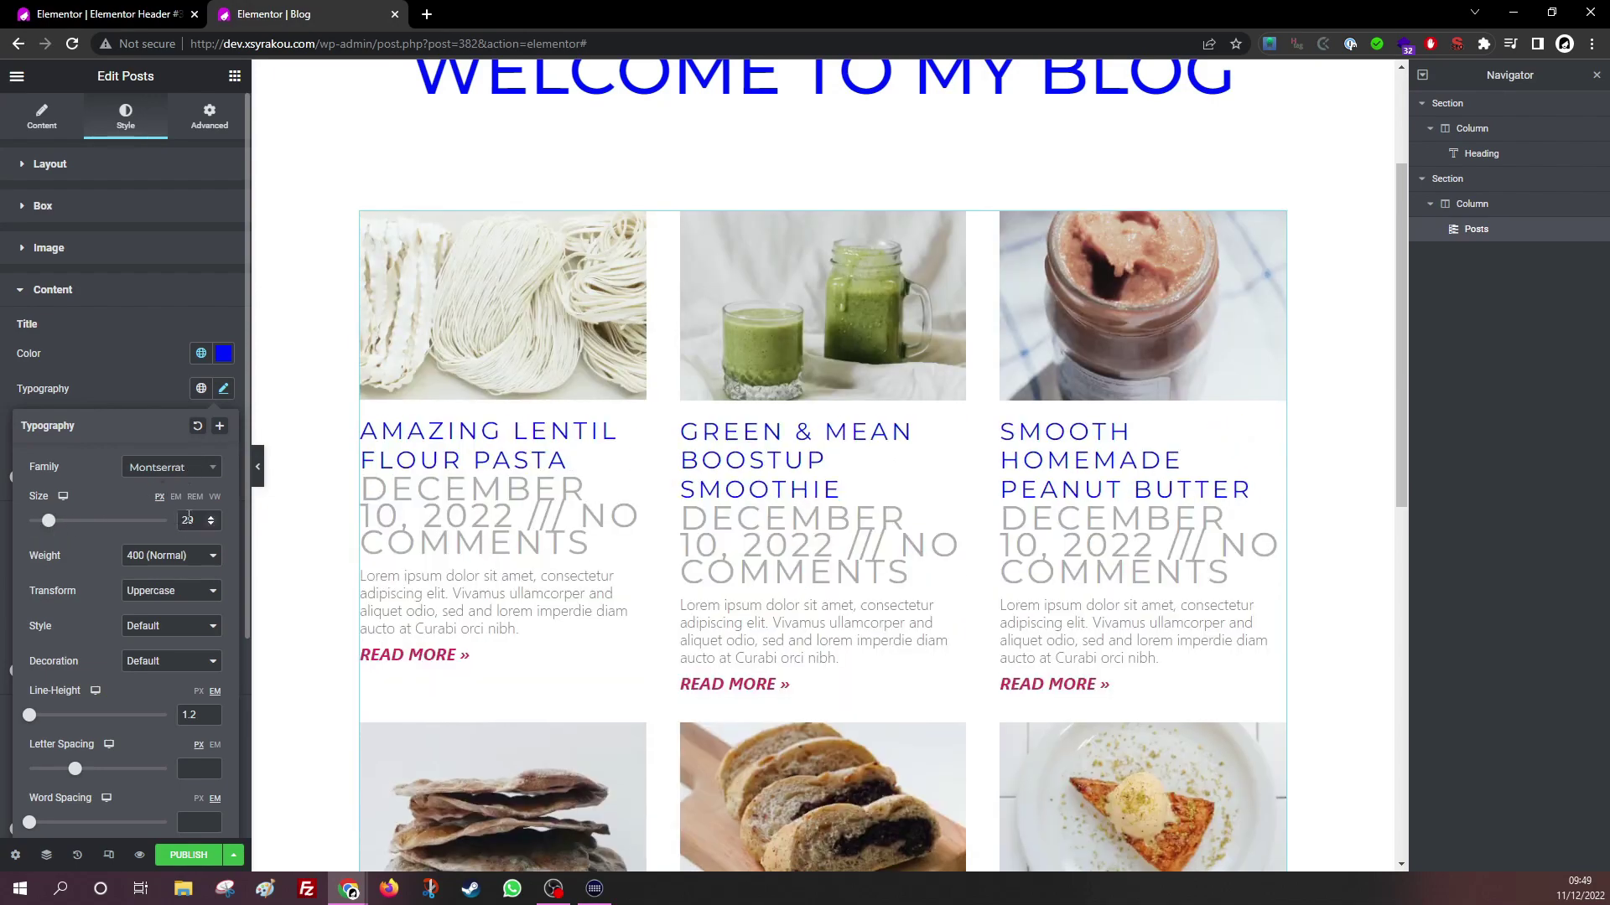
left_click(153, 383)
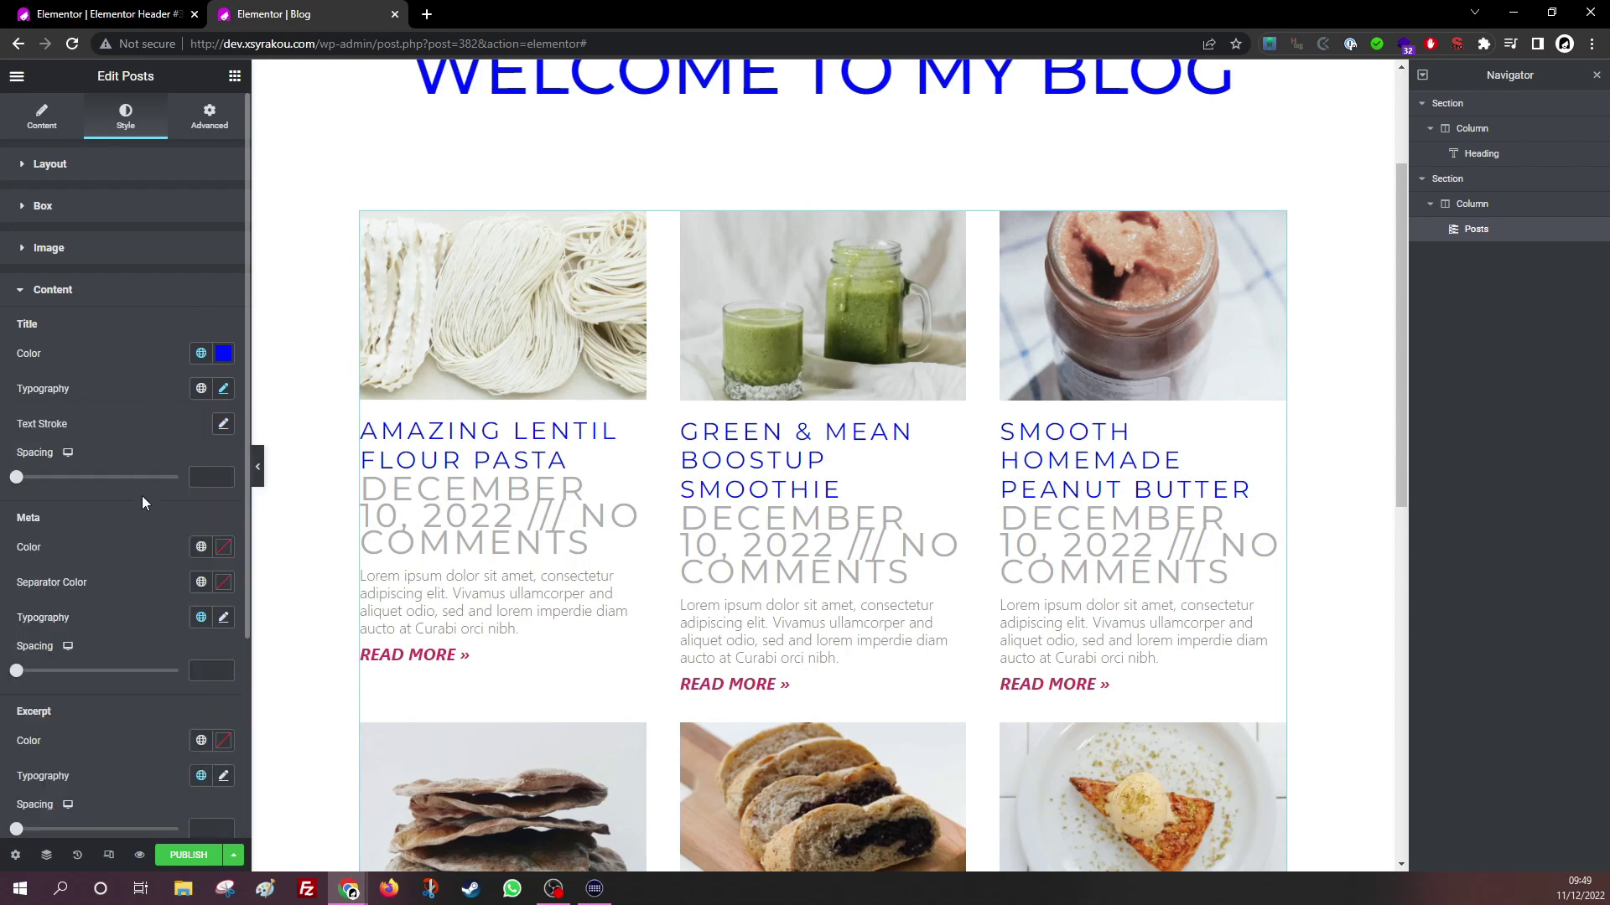
Apply the global Text color to the post meta in the content styling.
left_click(202, 546)
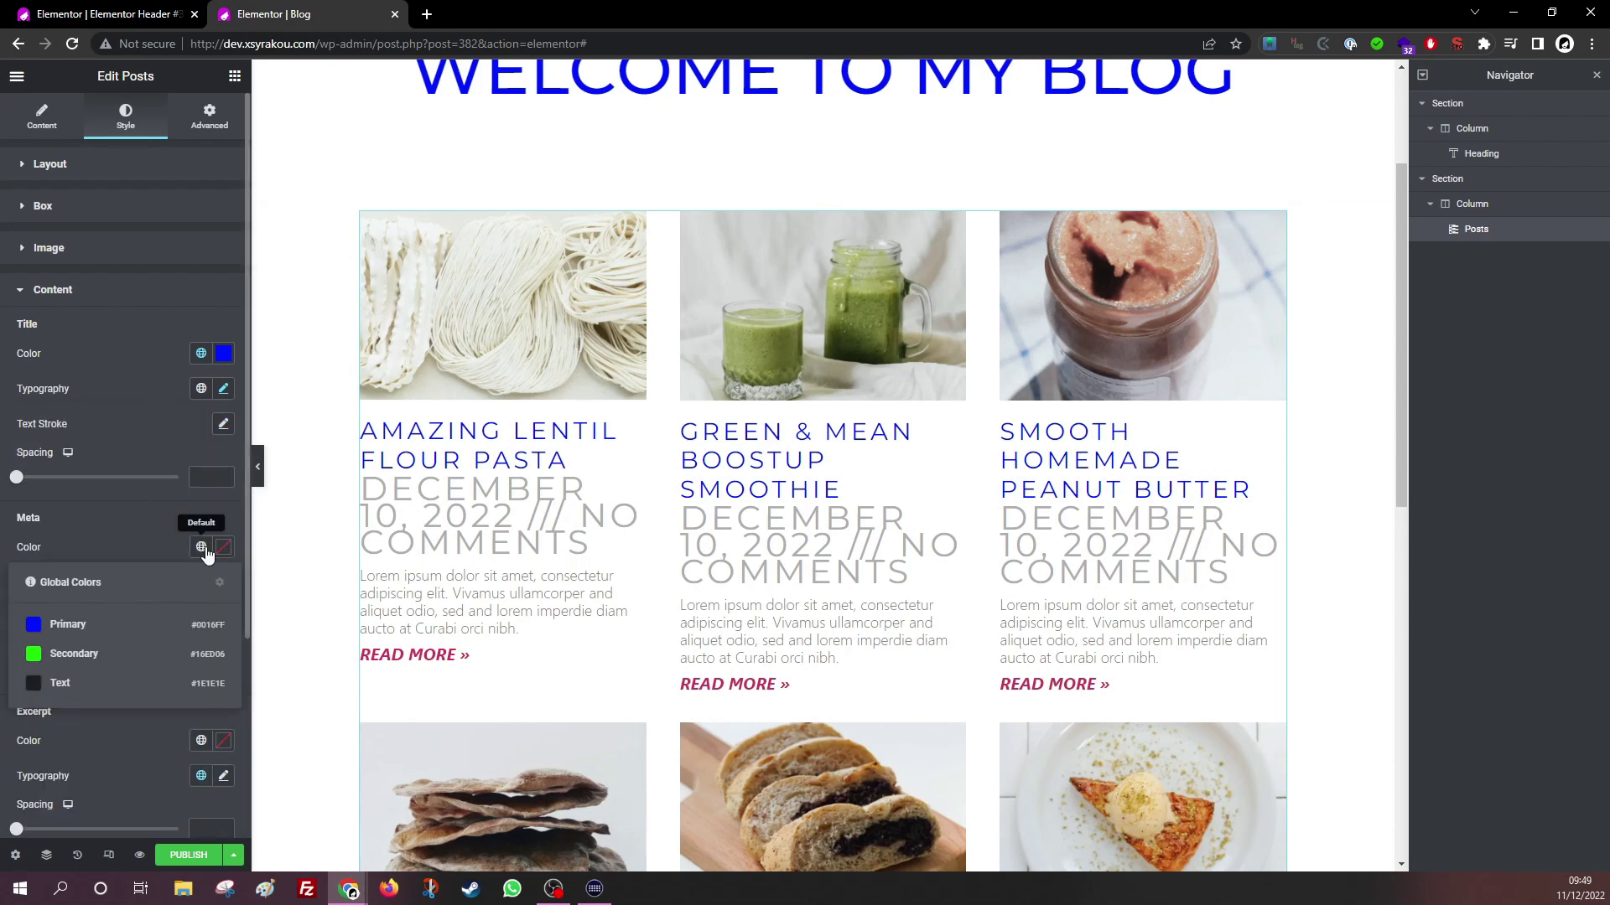
left_click(78, 679)
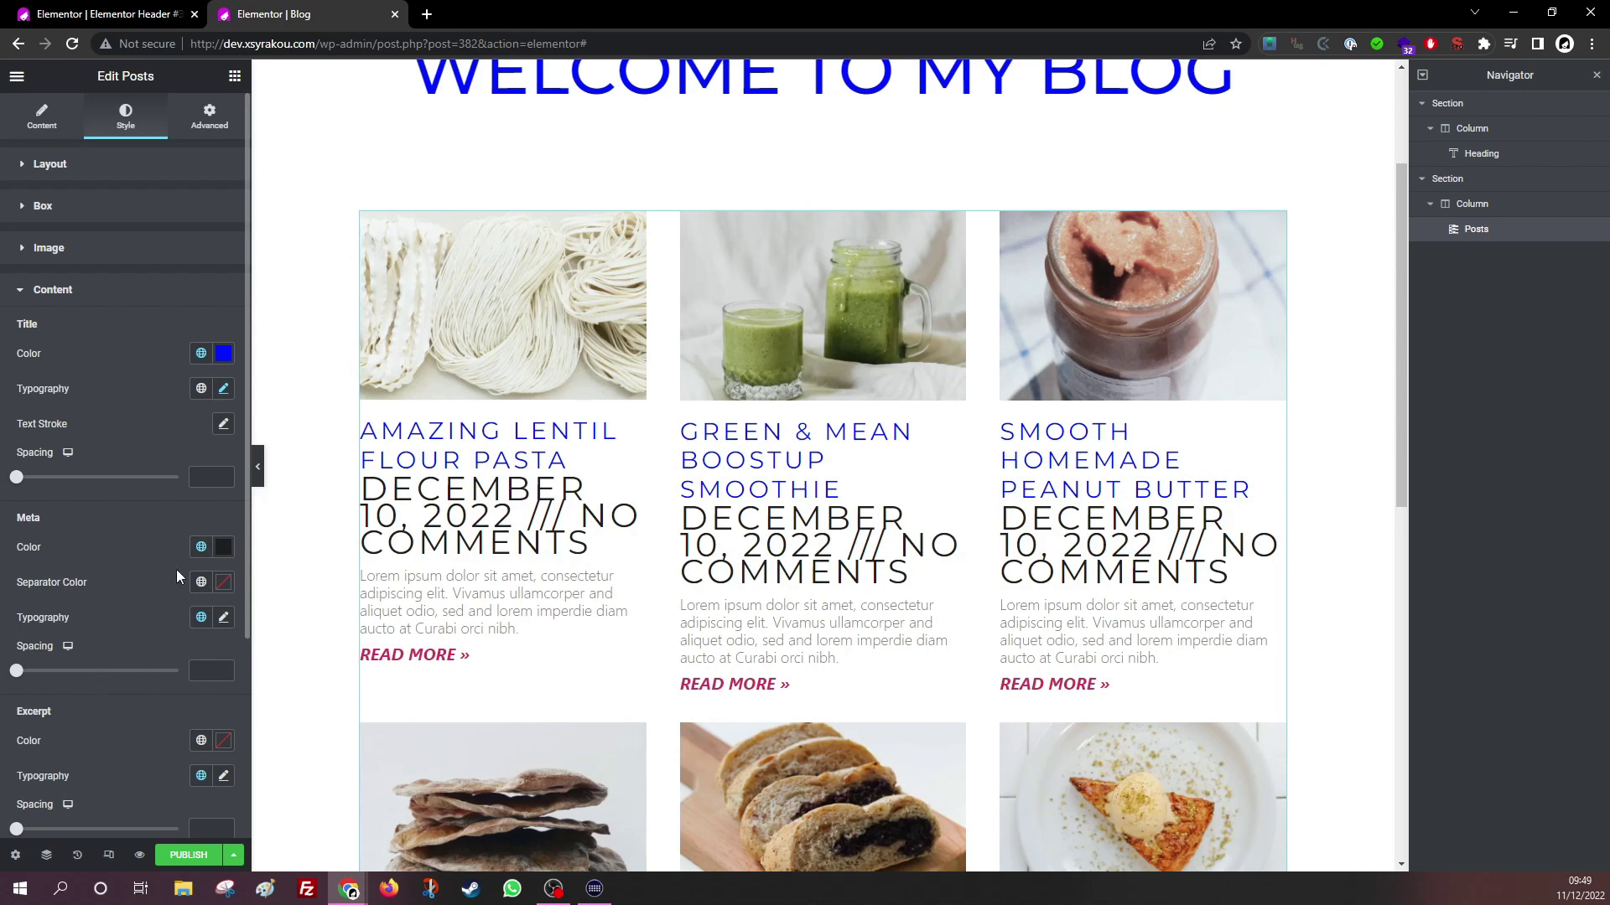
Try a bold heading-style global font and the global Text font on the post meta.
left_click(201, 618)
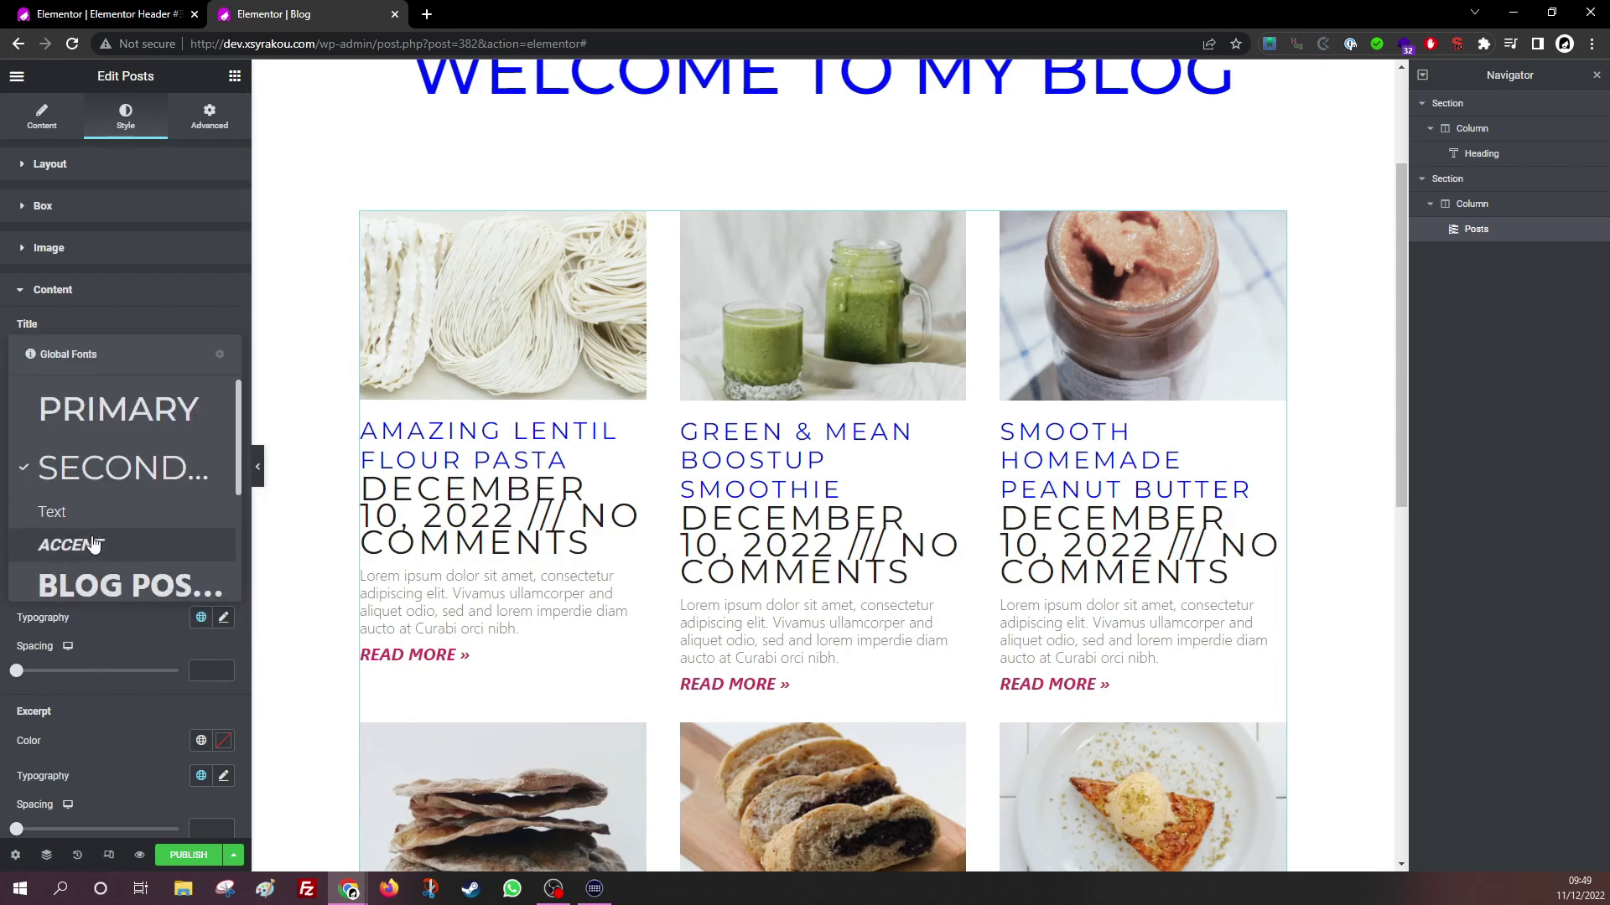
scroll(100, 499, "down", 2)
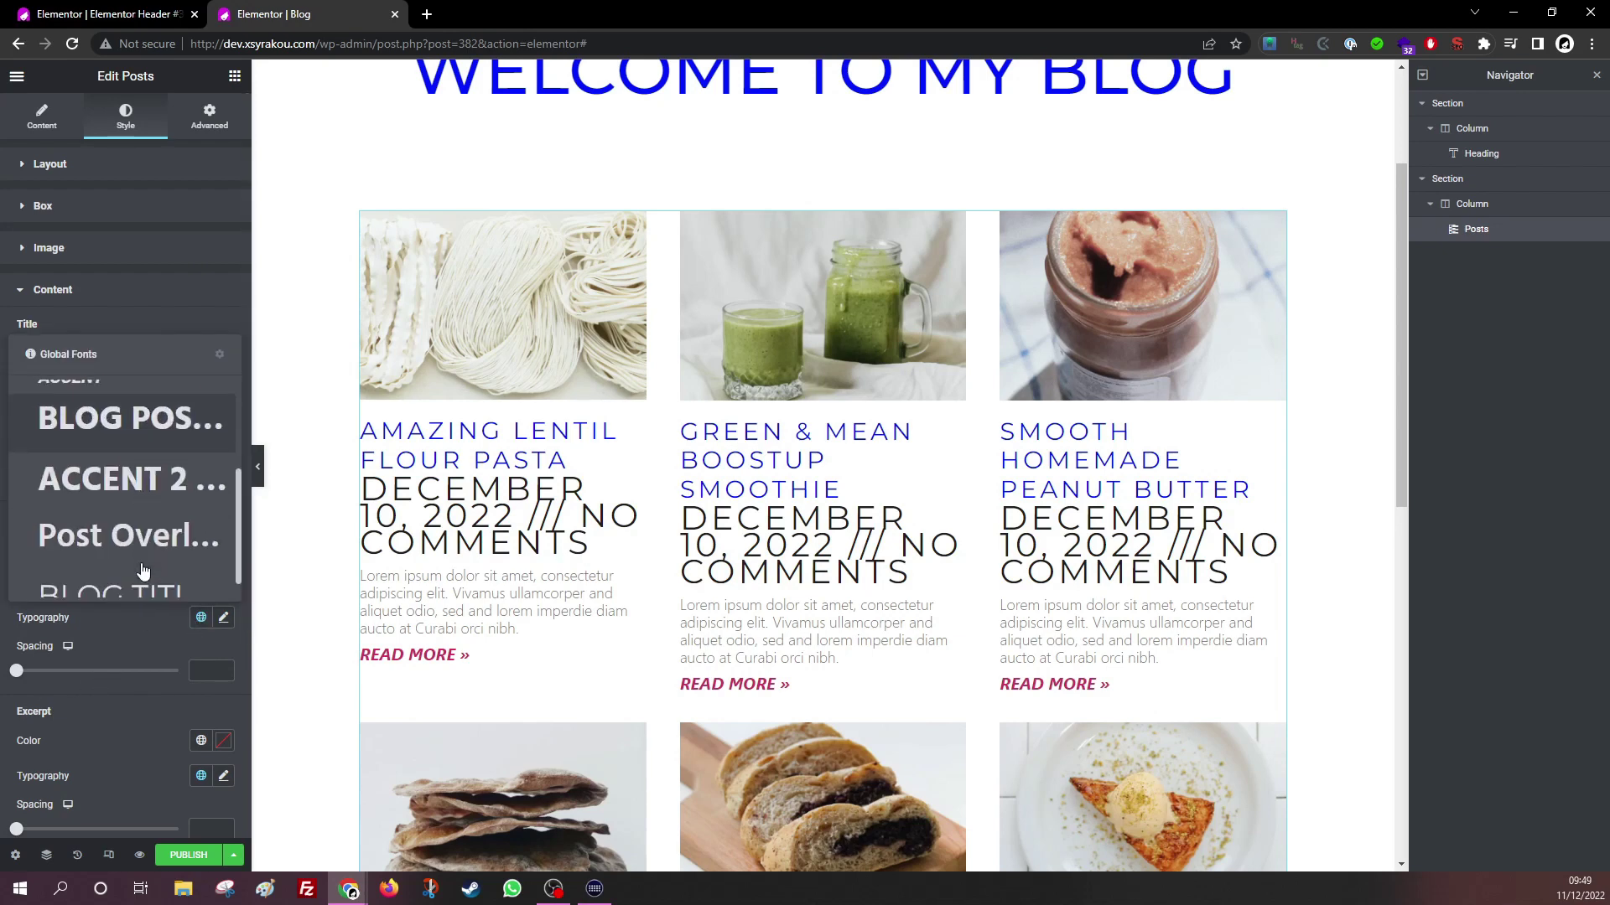
left_click(108, 487)
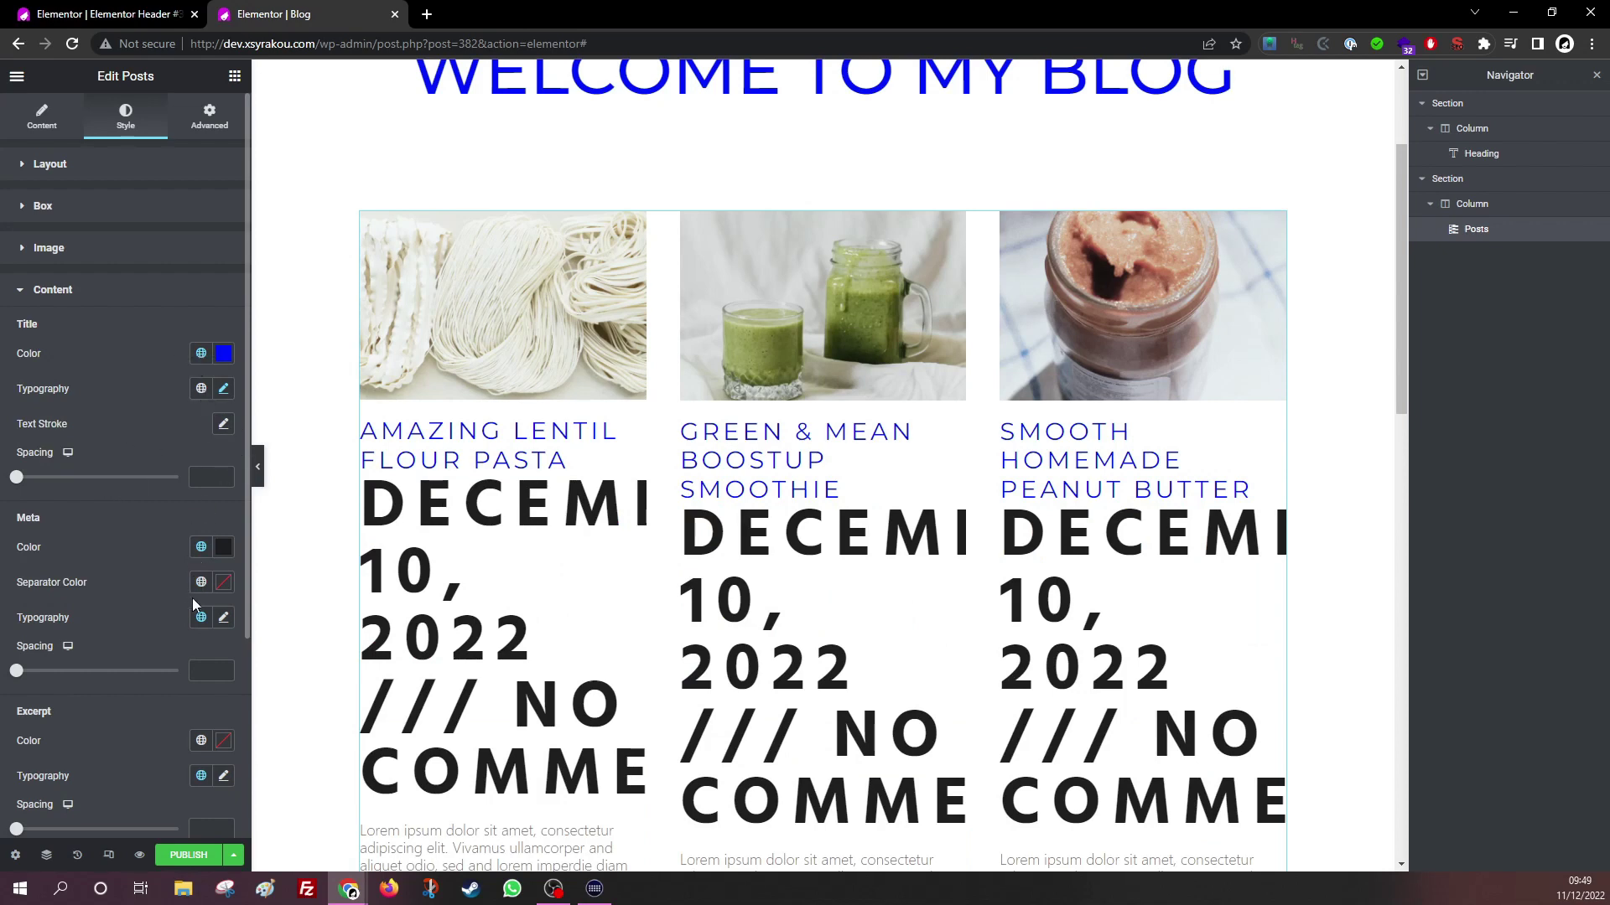
left_click(201, 617)
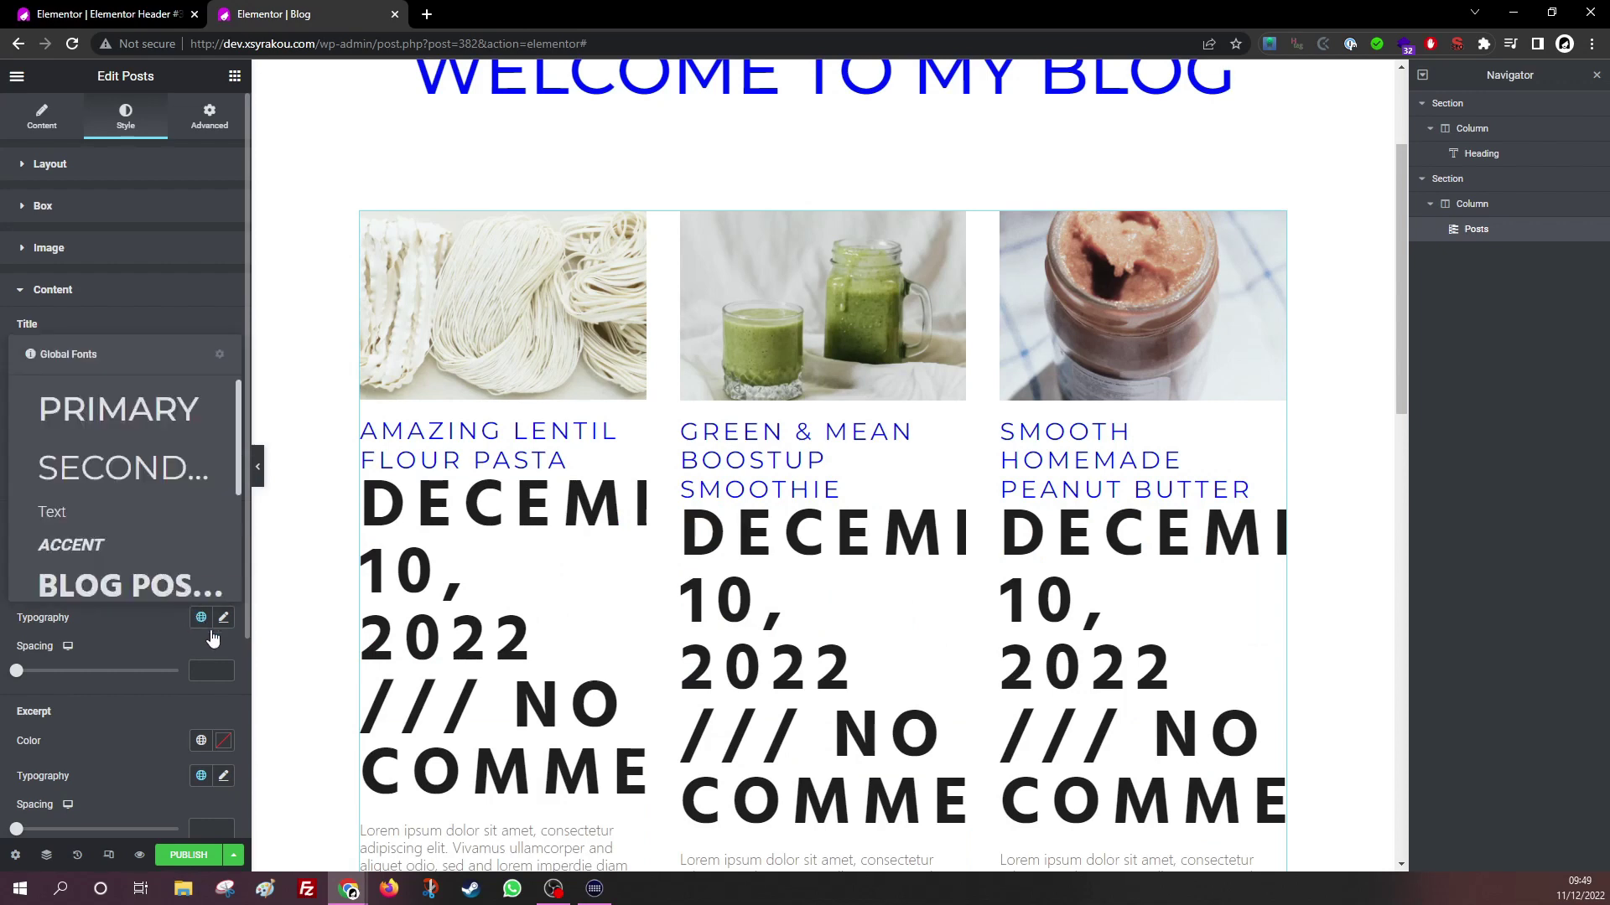
left_click(109, 510)
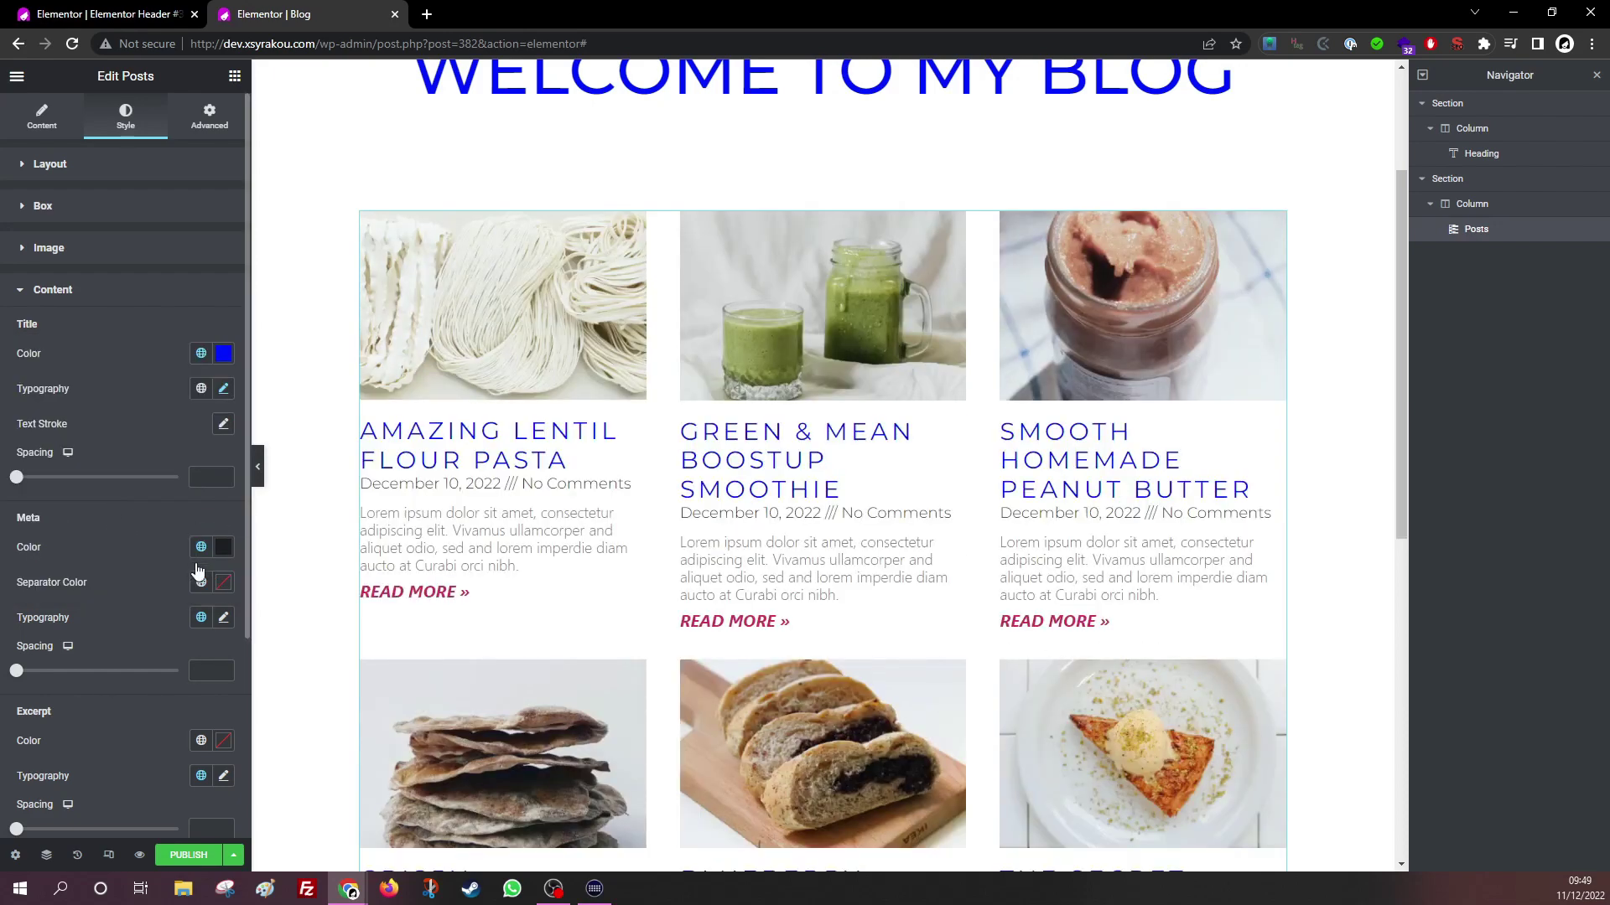
Apply the global Accent font to the post meta, and set the spacing to 9 for titles and 24 for meta.
left_click(201, 617)
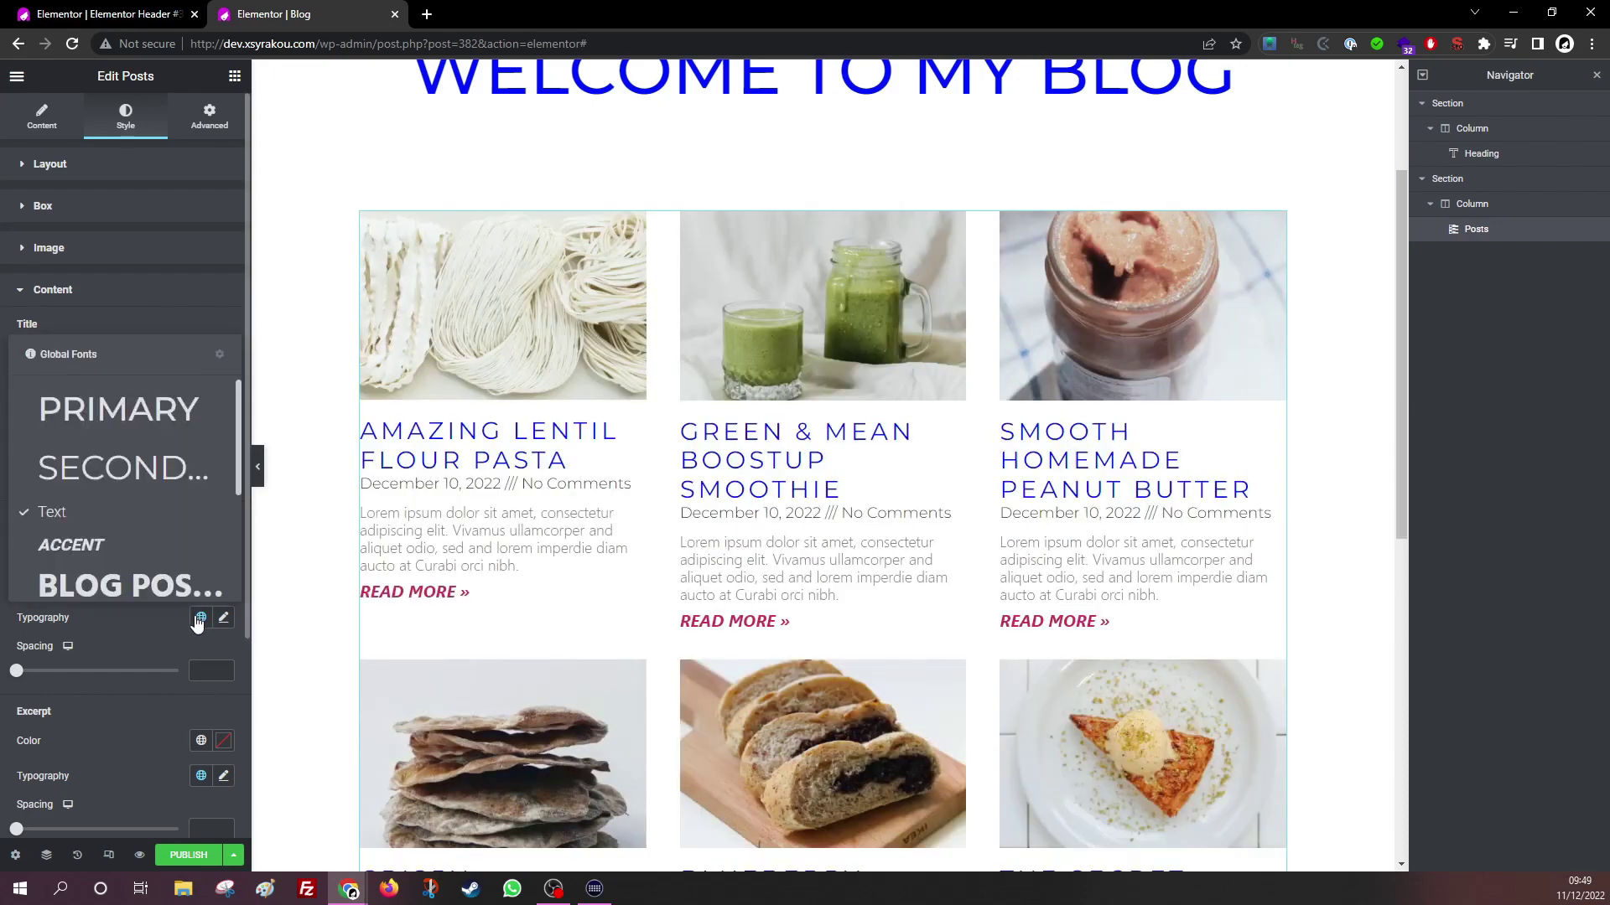
left_click(66, 557)
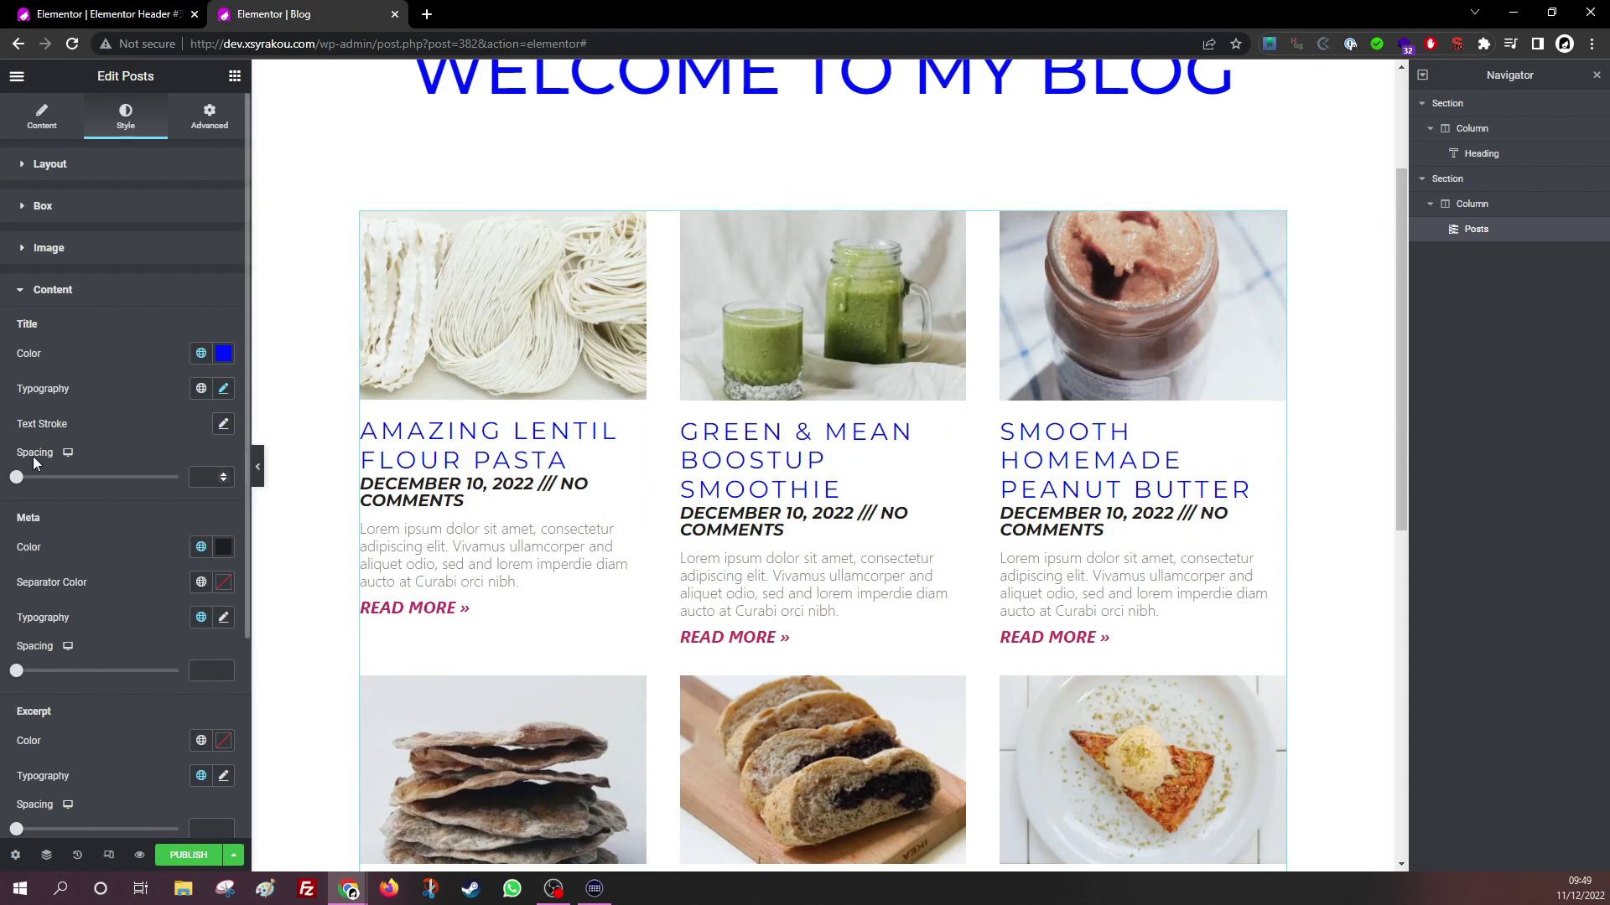
mouse_move(22, 484)
left_mouse_down()
mouse_move(83, 484)
mouse_move(37, 492)
left_mouse_up()
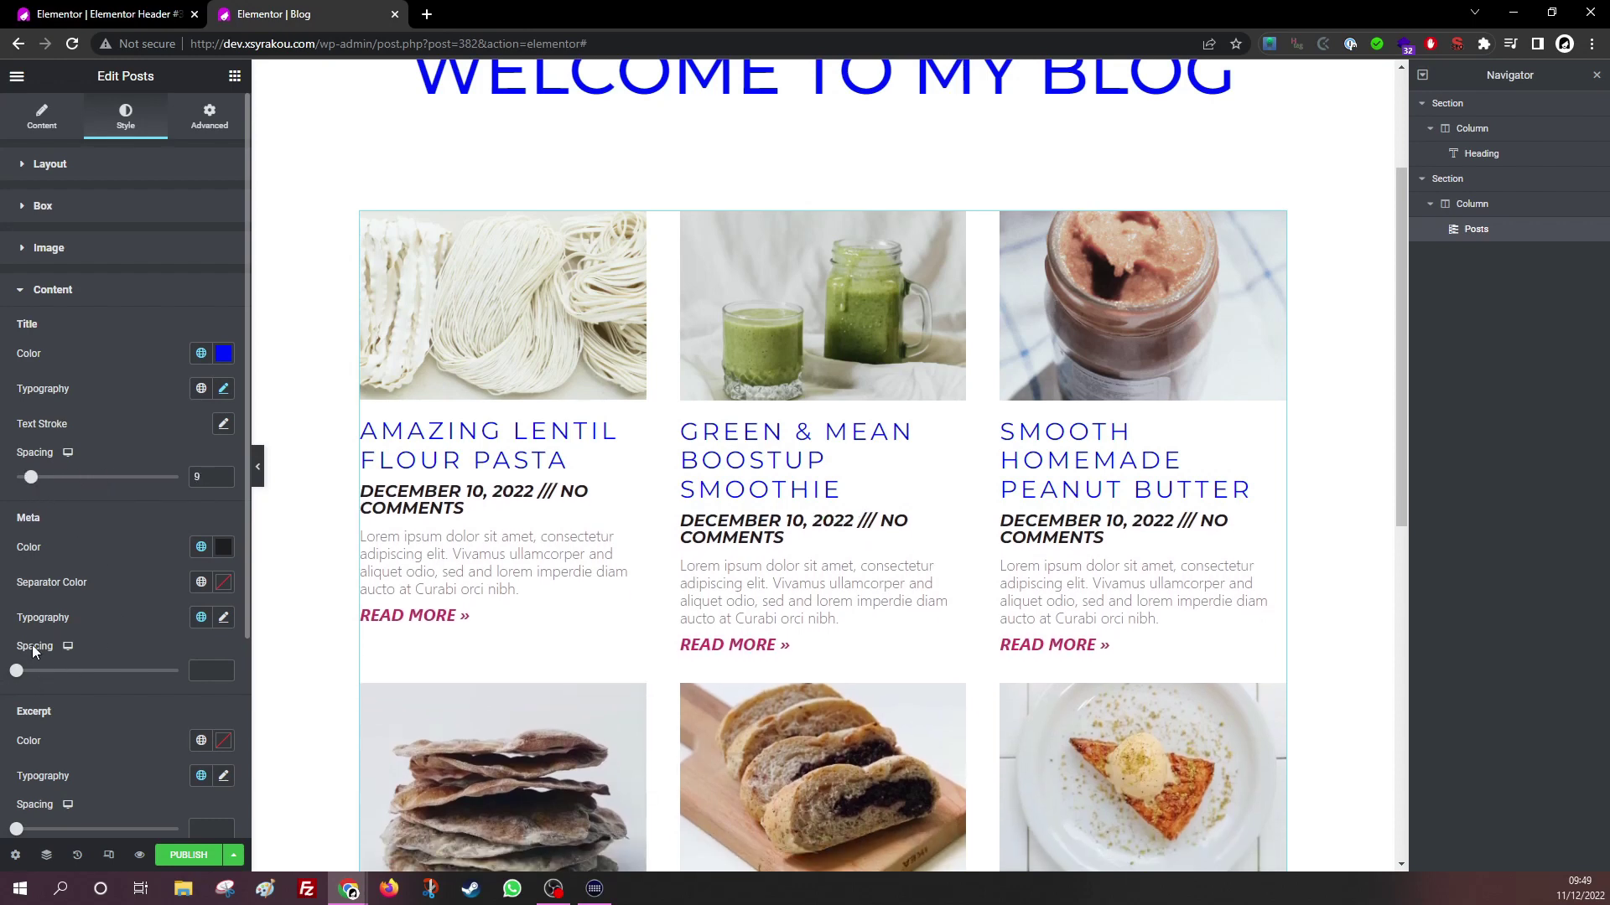
left_click_drag(17, 671, 58, 675)
Apply the global Text color to the post excerpts and the global Secondary color to the Read More links.
scroll(161, 693, "down", 2)
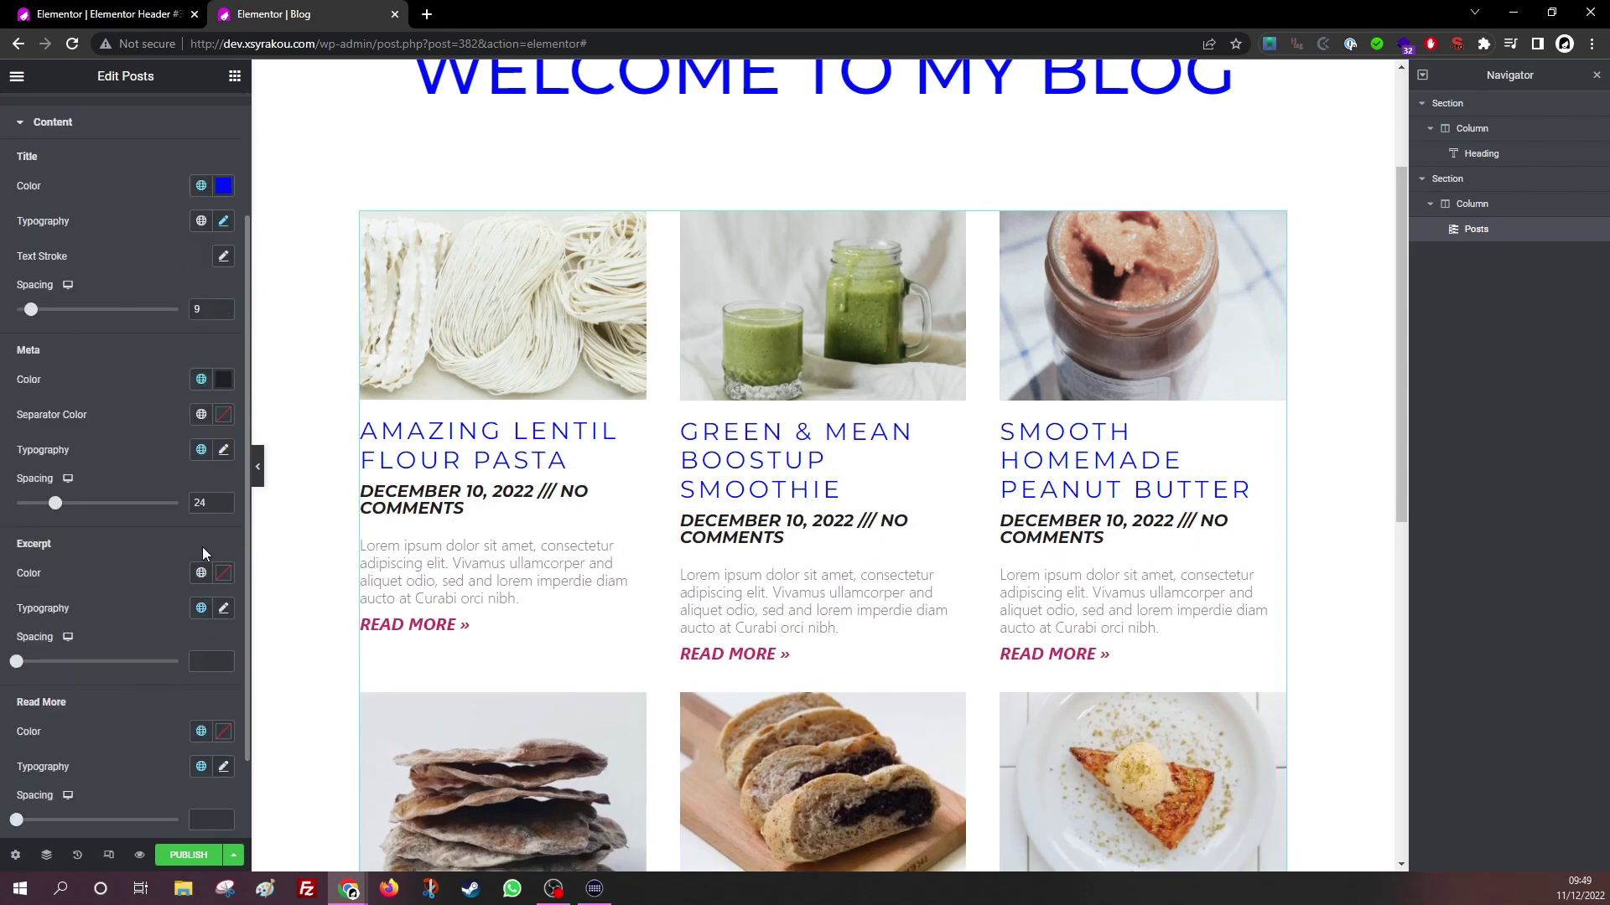
left_click(203, 575)
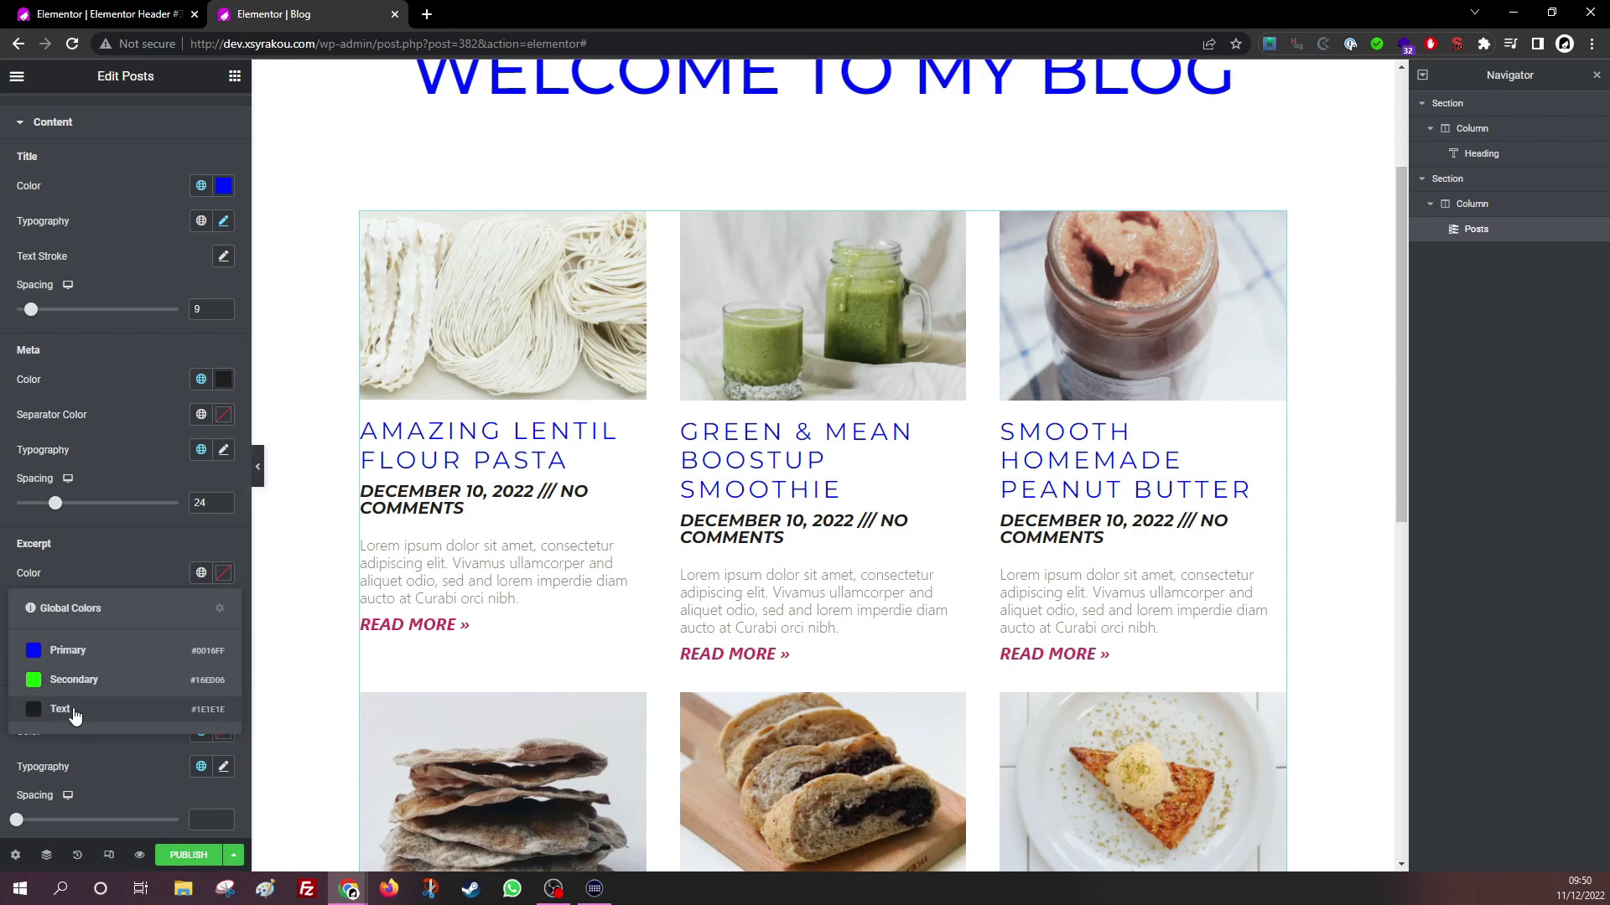
left_click(73, 708)
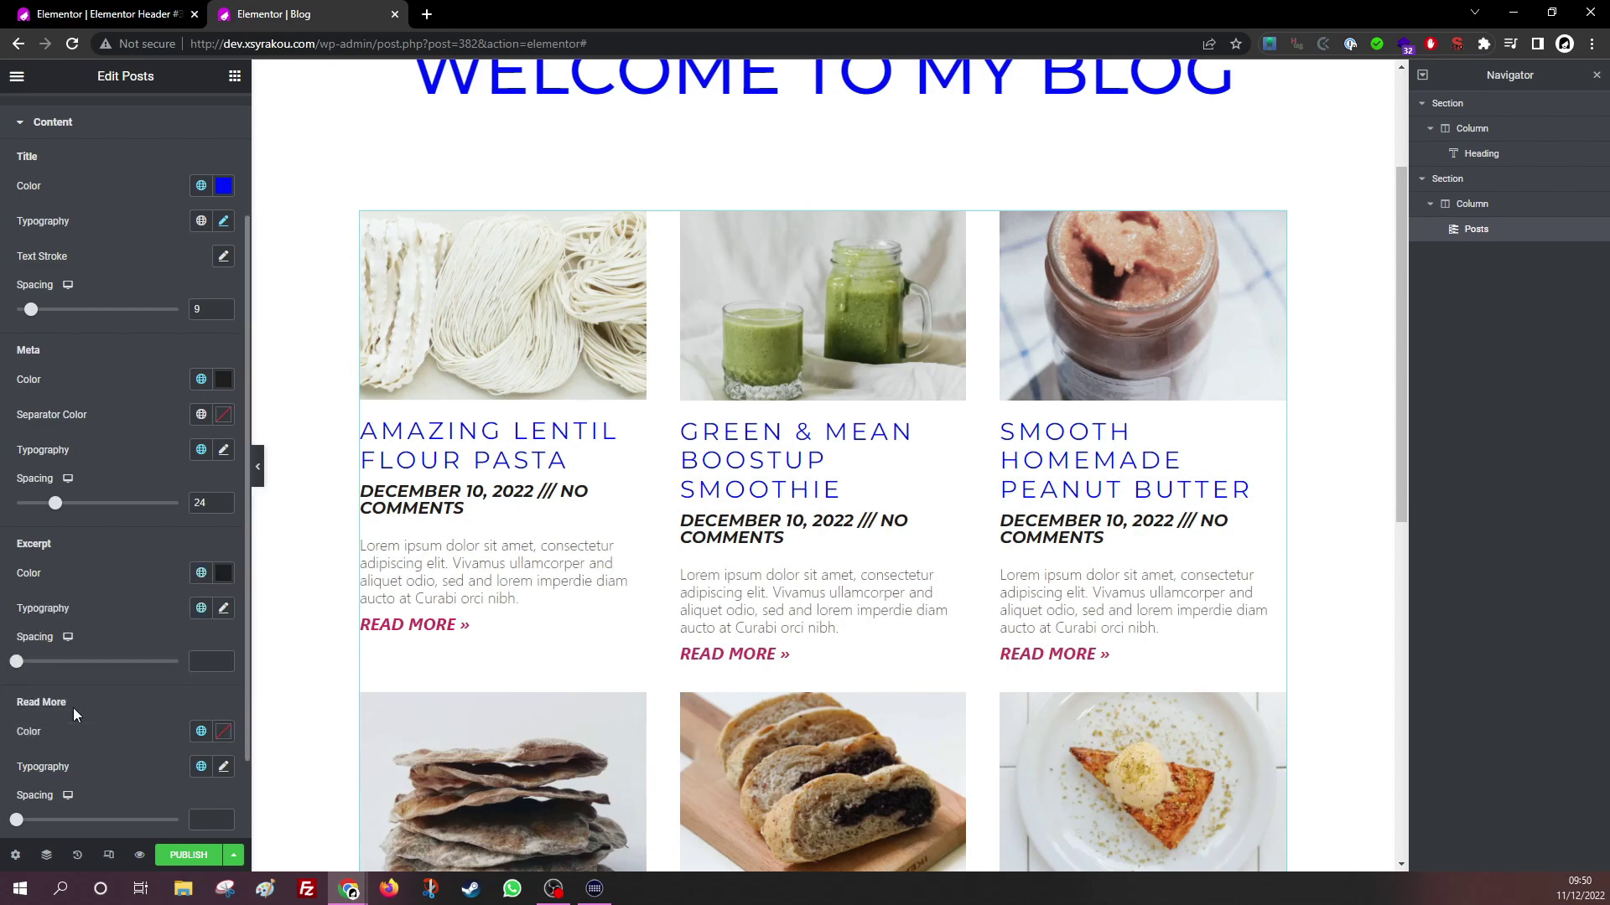
left_click(202, 608)
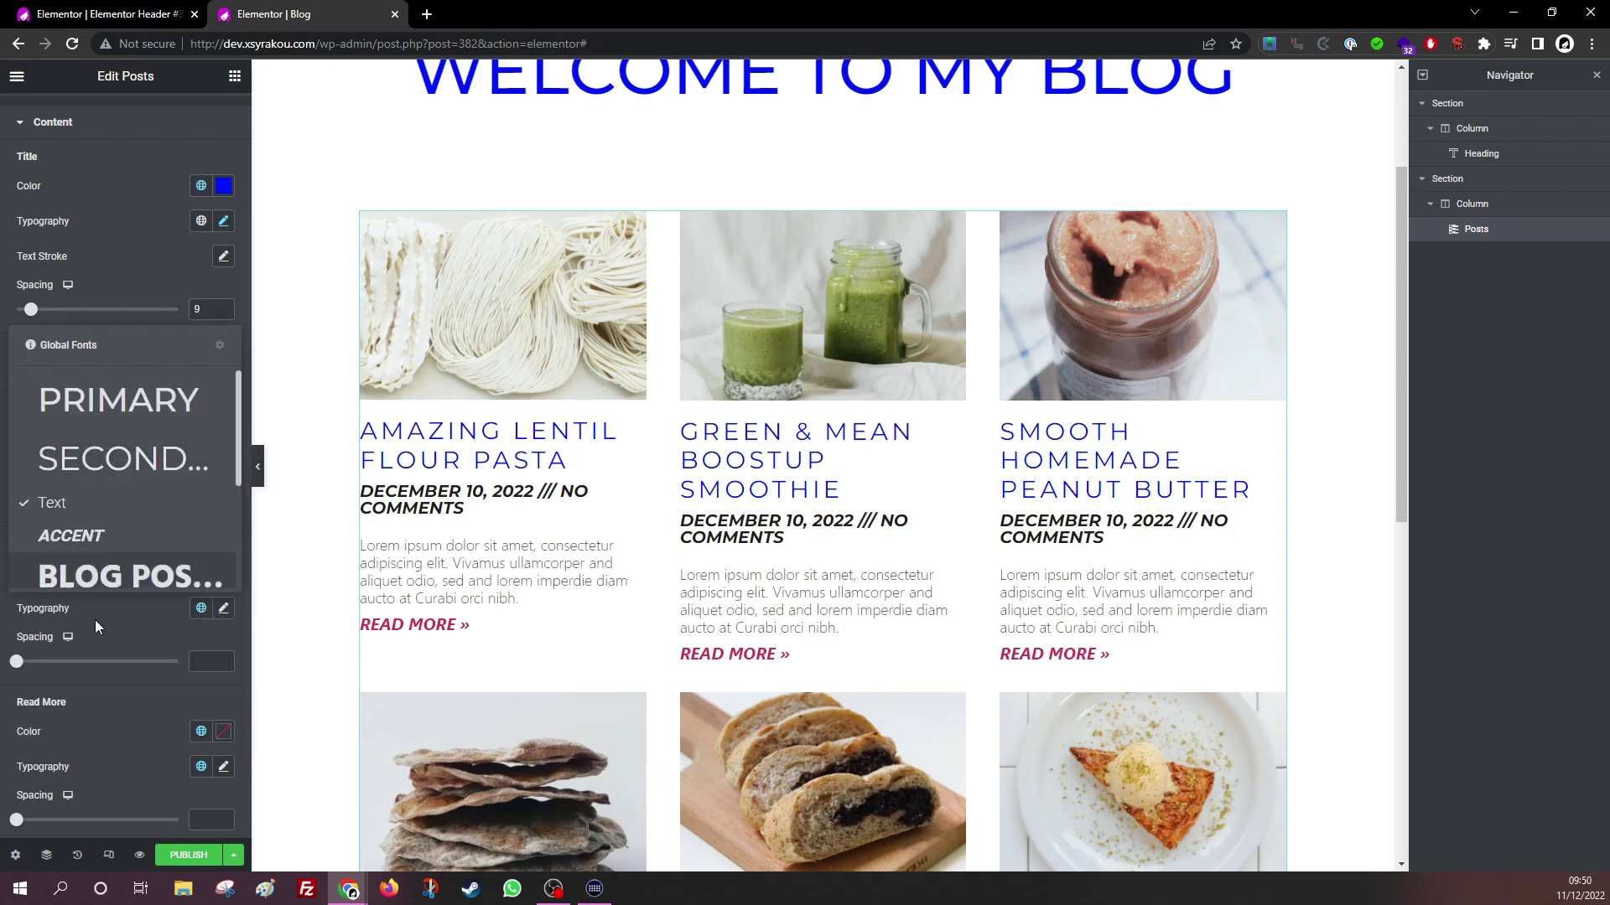
left_click(154, 632)
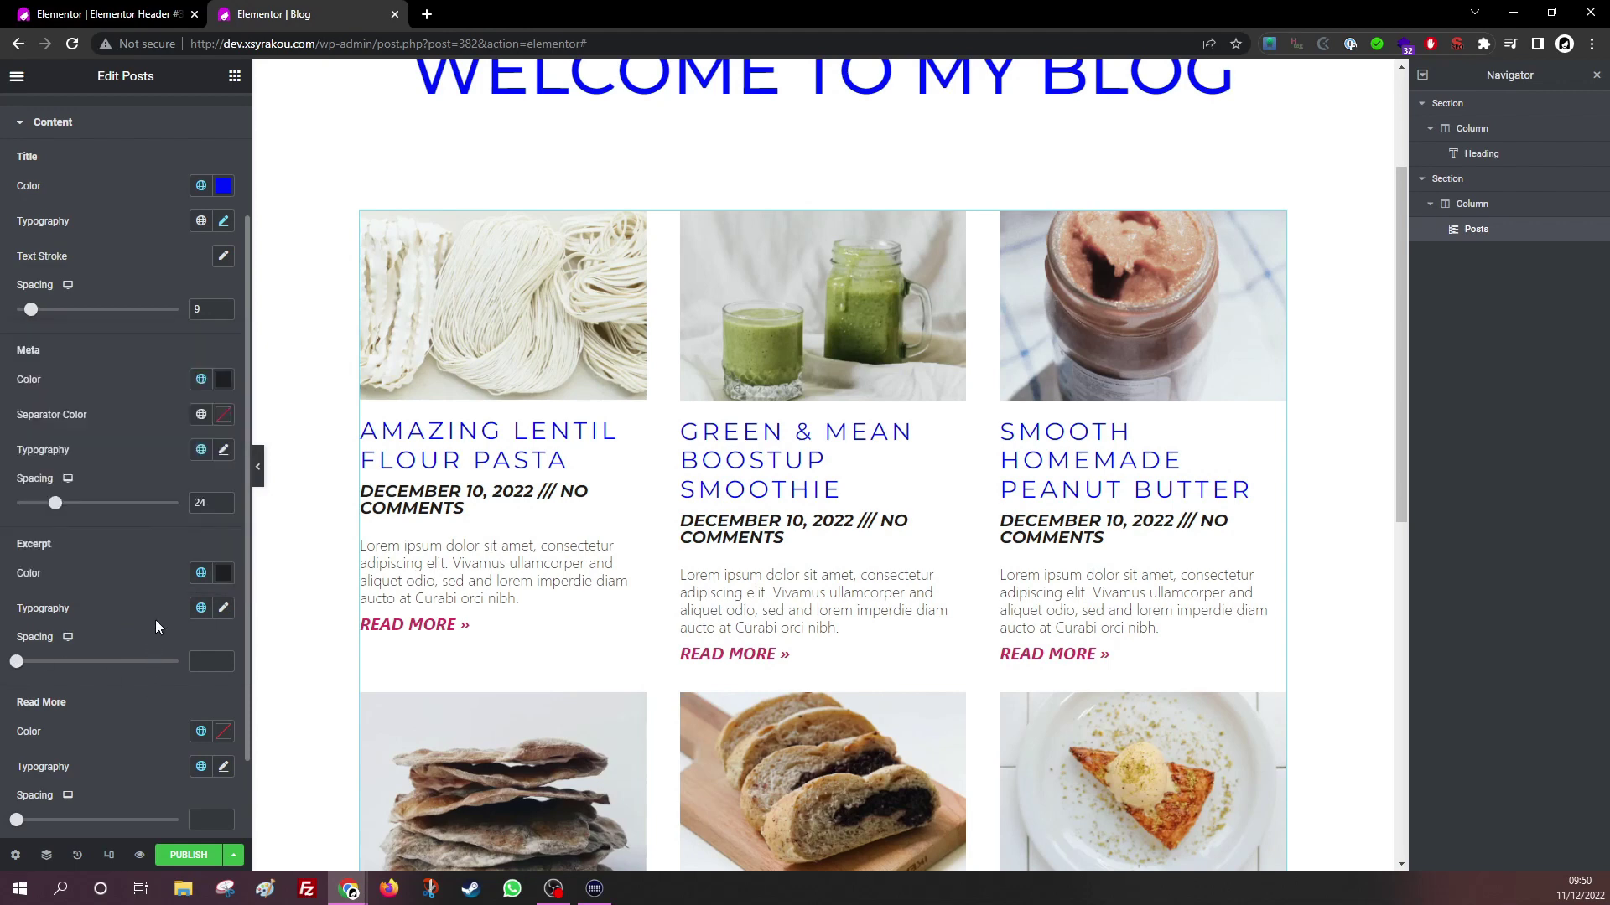
left_click(201, 731)
left_click(80, 667)
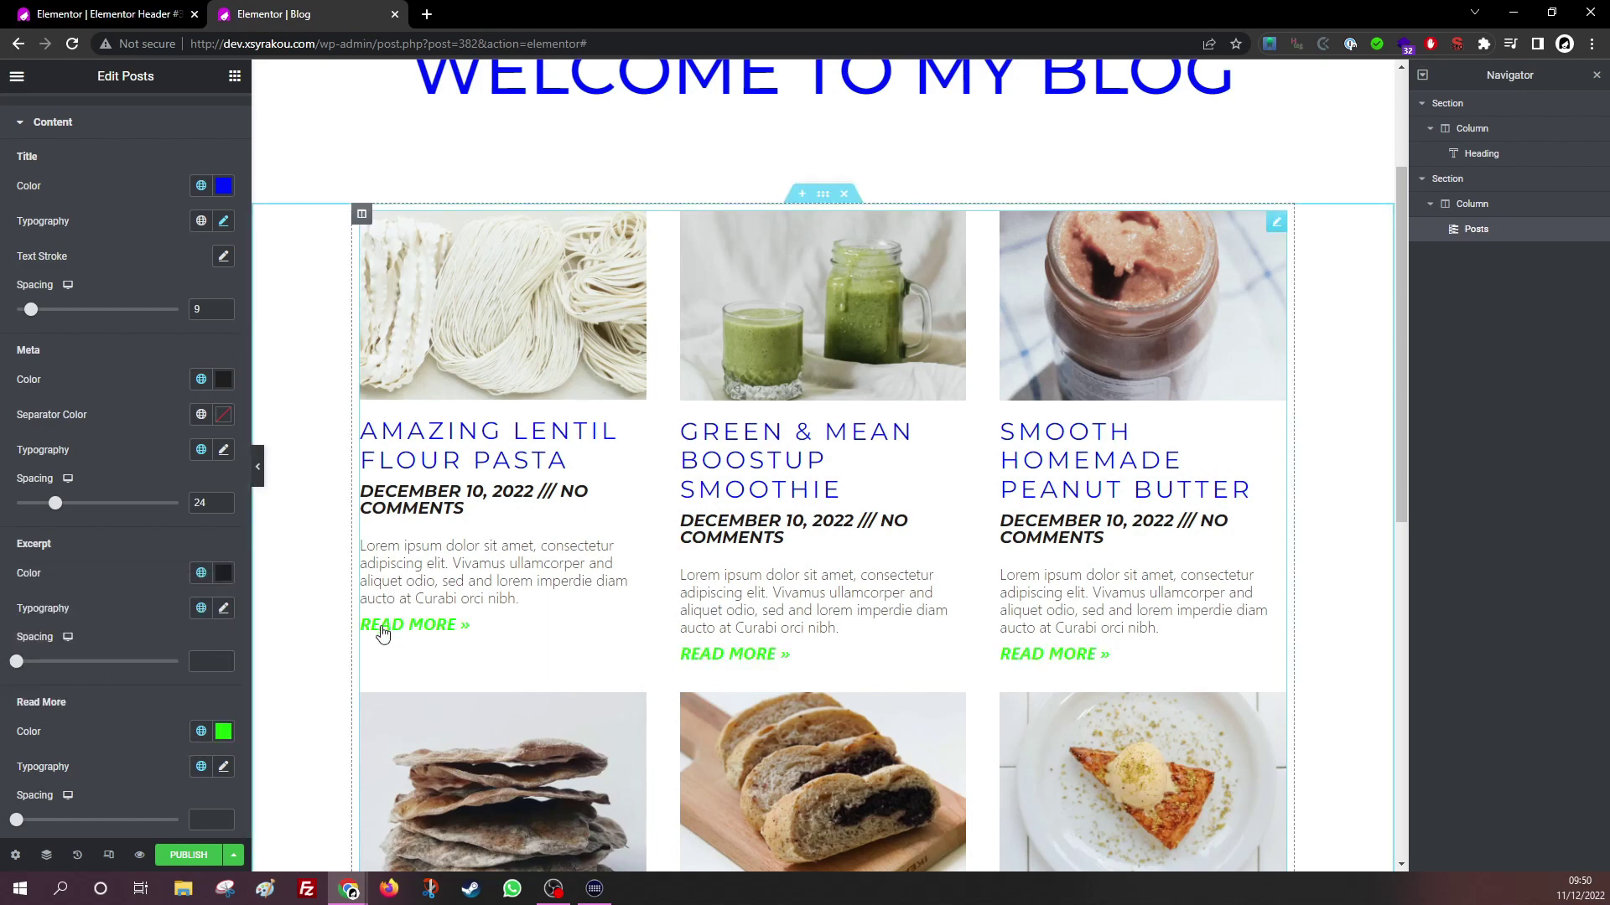
Publish the blog page with the styled Posts widget.
scroll(169, 719, "down", 1)
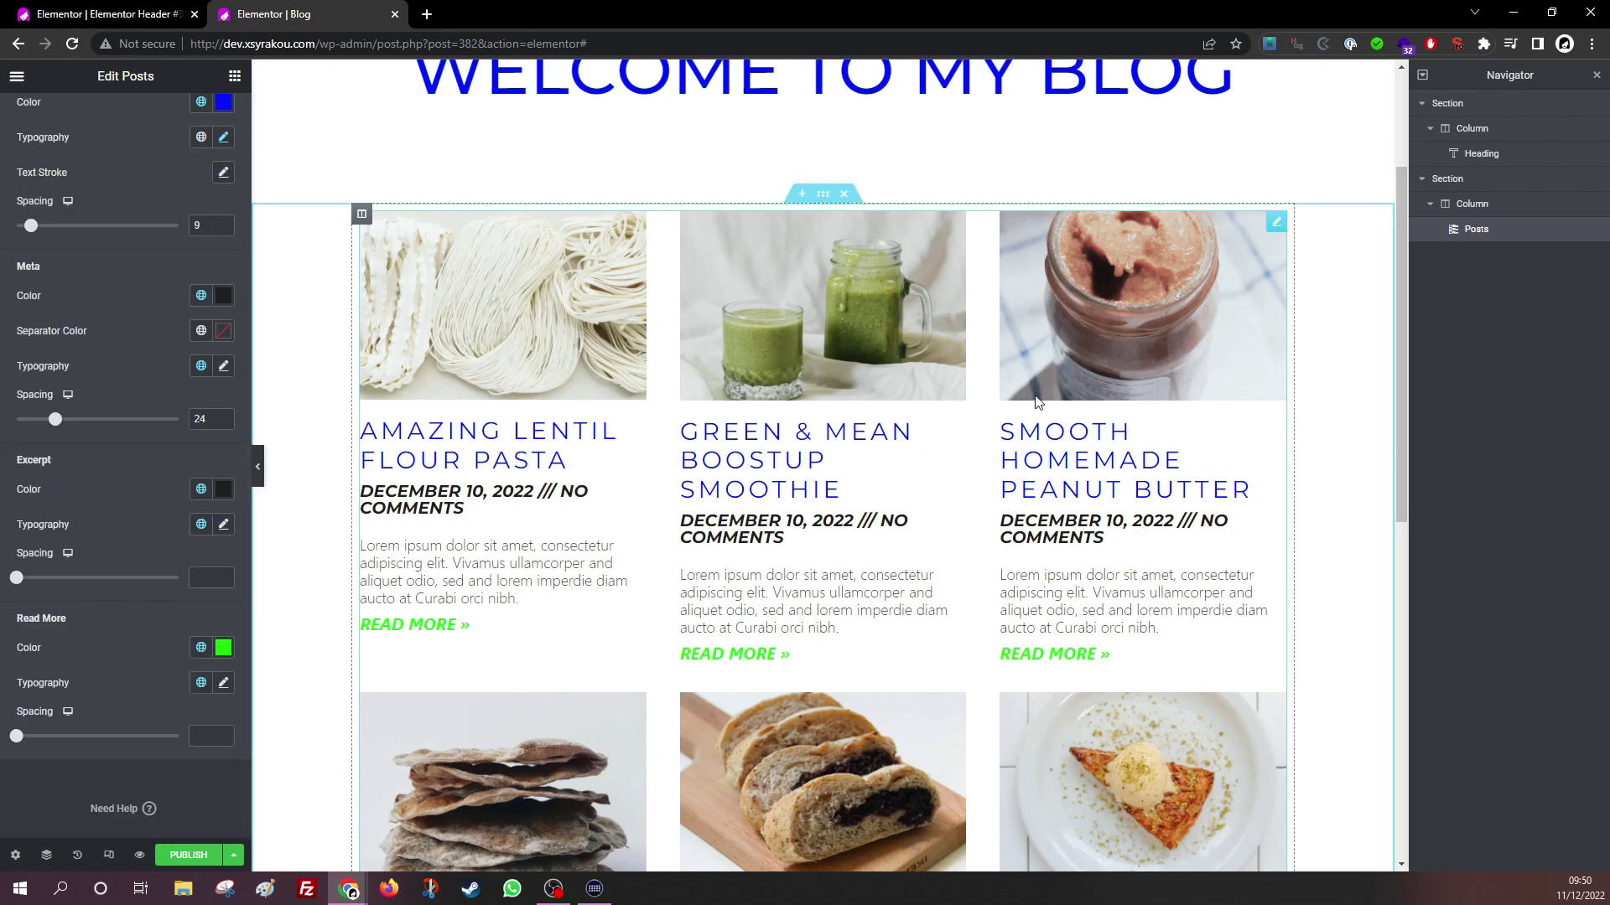
scroll(470, 715, "down", 1)
left_click(189, 855)
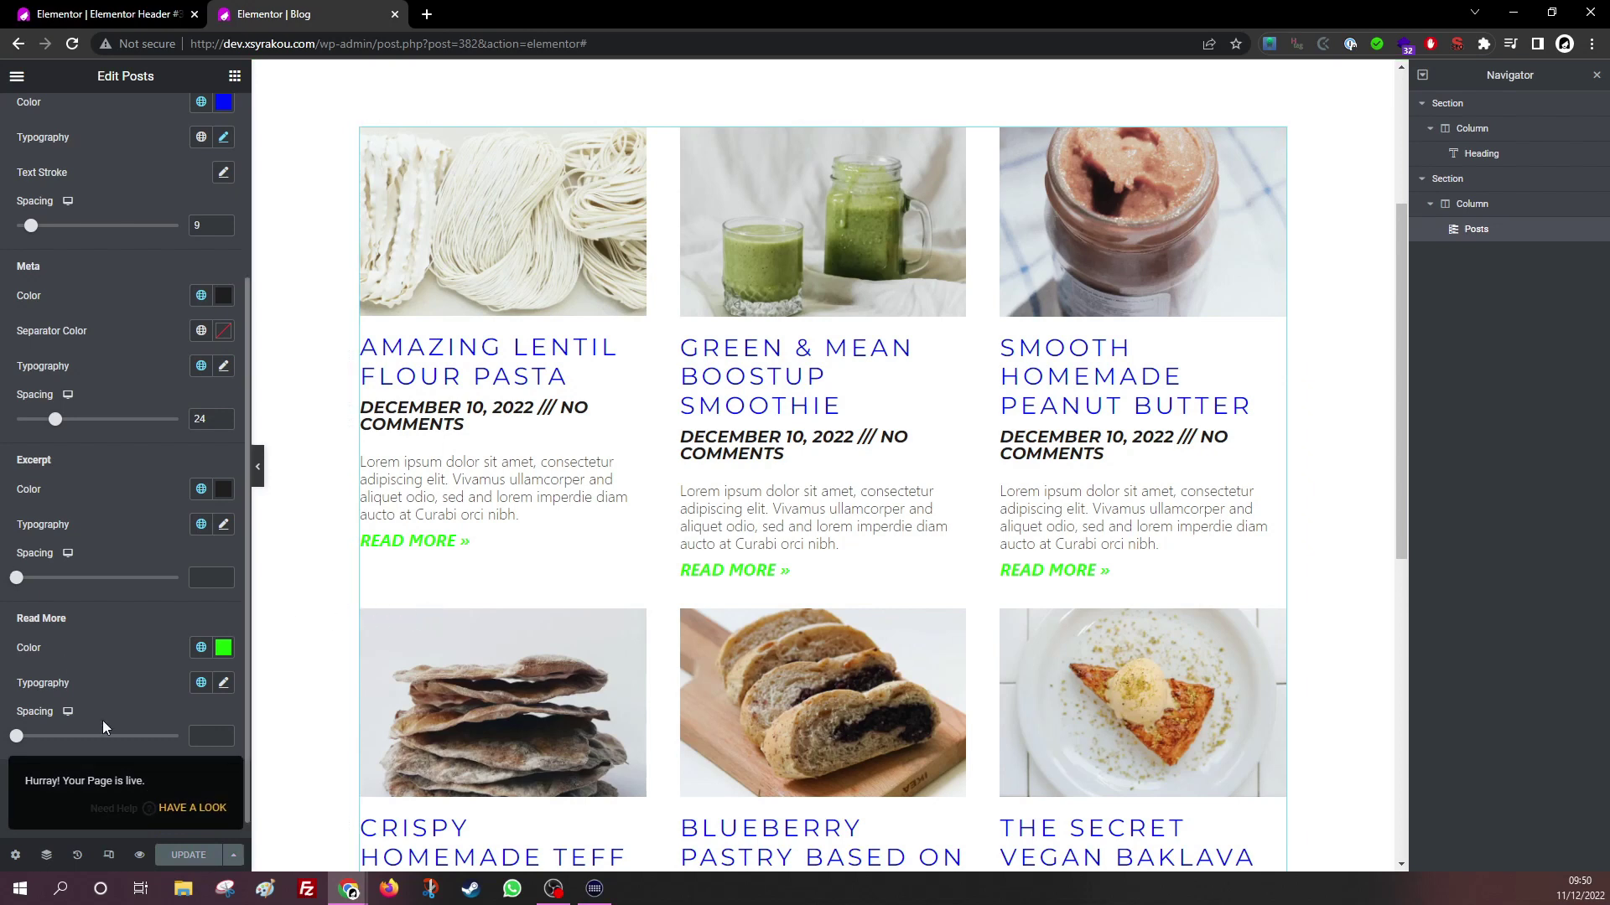
Open the live blog page and examine its URL slug, the whole posts grid and the footer.
left_click(184, 810)
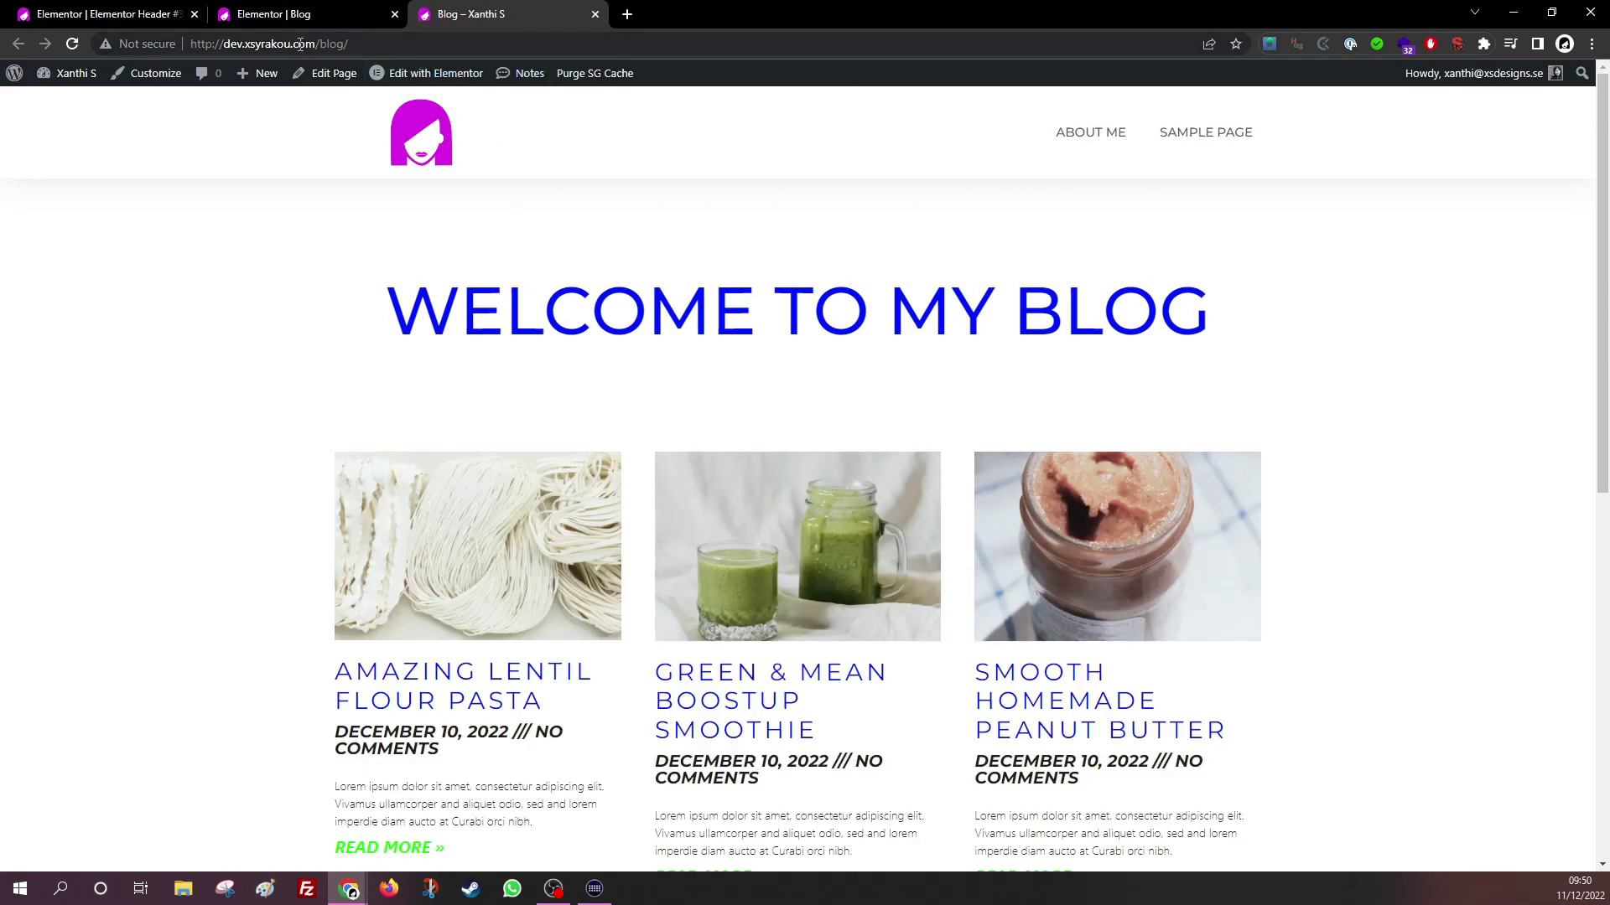
left_click_drag(320, 44, 426, 62)
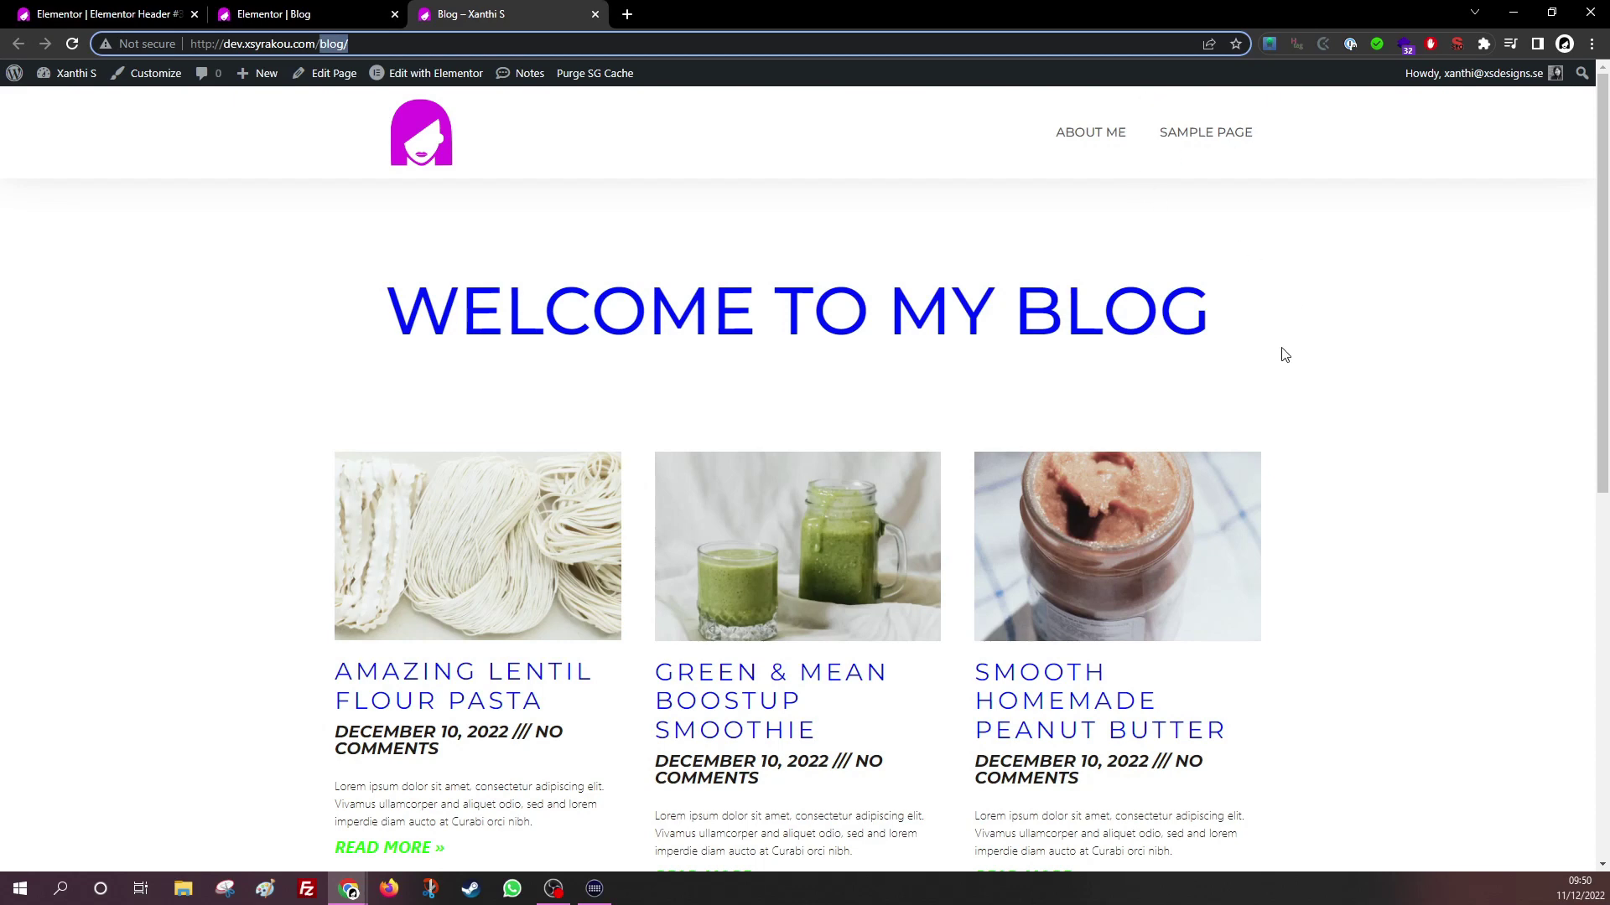
scroll(1103, 386, "down", 6)
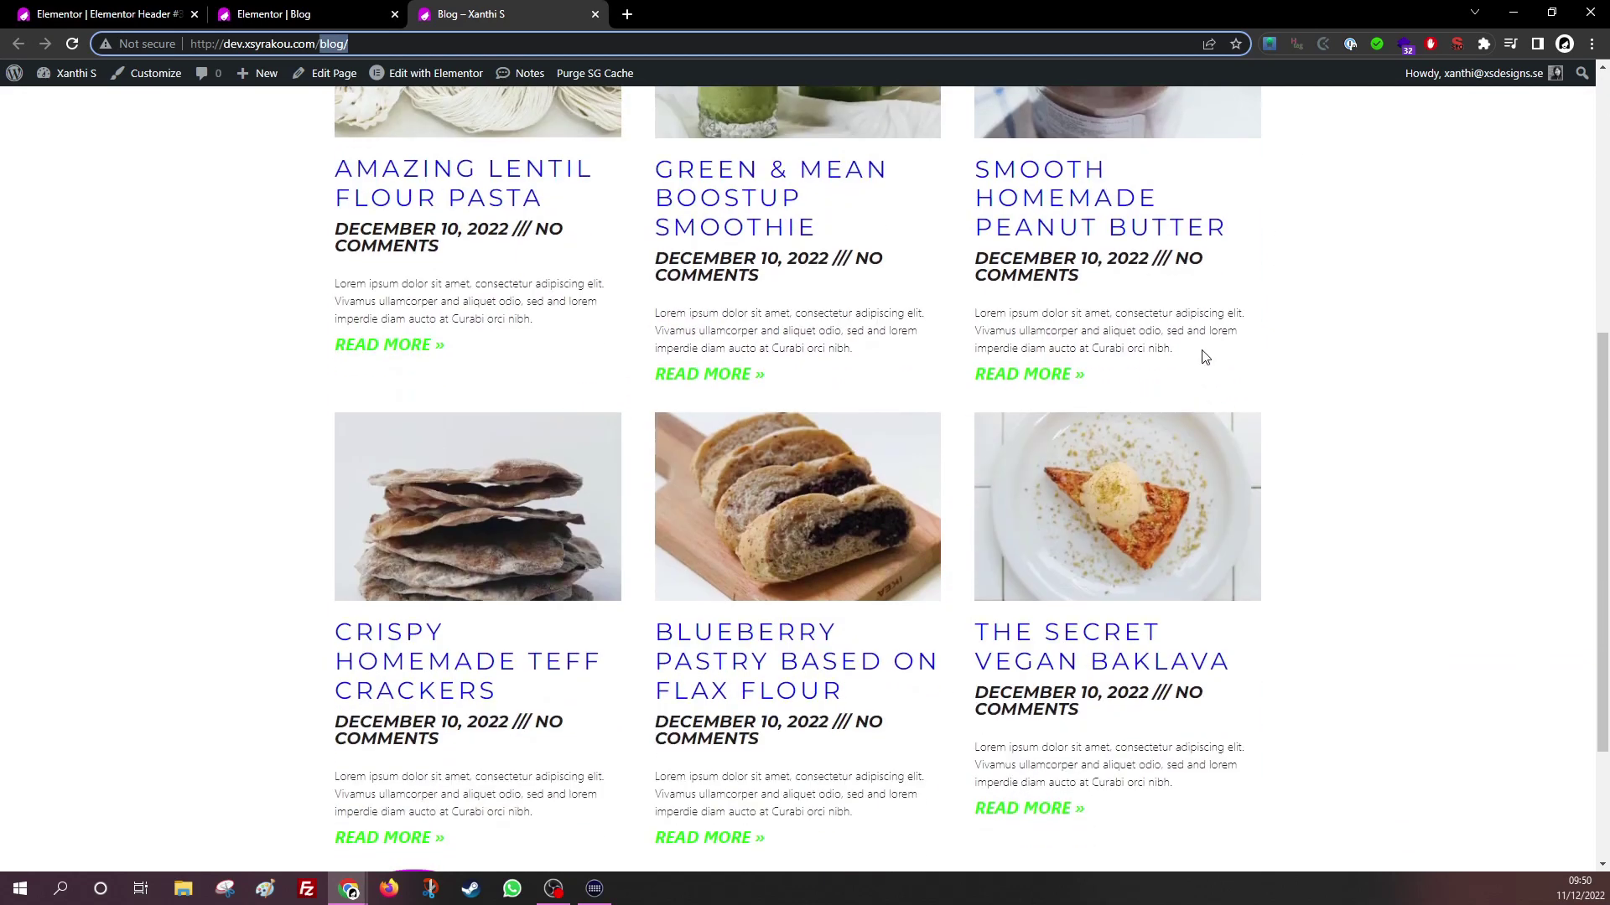
scroll(1205, 358, "down", 3)
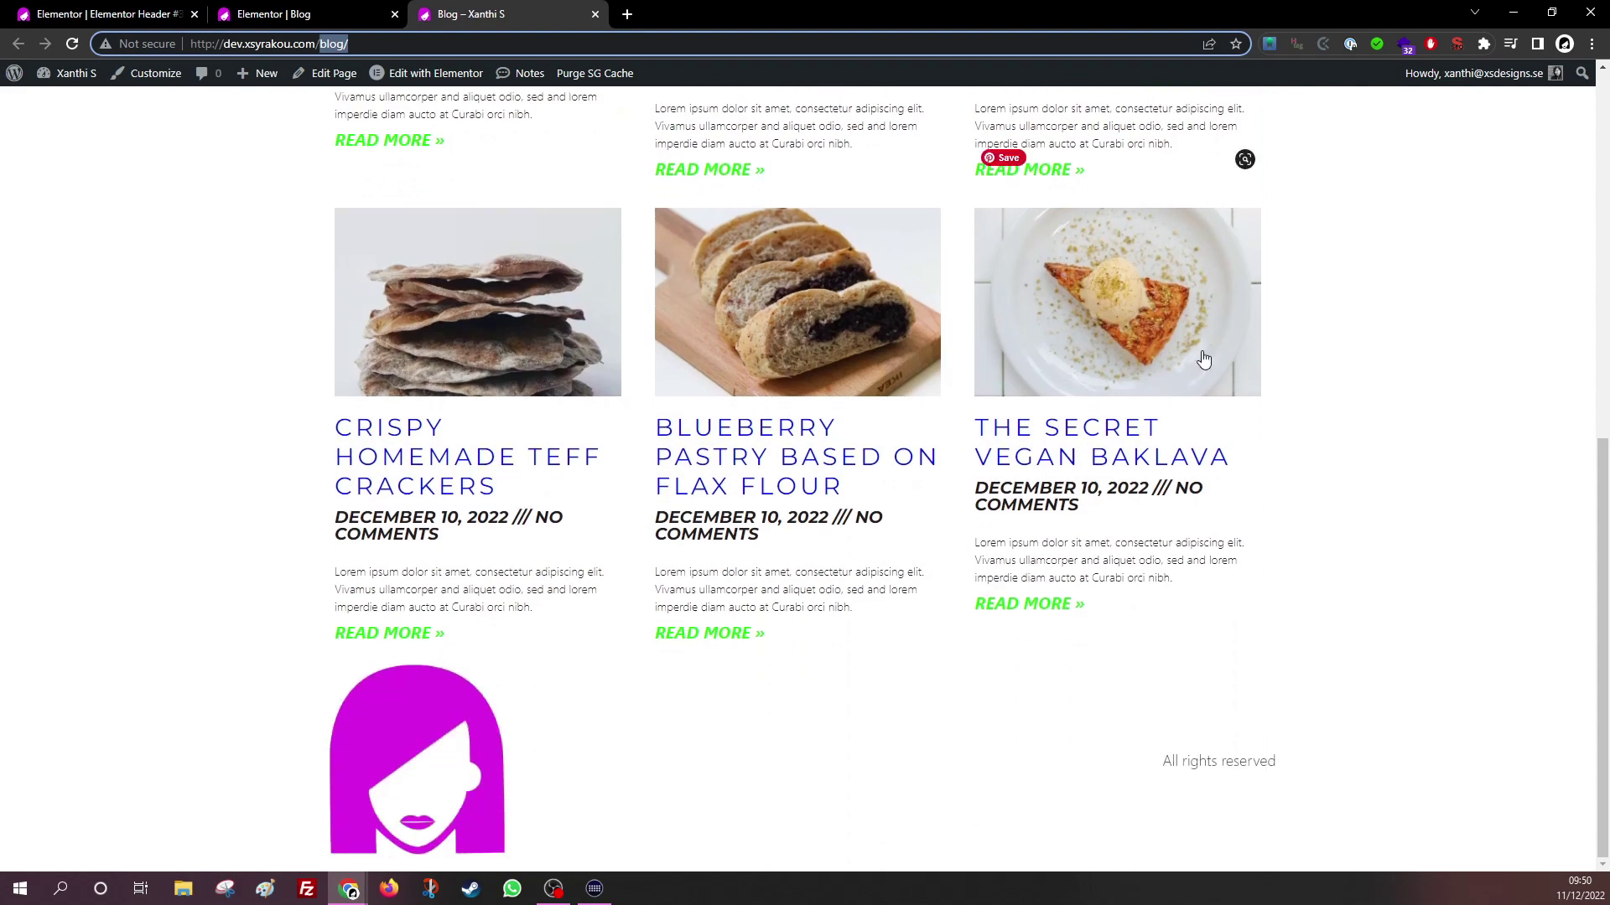
scroll(1204, 360, "up", 8)
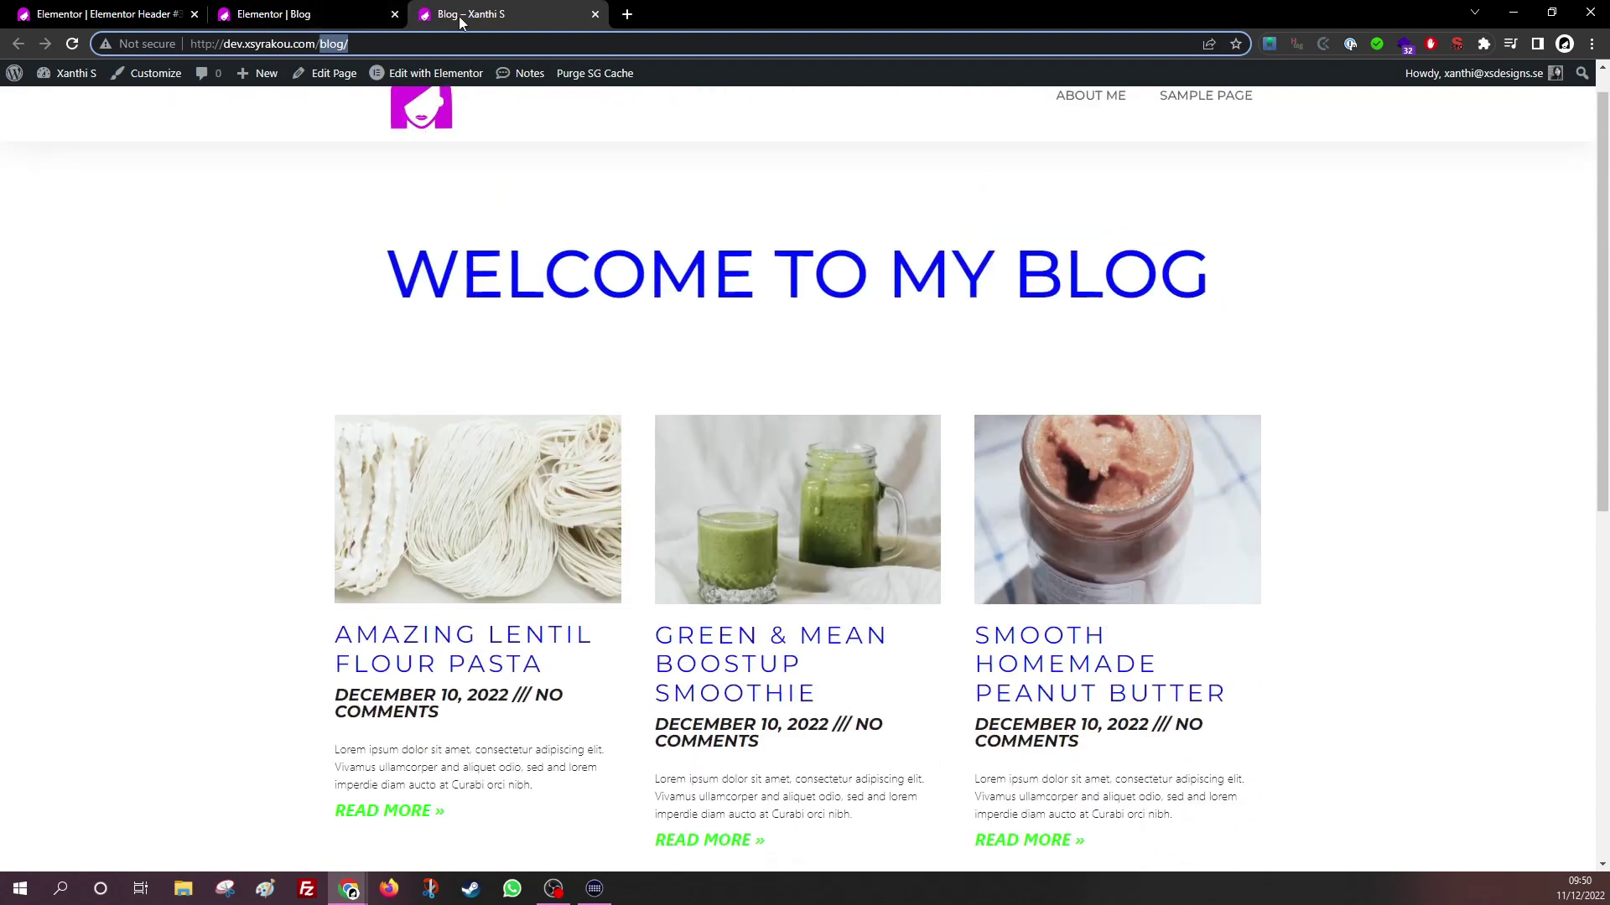
scroll(1210, 521, "down", 8)
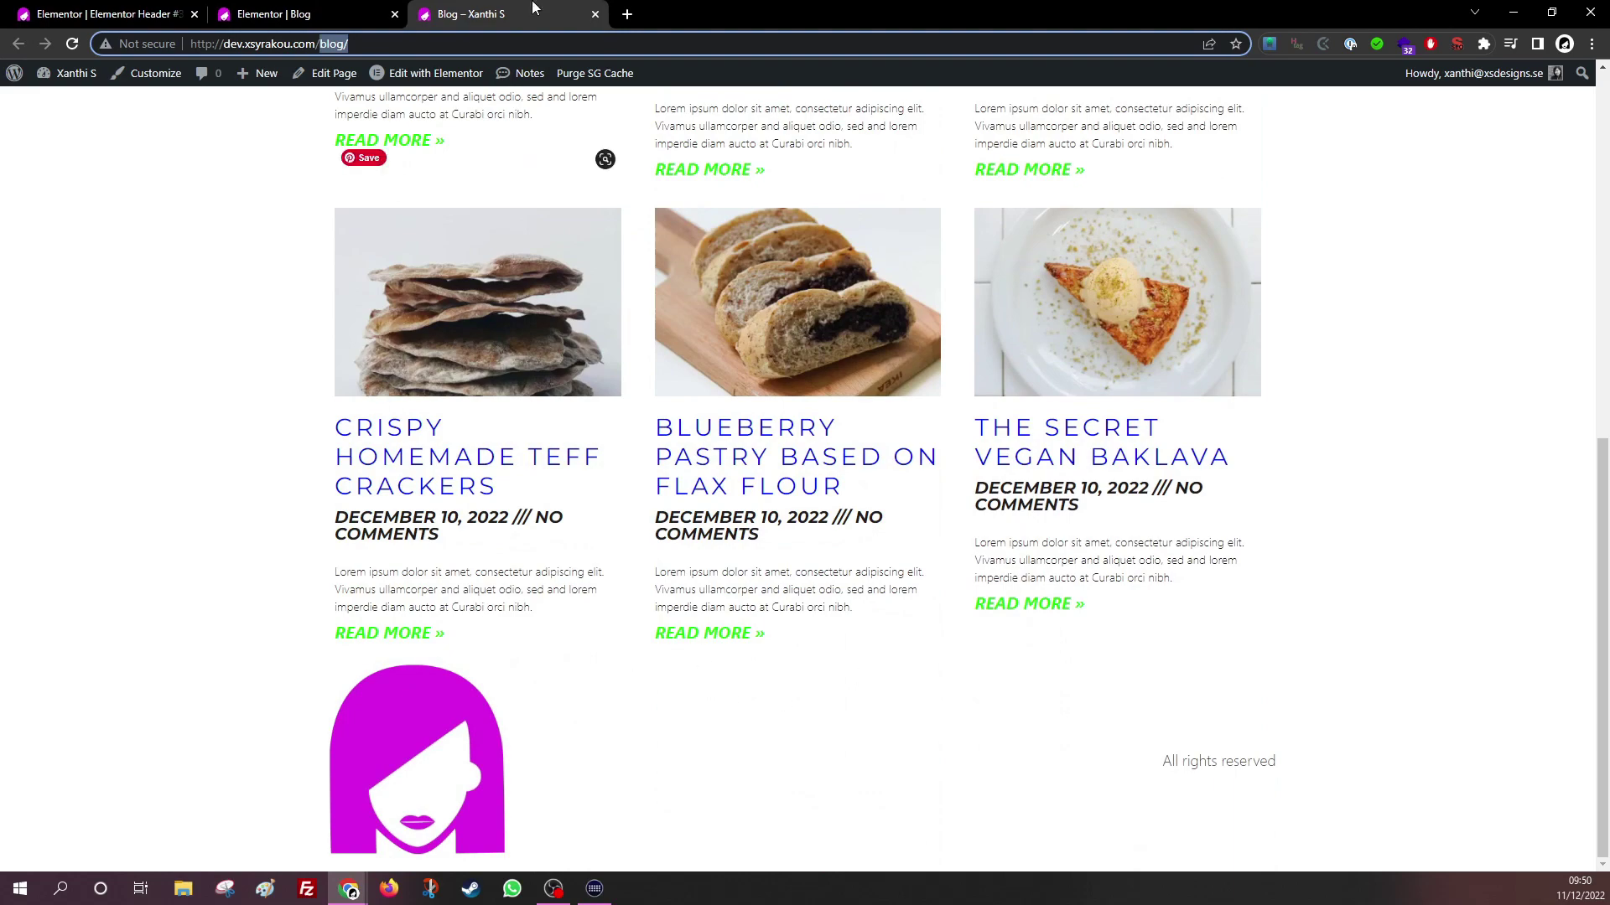
Return to the Elementor editor of the blog page and open the Posts widget's Pagination settings.
left_click(277, 15)
scroll(386, 591, "down", 2)
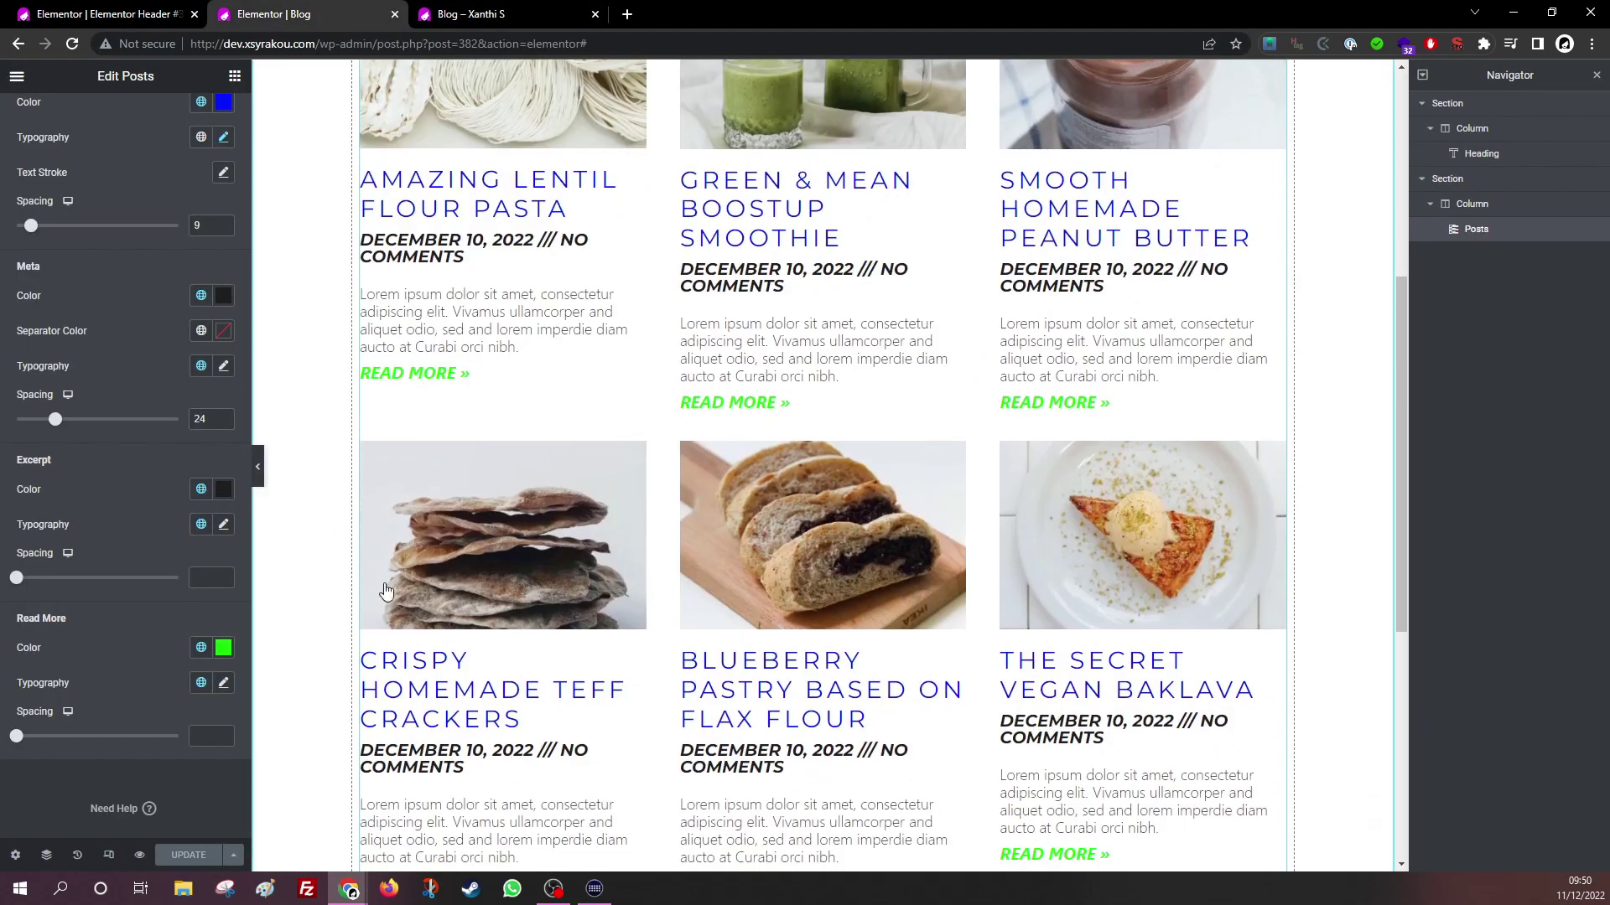
scroll(375, 298, "up", 5)
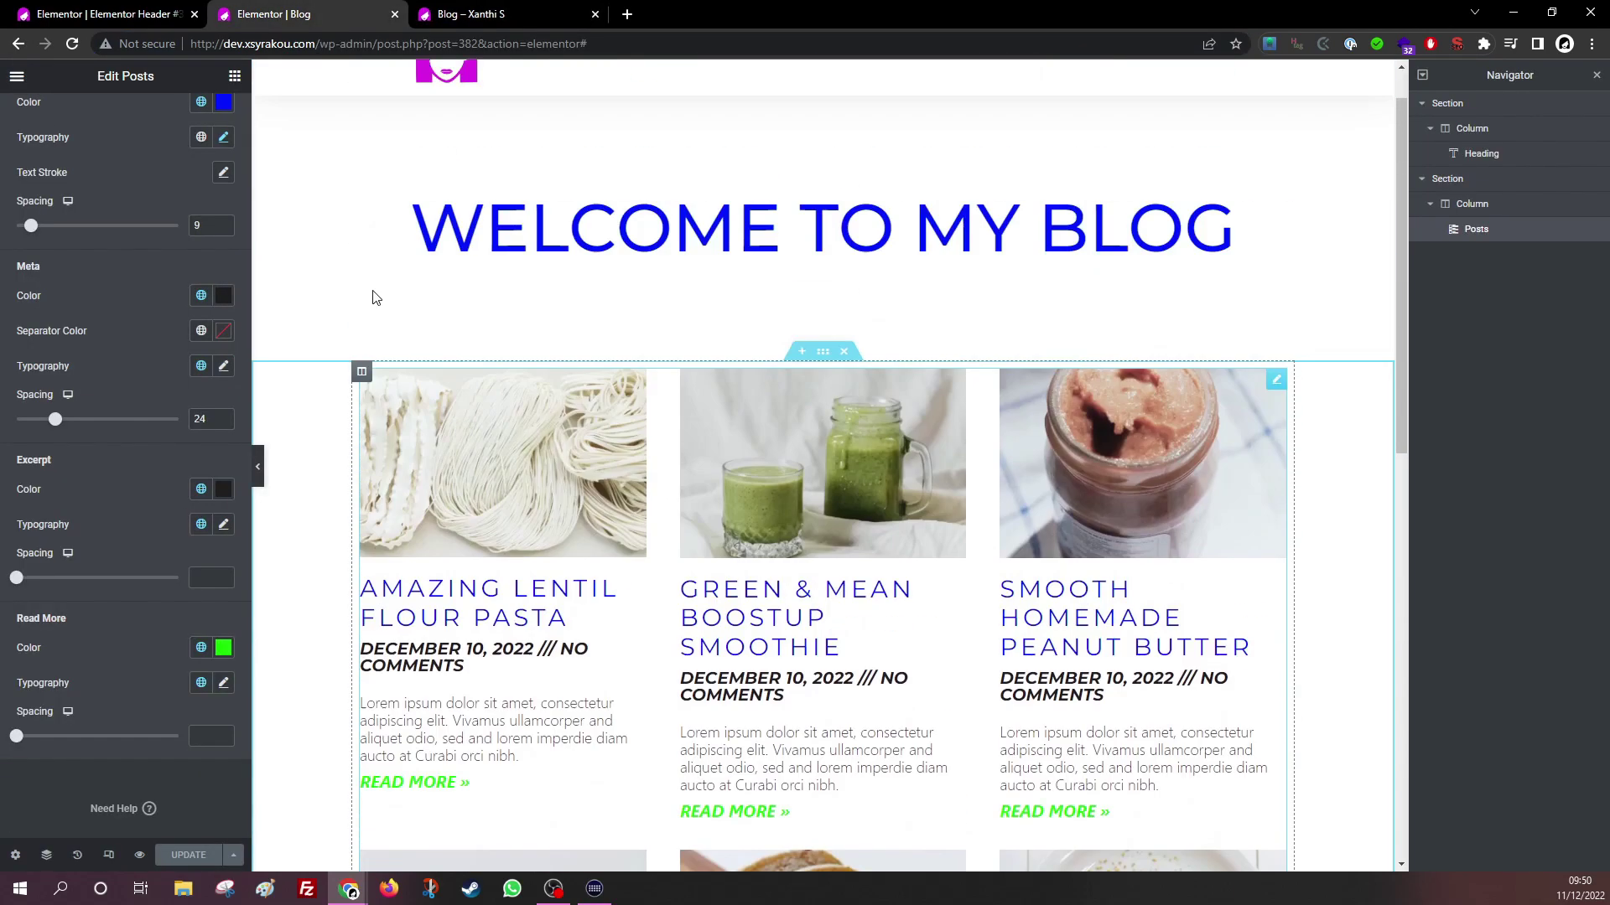
scroll(78, 94, "up", 3)
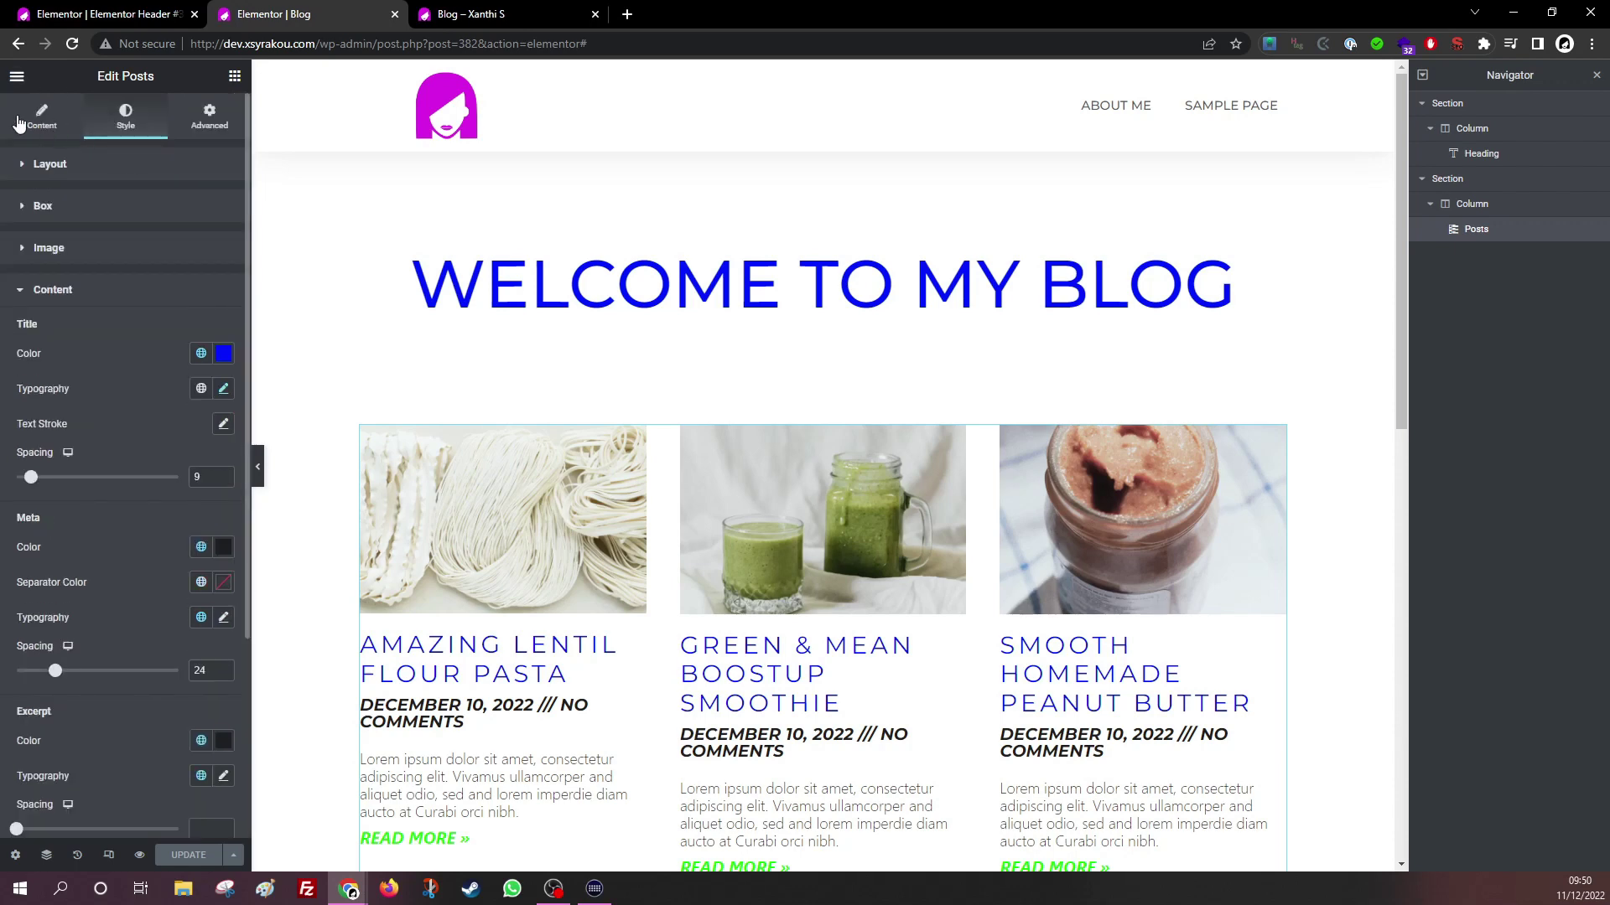
left_click(18, 126)
scroll(178, 617, "down", 2)
scroll(178, 617, "down", 1)
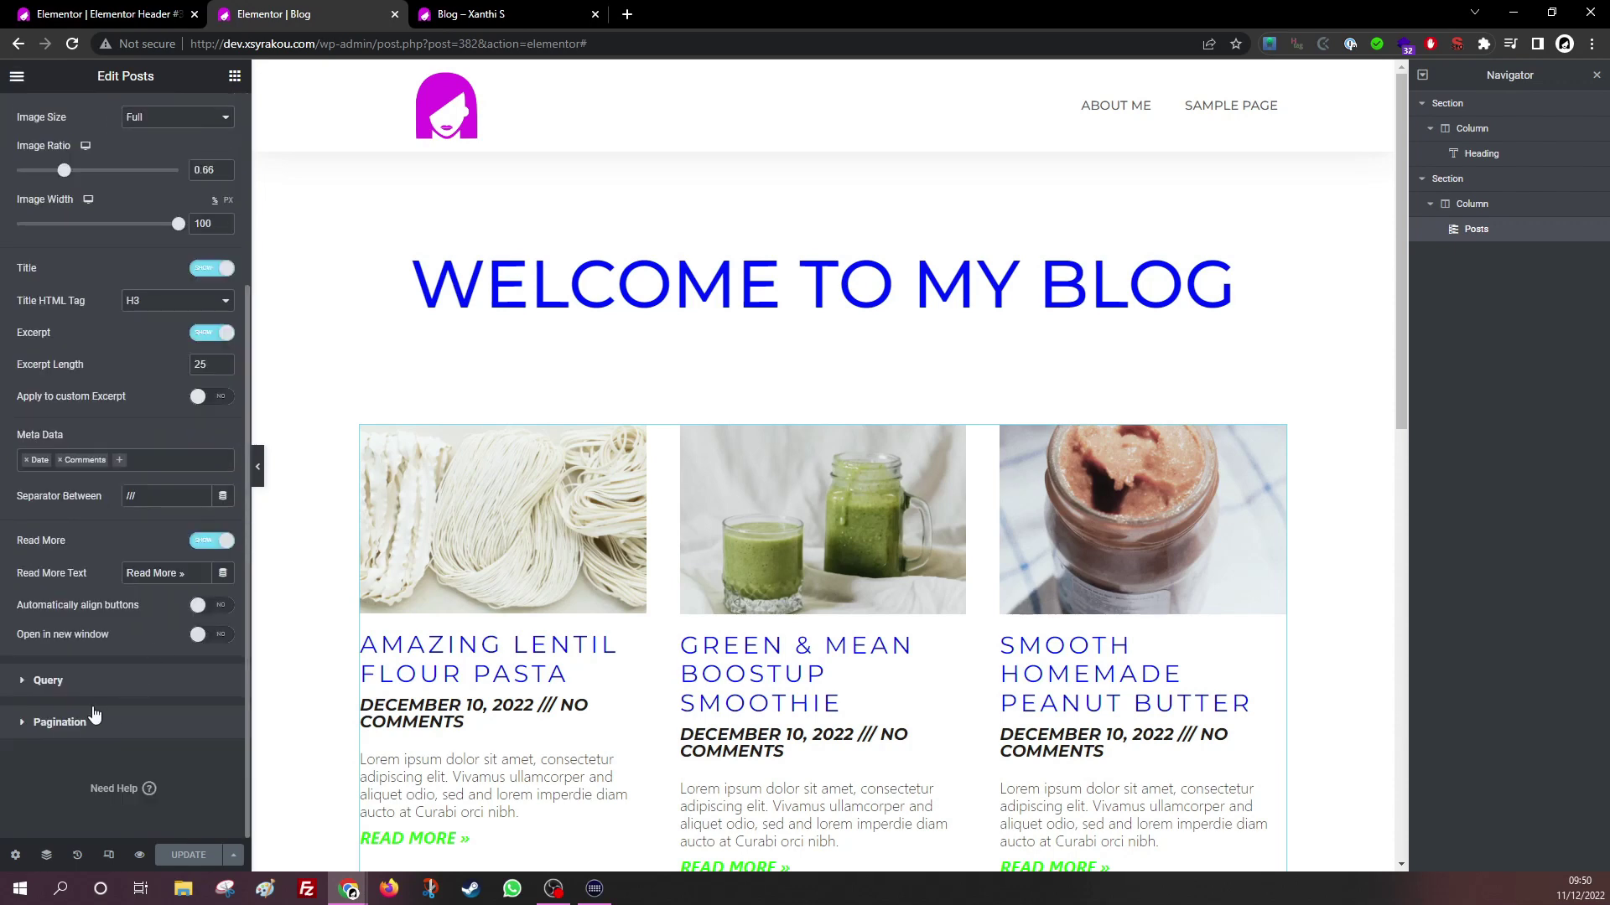
left_click(52, 723)
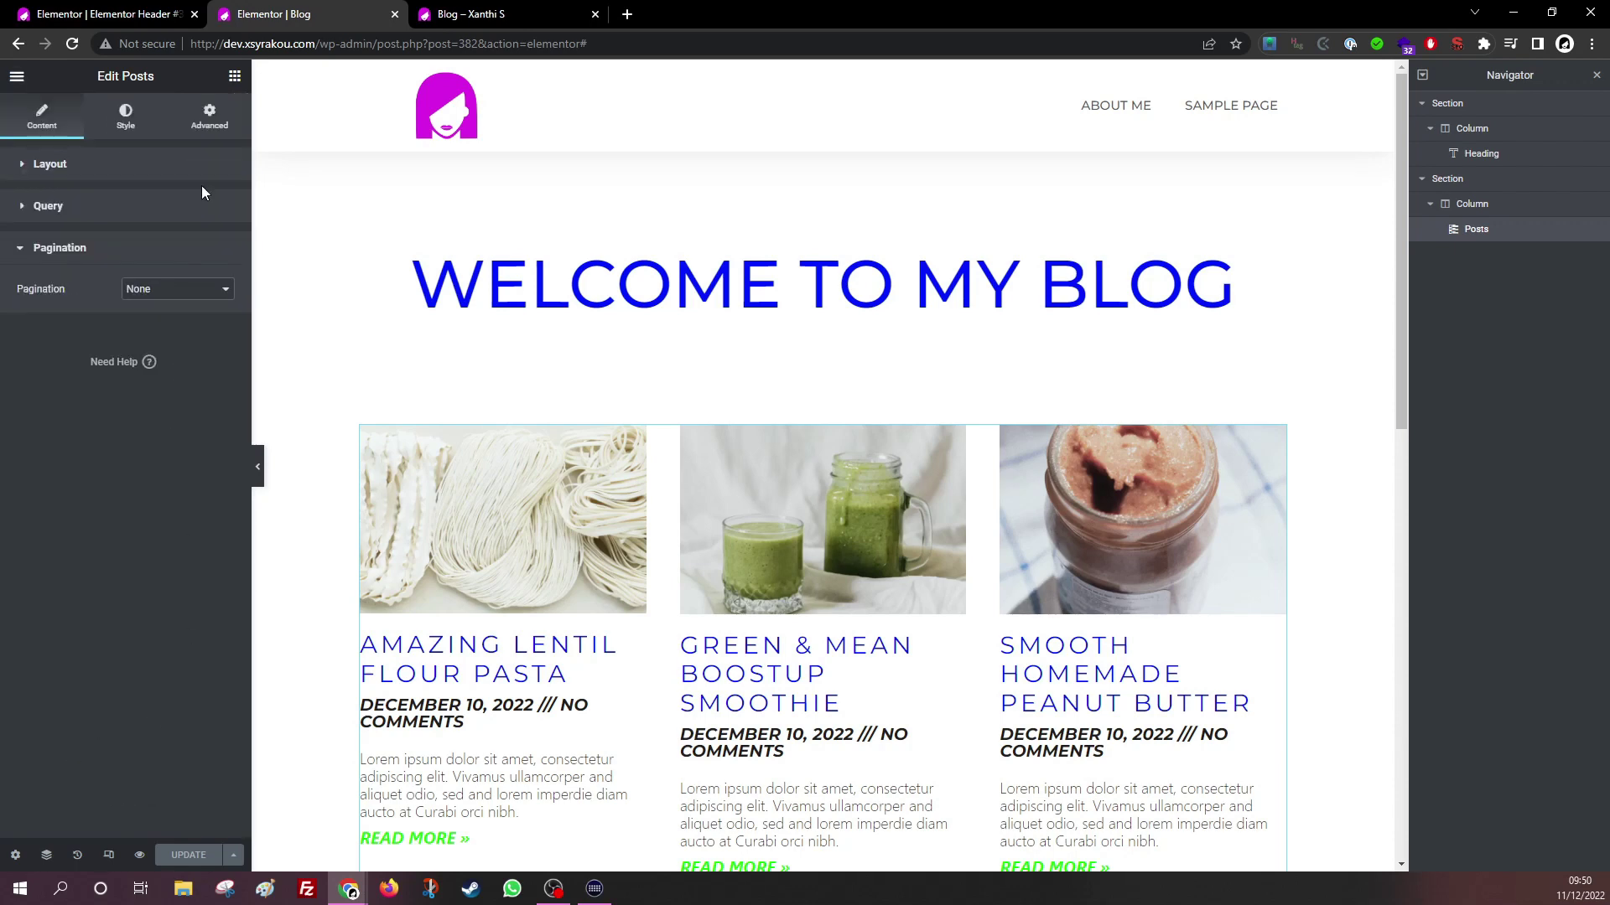
Check the Posts Per Page value in the widget's layout settings and return to the Pagination settings.
left_click(79, 167)
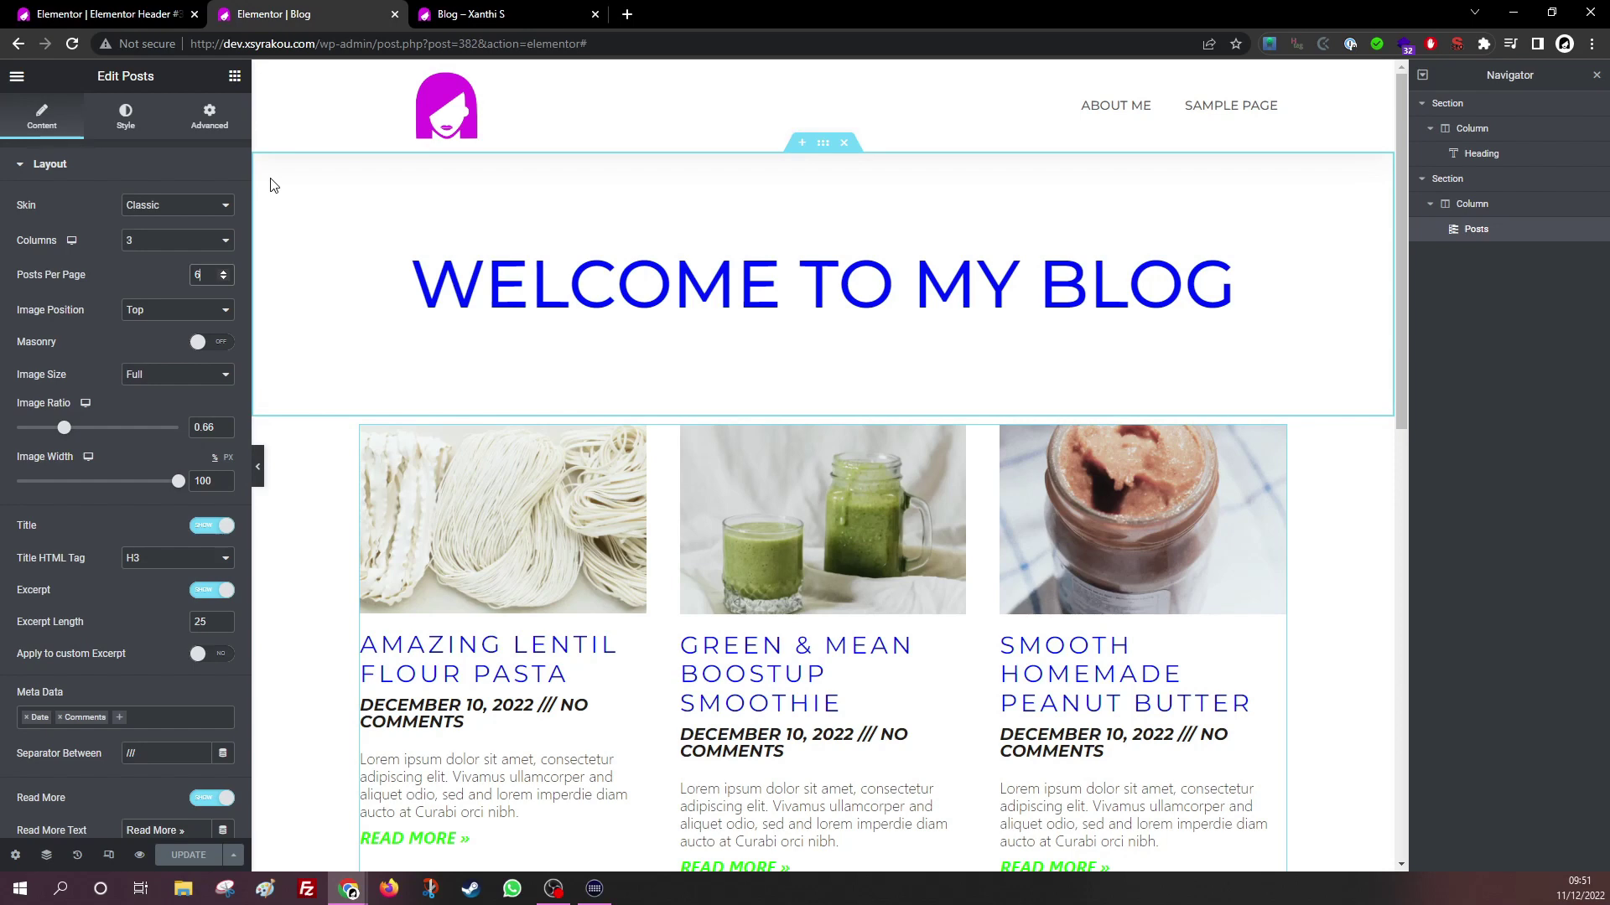
scroll(143, 528, "down", 3)
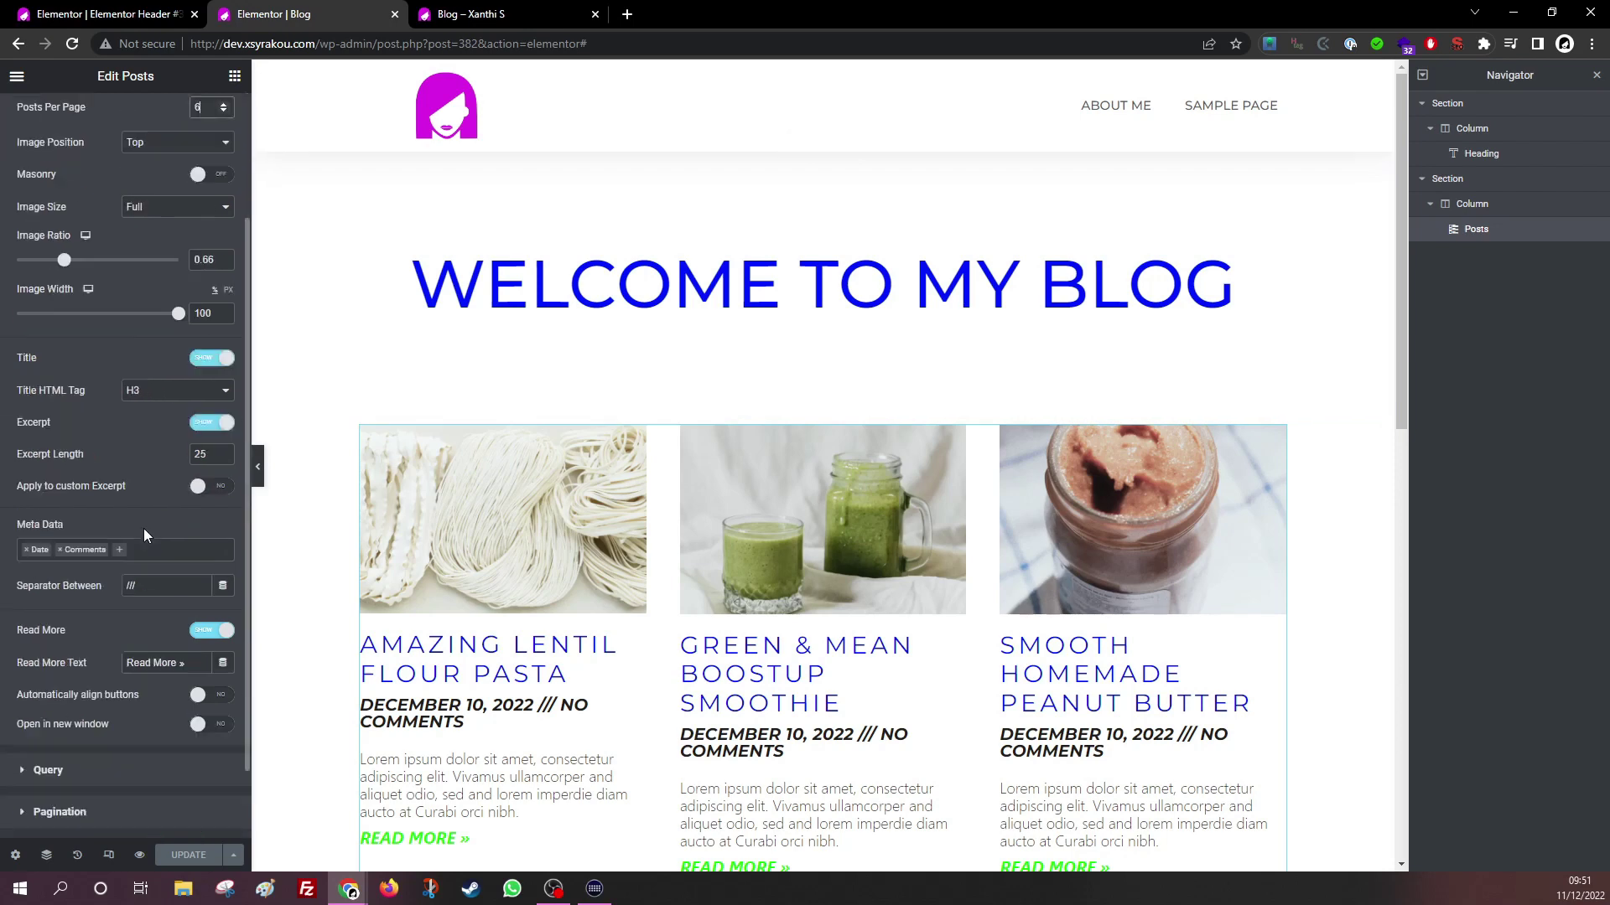
left_click(60, 726)
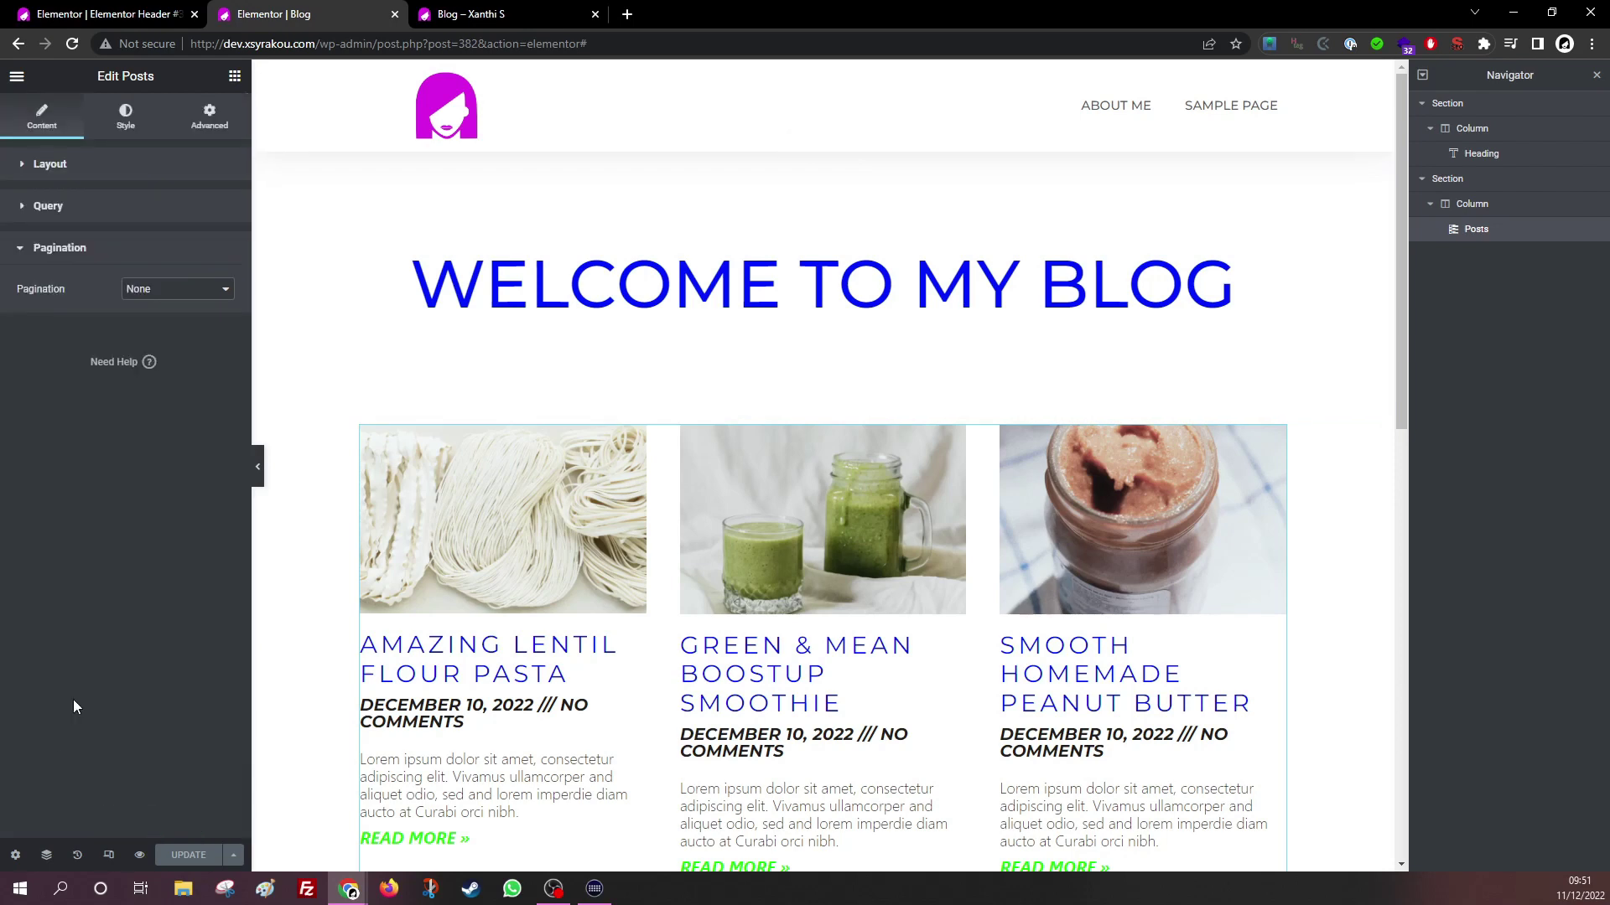
Set the Posts widget's pagination to Numbers and update the page.
left_click(156, 315)
scroll(1027, 631, "down", 8)
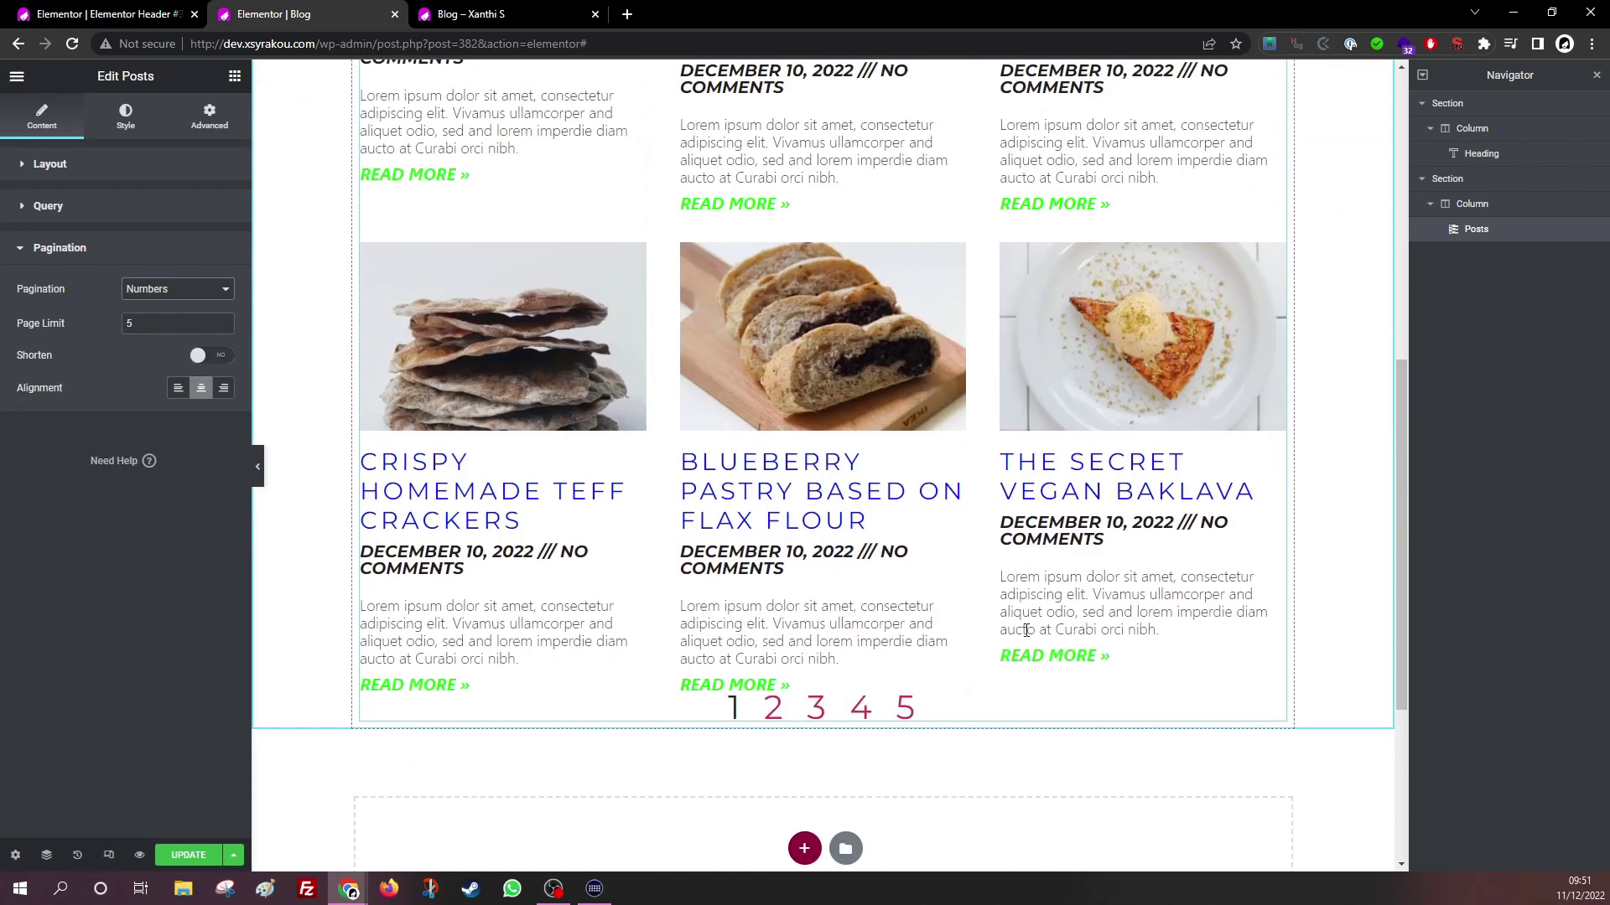
scroll(1026, 631, "down", 2)
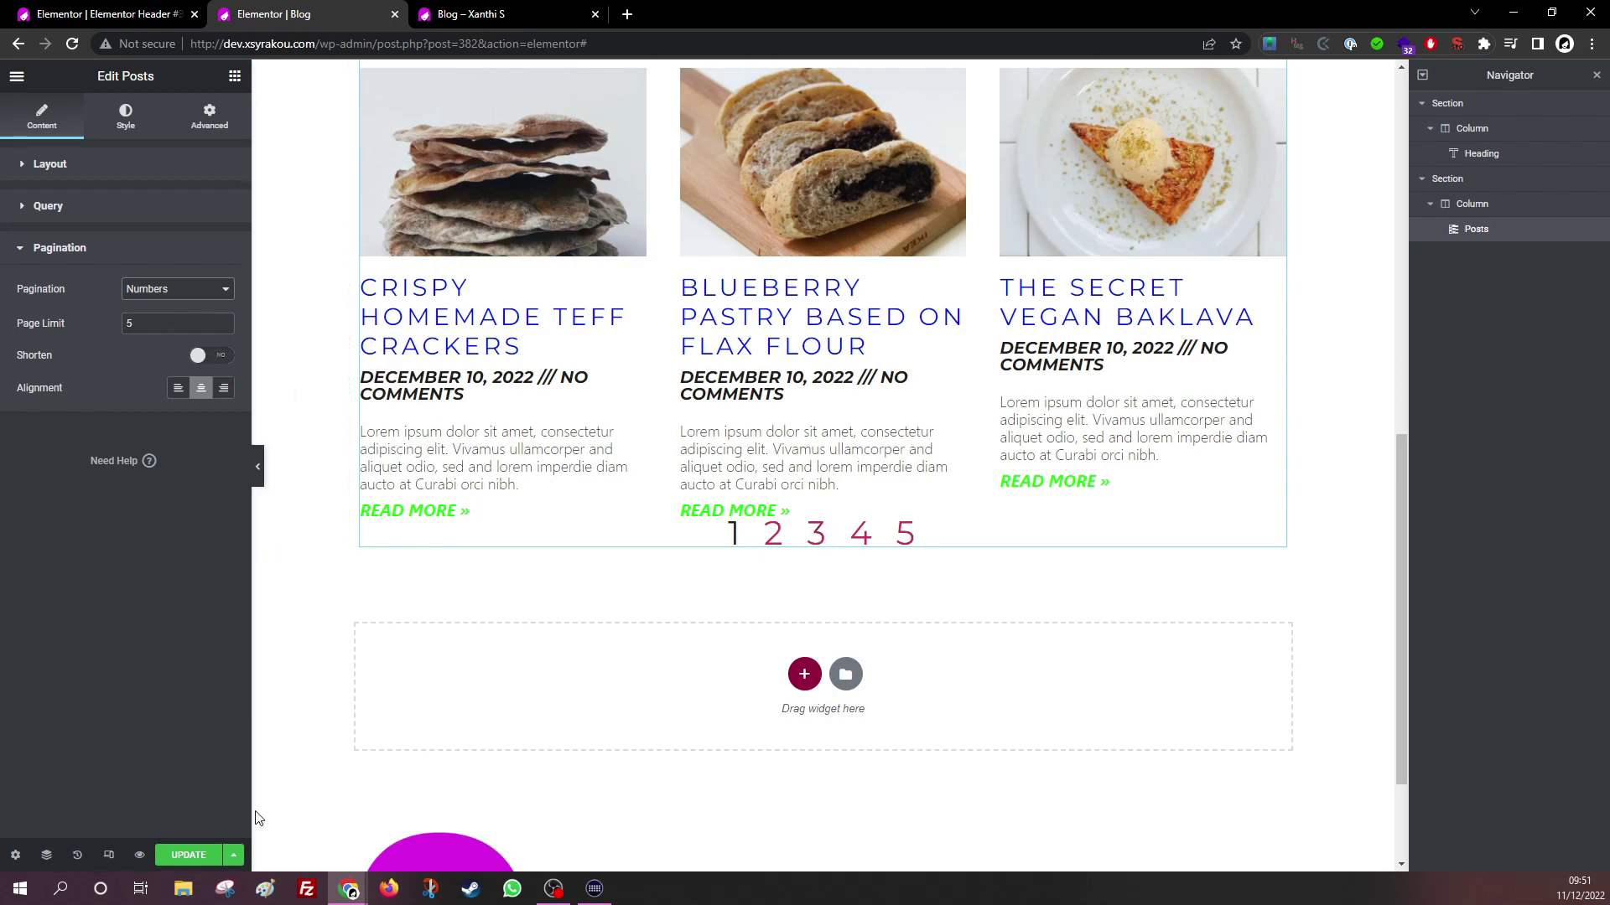
left_click(174, 854)
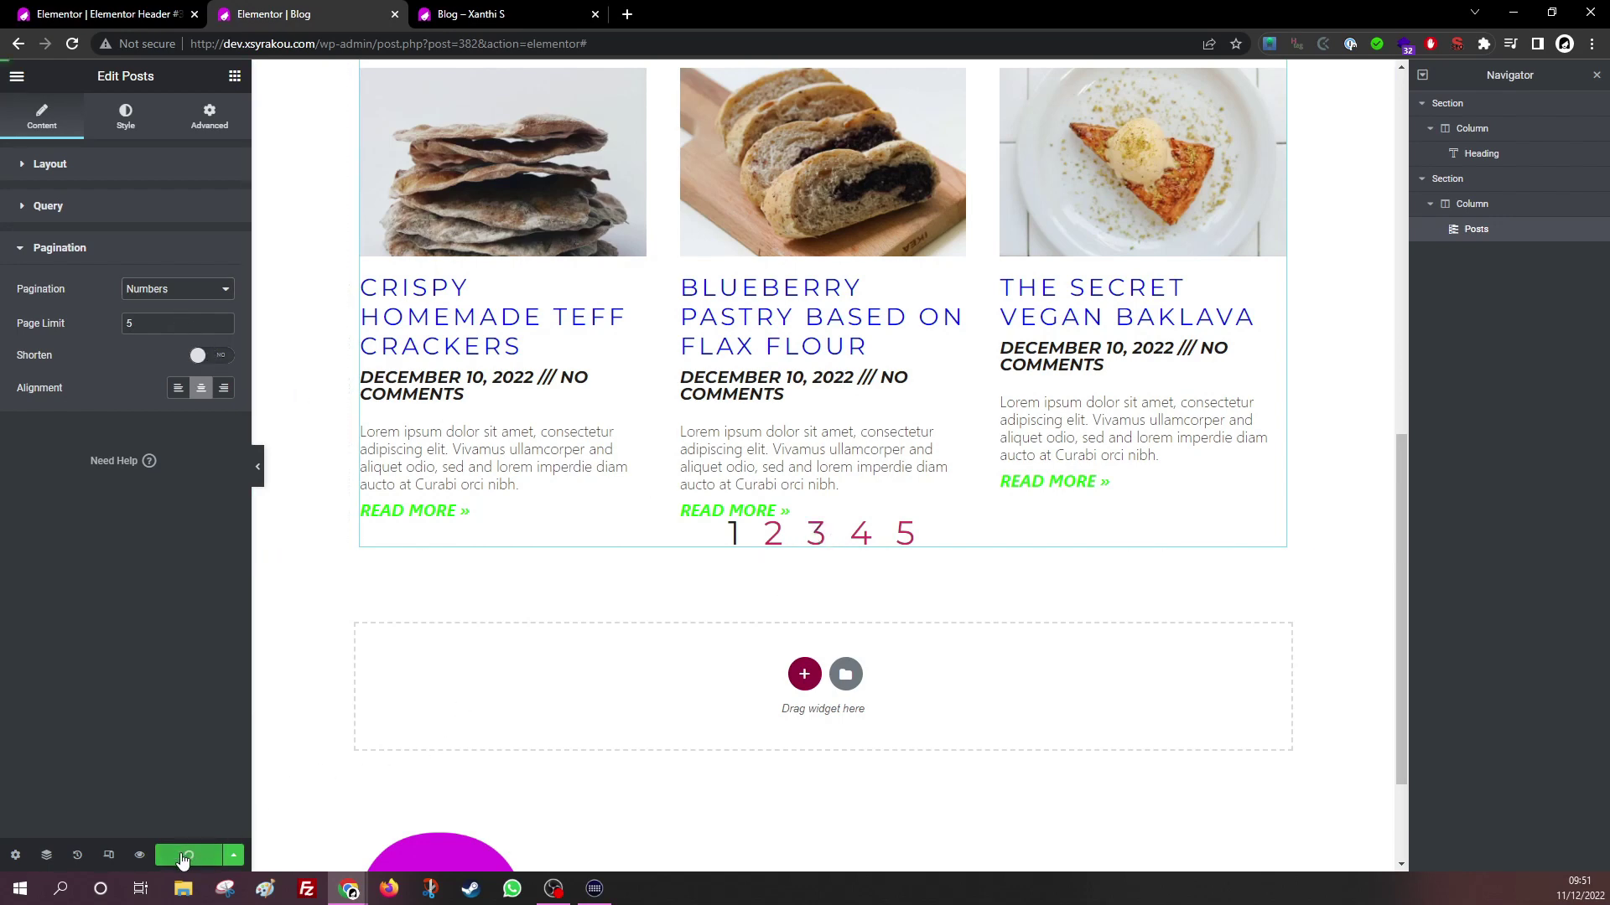
Reload the live blog page and purge the SG cache to load the updated posts grid.
left_click(476, 15)
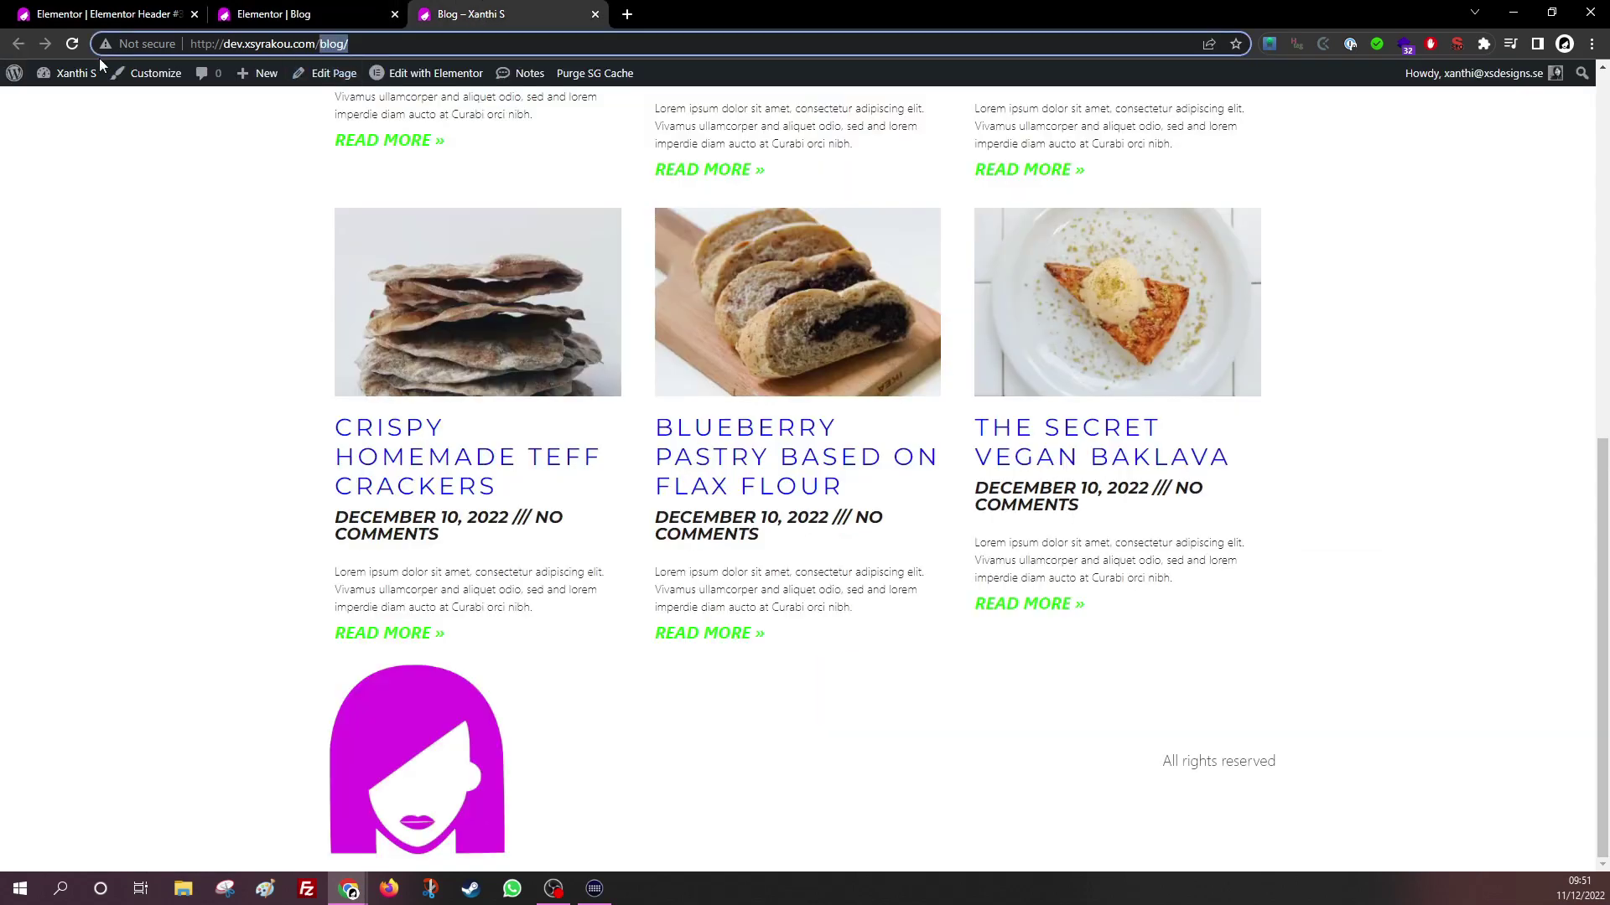
left_click(72, 43)
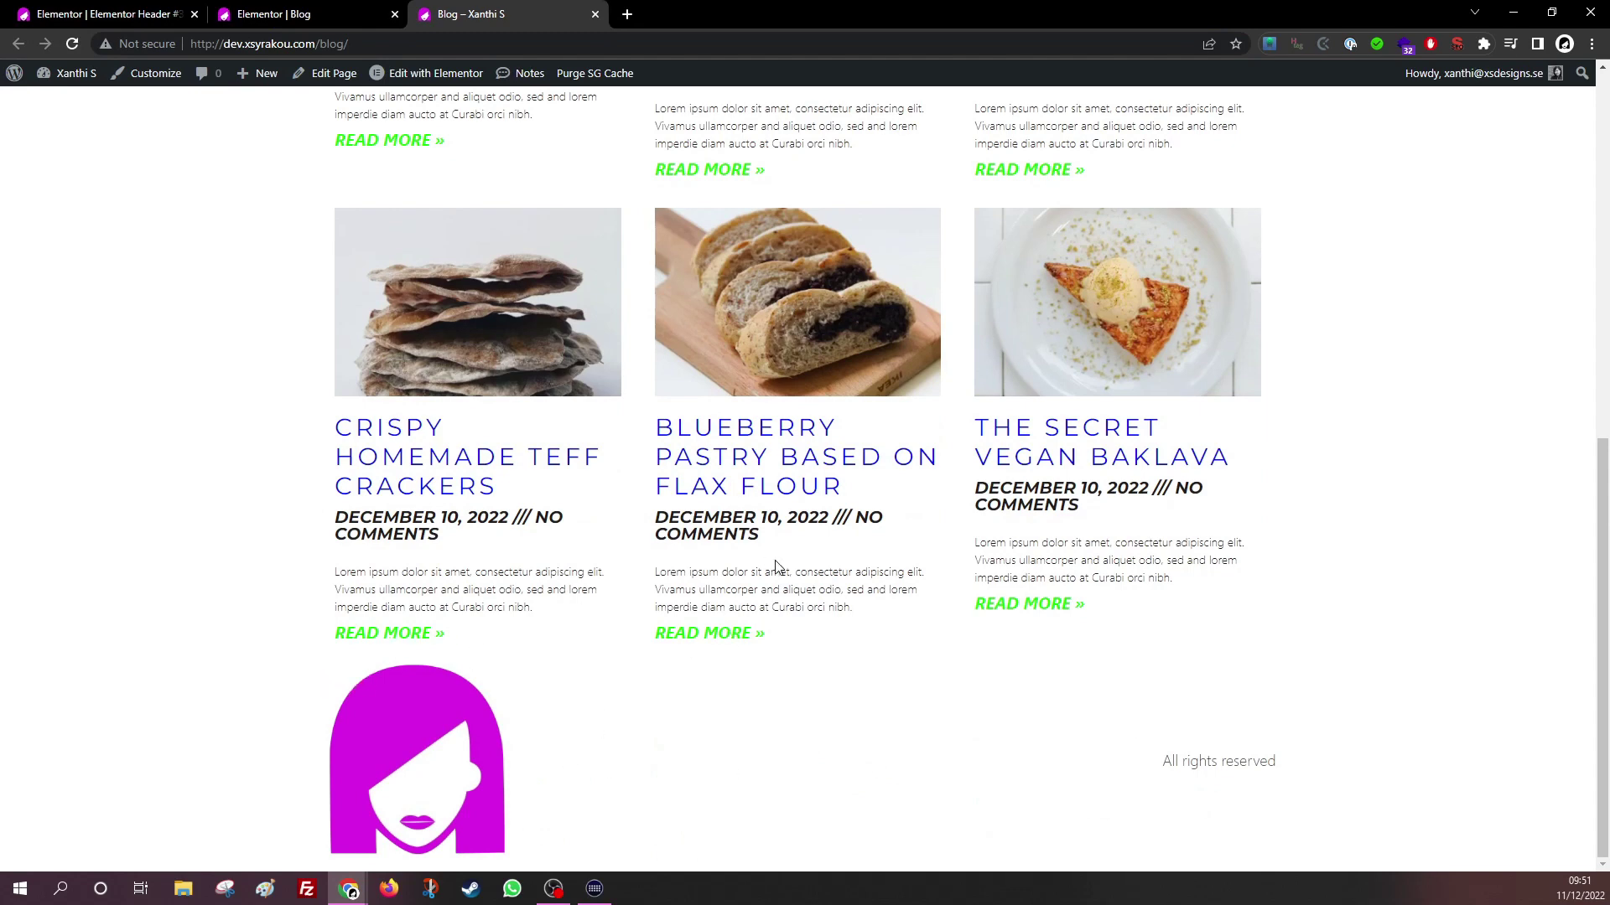
left_click(593, 73)
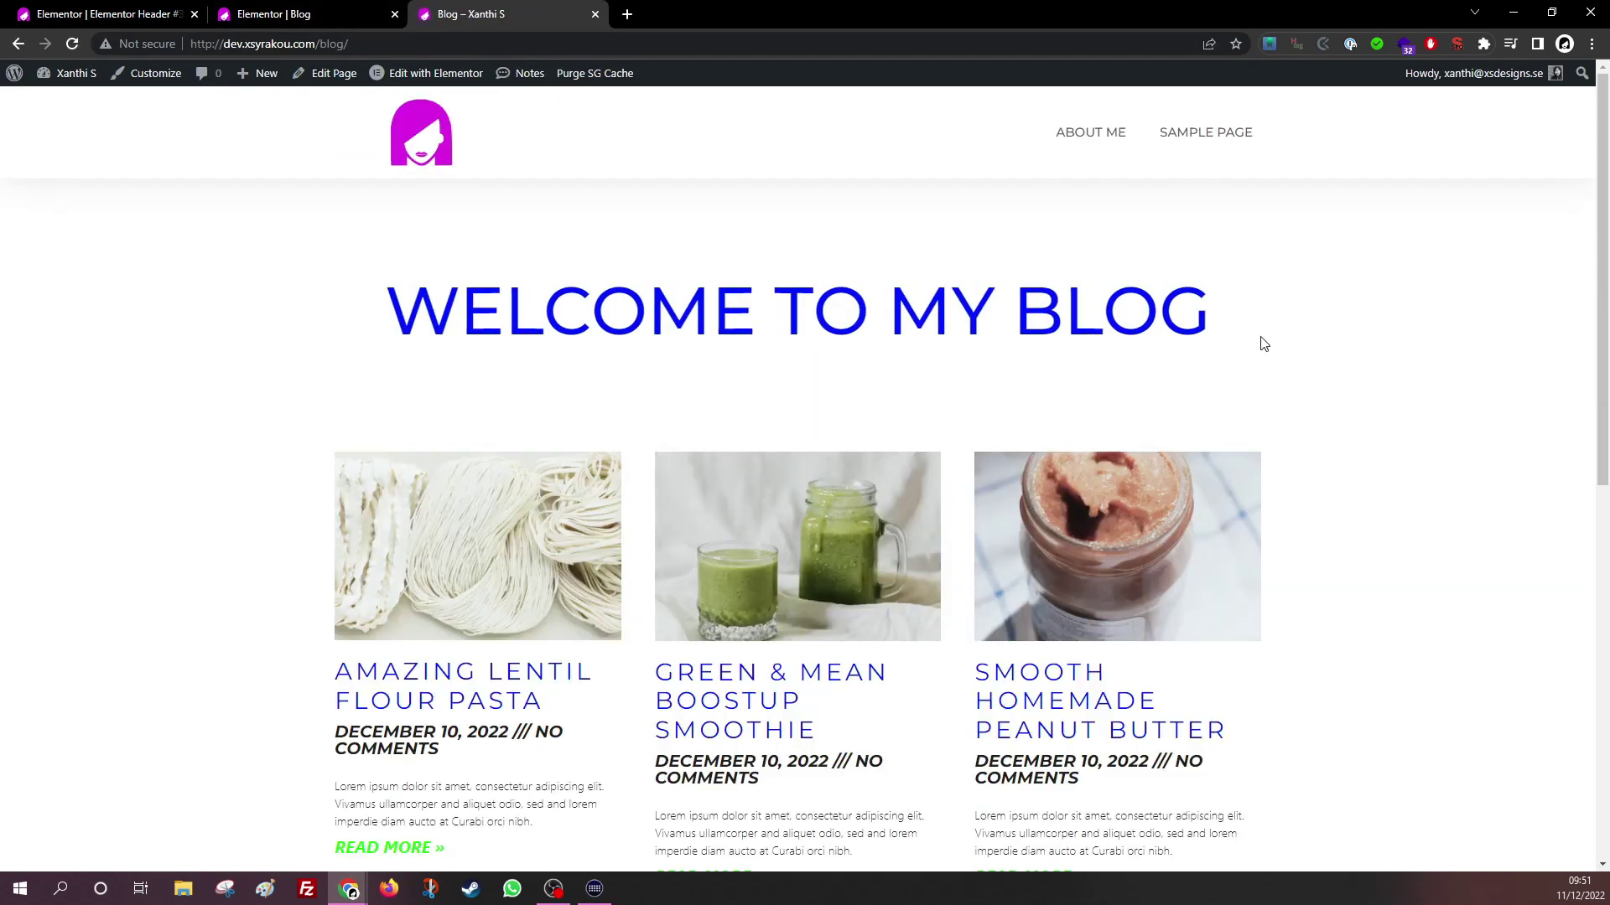
Open page 2 from the numbered pagination on the live blog, examine its posts grid, and return to the Elementor editor.
scroll(1264, 343, "down", 9)
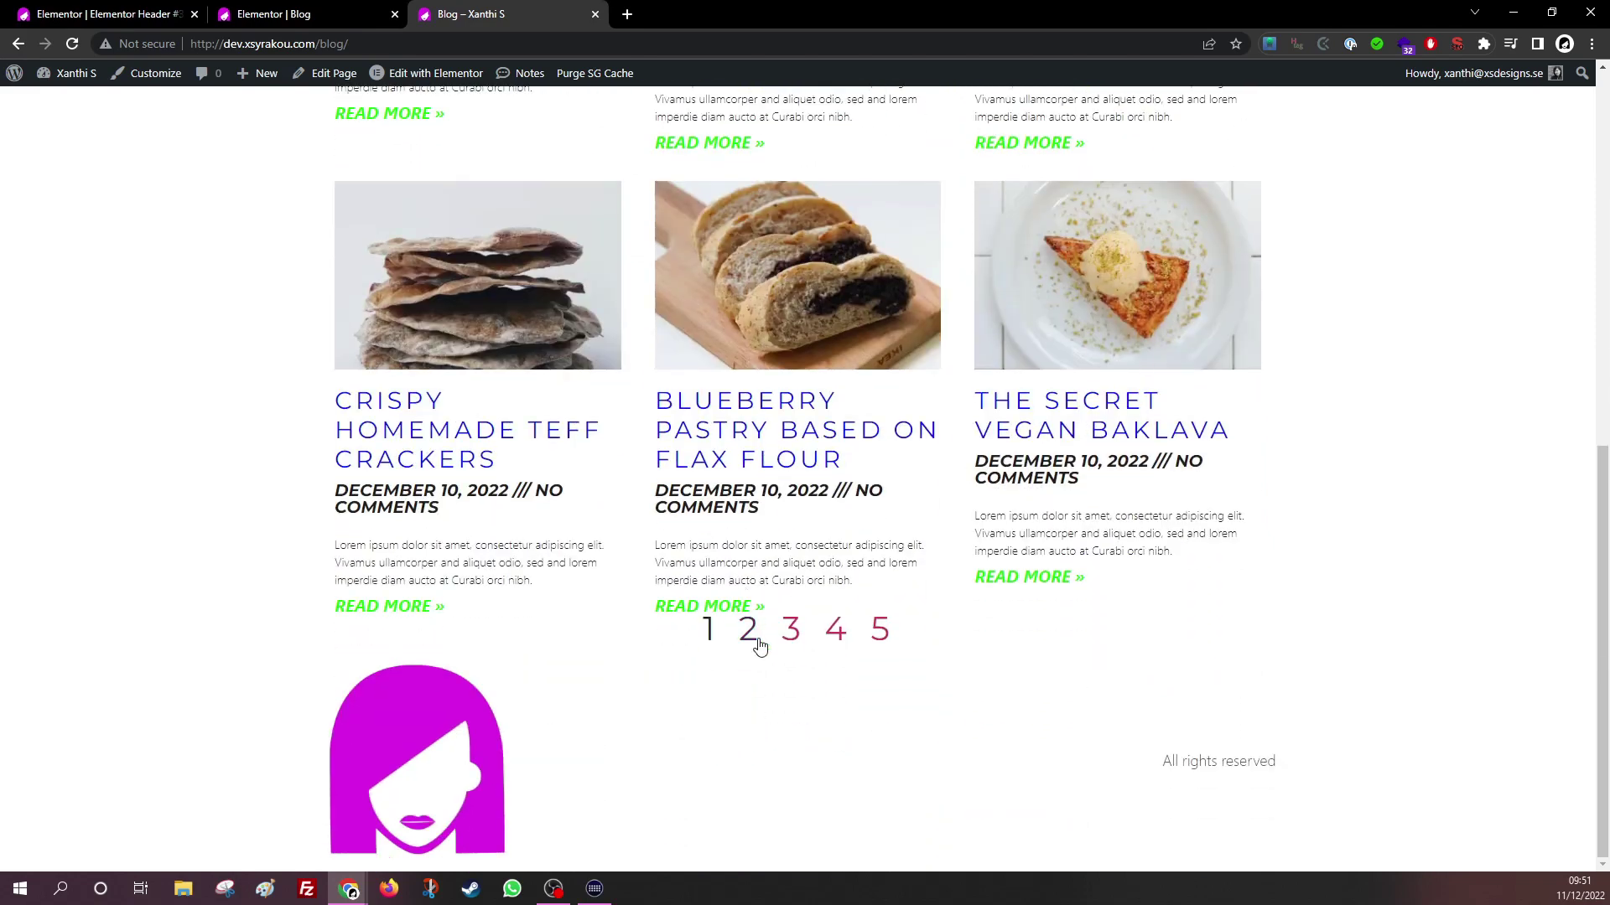
left_click(752, 637)
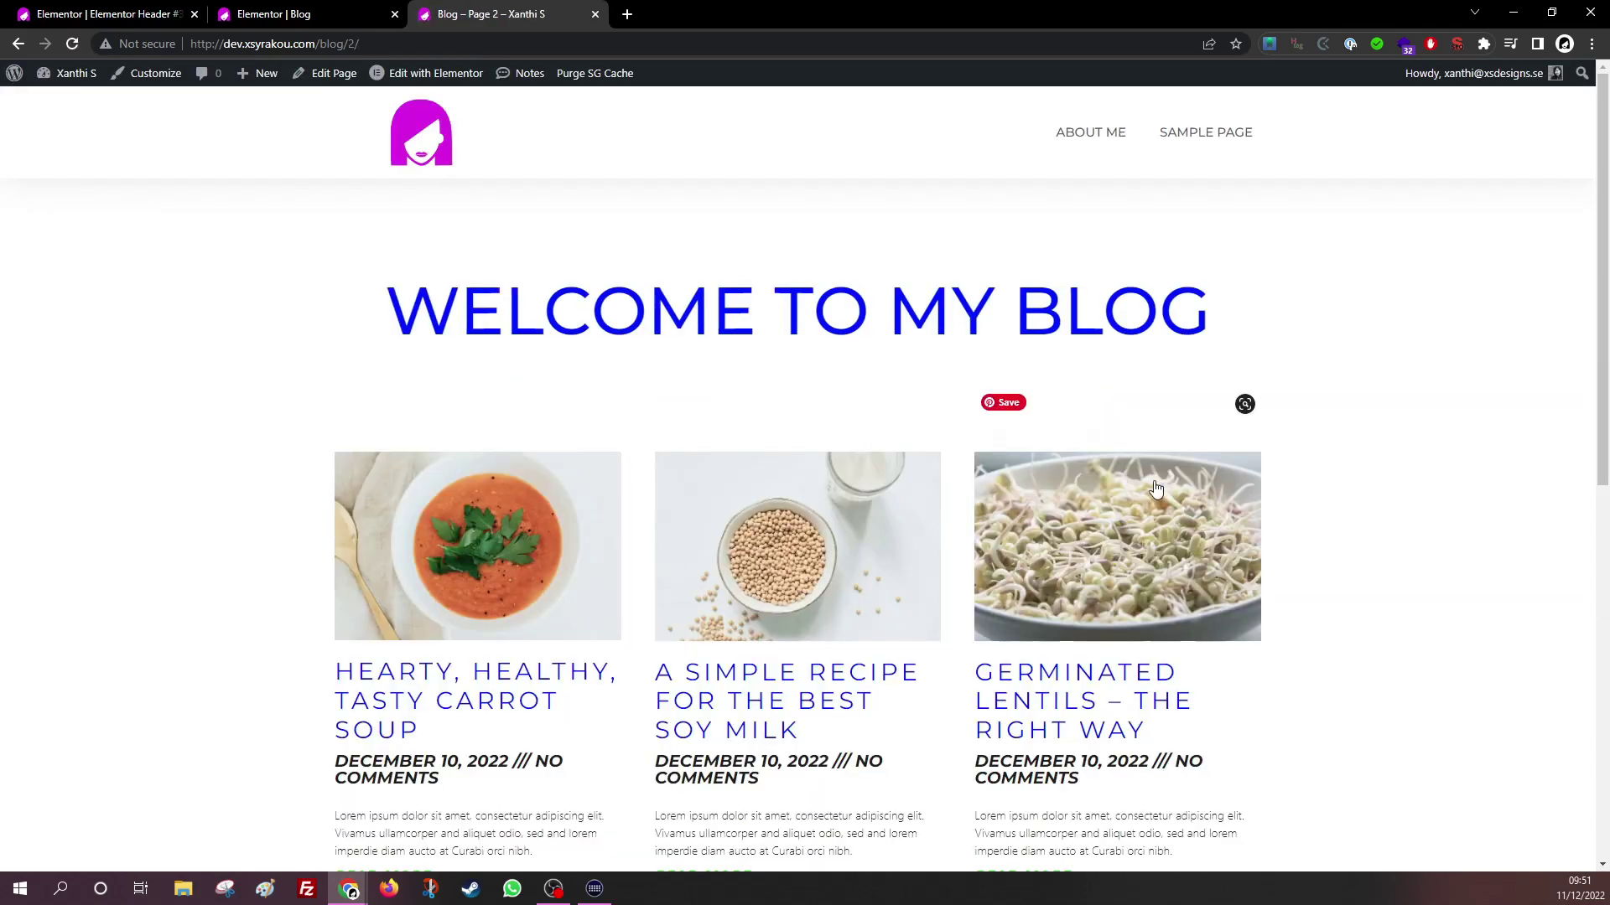
scroll(1155, 488, "down", 9)
scroll(780, 563, "up", 6)
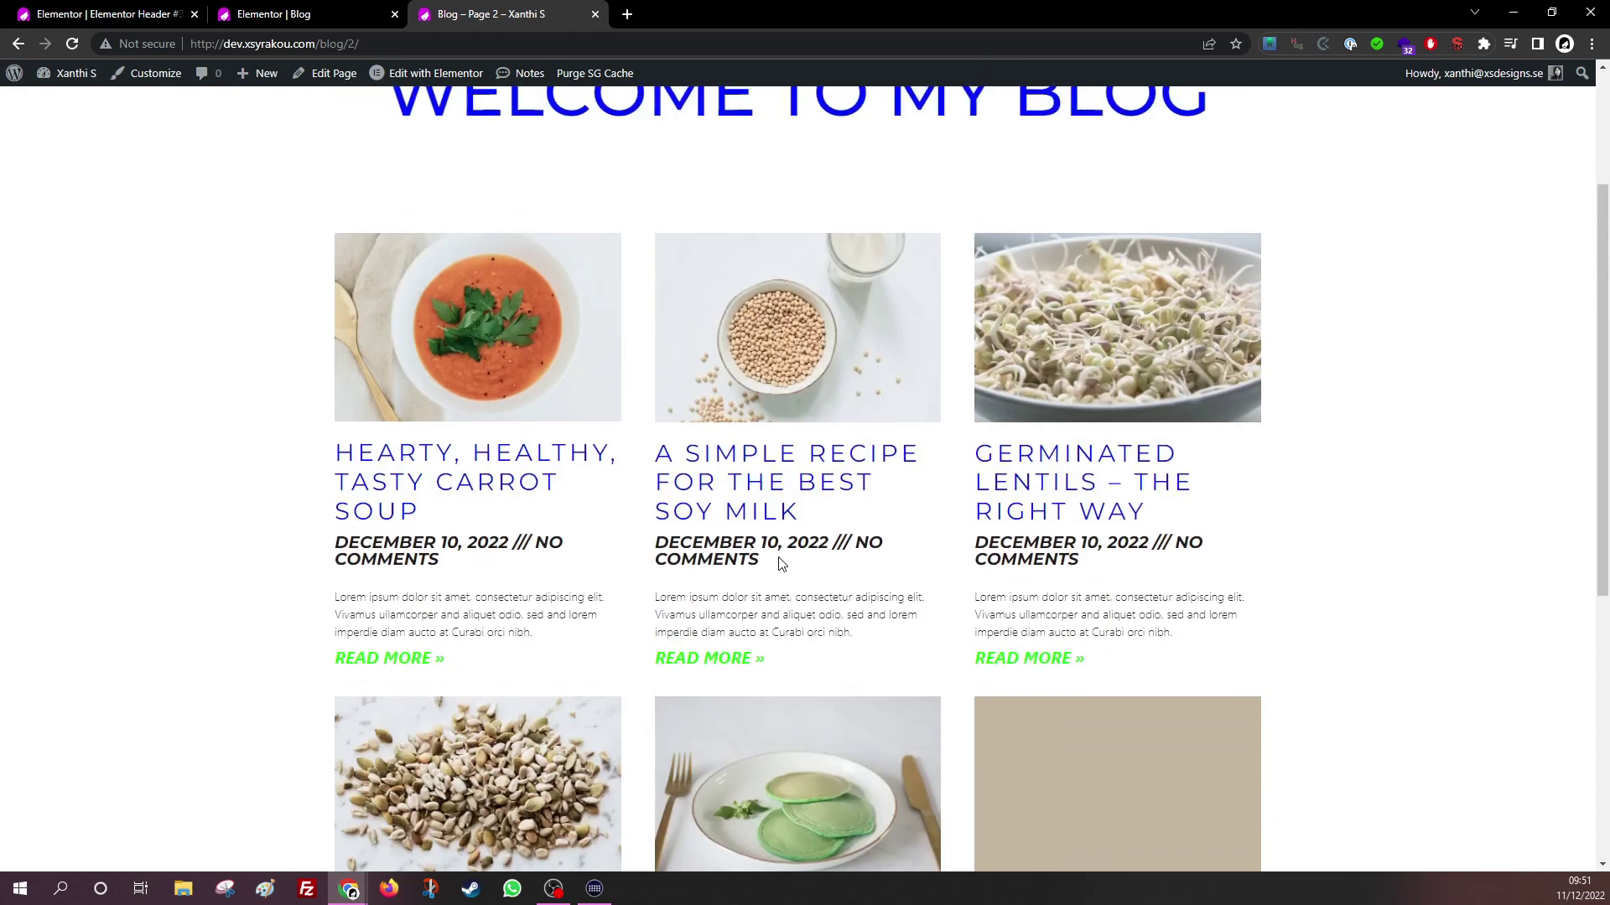
scroll(781, 563, "up", 3)
left_click(329, 15)
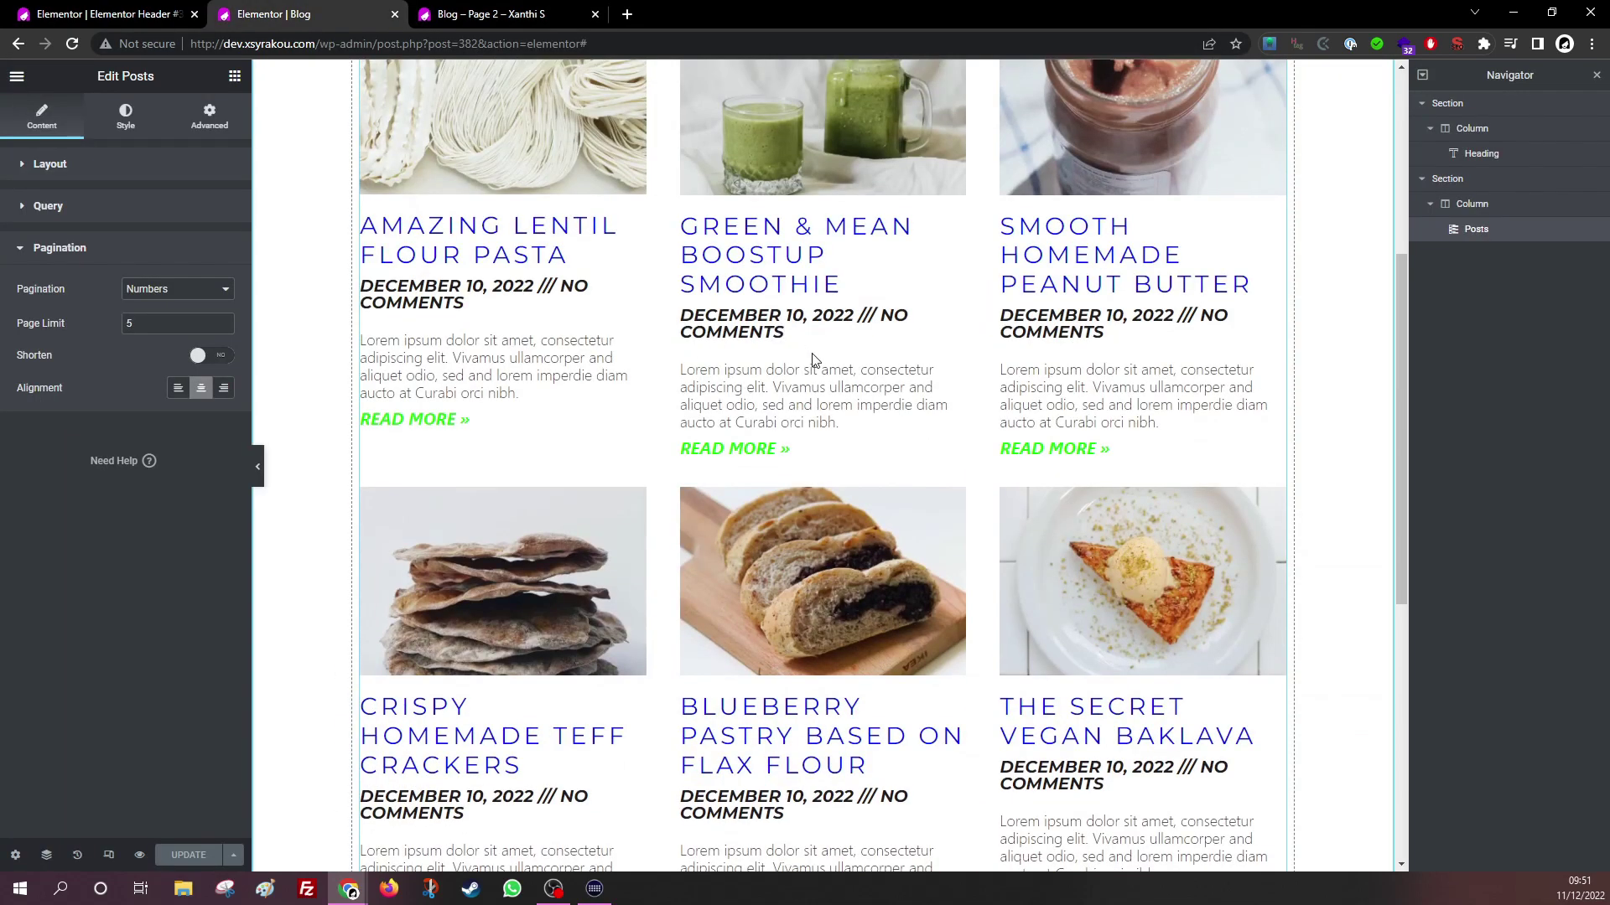